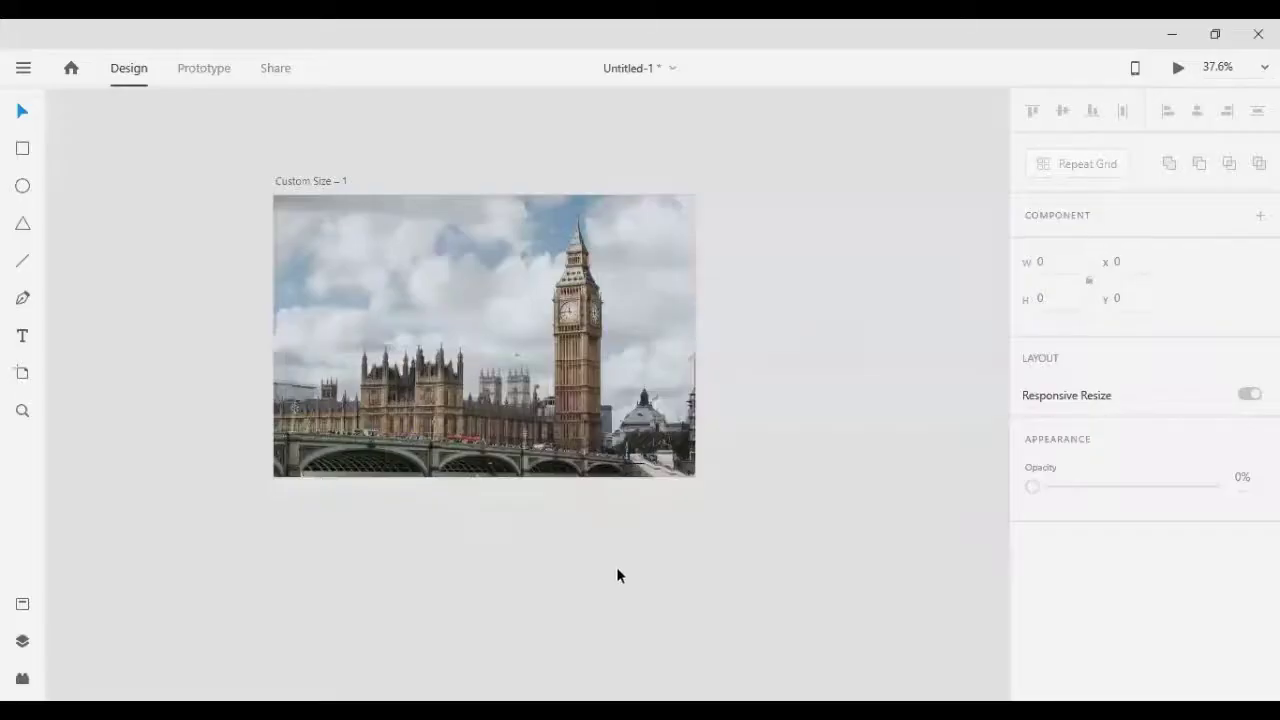
Step: Zoom in close on the Big Ben photo and select the Pen tool
{"action": "scroll", "coordinate": [508, 546], "scroll_direction": "up", "scroll_amount": 2}
{"action": "scroll", "coordinate": [540, 460], "scroll_direction": "up", "scroll_amount": 3}
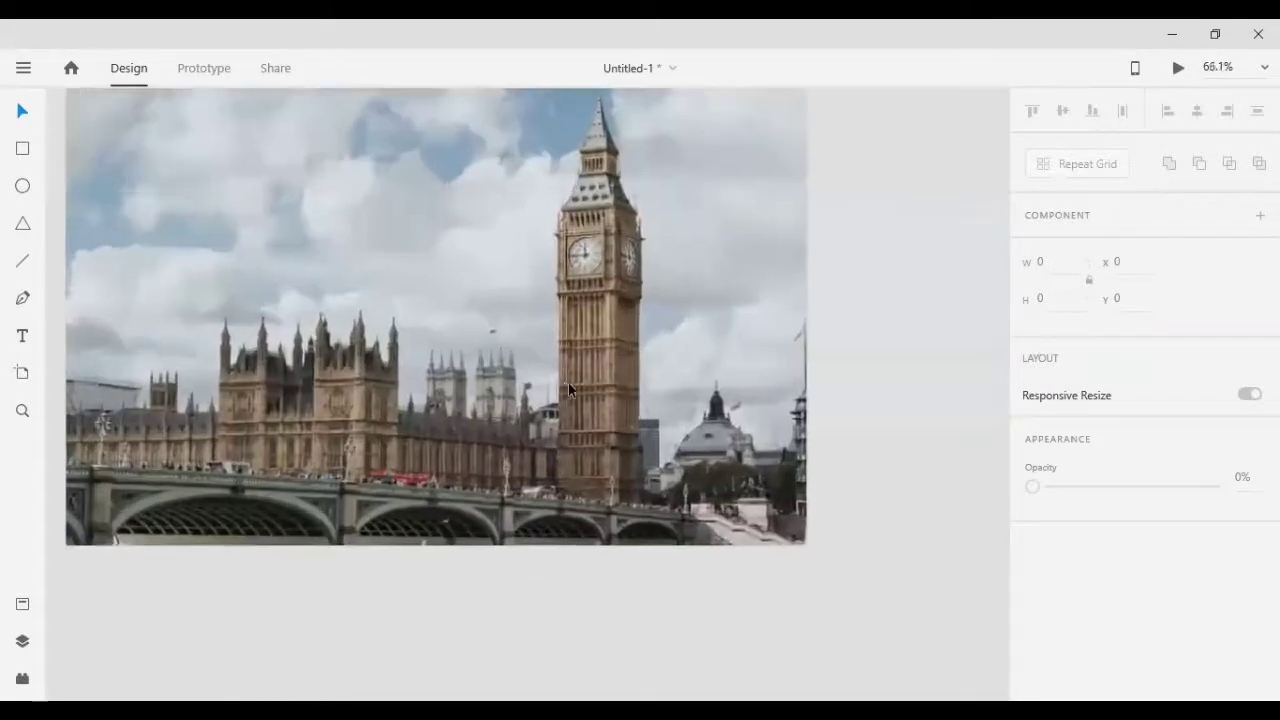
{"action": "scroll", "coordinate": [568, 383], "scroll_direction": "up", "scroll_amount": 3}
{"action": "scroll", "coordinate": [727, 368], "scroll_direction": "up", "scroll_amount": 2}
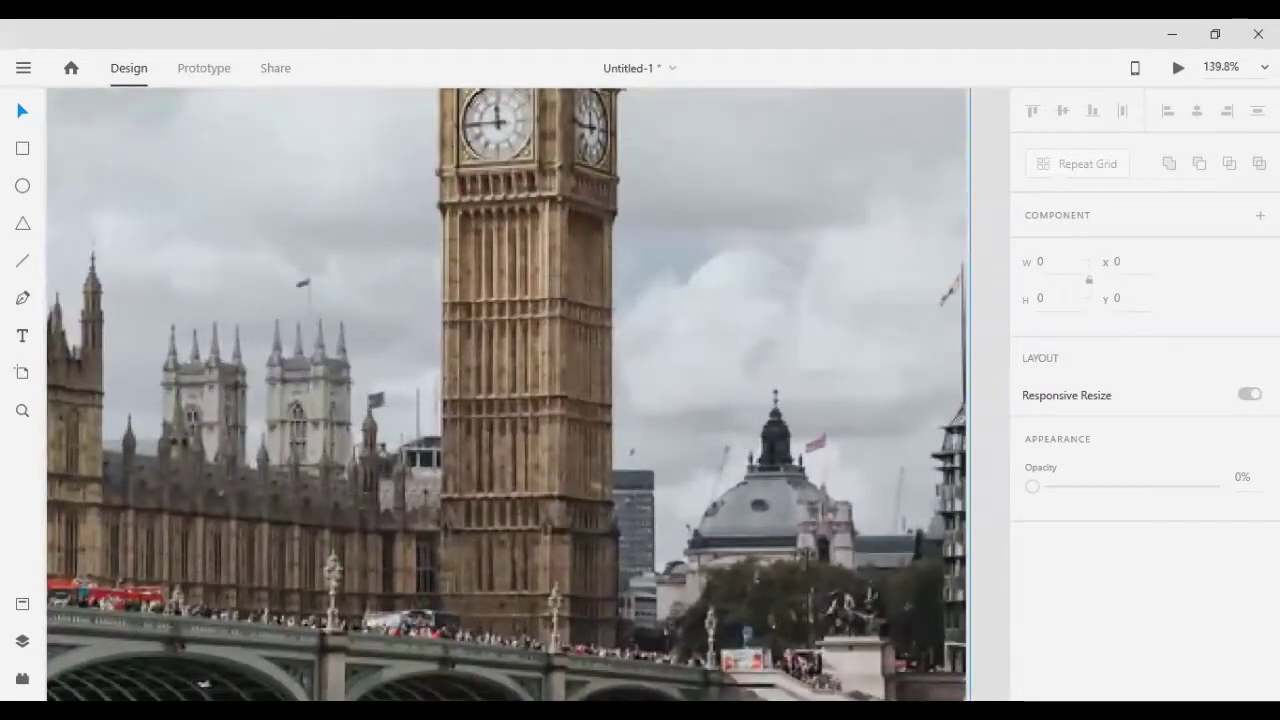
{"action": "left_click", "coordinate": [24, 298]}
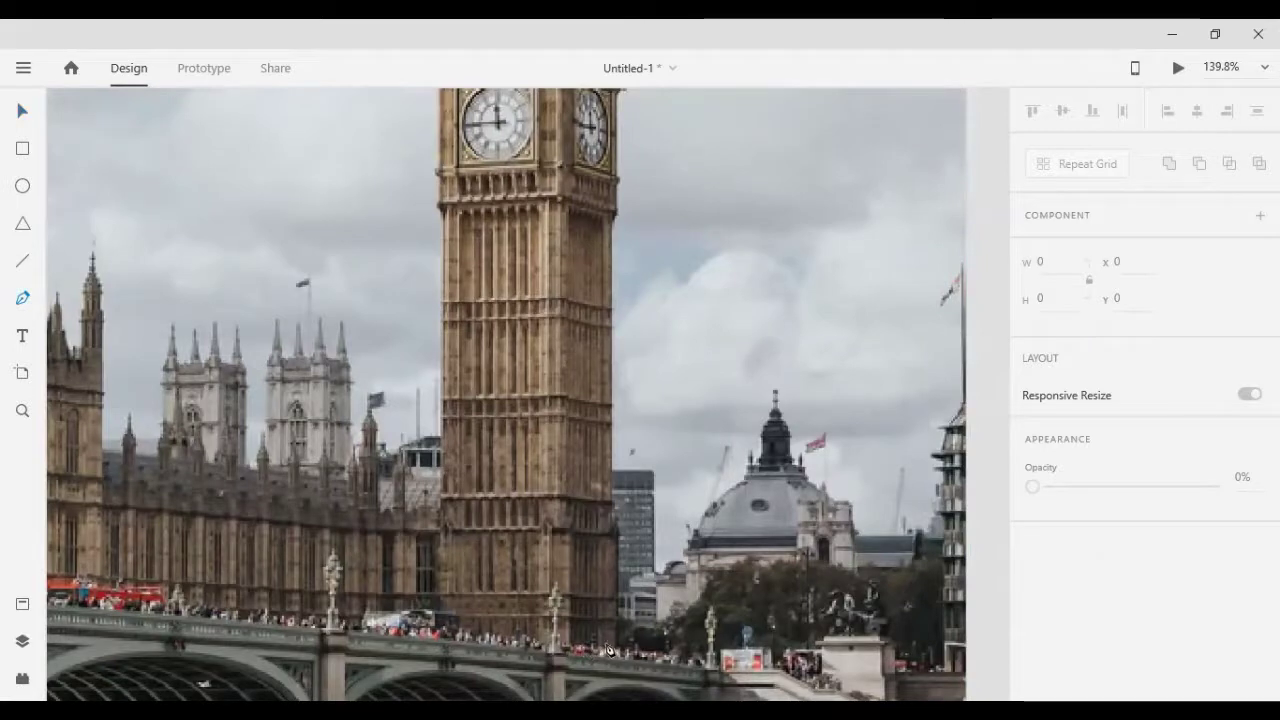
Step: Start the outline path on the bridge and trace leftward to the tower's base
{"action": "left_click", "coordinate": [616, 647]}
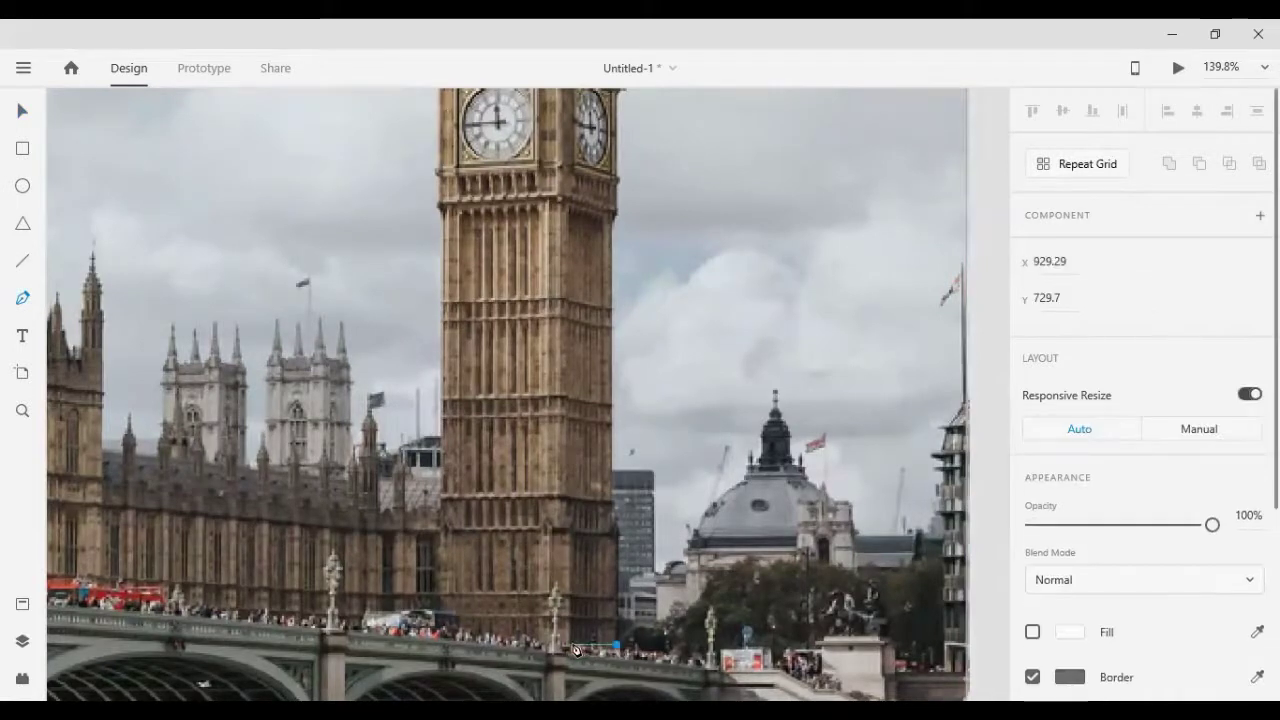
{"action": "left_click", "coordinate": [574, 647]}
{"action": "left_click", "coordinate": [455, 634]}
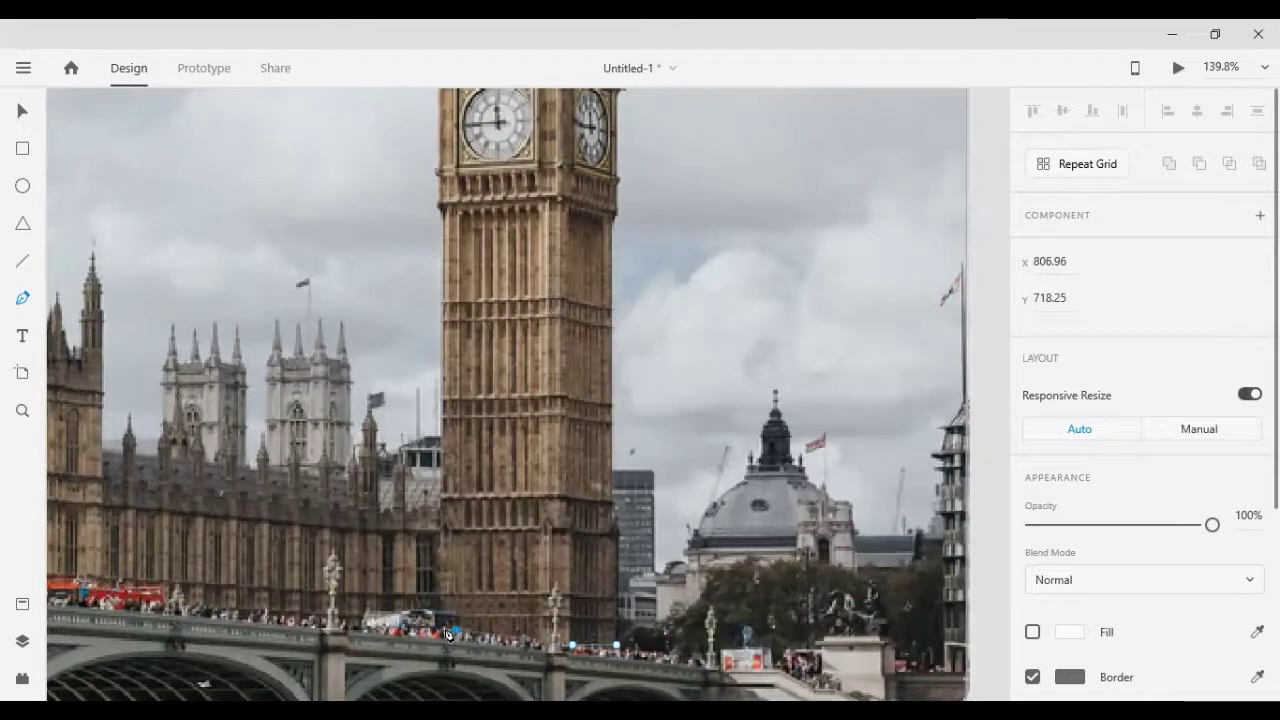
{"action": "scroll", "coordinate": [448, 634], "scroll_direction": "up", "scroll_amount": 3}
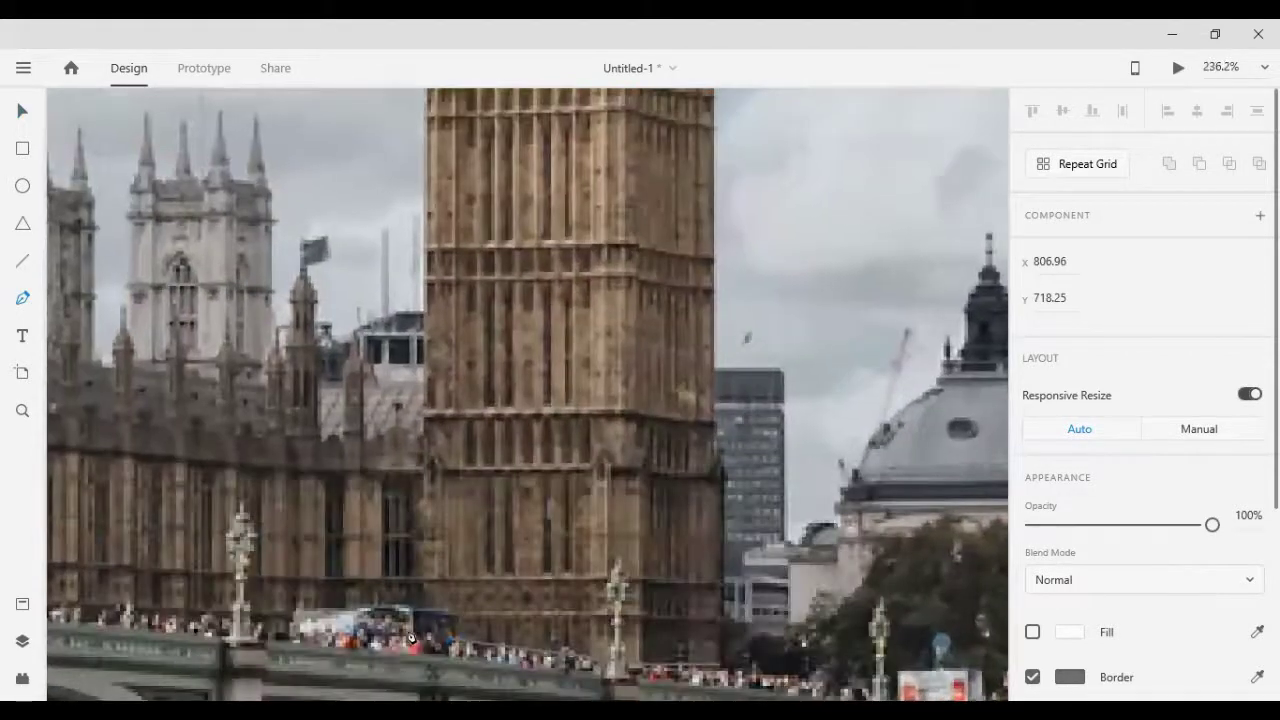
{"action": "left_click", "coordinate": [429, 632]}
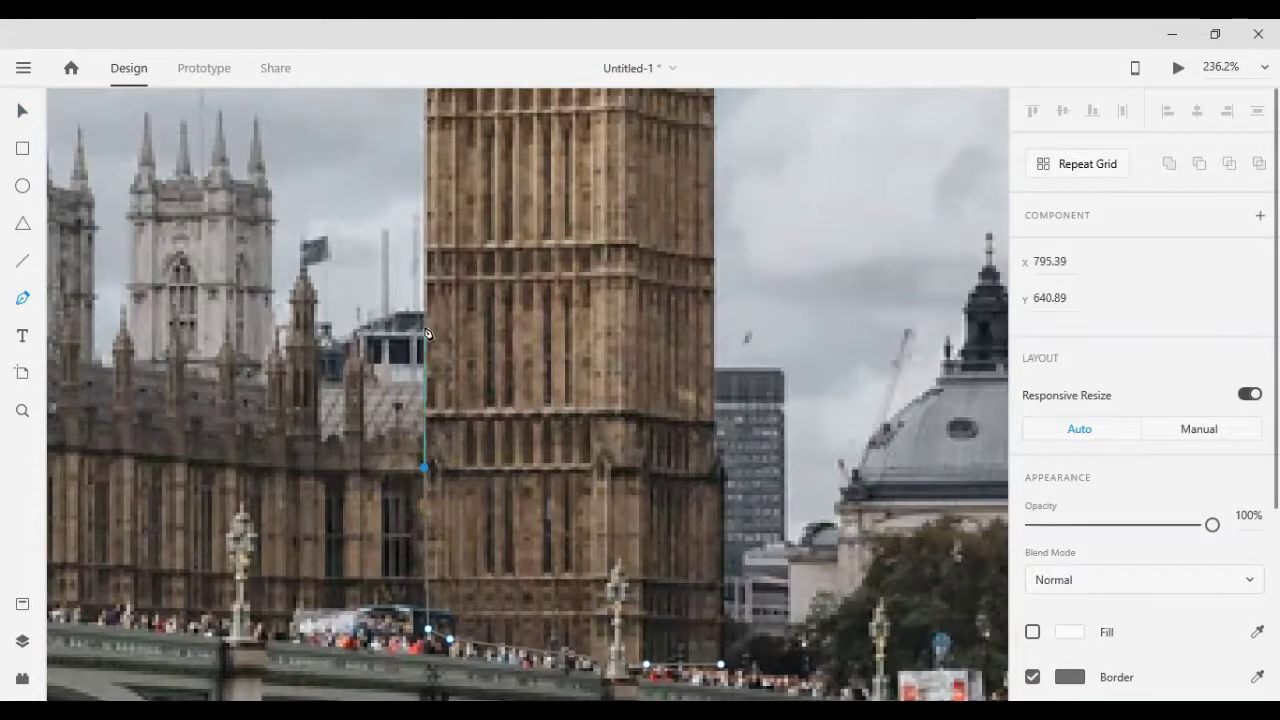
Step: Extend the outline up the tower's left edge to the corner below the clock ledge
{"action": "left_click", "coordinate": [425, 328]}
{"action": "scroll", "coordinate": [425, 330], "scroll_direction": "up", "scroll_amount": 2}
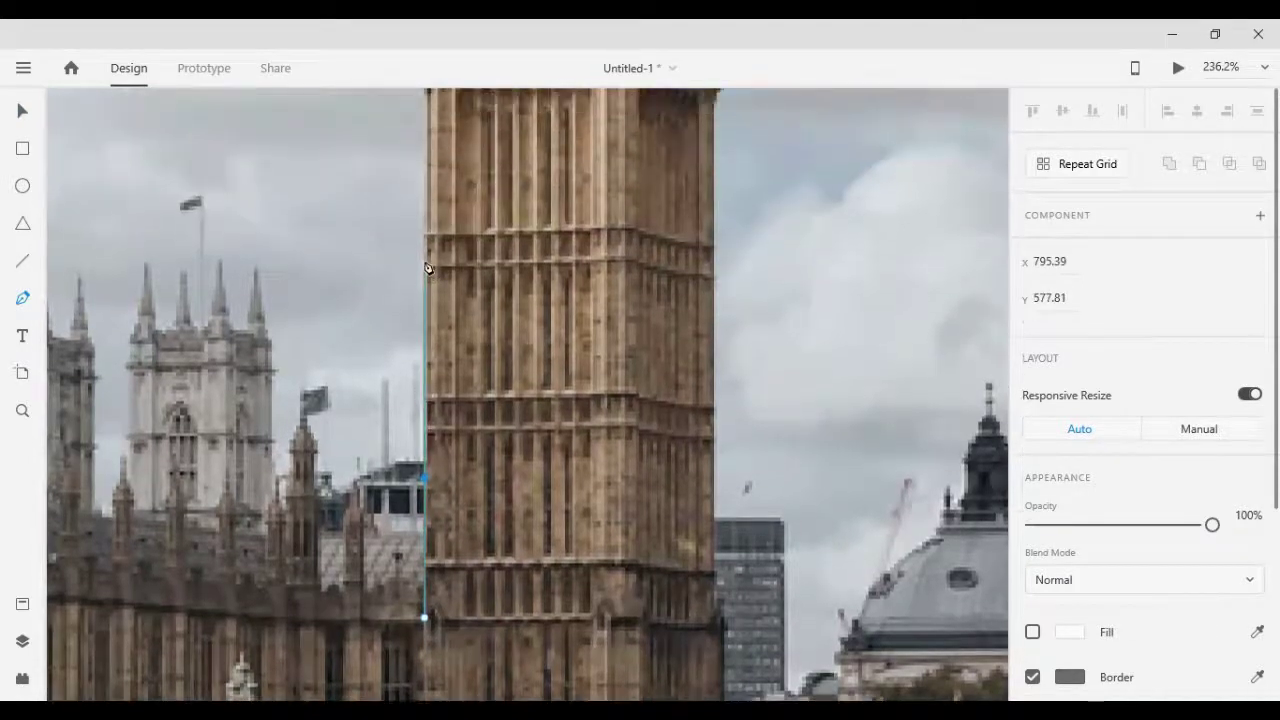
{"action": "left_click", "coordinate": [425, 268]}
{"action": "scroll", "coordinate": [427, 268], "scroll_direction": "up", "scroll_amount": 2}
{"action": "scroll", "coordinate": [427, 270], "scroll_direction": "up", "scroll_amount": 2}
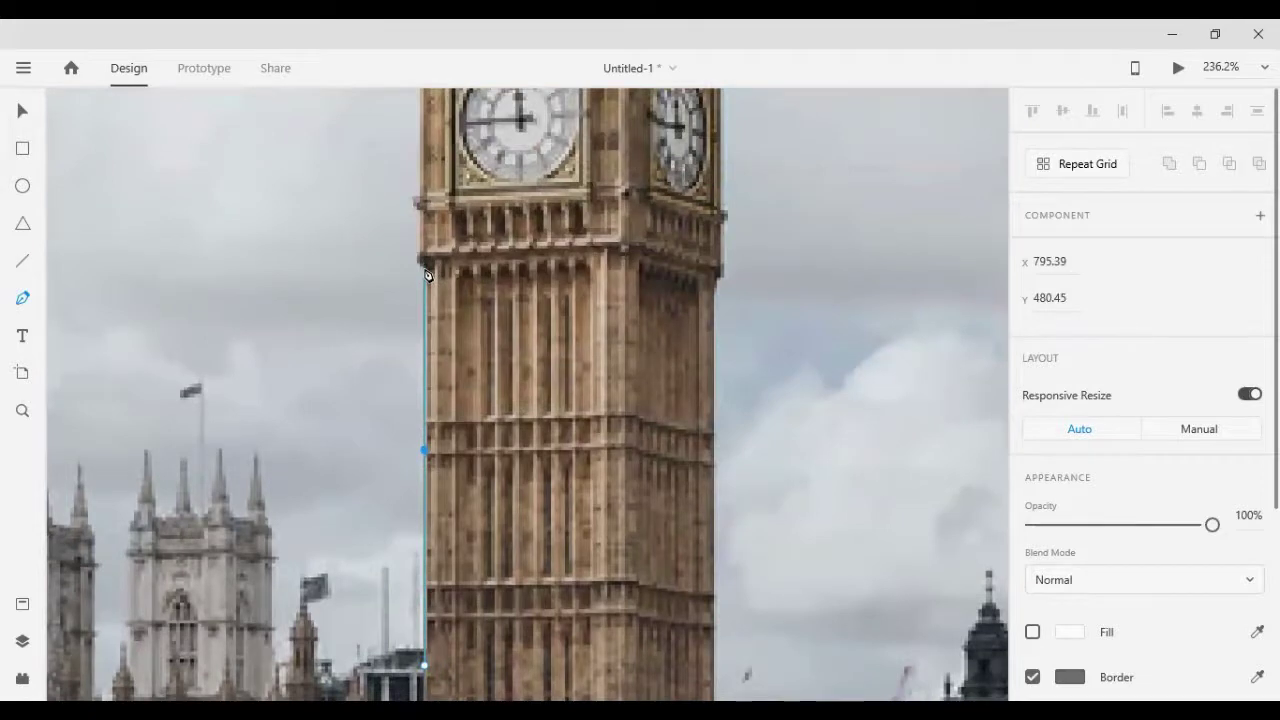
{"action": "left_click", "coordinate": [421, 268]}
{"action": "scroll", "coordinate": [415, 261], "scroll_direction": "up", "scroll_amount": 1}
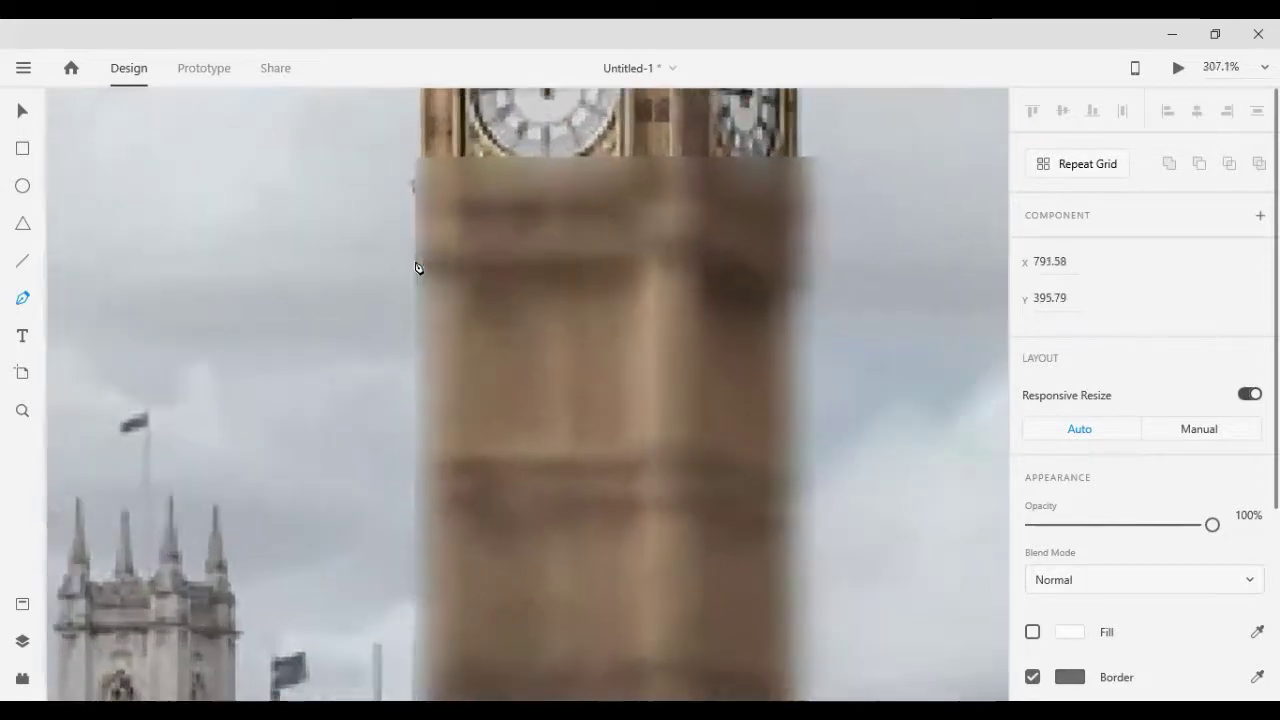
{"action": "scroll", "coordinate": [416, 262], "scroll_direction": "up", "scroll_amount": 1}
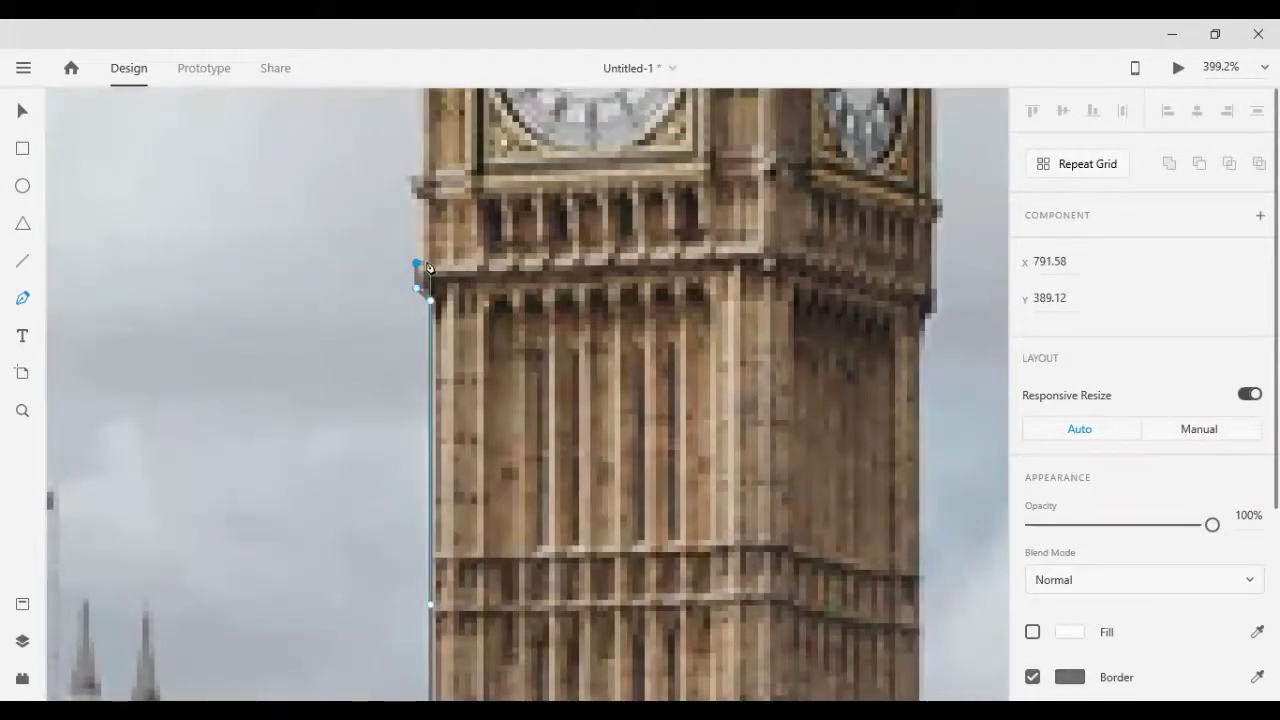
{"action": "left_click", "coordinate": [430, 263]}
Step: Trace around the clock ledge and up to the roof's lower edge
{"action": "left_click", "coordinate": [424, 200]}
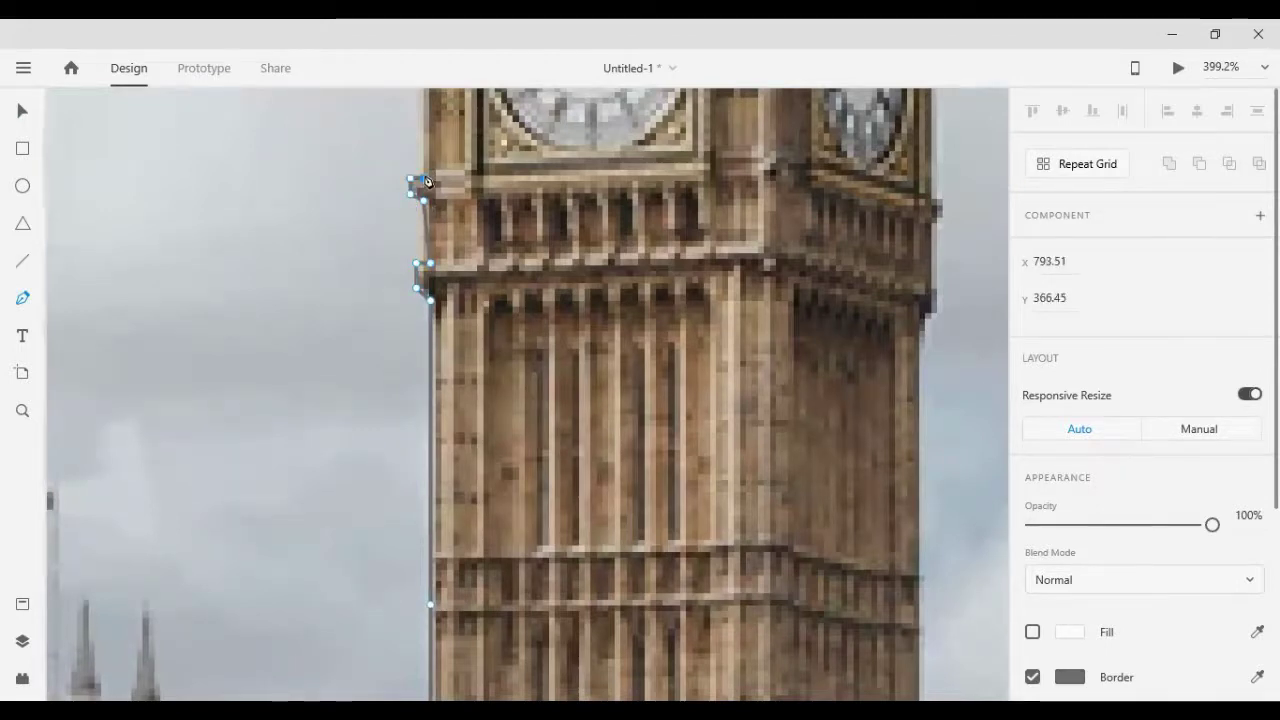
{"action": "scroll", "coordinate": [426, 175], "scroll_direction": "up", "scroll_amount": 3}
{"action": "left_click", "coordinate": [424, 138]}
{"action": "scroll", "coordinate": [427, 140], "scroll_direction": "up", "scroll_amount": 1}
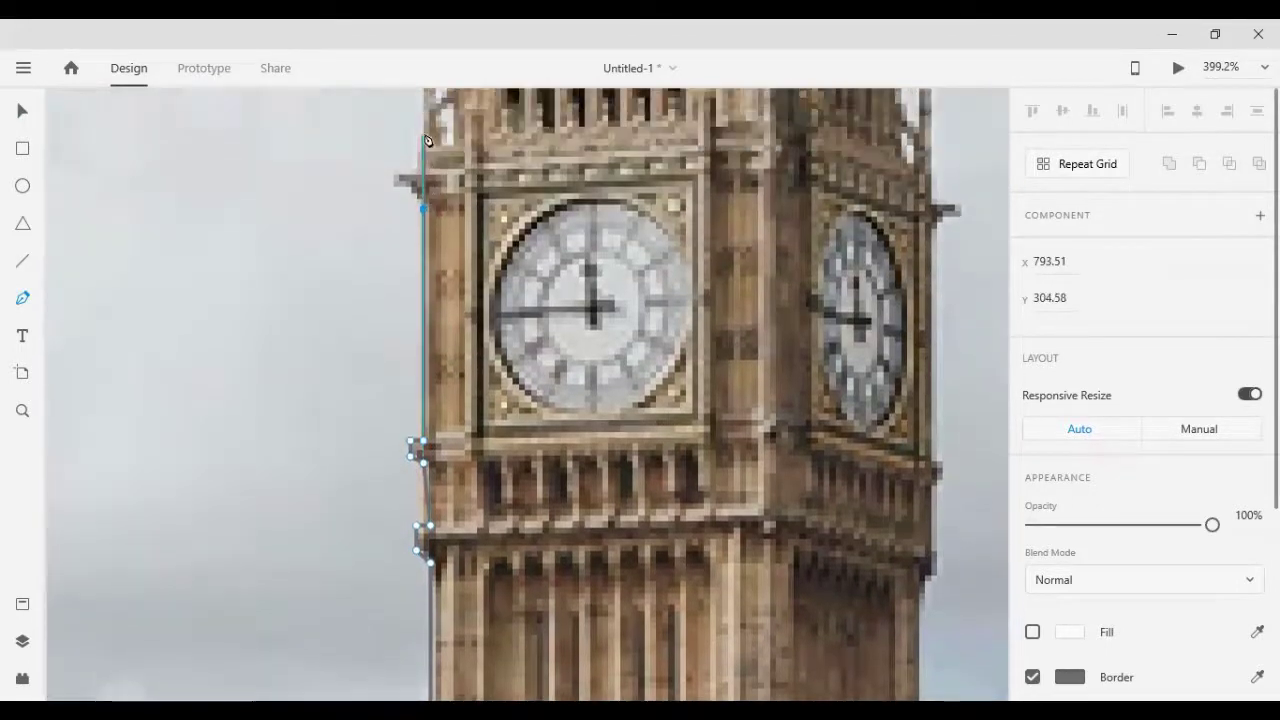
{"action": "left_click", "coordinate": [410, 186]}
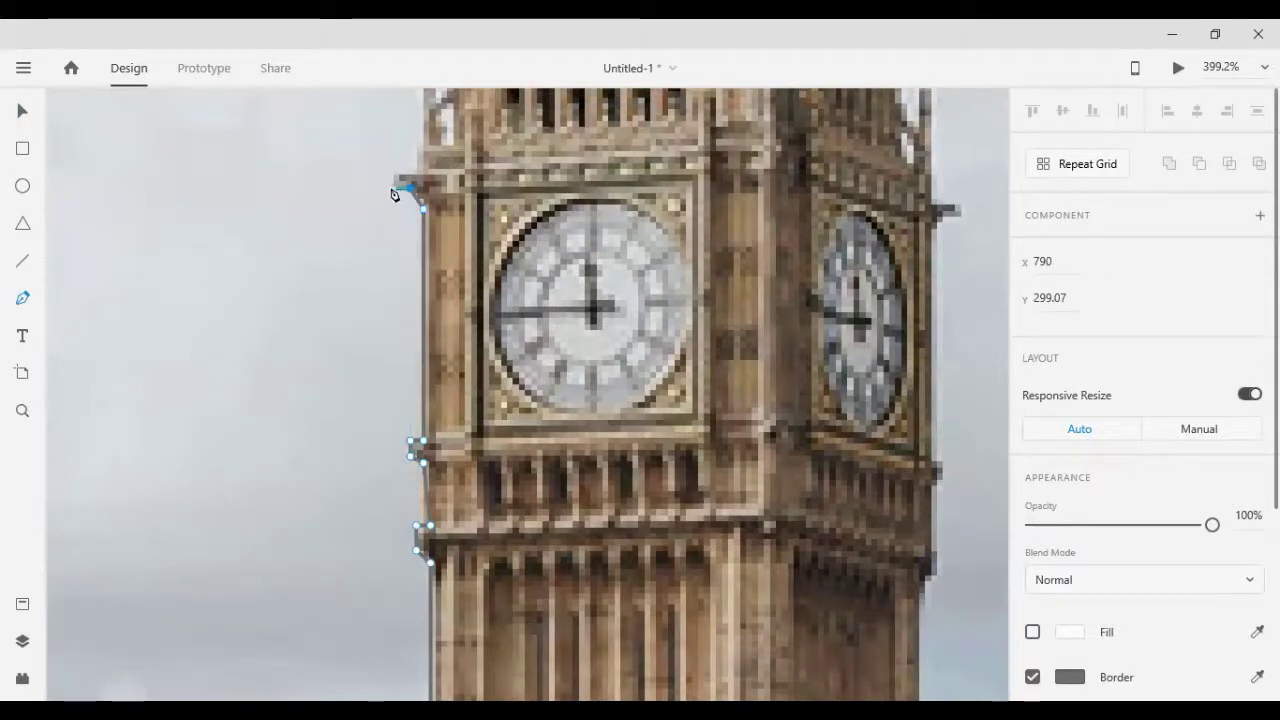
{"action": "left_click", "coordinate": [391, 175]}
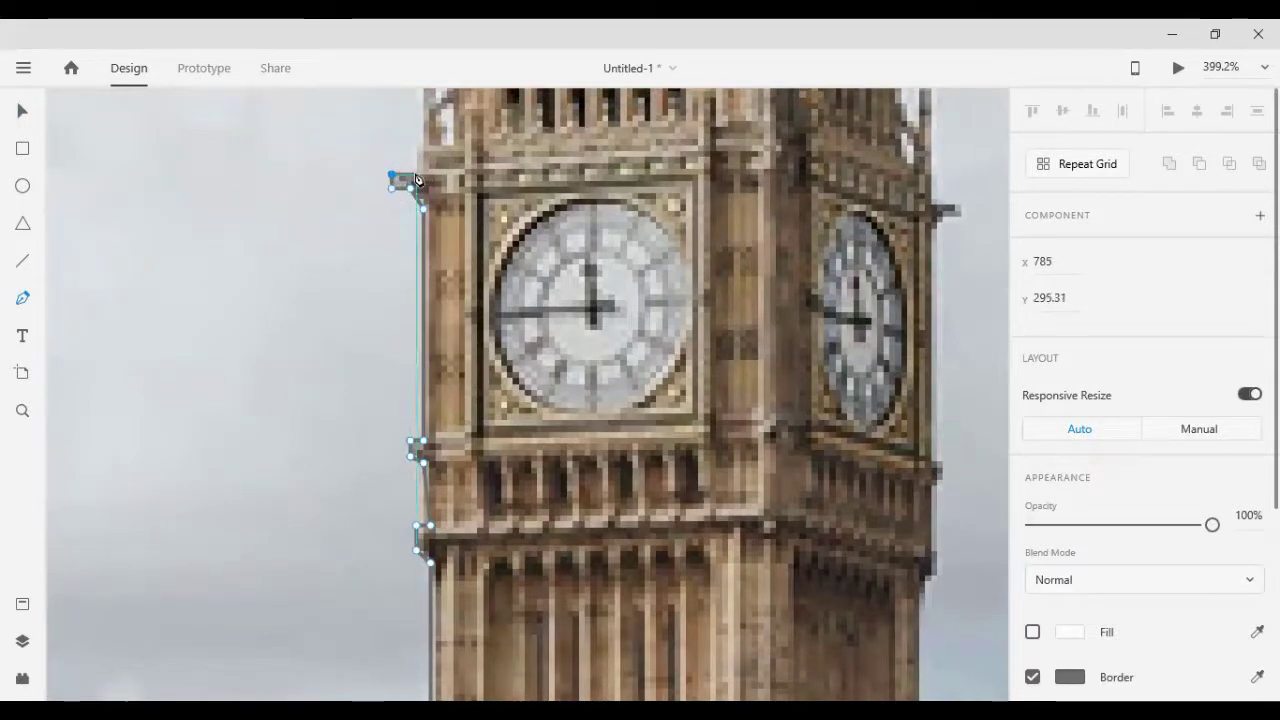
{"action": "left_click", "coordinate": [421, 144]}
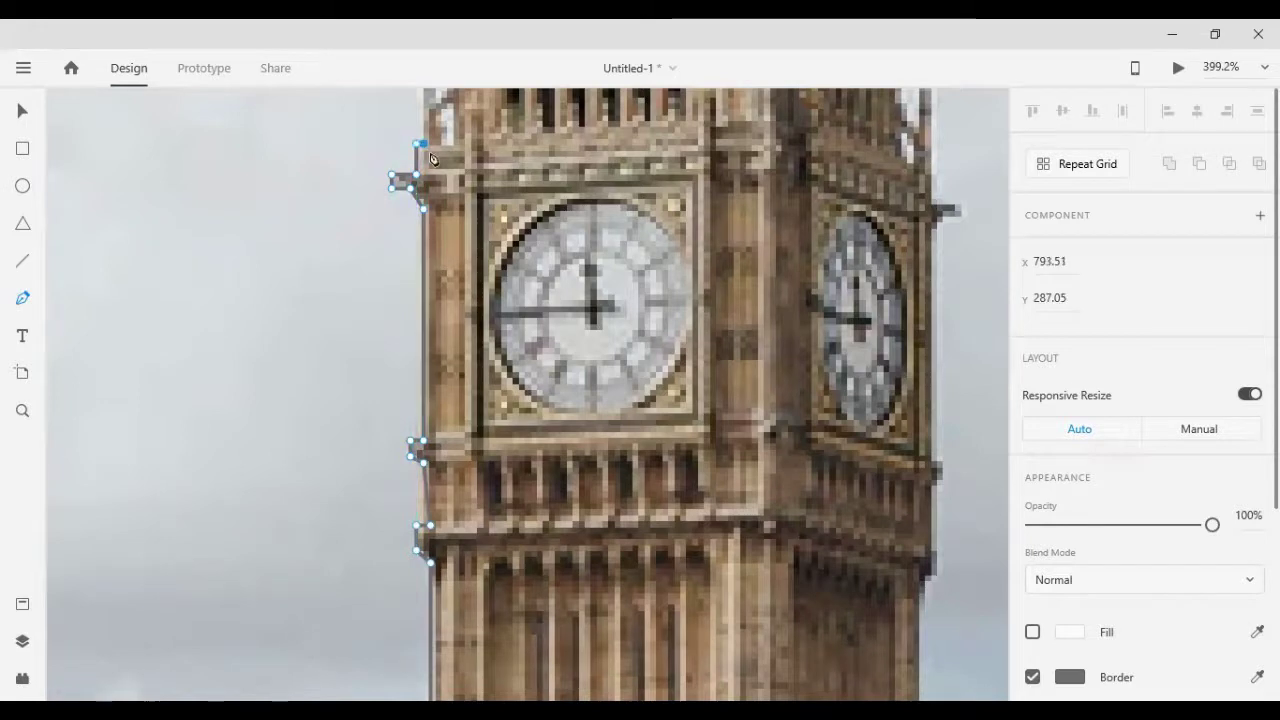
{"action": "scroll", "coordinate": [431, 158], "scroll_direction": "up", "scroll_amount": 3}
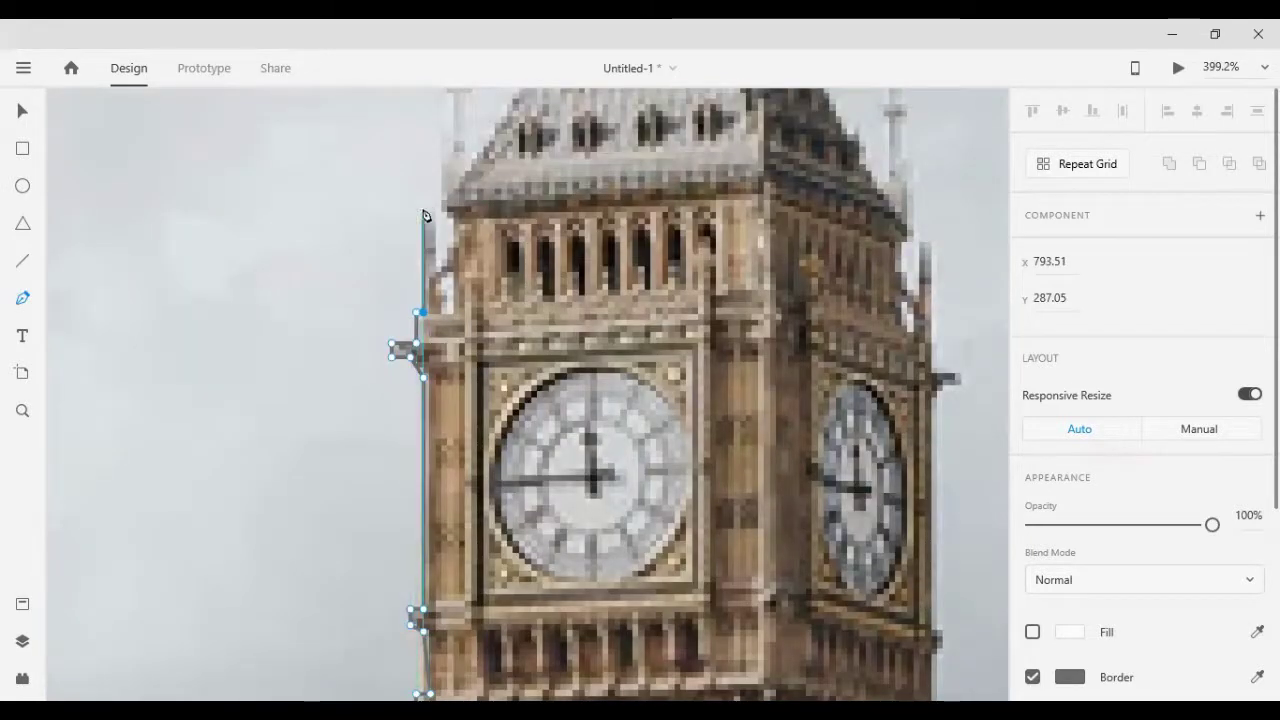
{"action": "left_click", "coordinate": [426, 210]}
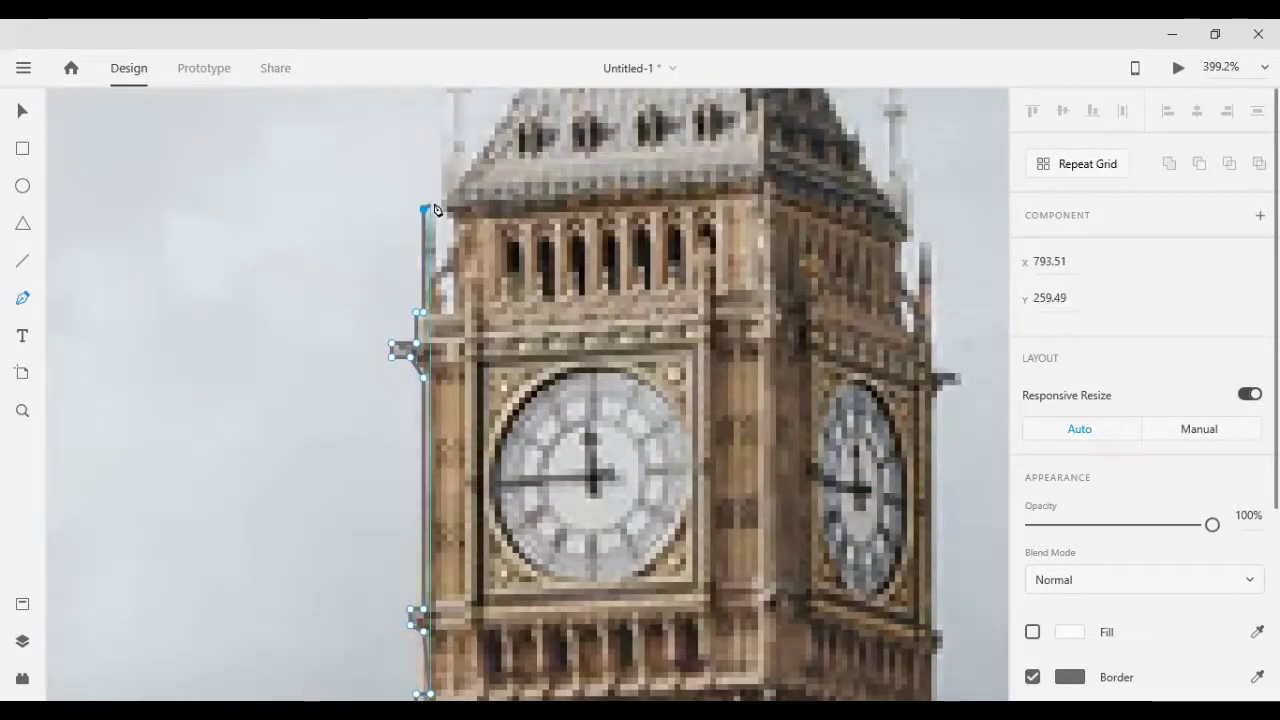
{"action": "left_click", "coordinate": [441, 264]}
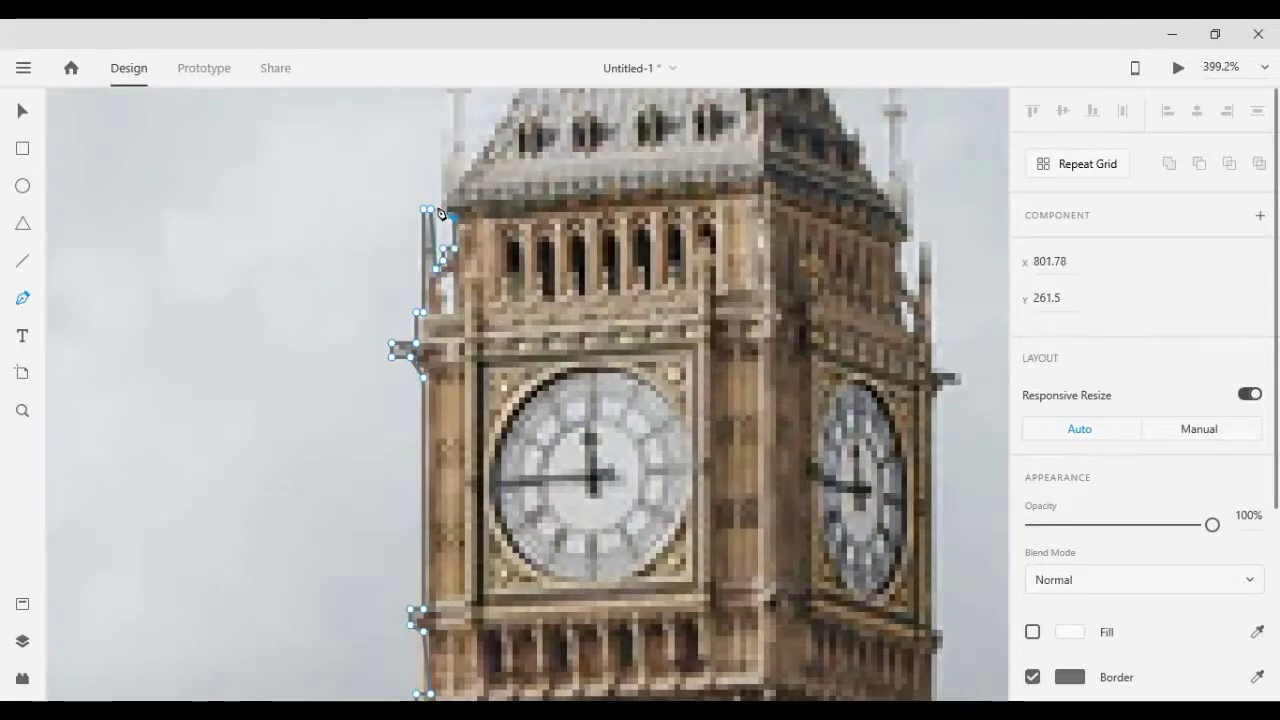
{"action": "left_click", "coordinate": [442, 206]}
Step: Curve the outline up the roof slope and trace the belfry edge to the spire's base
{"action": "scroll", "coordinate": [470, 200], "scroll_direction": "up", "scroll_amount": 2}
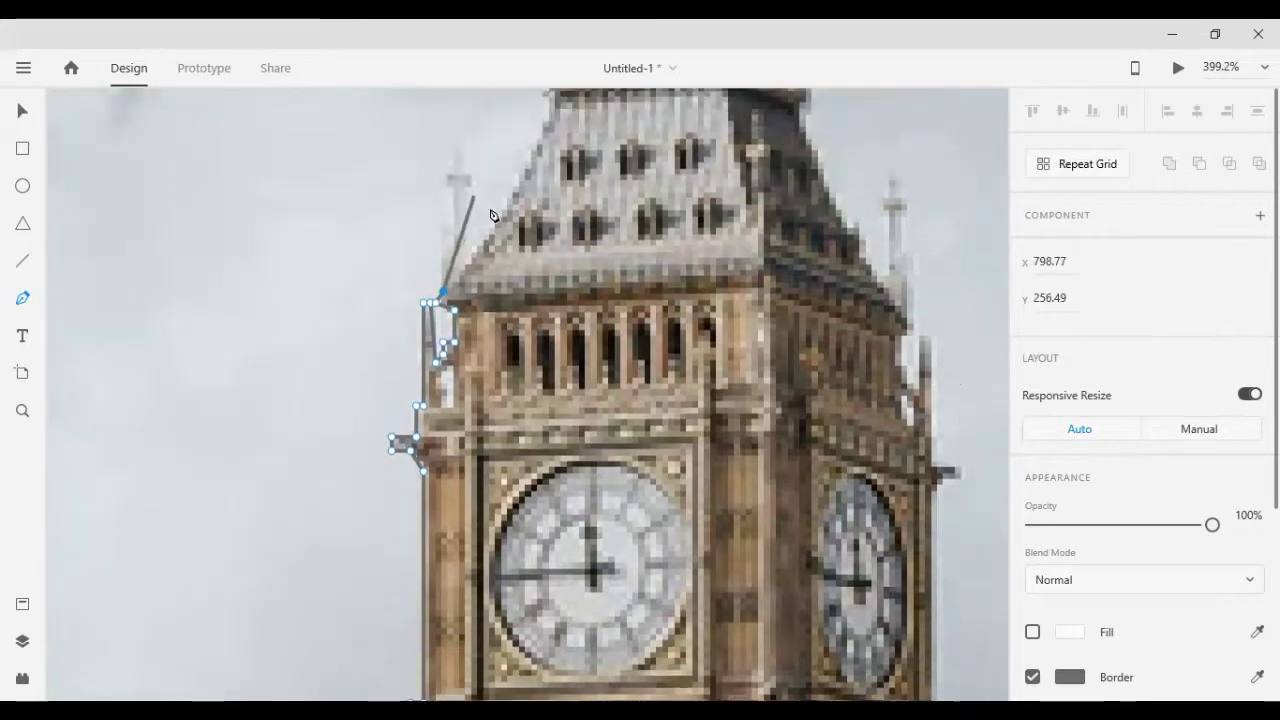
{"action": "scroll", "coordinate": [470, 200], "scroll_direction": "up", "scroll_amount": 2}
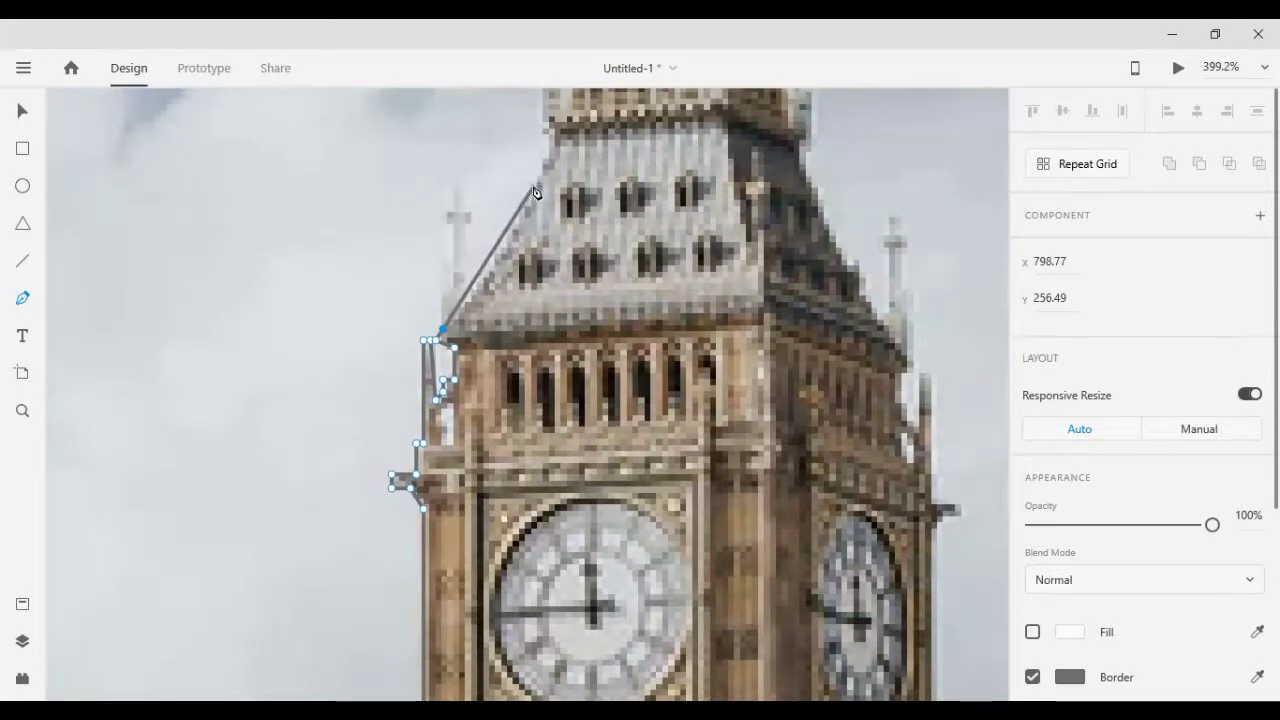
{"action": "left_click_drag", "start_coordinate": [537, 187], "coordinate": [543, 160]}
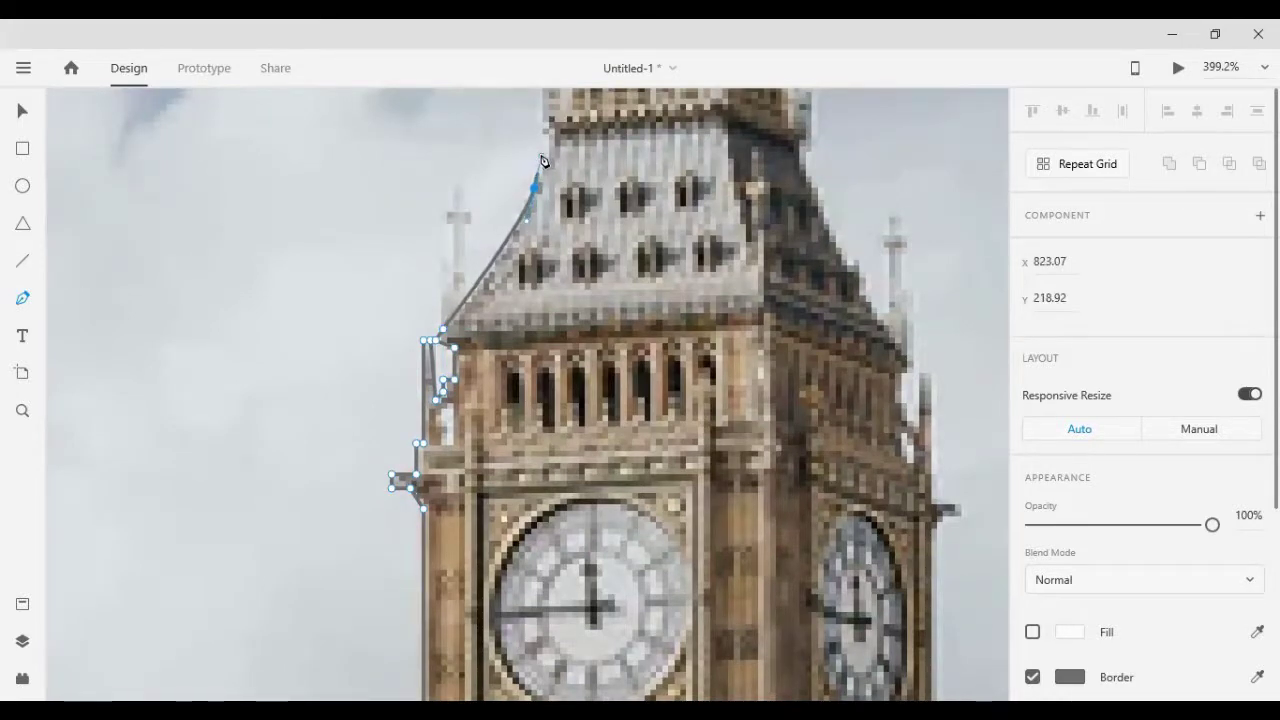
{"action": "left_click", "coordinate": [535, 186]}
{"action": "scroll", "coordinate": [552, 142], "scroll_direction": "up", "scroll_amount": 3}
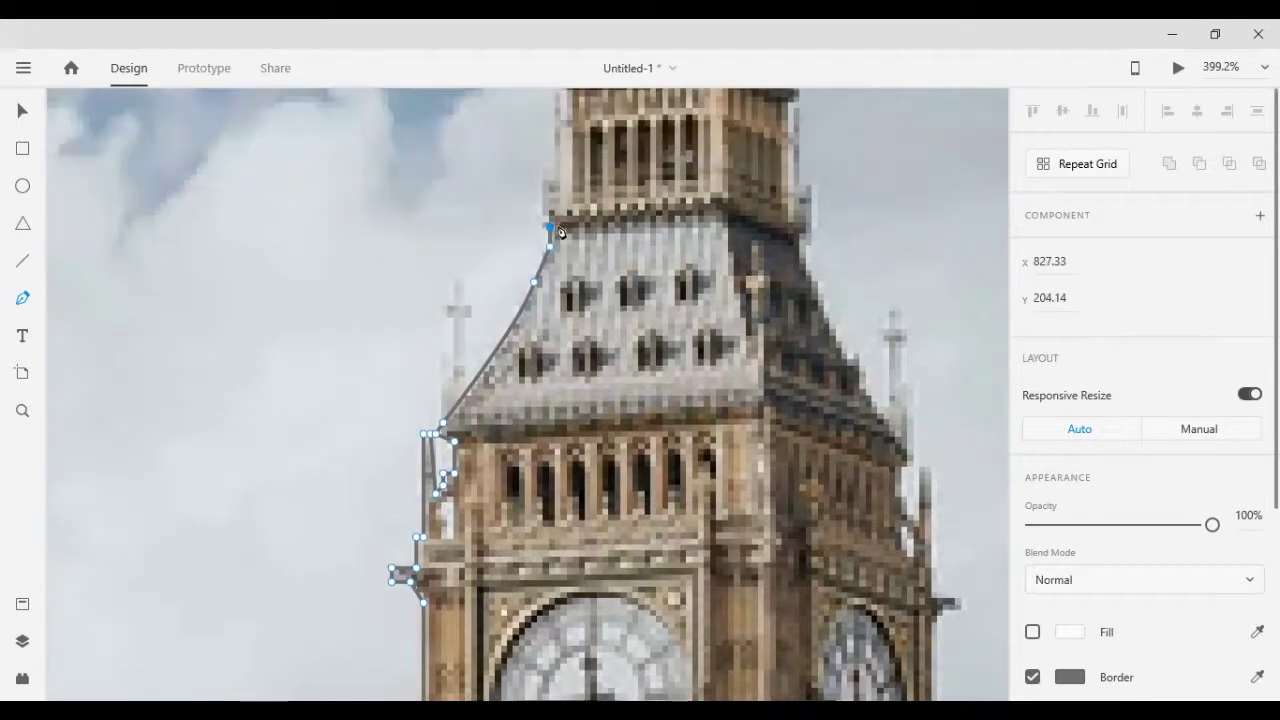
{"action": "left_click", "coordinate": [545, 180]}
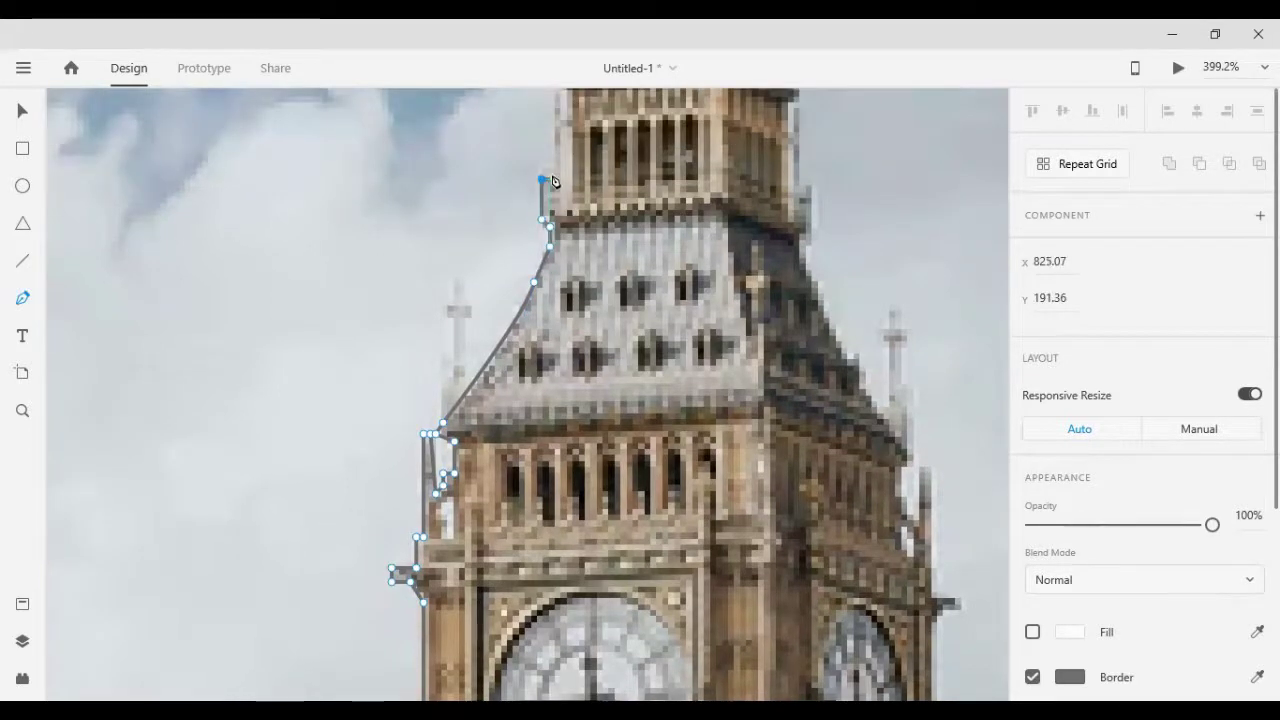
{"action": "scroll", "coordinate": [560, 190], "scroll_direction": "up", "scroll_amount": 3}
{"action": "left_click", "coordinate": [555, 190]}
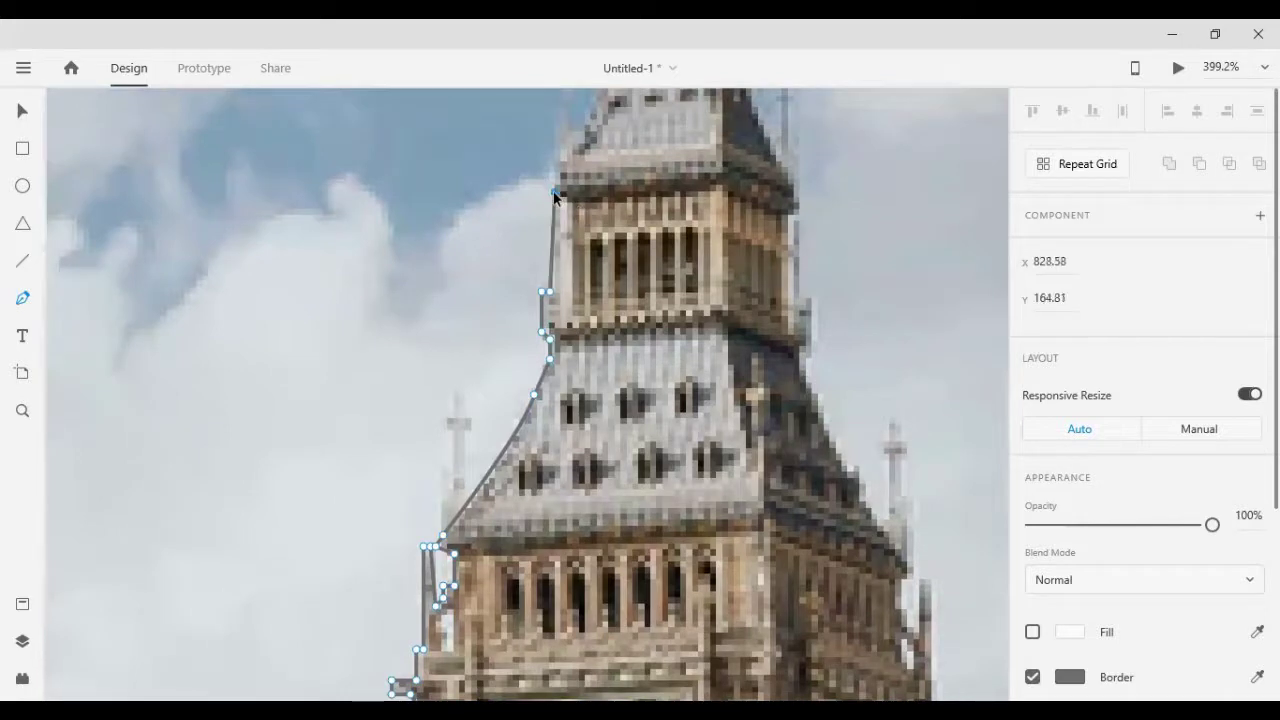
{"action": "scroll", "coordinate": [555, 195], "scroll_direction": "up", "scroll_amount": 2}
{"action": "left_click", "coordinate": [564, 236]}
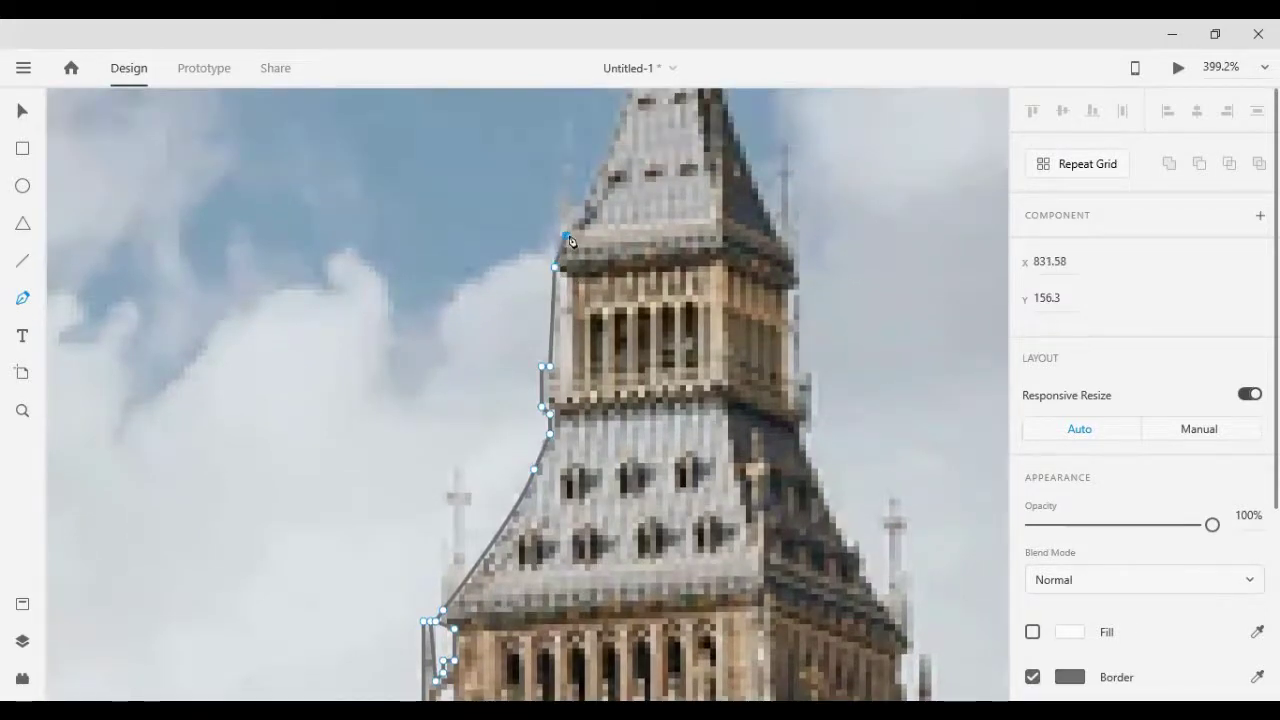
{"action": "scroll", "coordinate": [564, 236], "scroll_direction": "up", "scroll_amount": 2}
{"action": "left_click", "coordinate": [566, 292]}
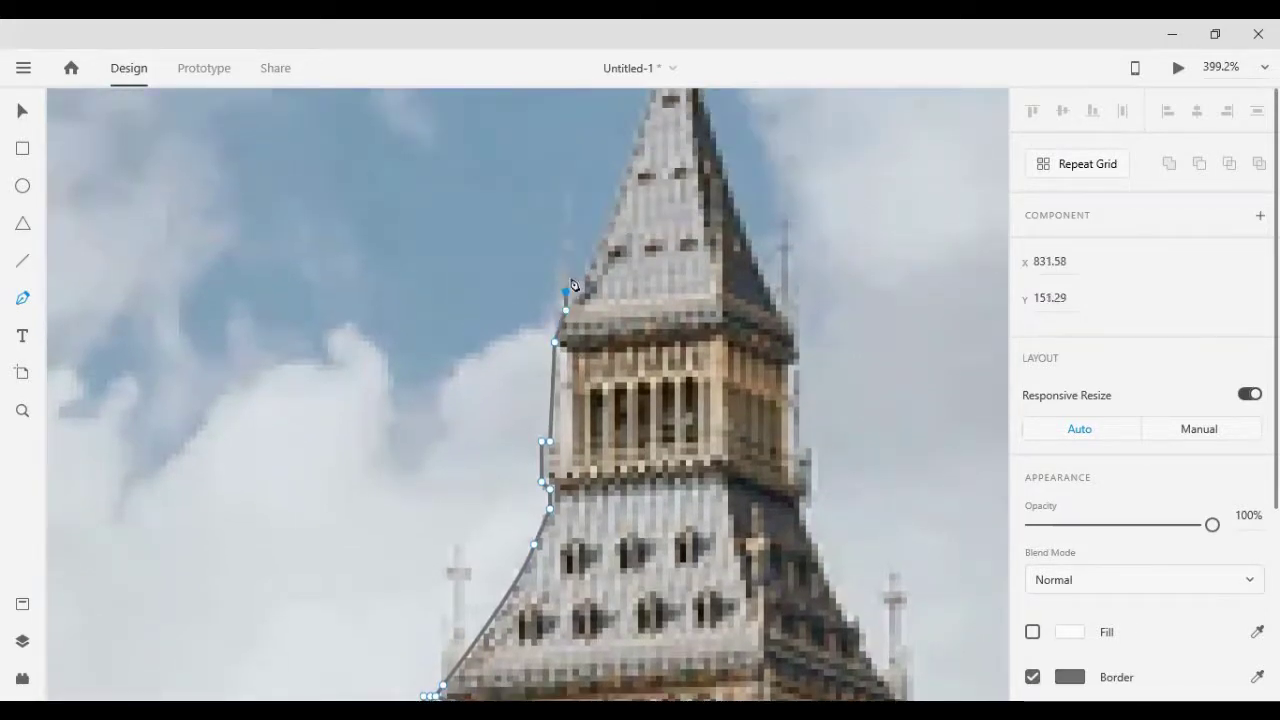
Step: Trace the spire's left edge up to its tip and the finial's base
{"action": "scroll", "coordinate": [583, 271], "scroll_direction": "up", "scroll_amount": 2}
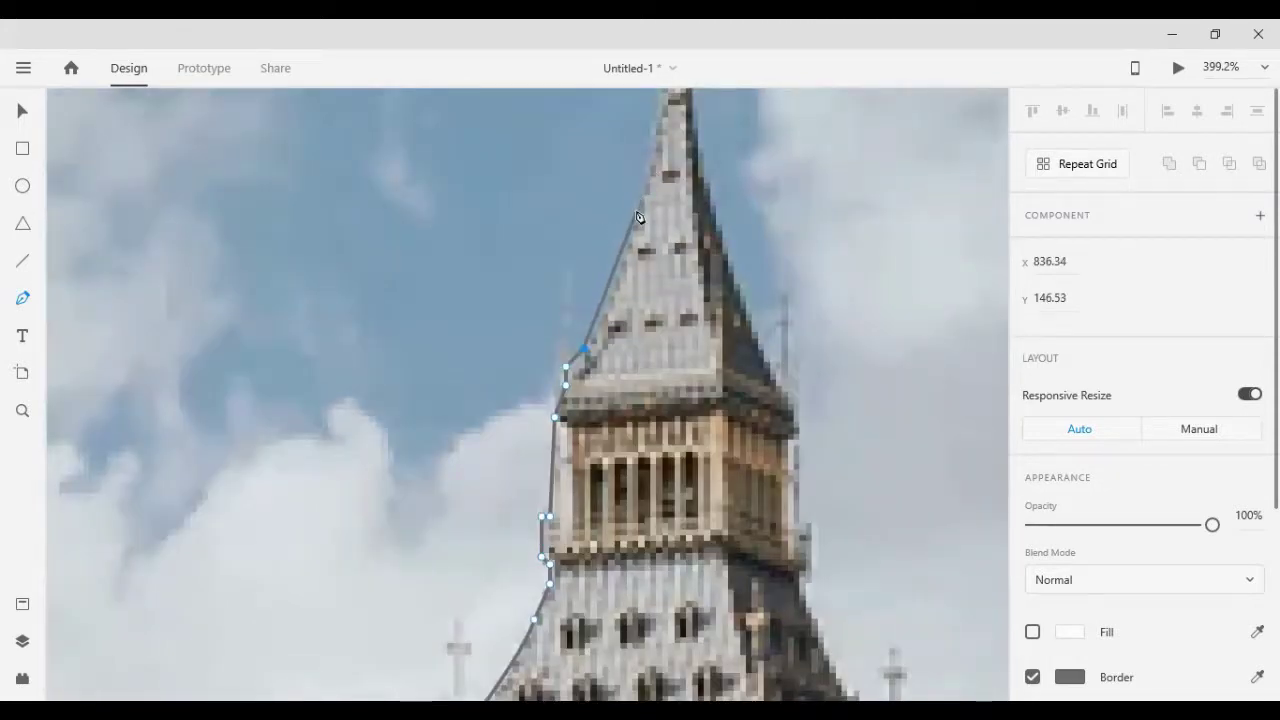
{"action": "scroll", "coordinate": [635, 213], "scroll_direction": "up", "scroll_amount": 2}
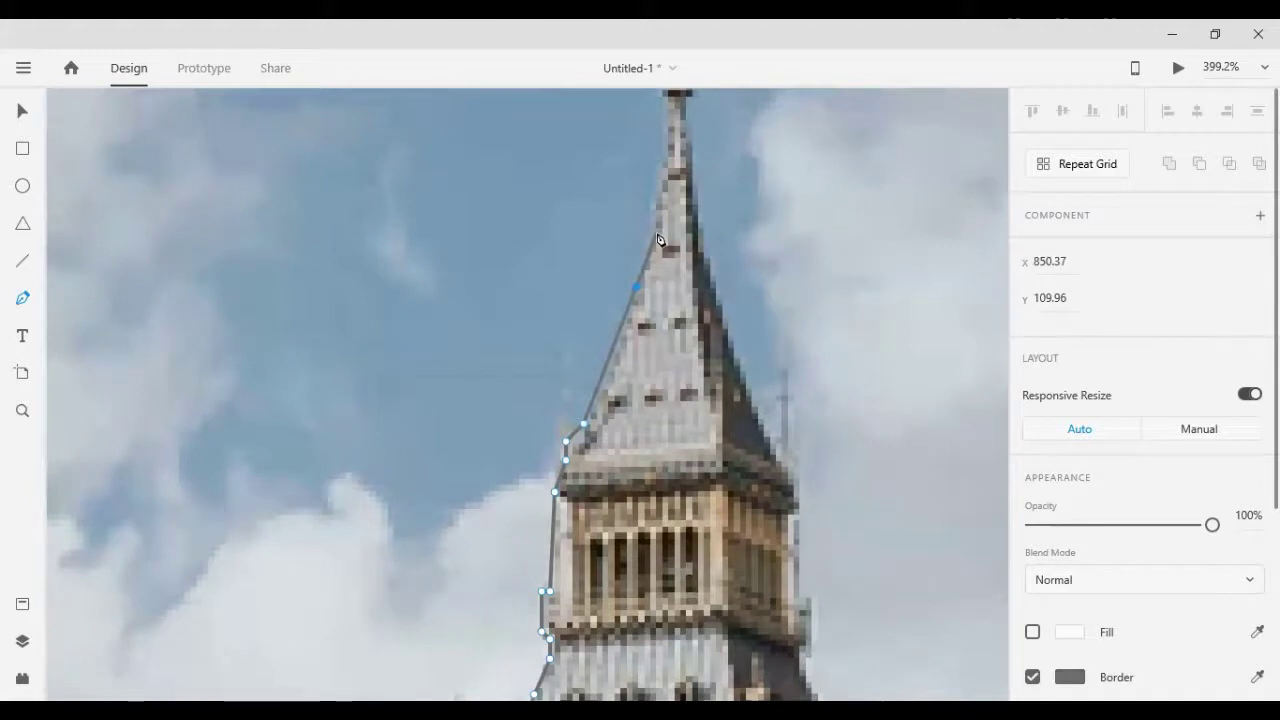
{"action": "left_click", "coordinate": [656, 233]}
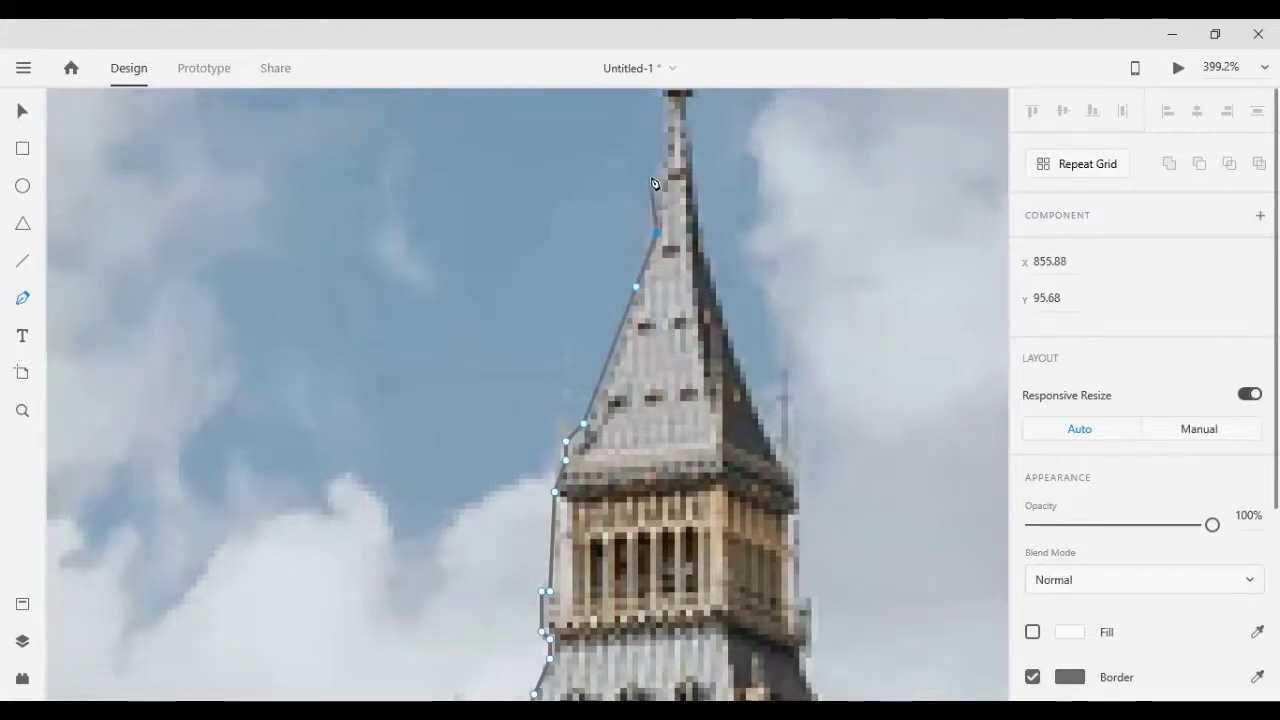
{"action": "left_click", "coordinate": [656, 170]}
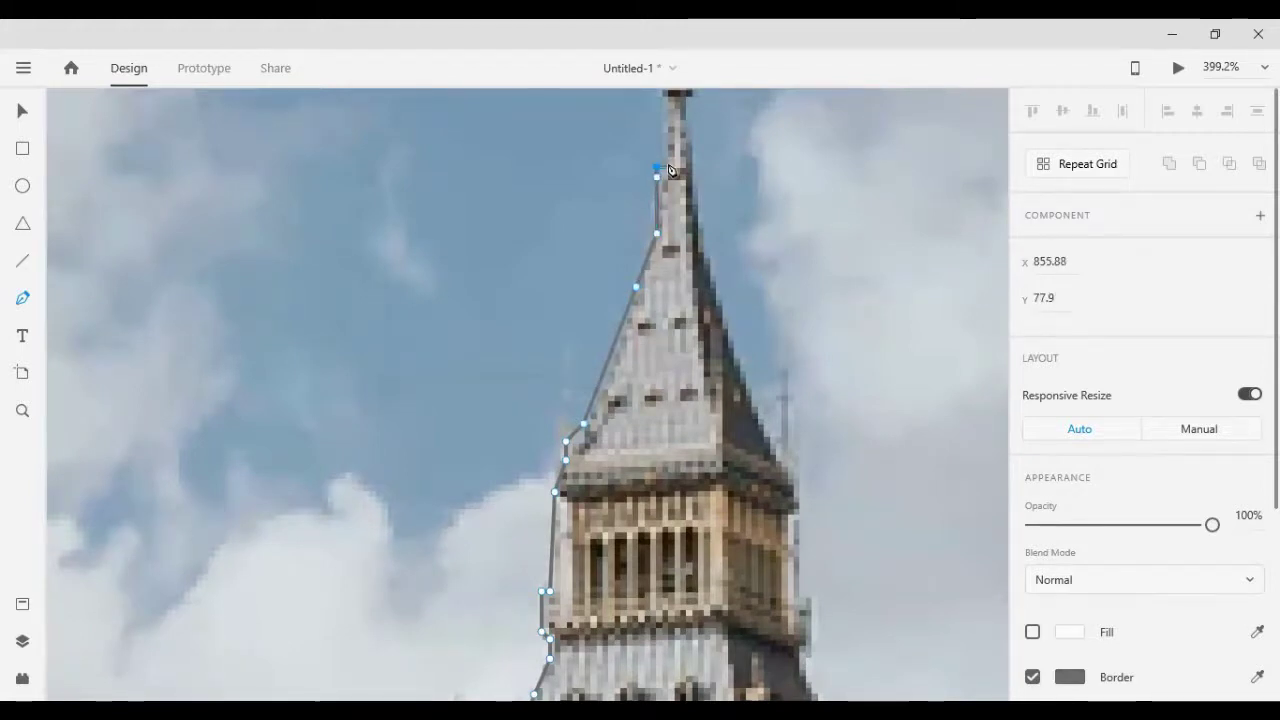
{"action": "scroll", "coordinate": [665, 200], "scroll_direction": "up", "scroll_amount": 3}
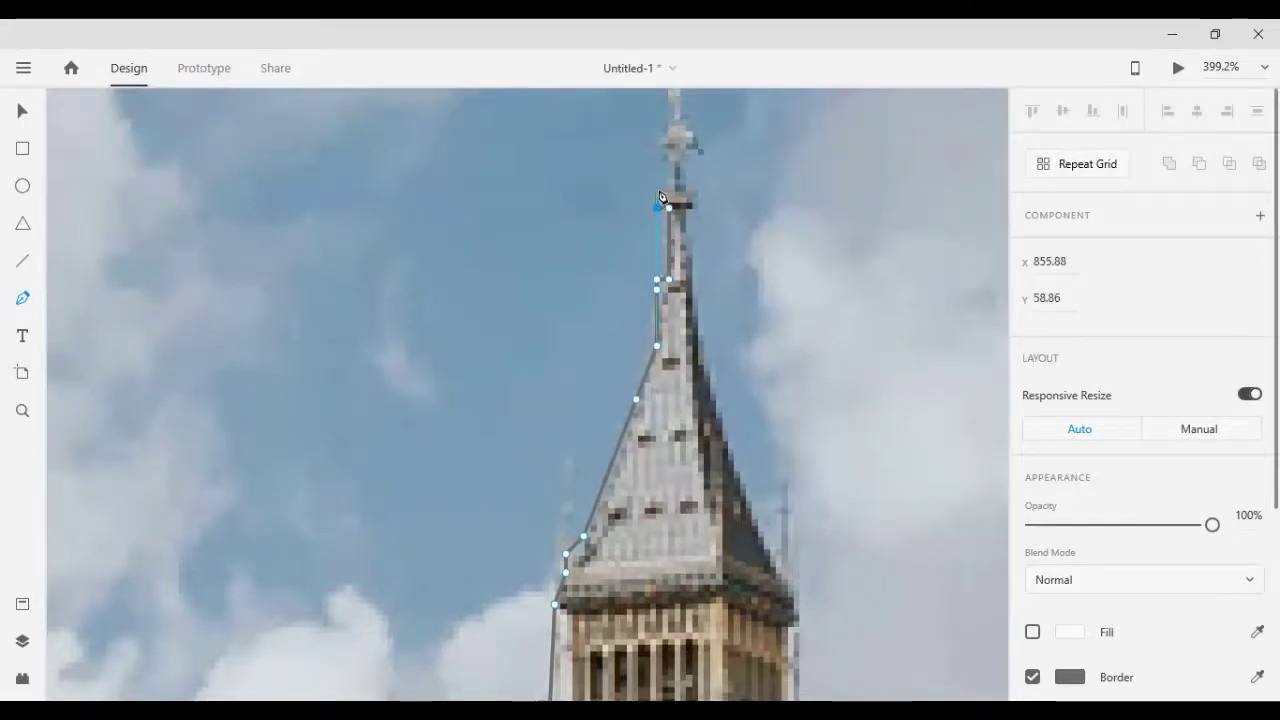
{"action": "left_click", "coordinate": [657, 191]}
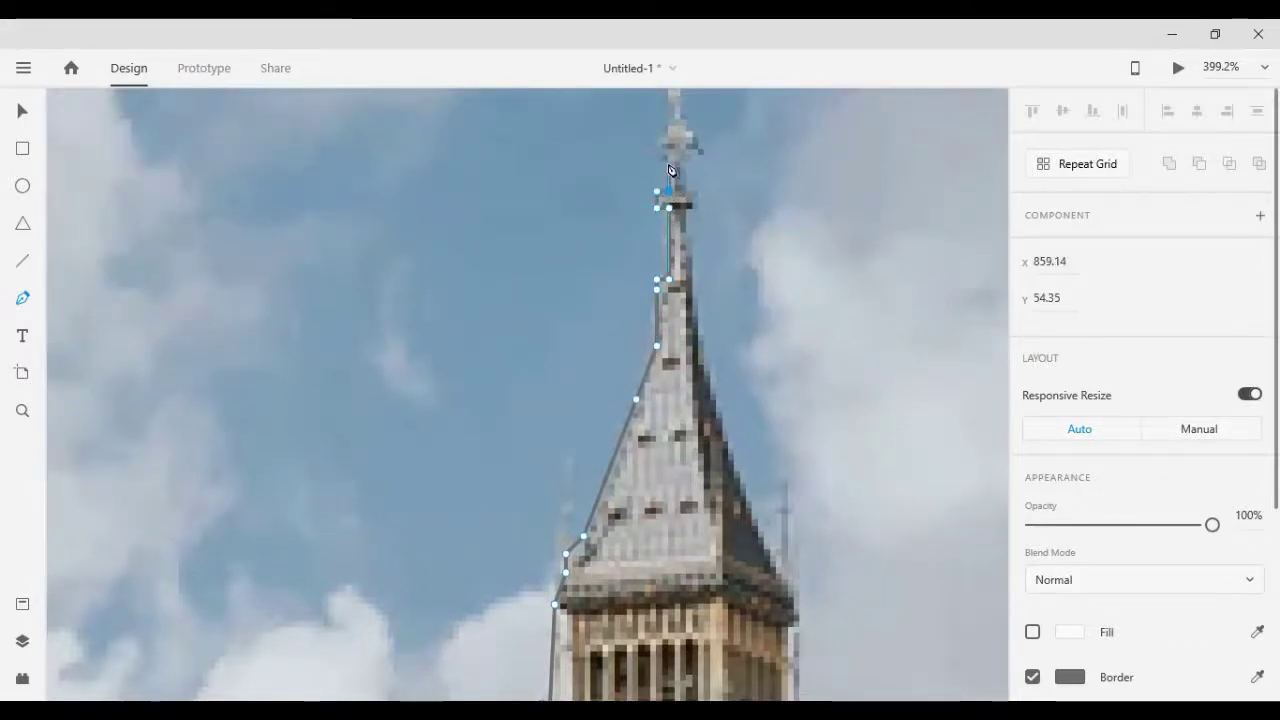
{"action": "left_click", "coordinate": [669, 169]}
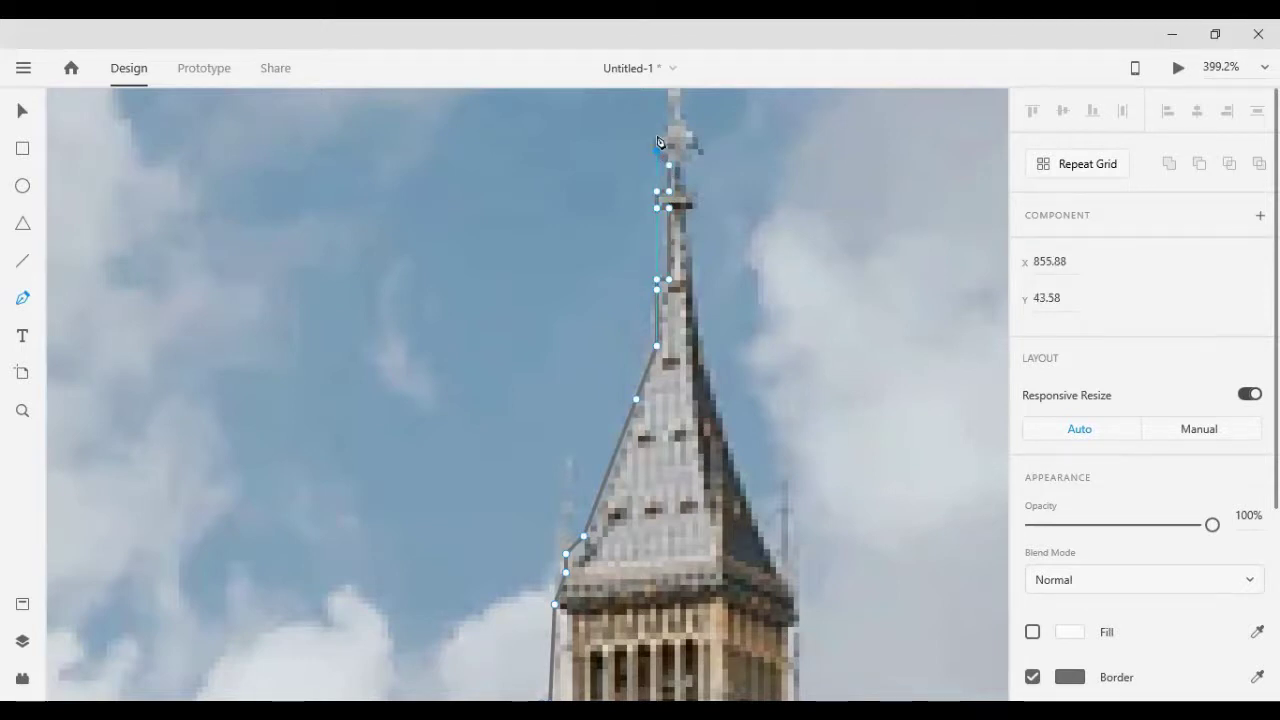
{"action": "left_click", "coordinate": [657, 134]}
Step: Outline the finial ornament and its crossbar, then start down the spire's right edge
{"action": "scroll", "coordinate": [668, 140], "scroll_direction": "up", "scroll_amount": 1}
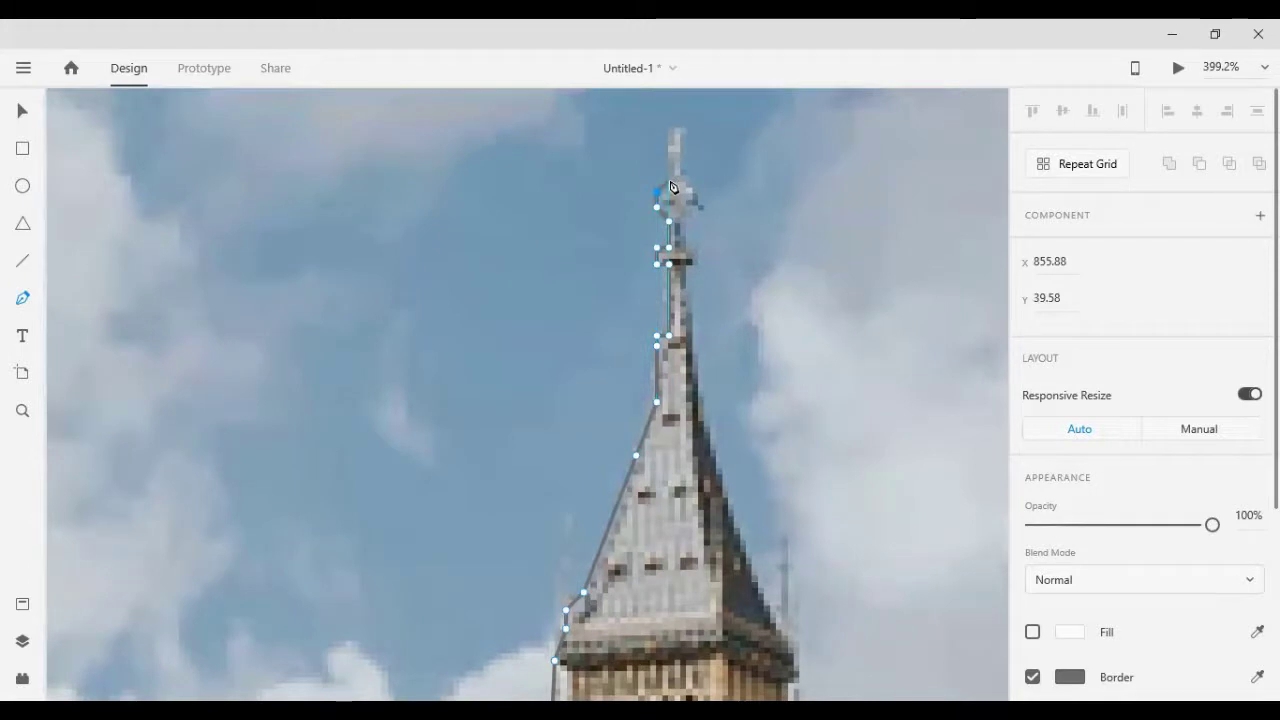
{"action": "left_click", "coordinate": [670, 181]}
{"action": "left_click", "coordinate": [681, 128]}
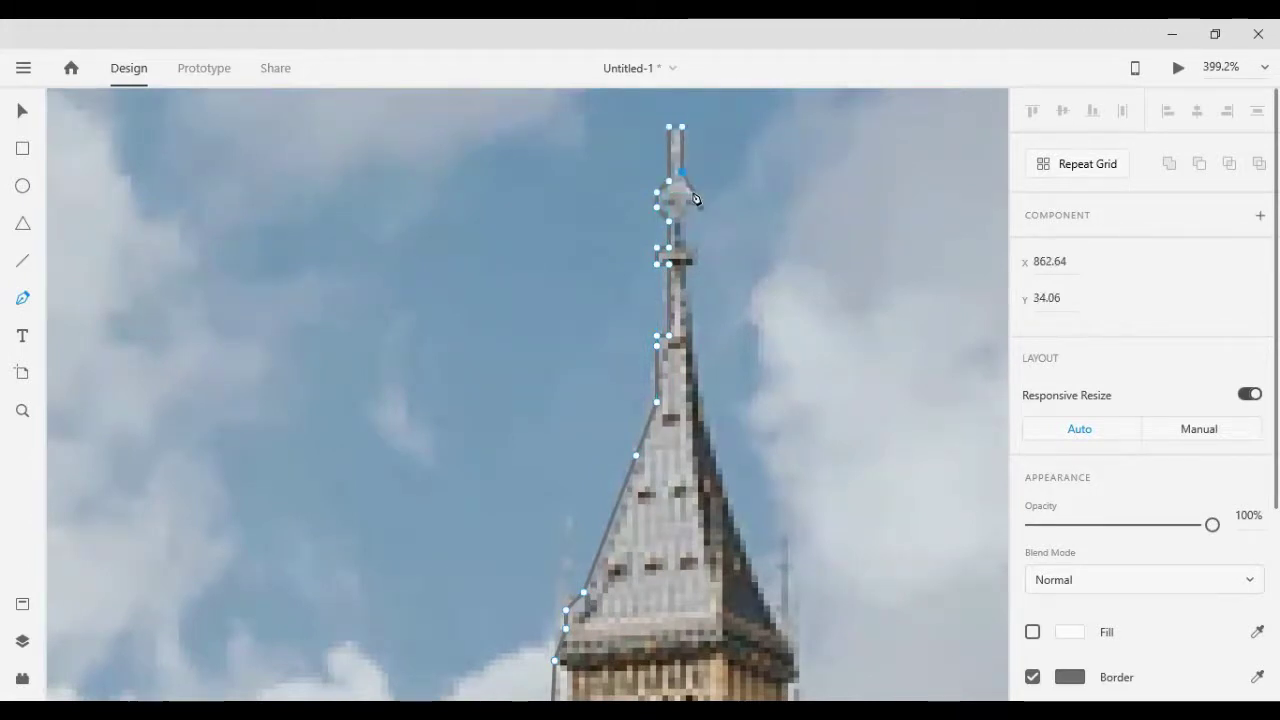
{"action": "left_click", "coordinate": [691, 193]}
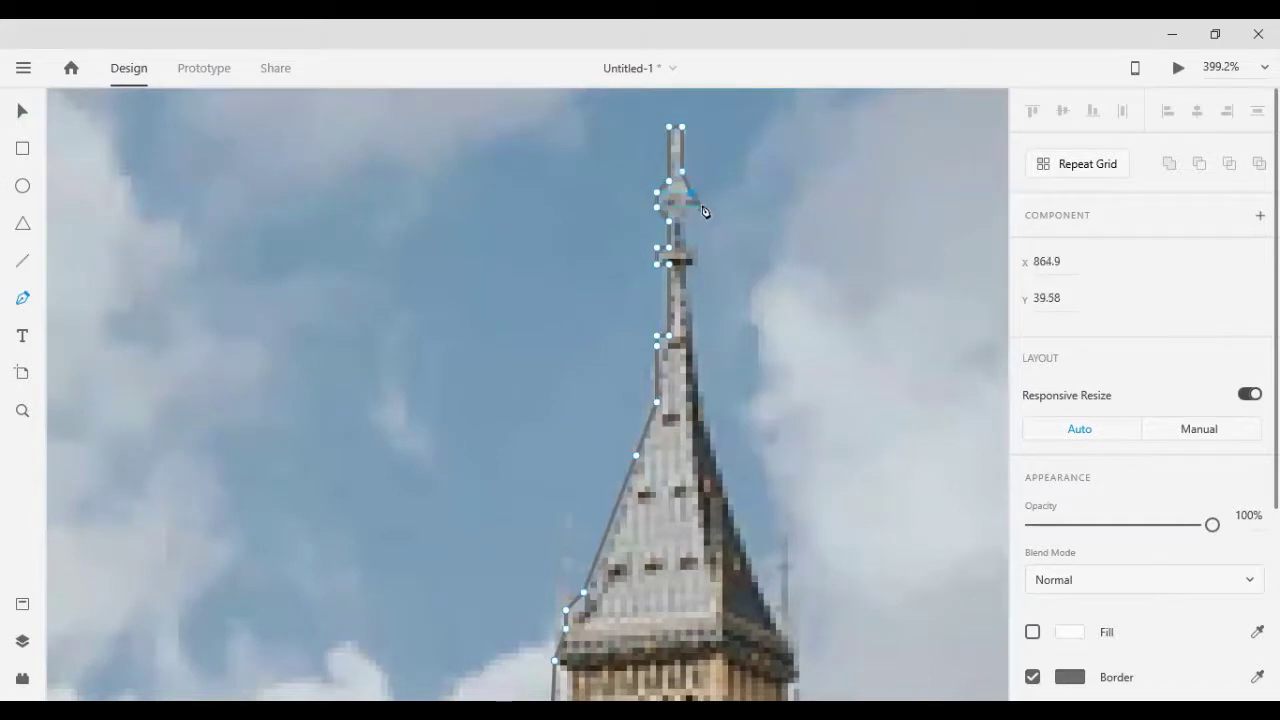
{"action": "left_click", "coordinate": [681, 247]}
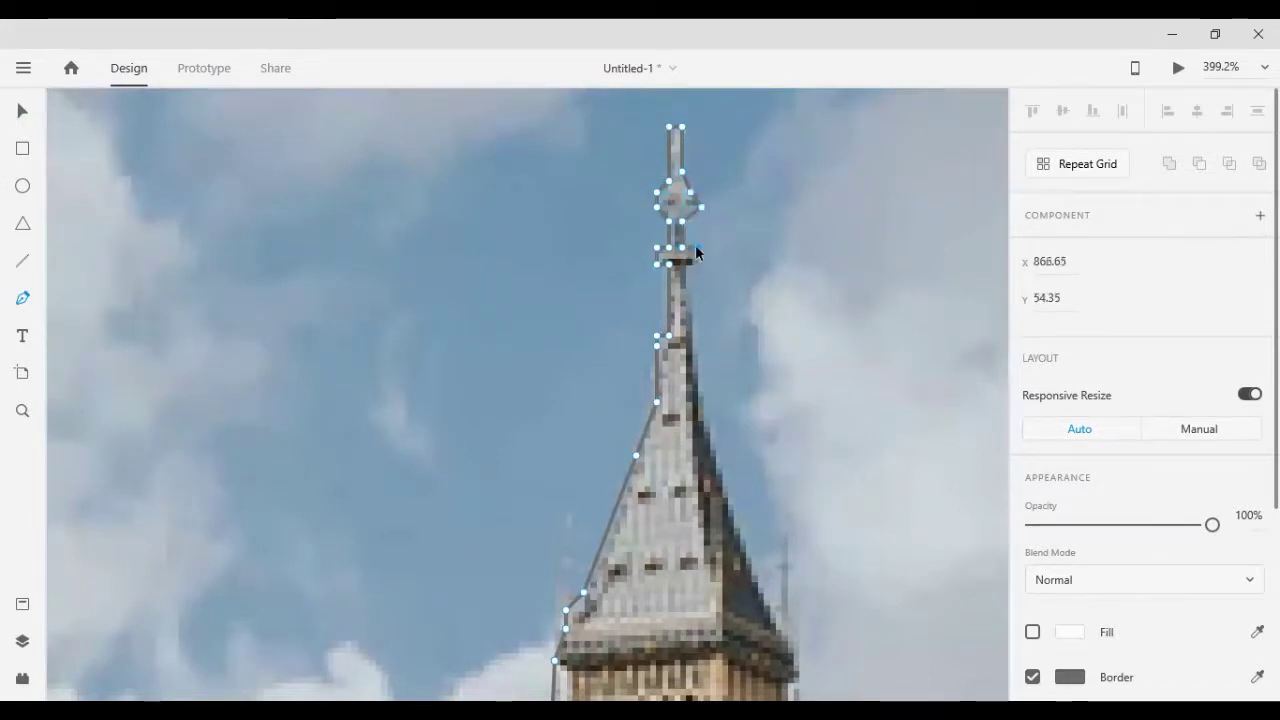
{"action": "left_click", "coordinate": [696, 247]}
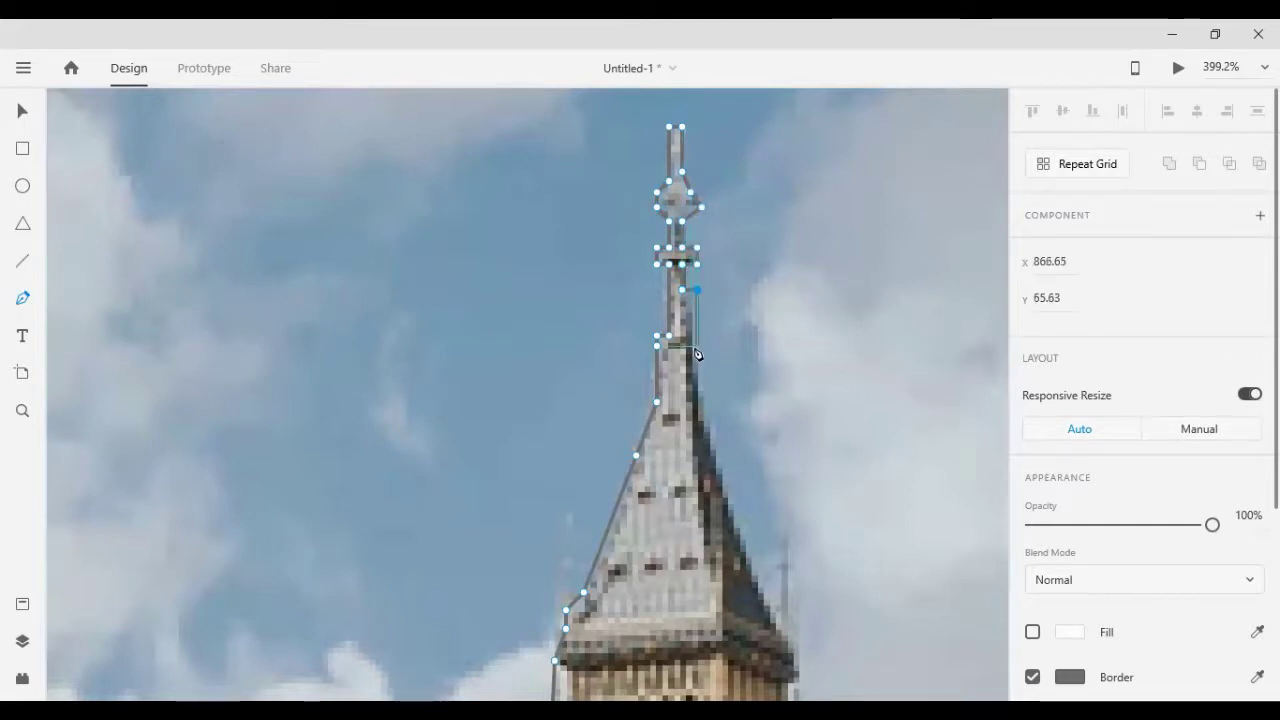
{"action": "left_click", "coordinate": [697, 346]}
Step: Trace down the spire roof's right slope, curving the segment to its right corner
{"action": "left_click", "coordinate": [701, 422]}
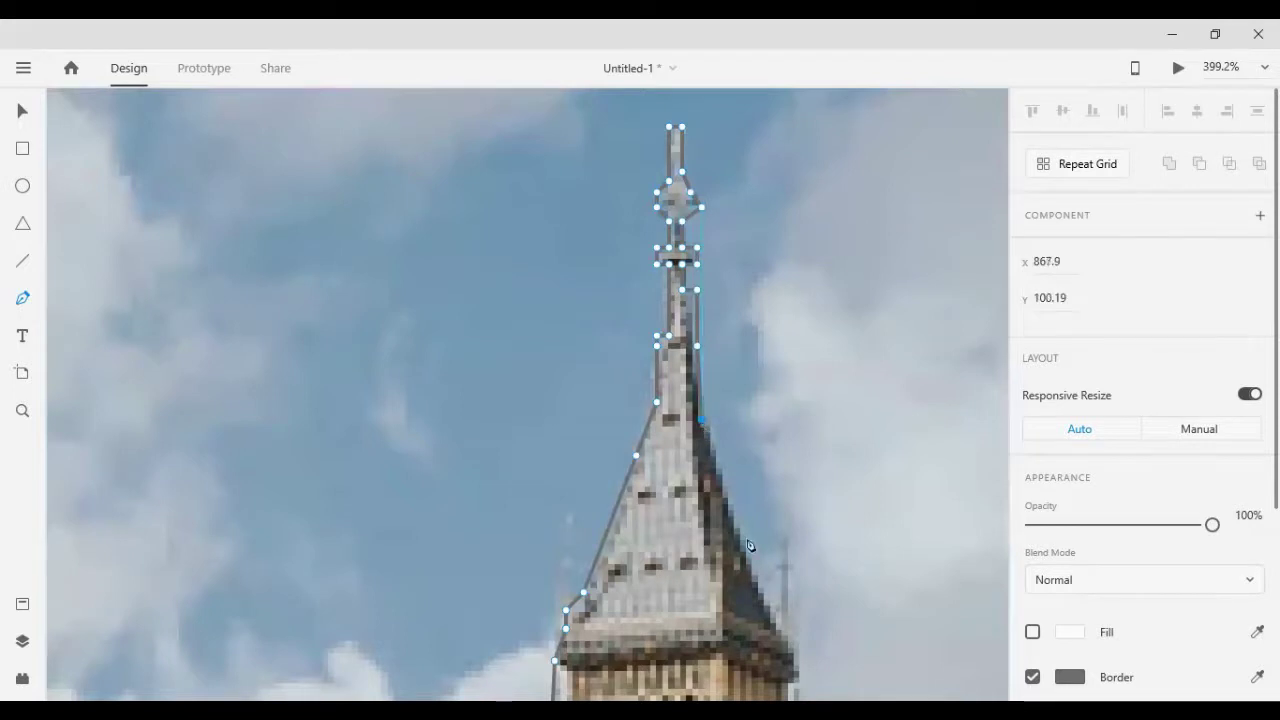
{"action": "scroll", "coordinate": [750, 540], "scroll_direction": "down", "scroll_amount": 2}
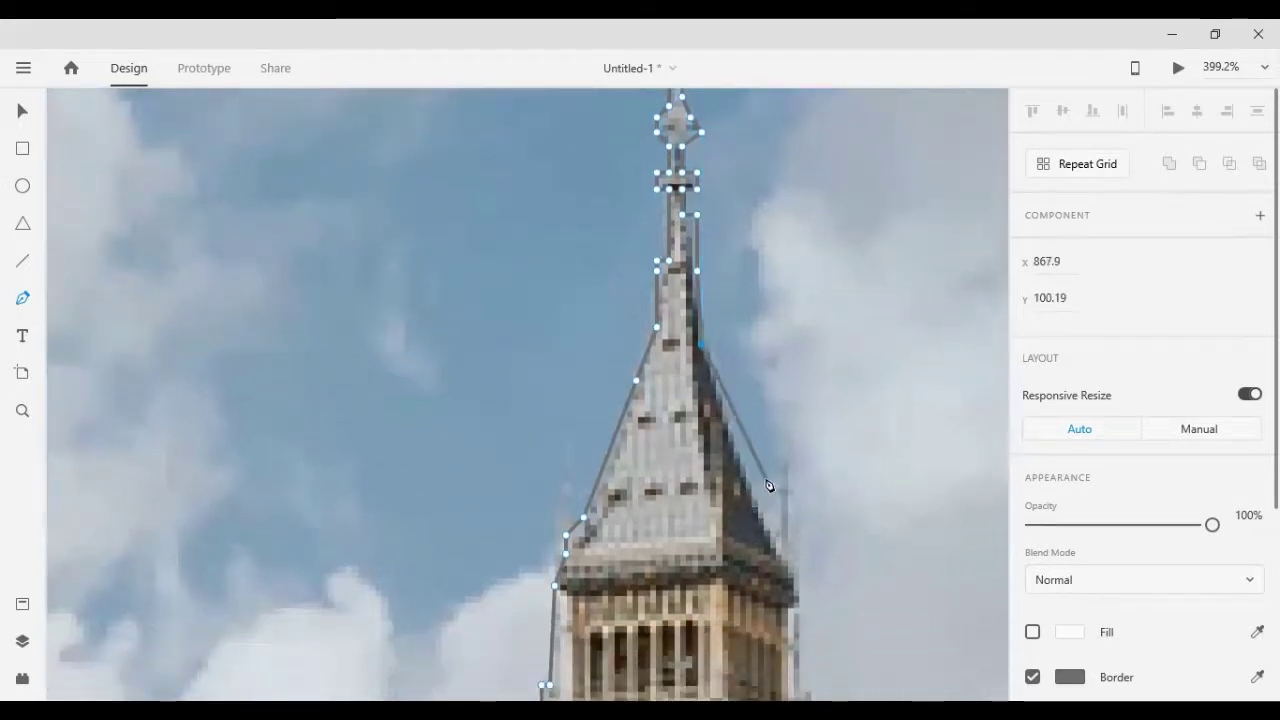
{"action": "left_click", "coordinate": [732, 452]}
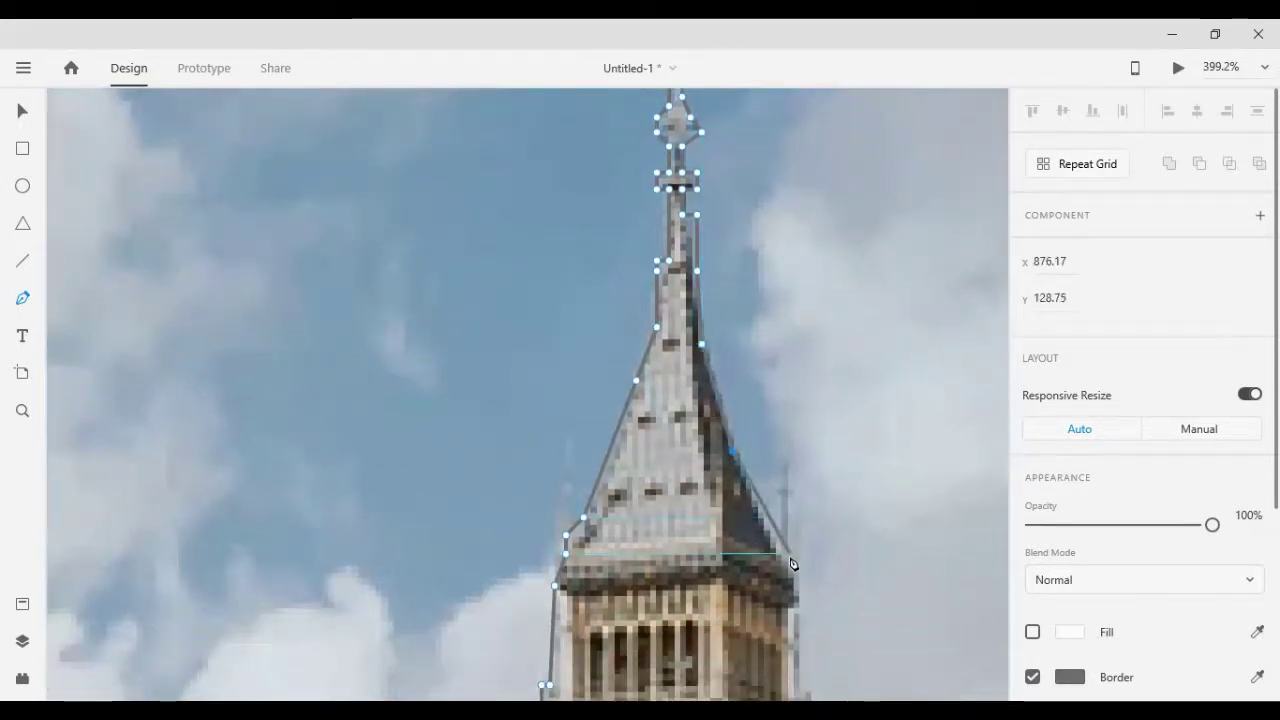
{"action": "left_click", "coordinate": [788, 565]}
{"action": "left_click_drag", "start_coordinate": [800, 574], "coordinate": [806, 578]}
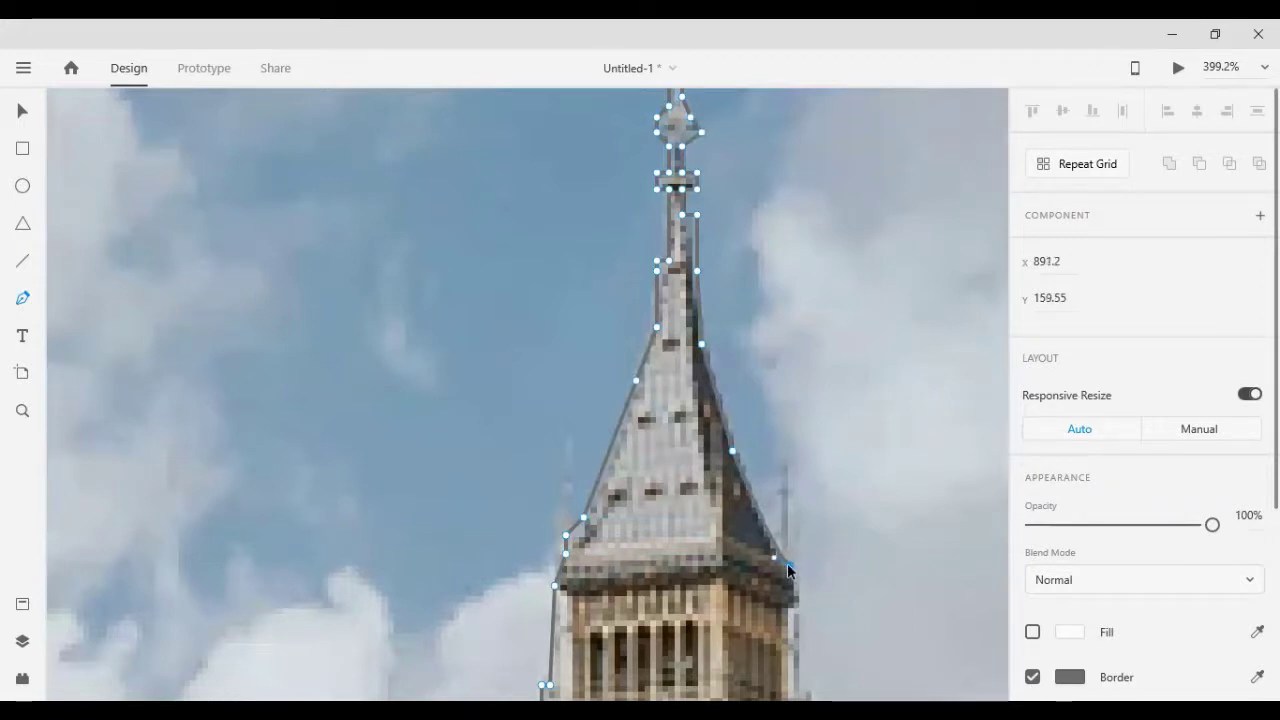
{"action": "scroll", "coordinate": [787, 563], "scroll_direction": "down", "scroll_amount": 2}
Step: Outline the belfry's right side and the small ledge below it
{"action": "left_click", "coordinate": [796, 498]}
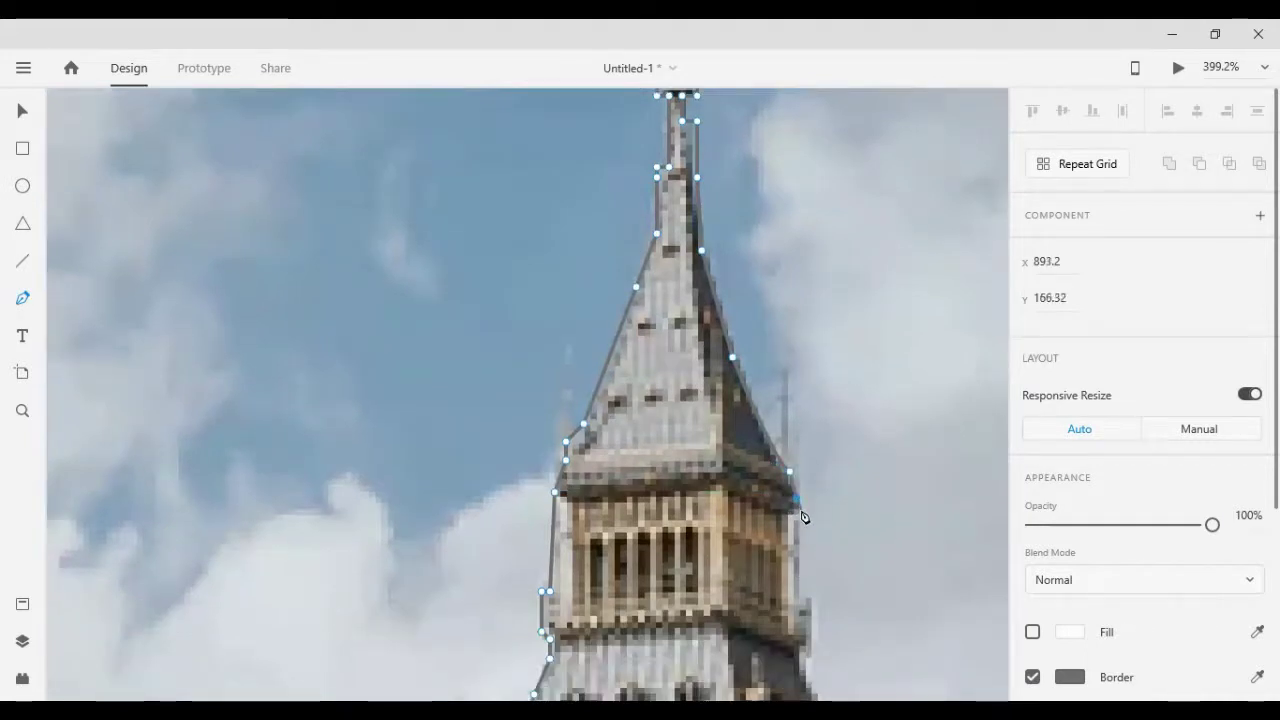
{"action": "left_click", "coordinate": [796, 597]}
{"action": "scroll", "coordinate": [812, 600], "scroll_direction": "down", "scroll_amount": 3}
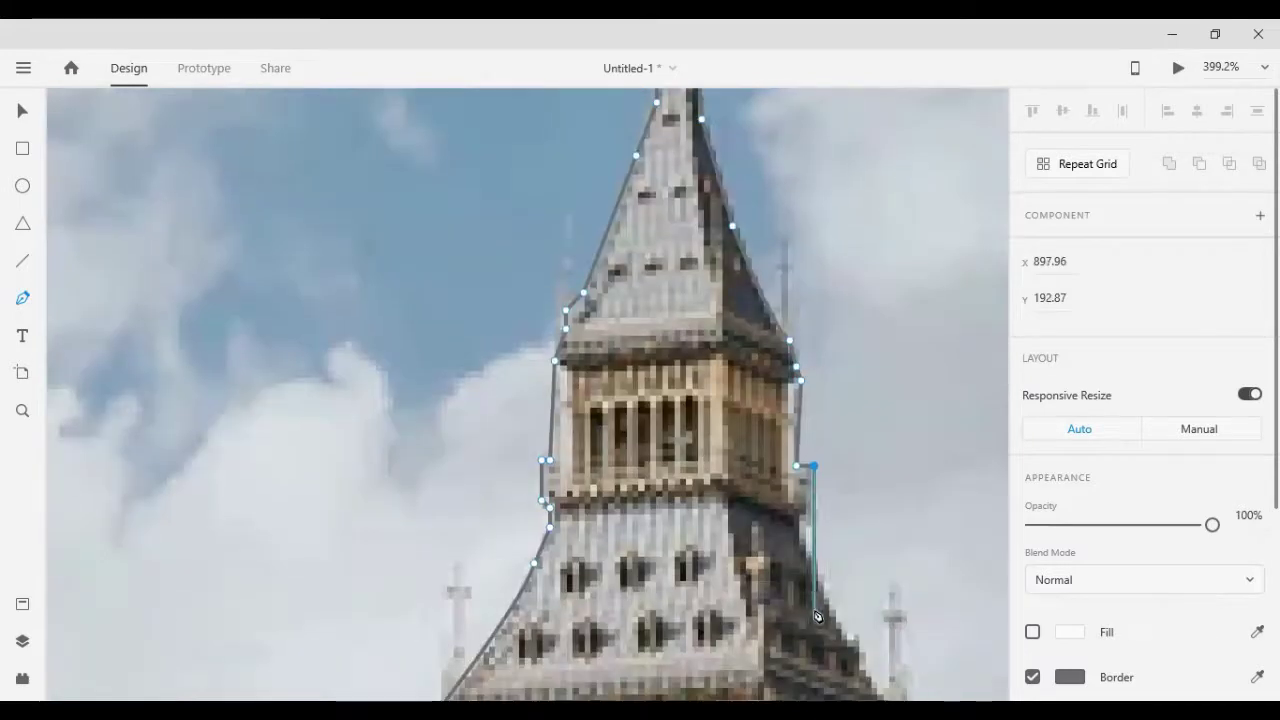
{"action": "left_click", "coordinate": [814, 466]}
{"action": "left_click", "coordinate": [814, 519]}
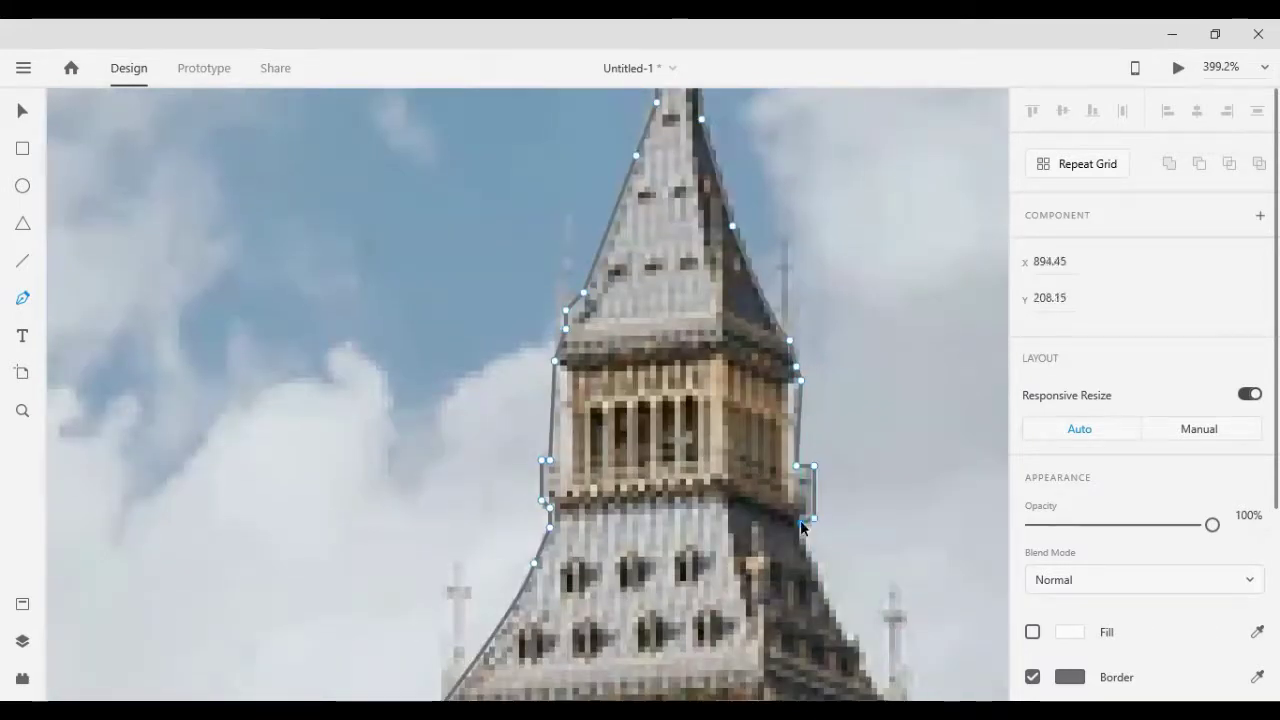
{"action": "left_click", "coordinate": [806, 552]}
{"action": "scroll", "coordinate": [810, 557], "scroll_direction": "down", "scroll_amount": 3}
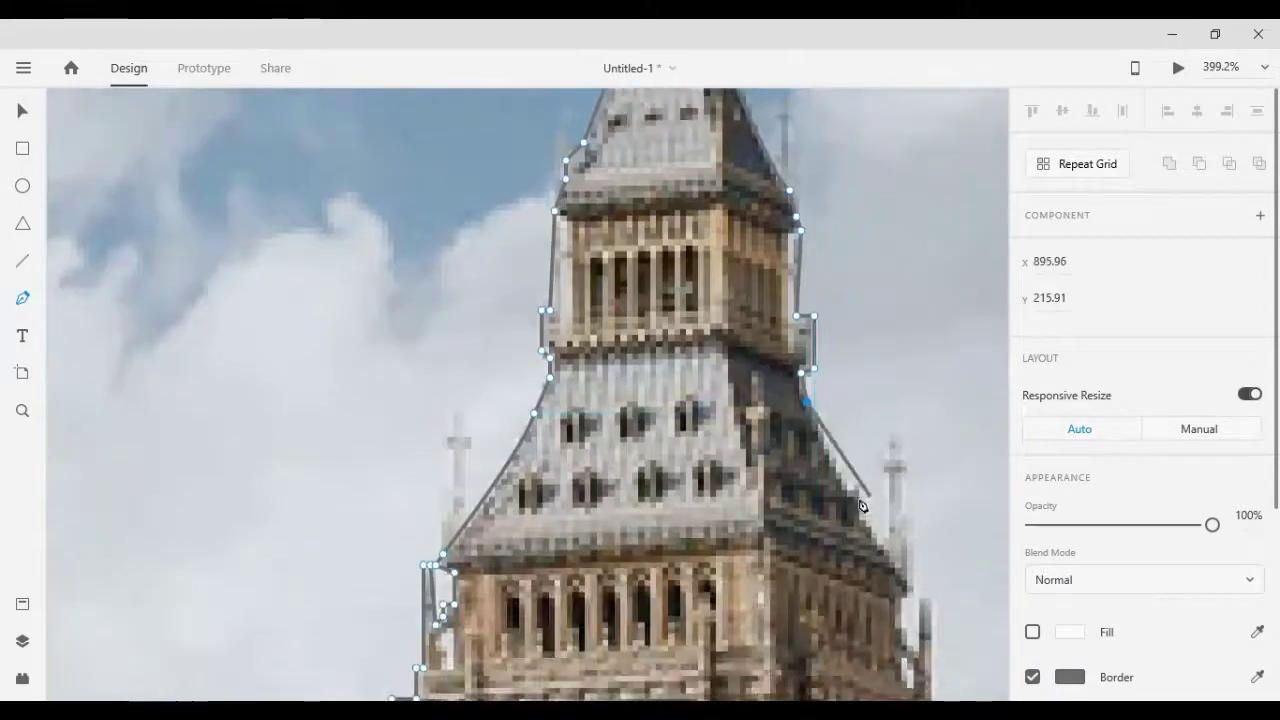
Step: Trace the lower roof's right slope and the small pinnacle to the ledge beside the clock
{"action": "left_click", "coordinate": [848, 490]}
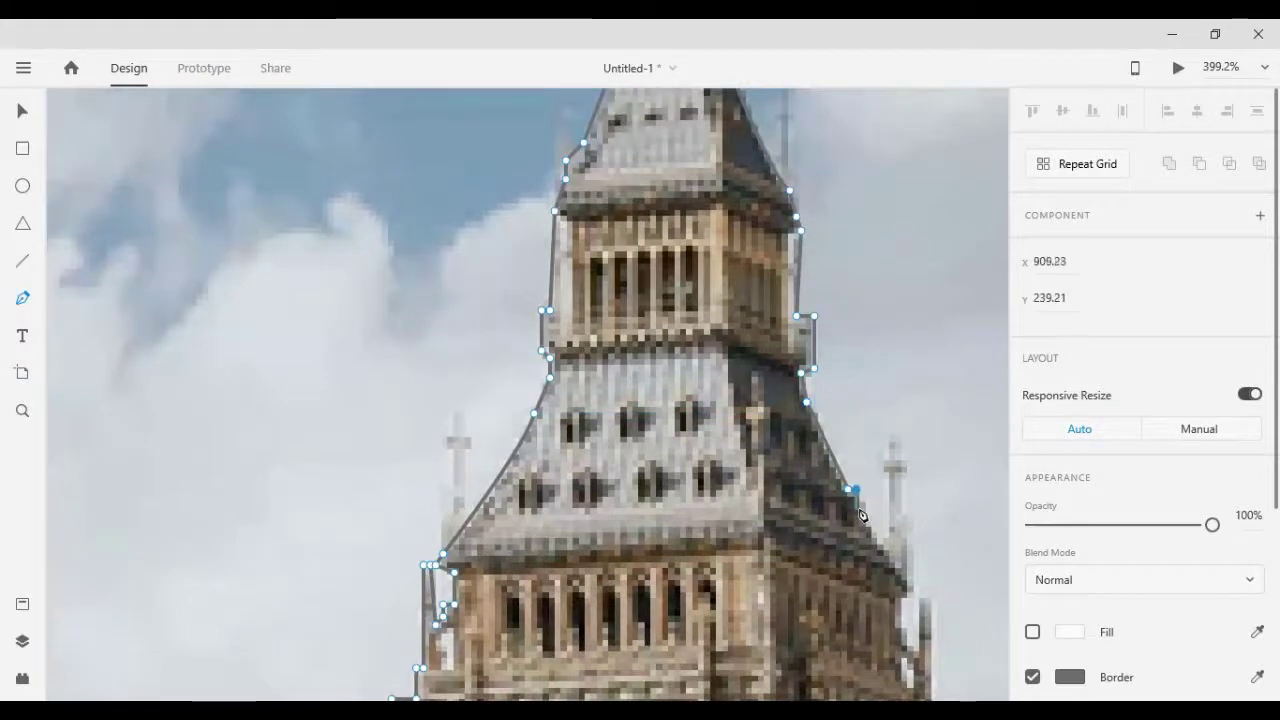
{"action": "left_click", "coordinate": [857, 510]}
{"action": "scroll", "coordinate": [909, 585], "scroll_direction": "down", "scroll_amount": 2}
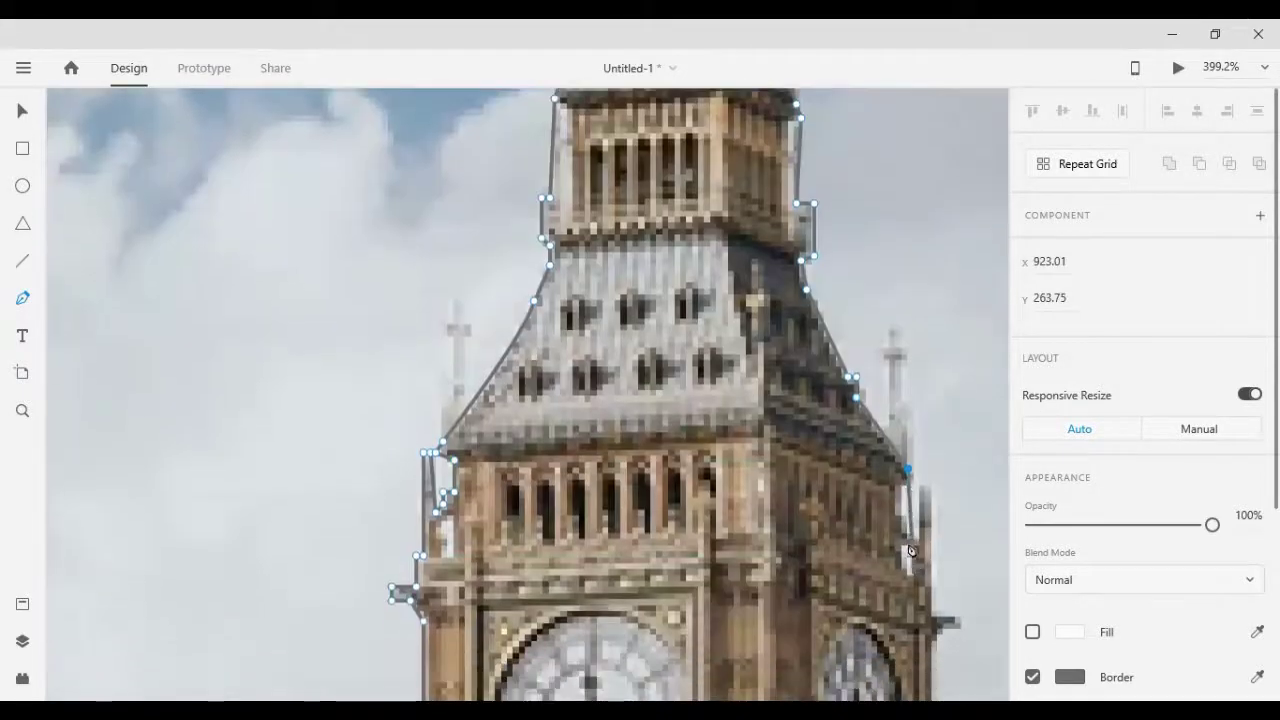
{"action": "left_click", "coordinate": [907, 481]}
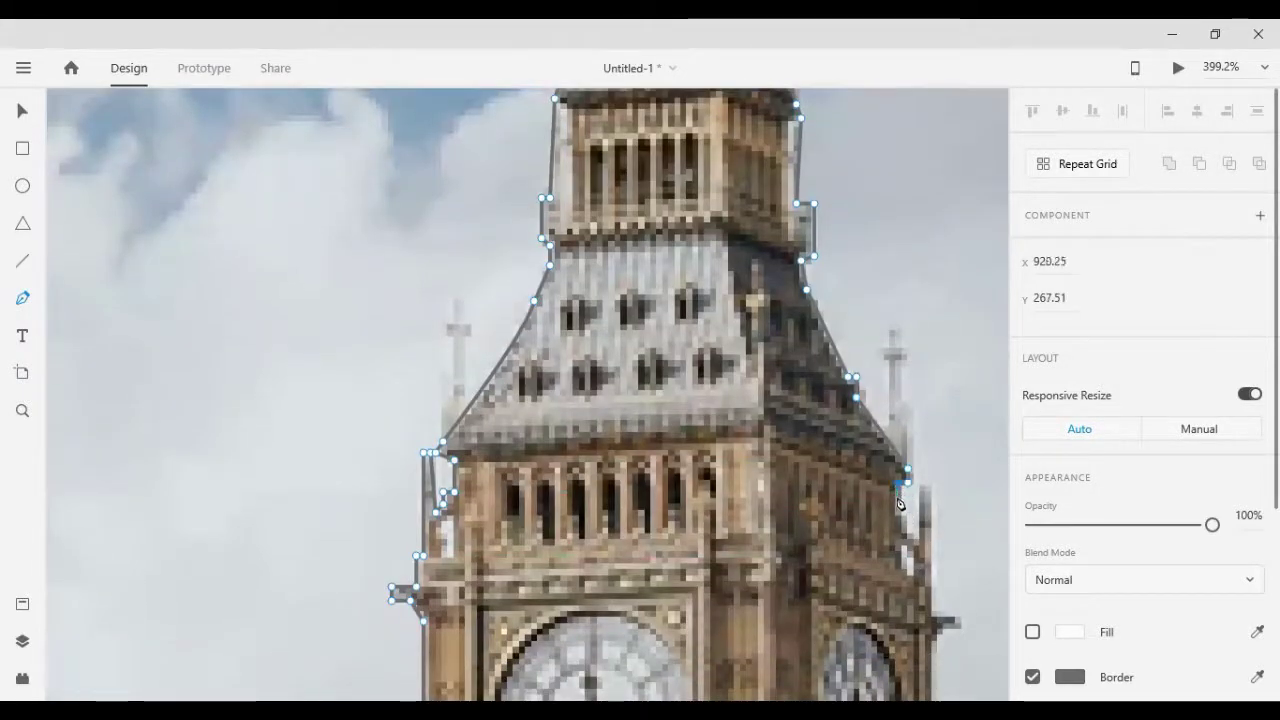
{"action": "left_click", "coordinate": [899, 514]}
{"action": "left_click", "coordinate": [918, 542]}
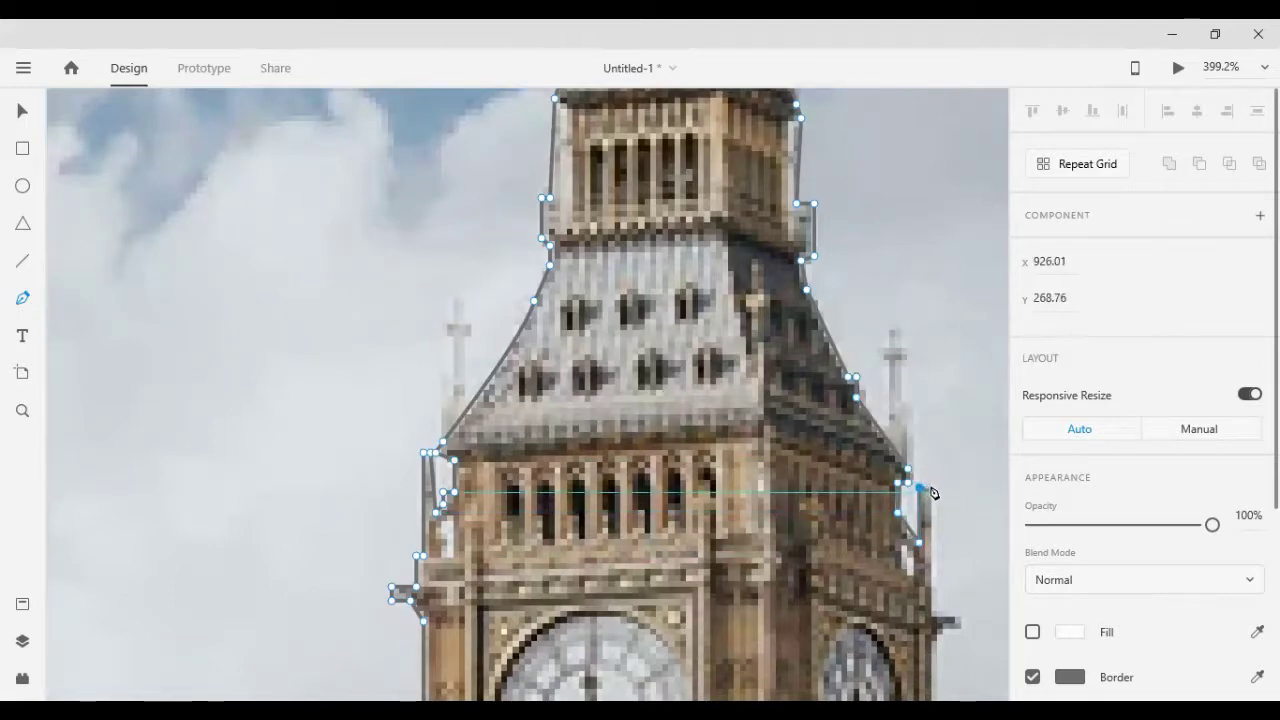
{"action": "left_click", "coordinate": [931, 487]}
{"action": "left_click", "coordinate": [934, 618]}
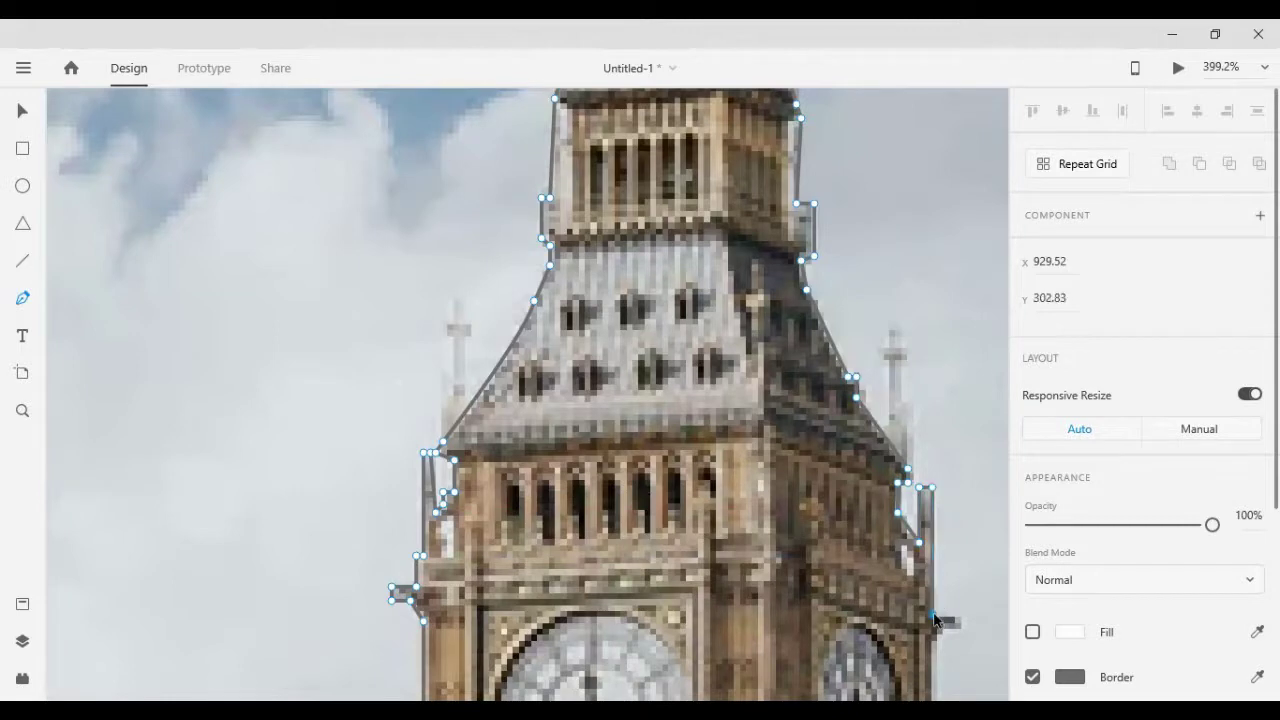
{"action": "left_click", "coordinate": [962, 618]}
{"action": "scroll", "coordinate": [955, 590], "scroll_direction": "down", "scroll_amount": 1}
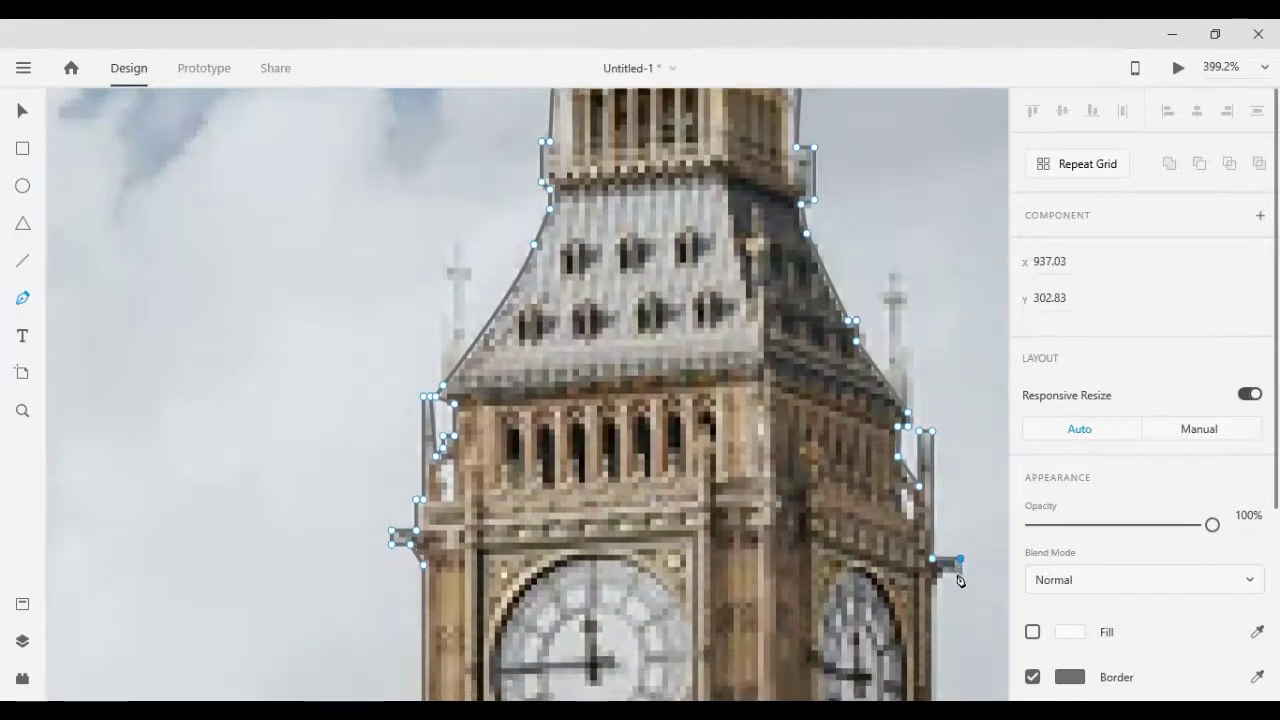
Step: Trace the ledge corner and down the right edge past the side clock
{"action": "left_click_drag", "start_coordinate": [958, 578], "coordinate": [953, 578]}
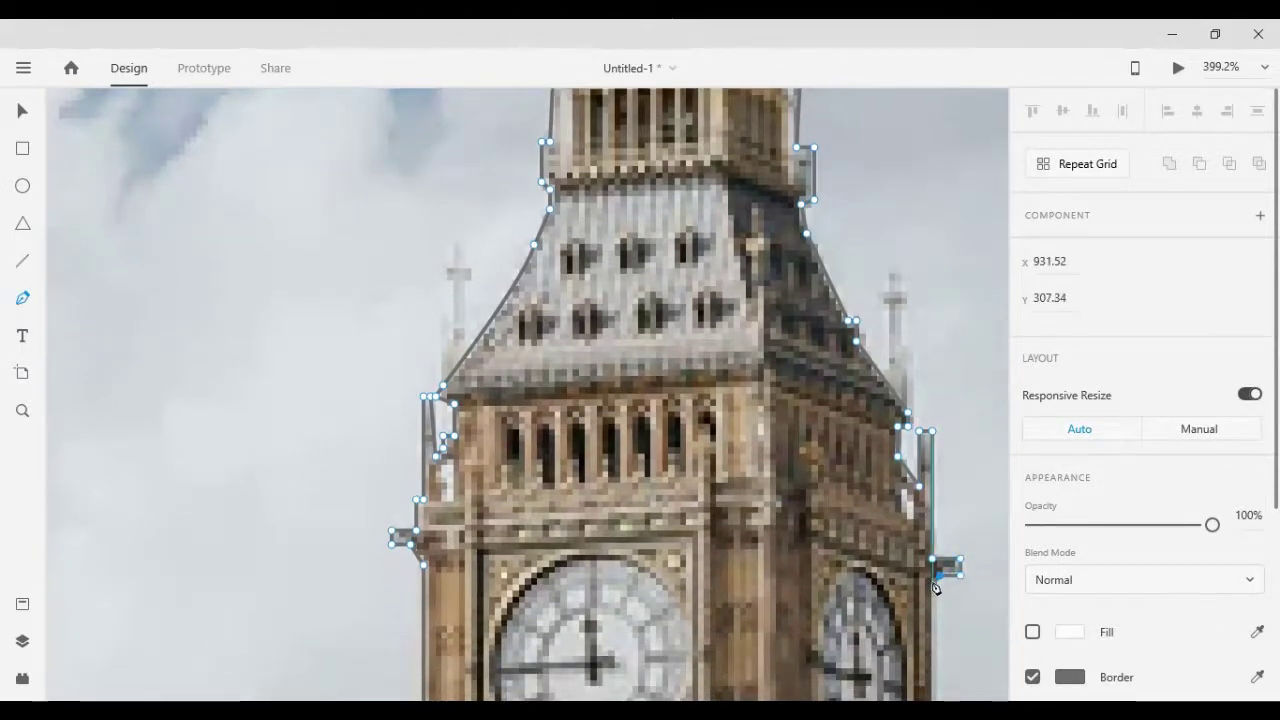
{"action": "left_click", "coordinate": [935, 588]}
{"action": "scroll", "coordinate": [940, 600], "scroll_direction": "down", "scroll_amount": 2}
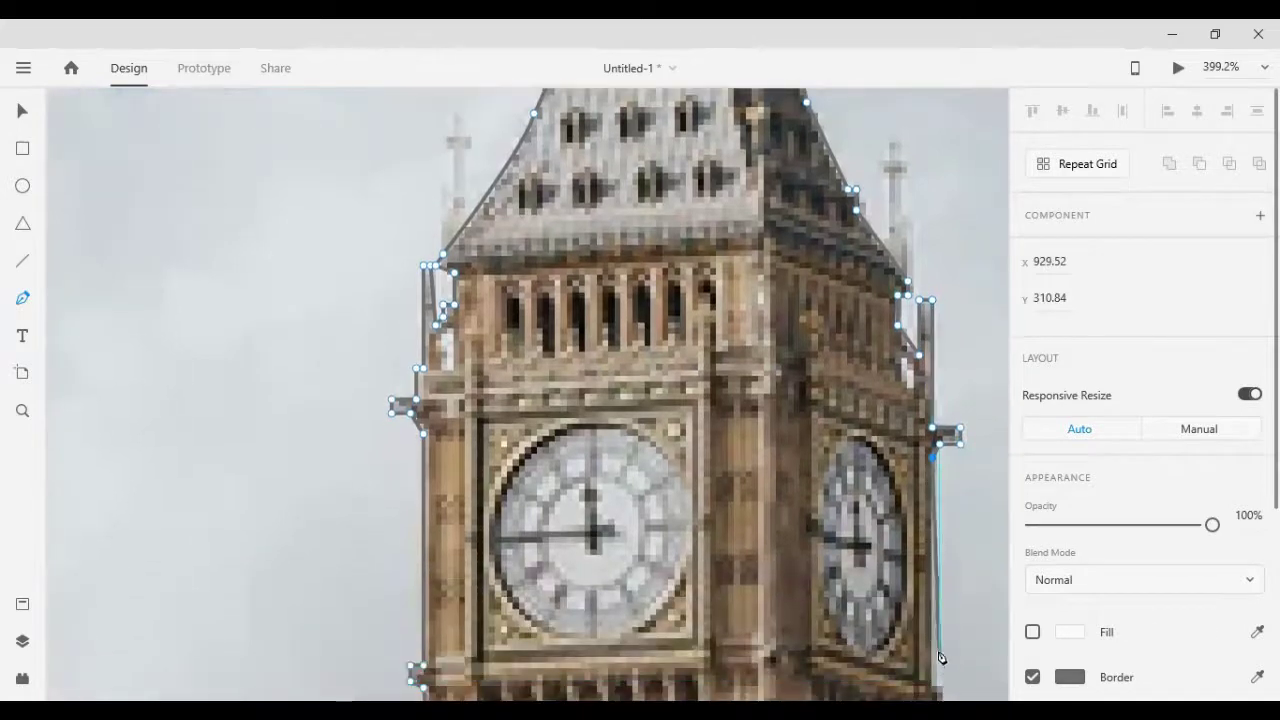
{"action": "scroll", "coordinate": [943, 603], "scroll_direction": "down", "scroll_amount": 2}
{"action": "left_click", "coordinate": [938, 557]}
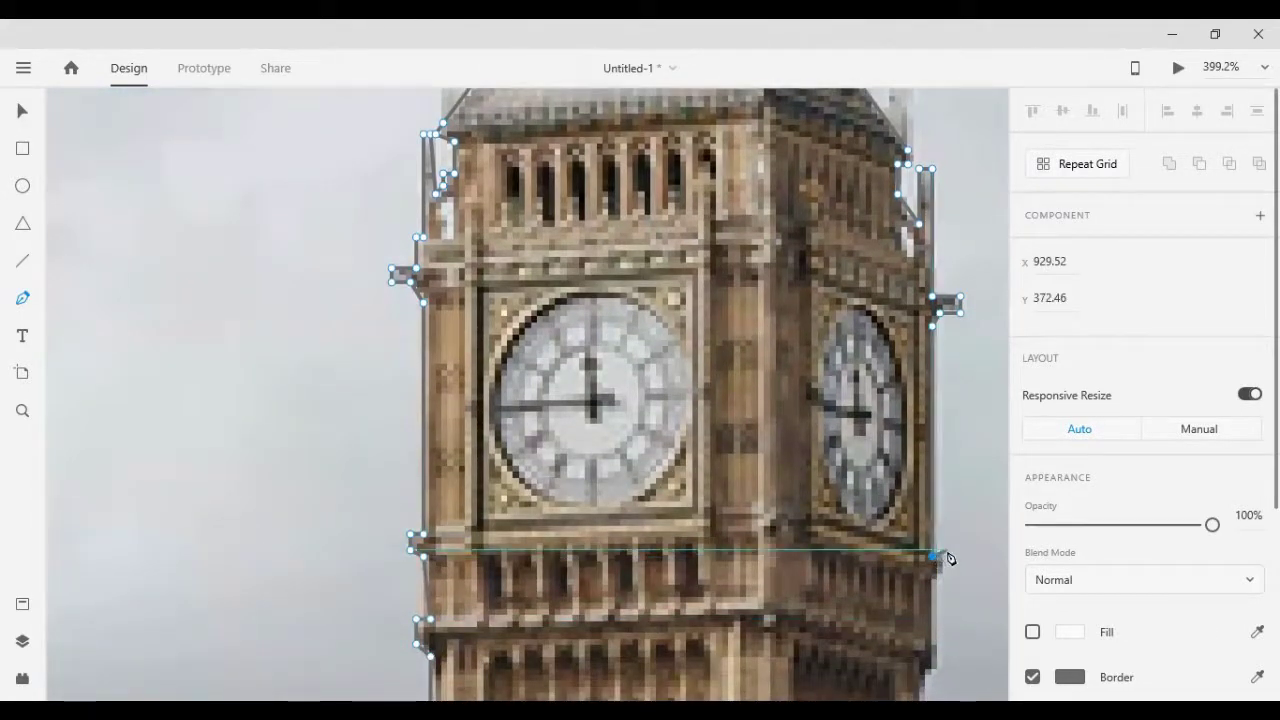
{"action": "left_click_drag", "start_coordinate": [943, 565], "coordinate": [946, 578]}
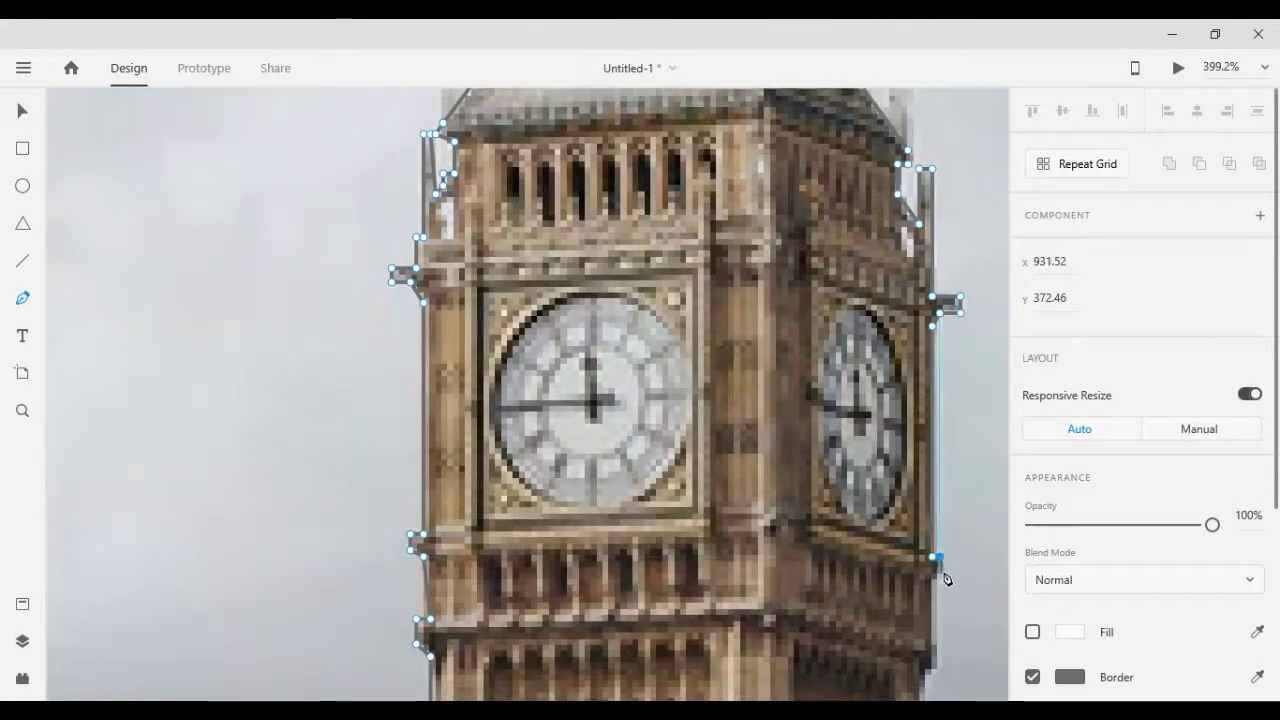
{"action": "left_click", "coordinate": [933, 581]}
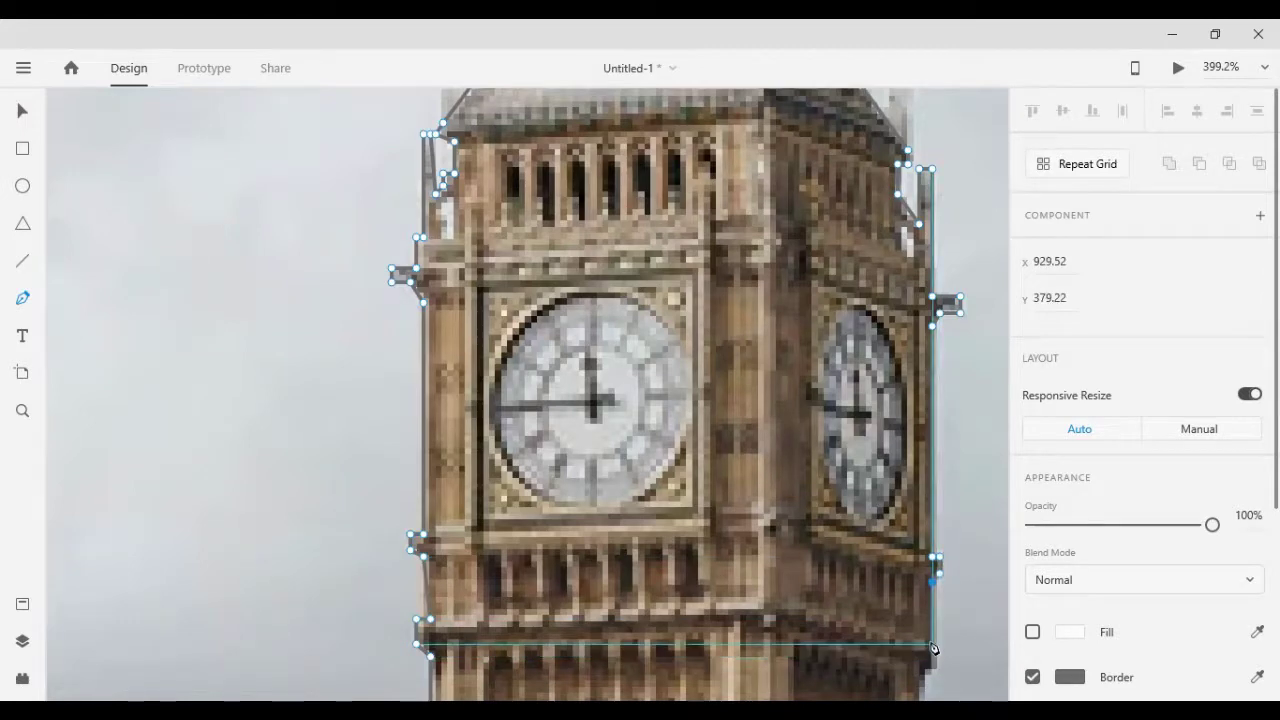
{"action": "left_click", "coordinate": [933, 647]}
{"action": "scroll", "coordinate": [940, 600], "scroll_direction": "down", "scroll_amount": 2}
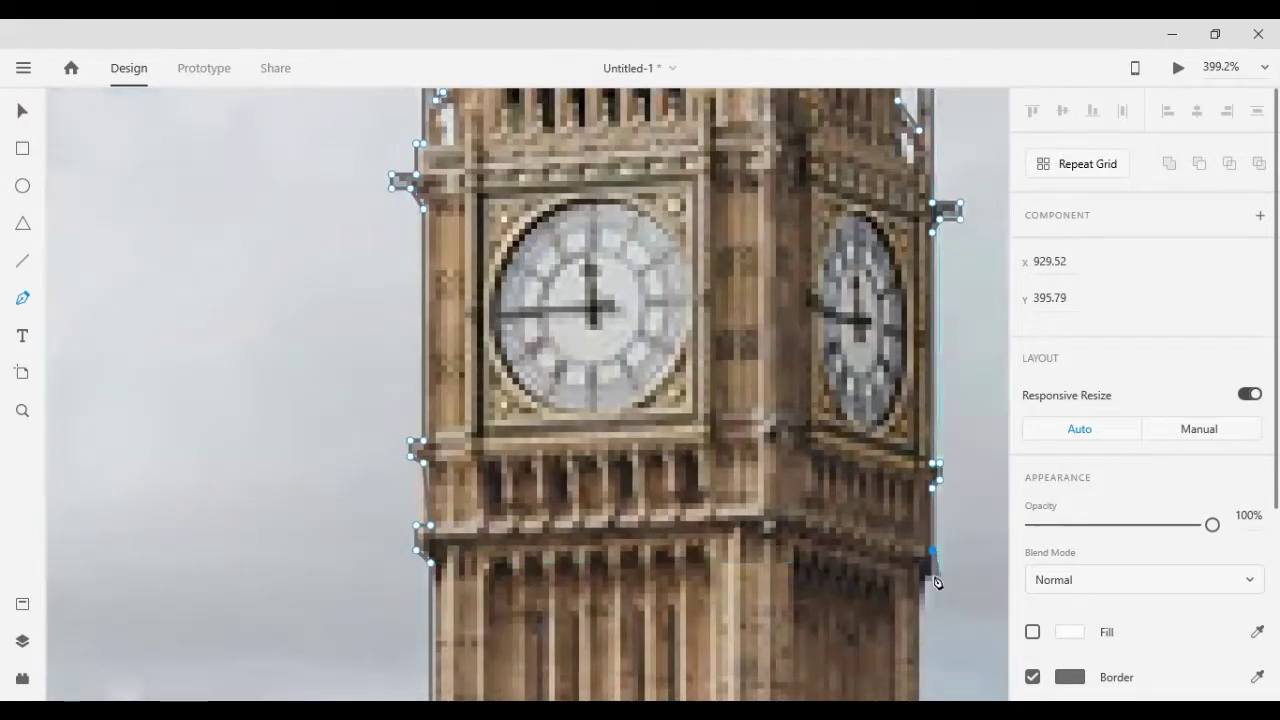
Step: Outline the lower right ledge and continue down the tower's right edge
{"action": "left_click", "coordinate": [933, 576]}
{"action": "left_click", "coordinate": [924, 587]}
{"action": "scroll", "coordinate": [900, 580], "scroll_direction": "down", "scroll_amount": 3}
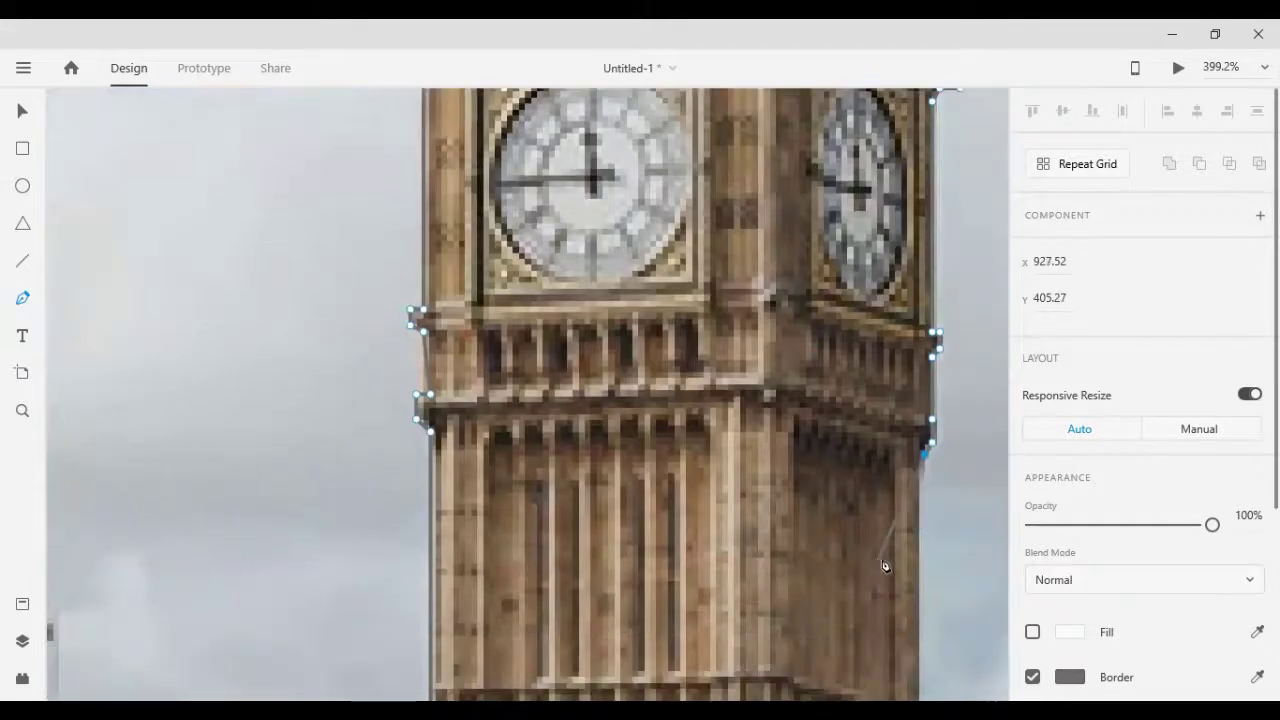
{"action": "scroll", "coordinate": [920, 610], "scroll_direction": "down", "scroll_amount": 3}
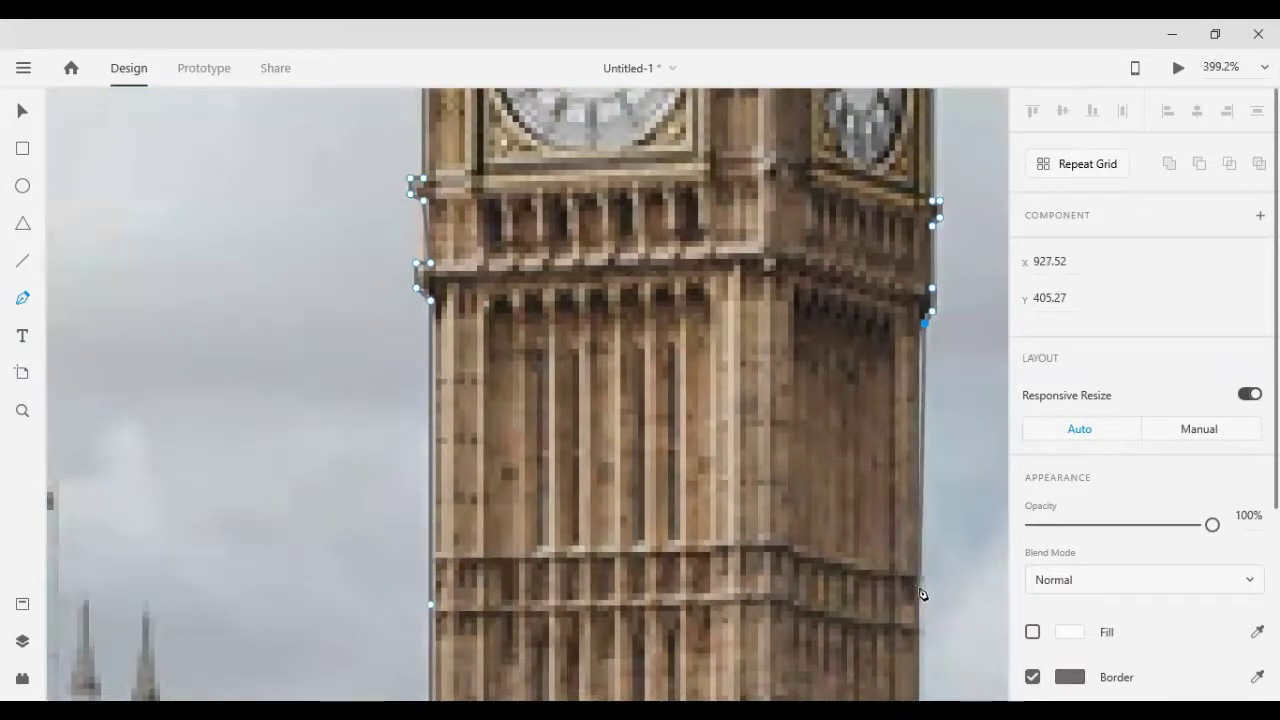
{"action": "key", "text": "Left"}
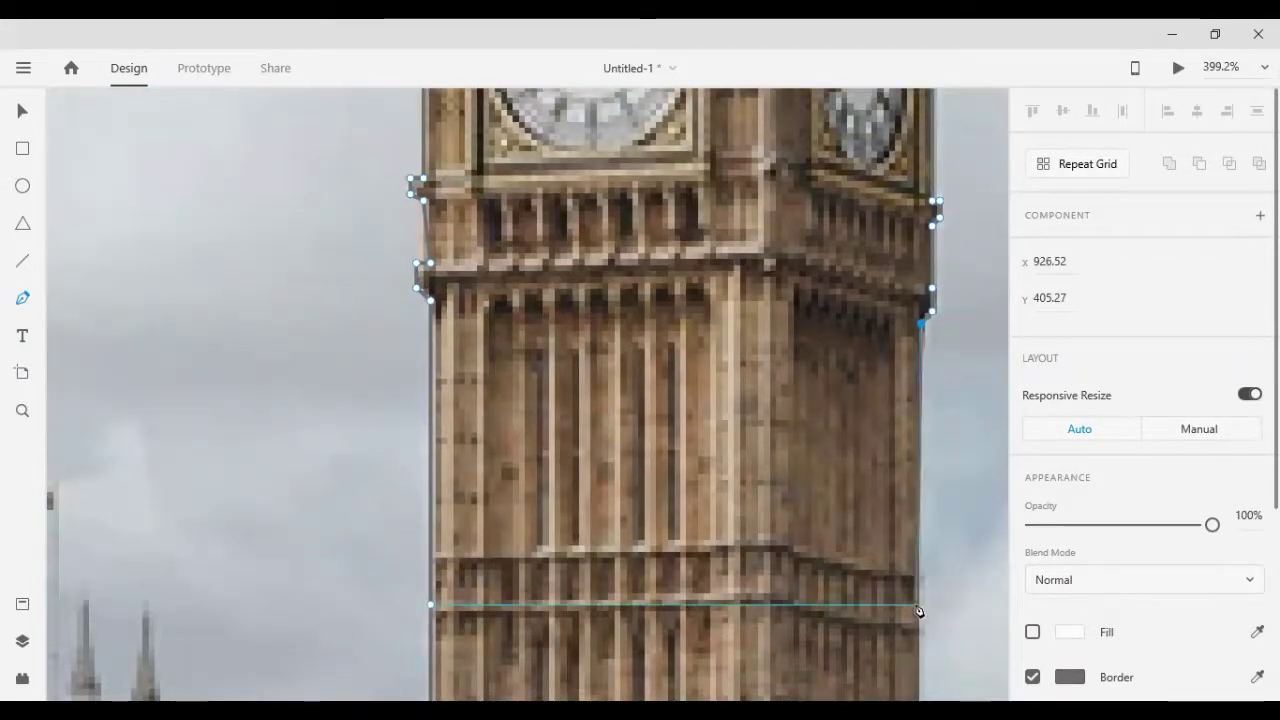
{"action": "left_click", "coordinate": [920, 606]}
{"action": "scroll", "coordinate": [920, 612], "scroll_direction": "down", "scroll_amount": 5}
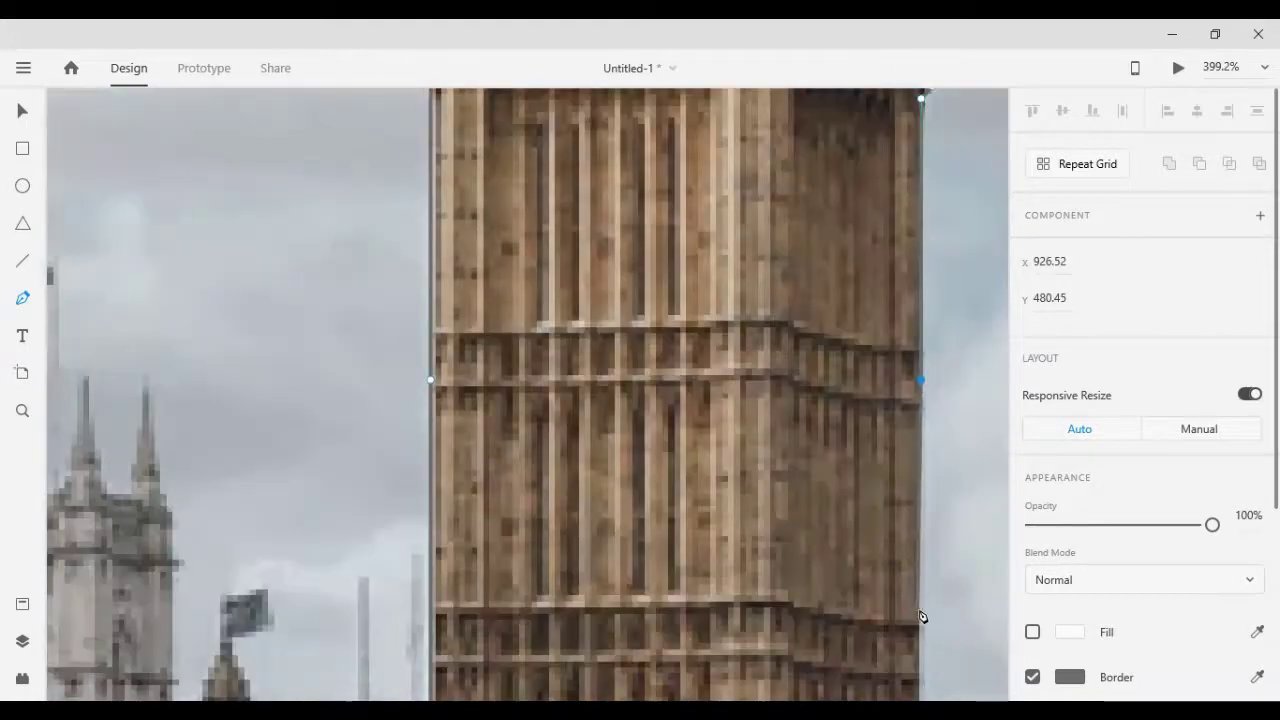
{"action": "left_click", "coordinate": [921, 615]}
{"action": "scroll", "coordinate": [921, 615], "scroll_direction": "down", "scroll_amount": 3}
{"action": "scroll", "coordinate": [921, 615], "scroll_direction": "down", "scroll_amount": 5}
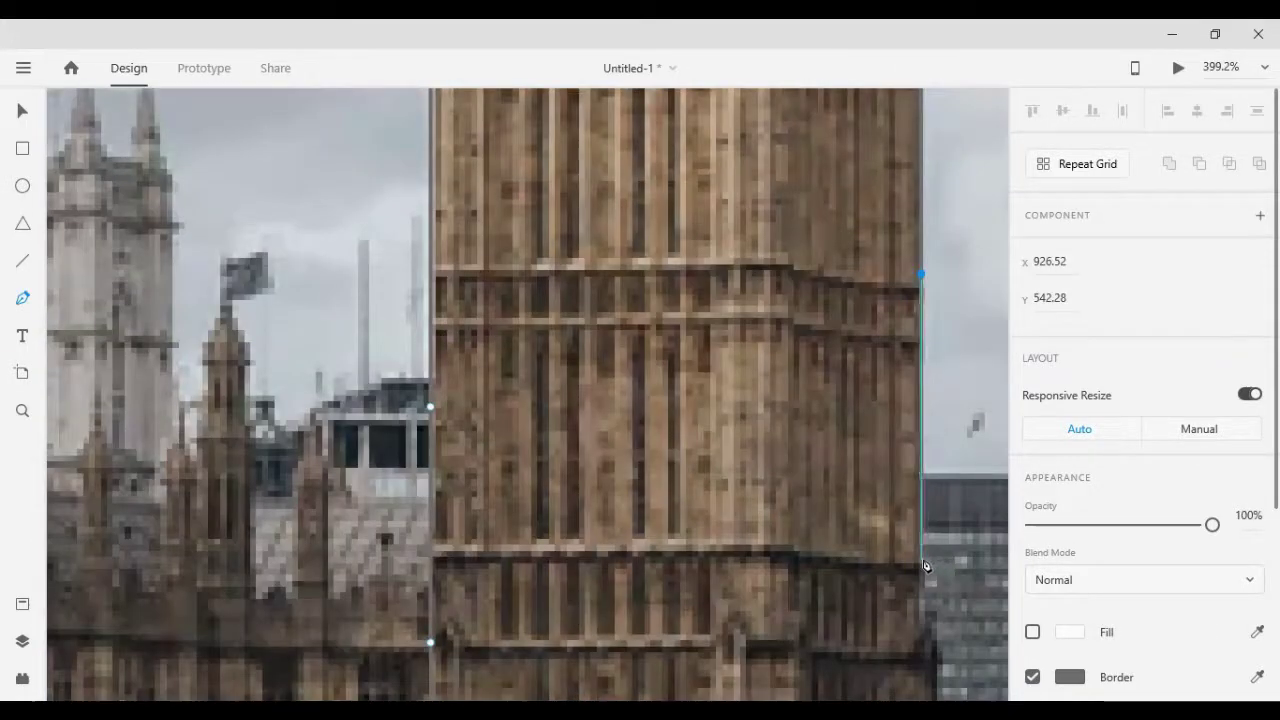
Step: Finish the outline down to the bridge at the tower's base, closing the shape
{"action": "left_click", "coordinate": [921, 568]}
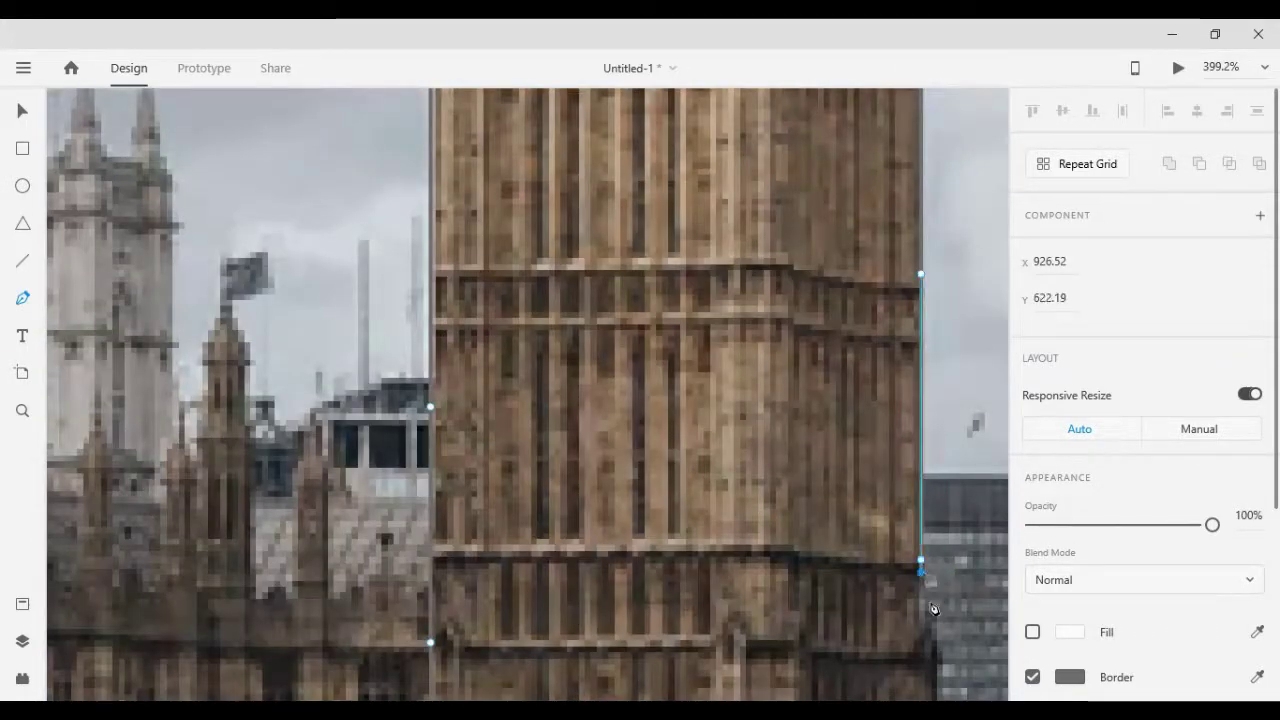
{"action": "left_click", "coordinate": [940, 652]}
{"action": "scroll", "coordinate": [940, 645], "scroll_direction": "down", "scroll_amount": 5}
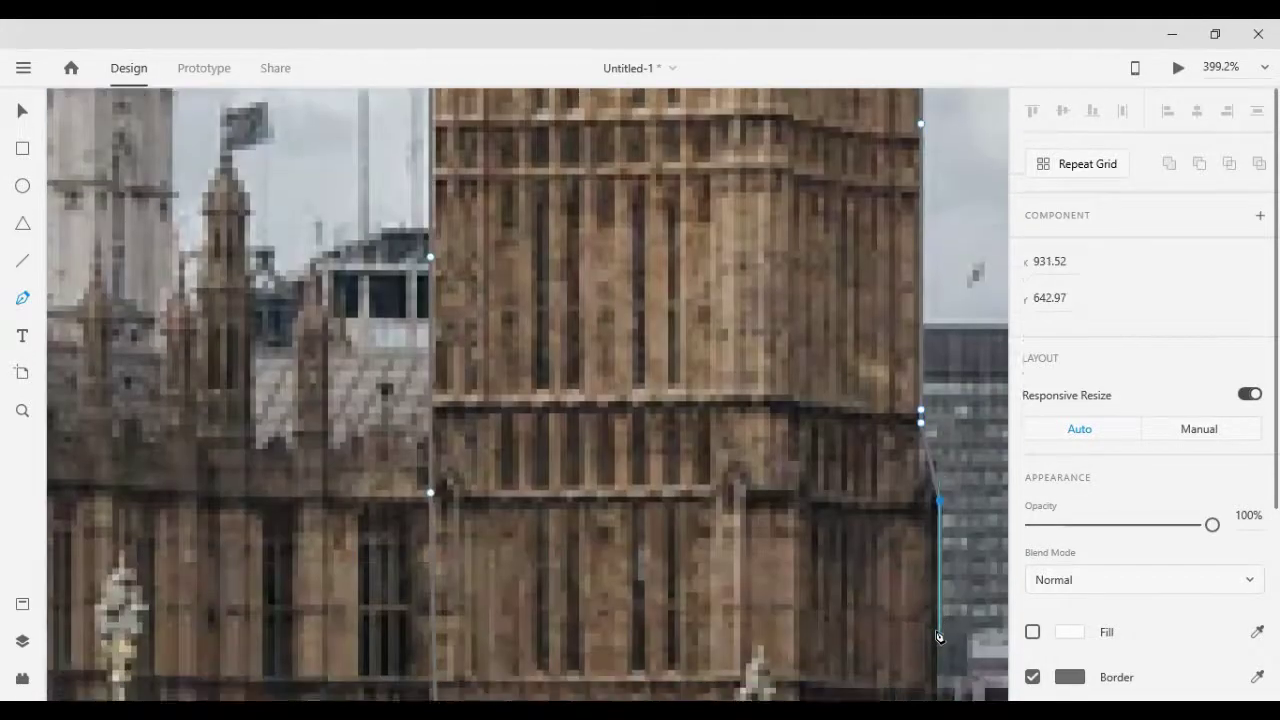
{"action": "left_click", "coordinate": [938, 636]}
{"action": "scroll", "coordinate": [938, 636], "scroll_direction": "down", "scroll_amount": 3}
{"action": "scroll", "coordinate": [938, 636], "scroll_direction": "down", "scroll_amount": 2}
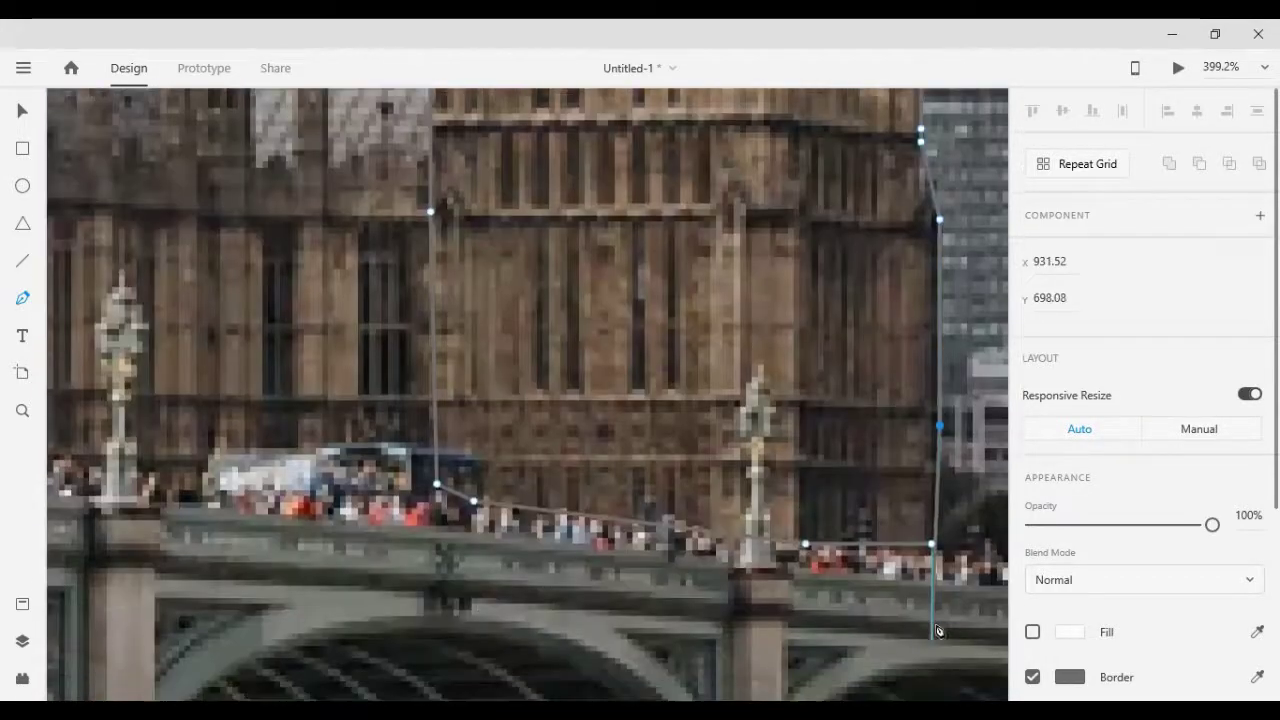
{"action": "left_click", "coordinate": [936, 546]}
Step: Select the traced tower shape and give it a white fill
{"action": "key", "text": "Escape"}
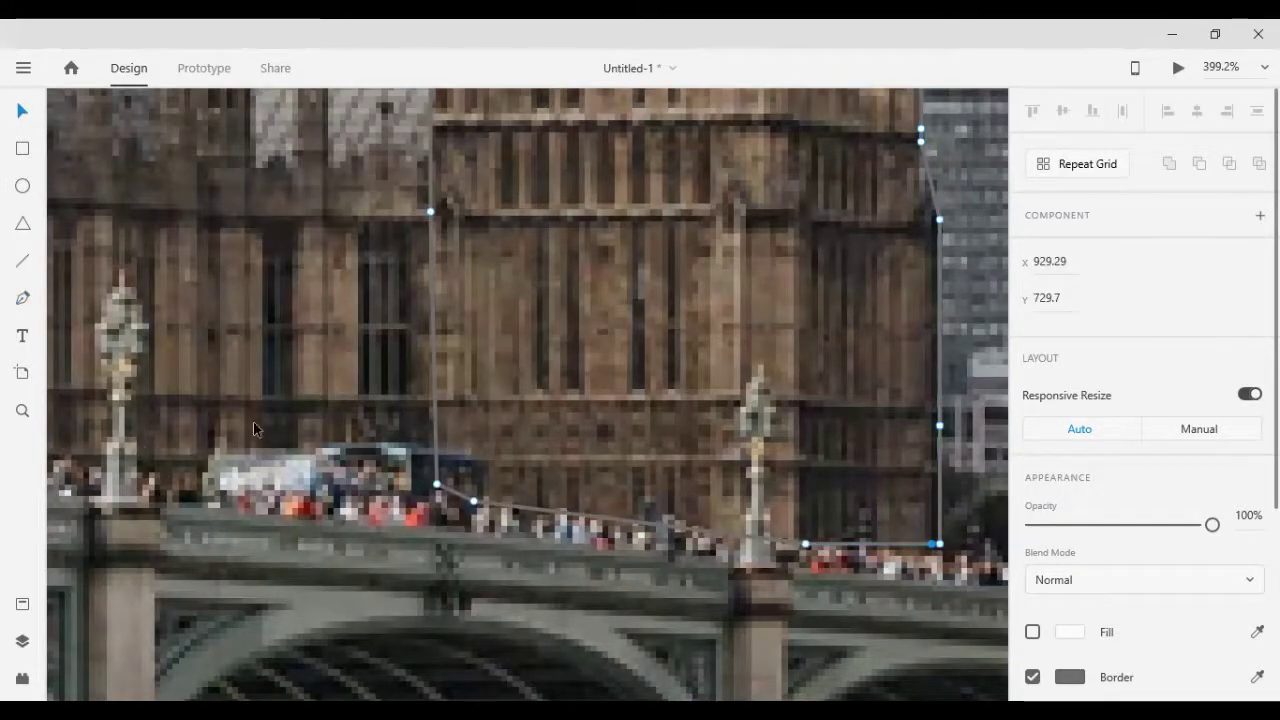
{"action": "scroll", "coordinate": [630, 329], "scroll_direction": "down", "scroll_amount": 5}
{"action": "scroll", "coordinate": [630, 329], "scroll_direction": "down", "scroll_amount": 2}
{"action": "scroll", "coordinate": [630, 329], "scroll_direction": "down", "scroll_amount": 2}
{"action": "left_click_drag", "start_coordinate": [631, 323], "coordinate": [401, 305]}
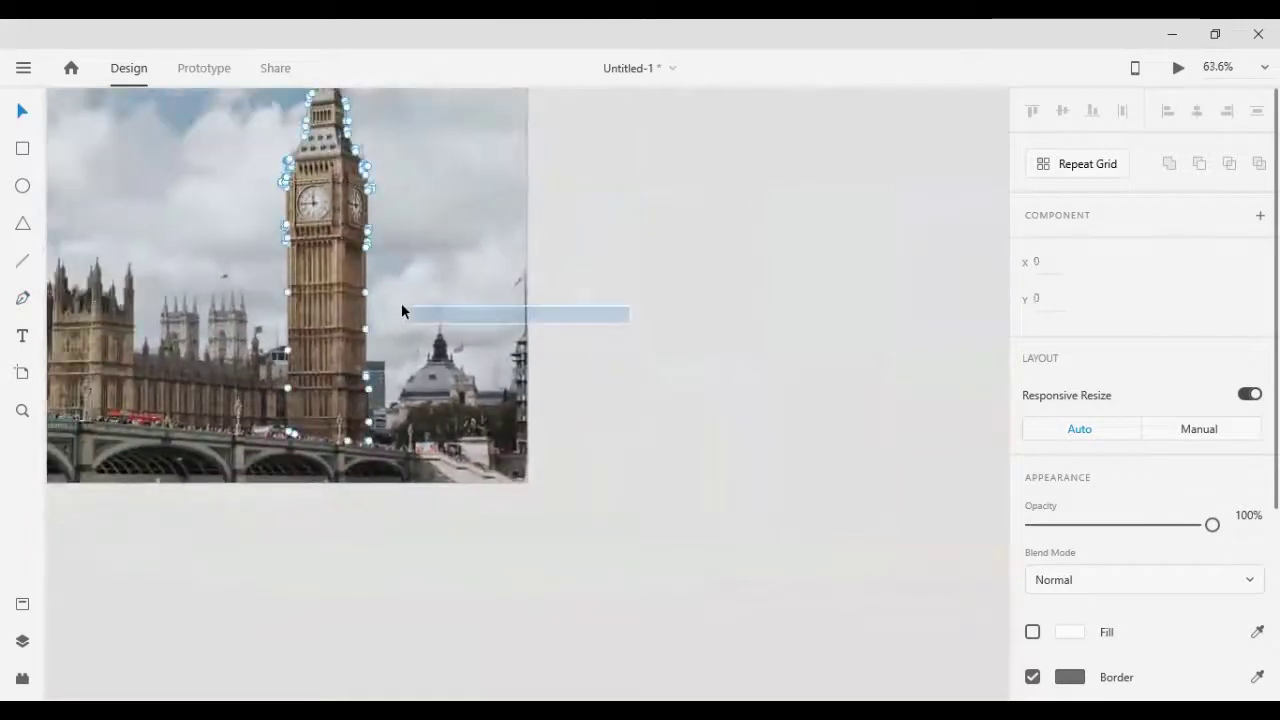
{"action": "left_click", "coordinate": [1032, 632]}
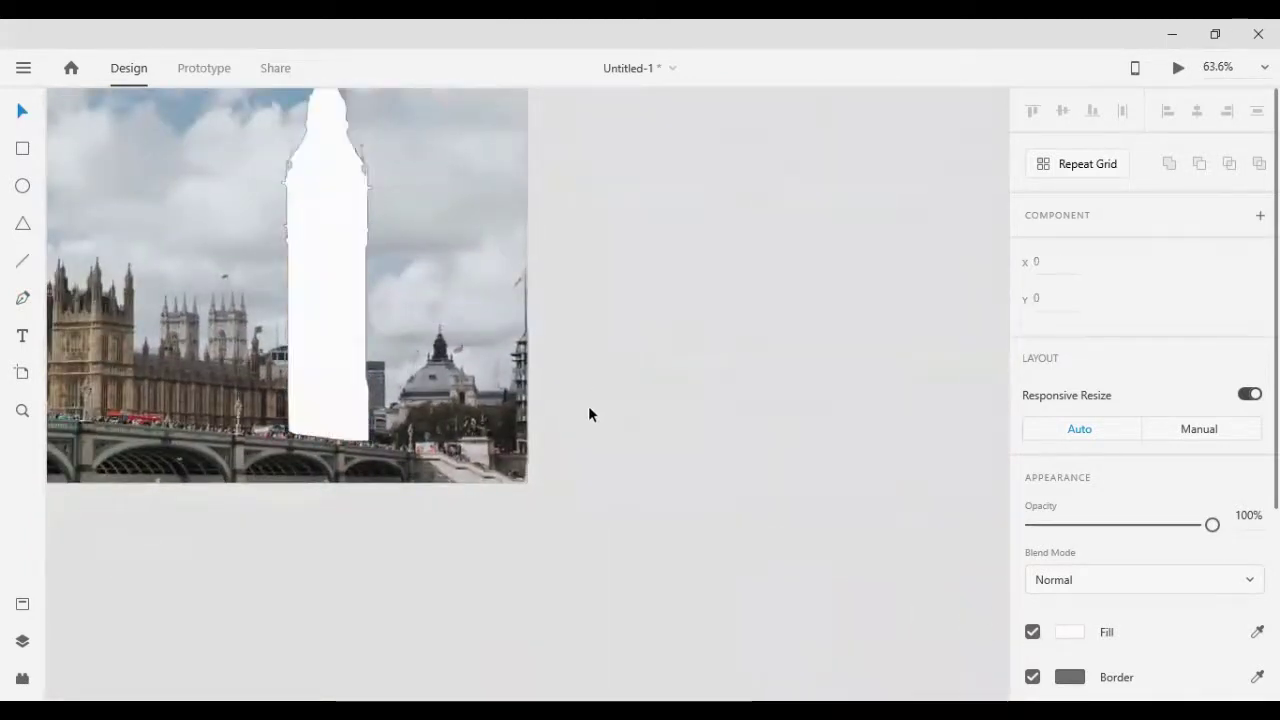
Step: Duplicate the photo and tower shape below the original, then select the copy and its shape
{"action": "left_click", "coordinate": [489, 362], "text": "shift"}
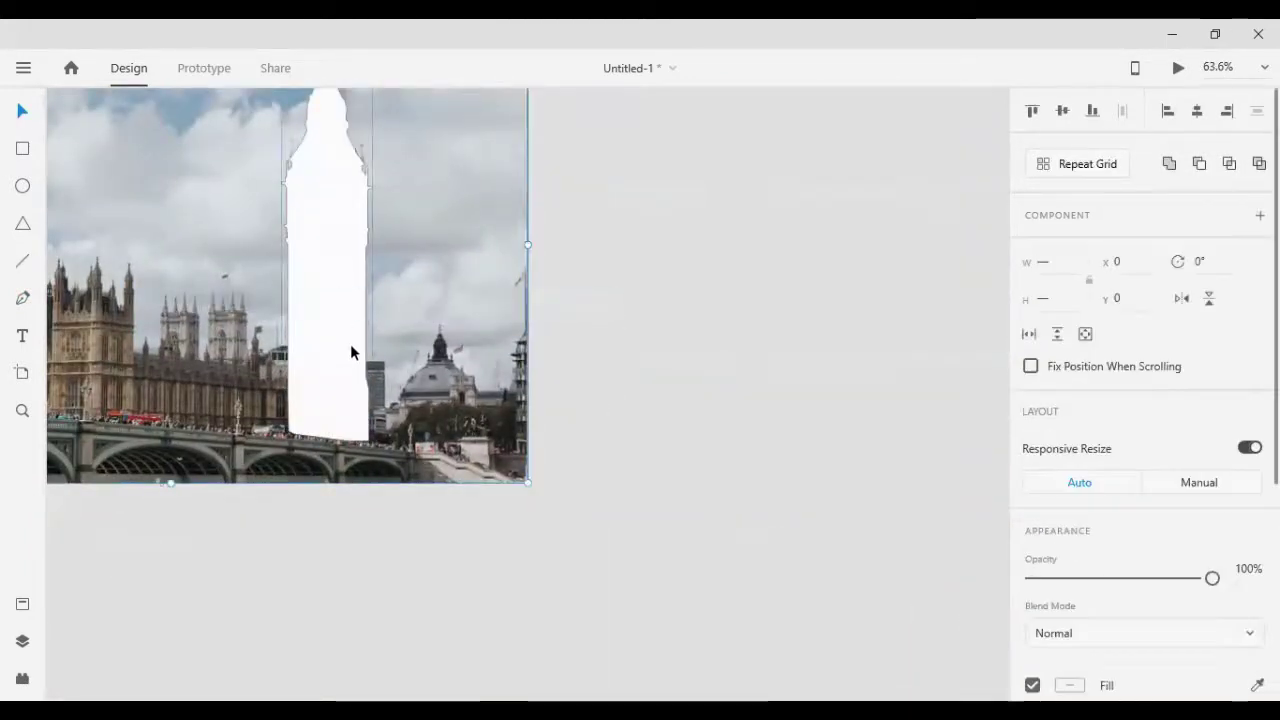
{"action": "left_click_drag", "start_coordinate": [350, 352], "coordinate": [581, 485]}
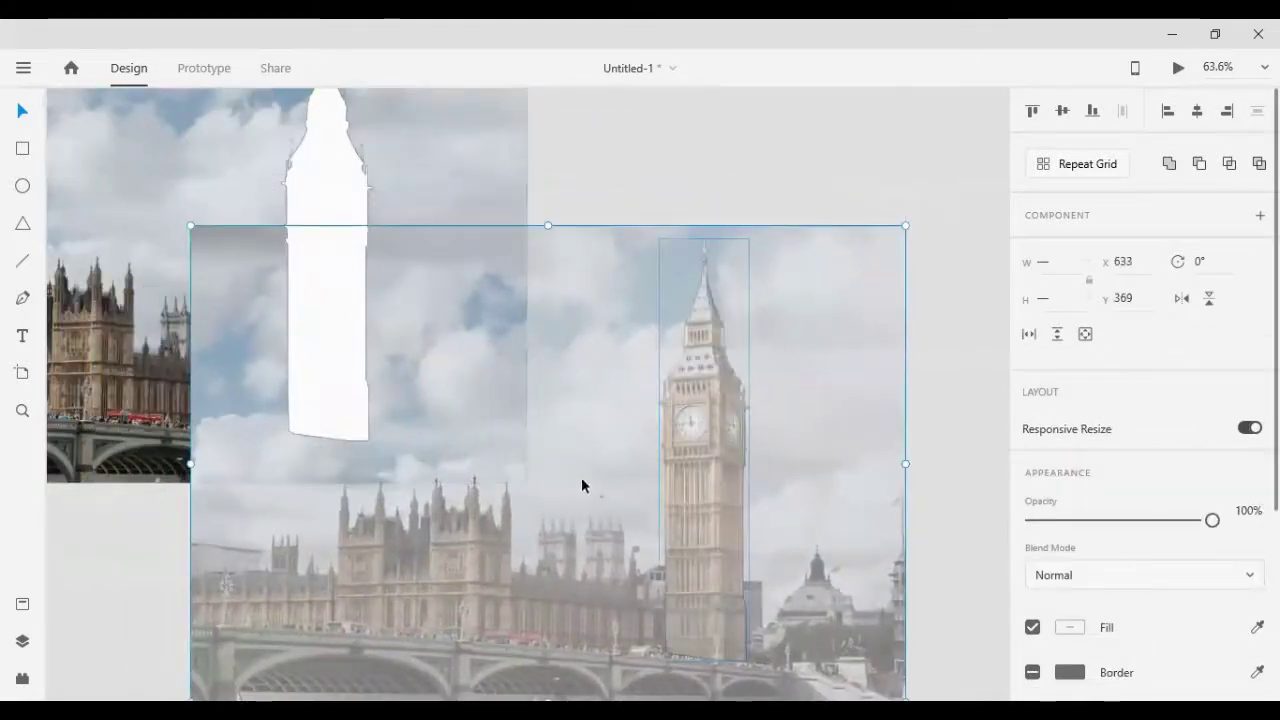
{"action": "left_click_drag", "start_coordinate": [581, 477], "coordinate": [523, 586]}
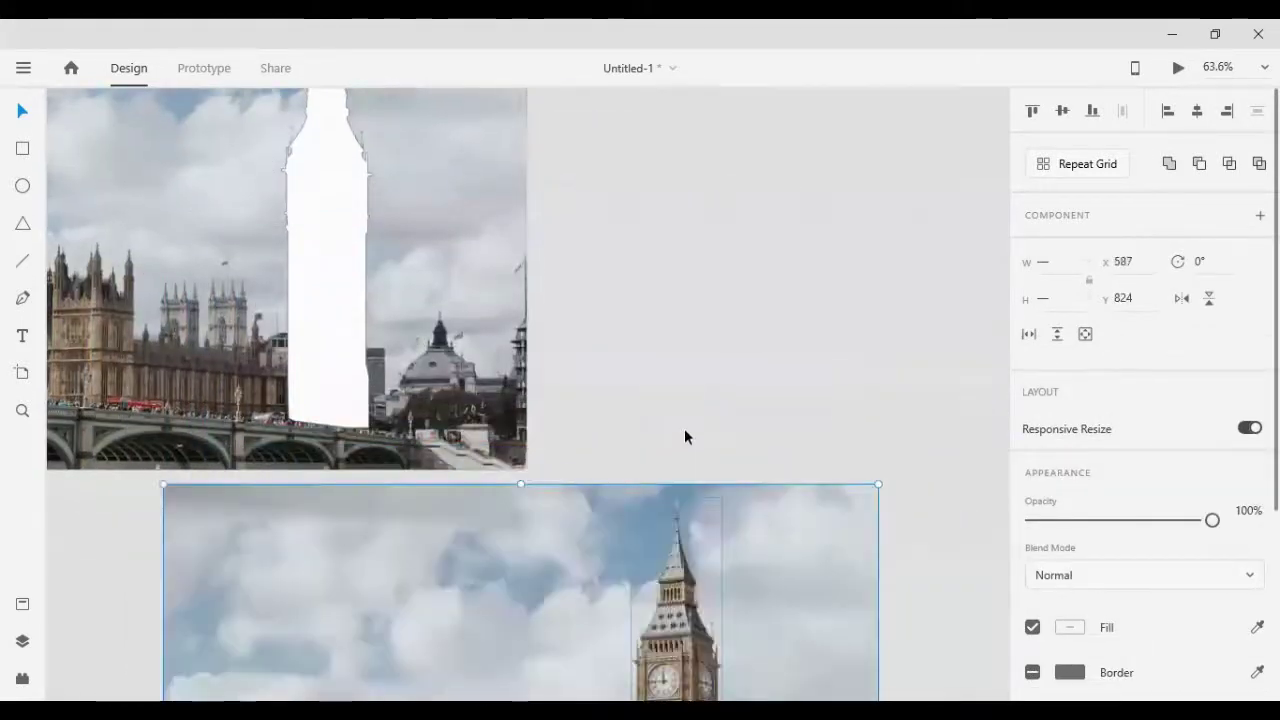
{"action": "scroll", "coordinate": [682, 430], "scroll_direction": "down", "scroll_amount": 3}
{"action": "left_click", "coordinate": [803, 569]}
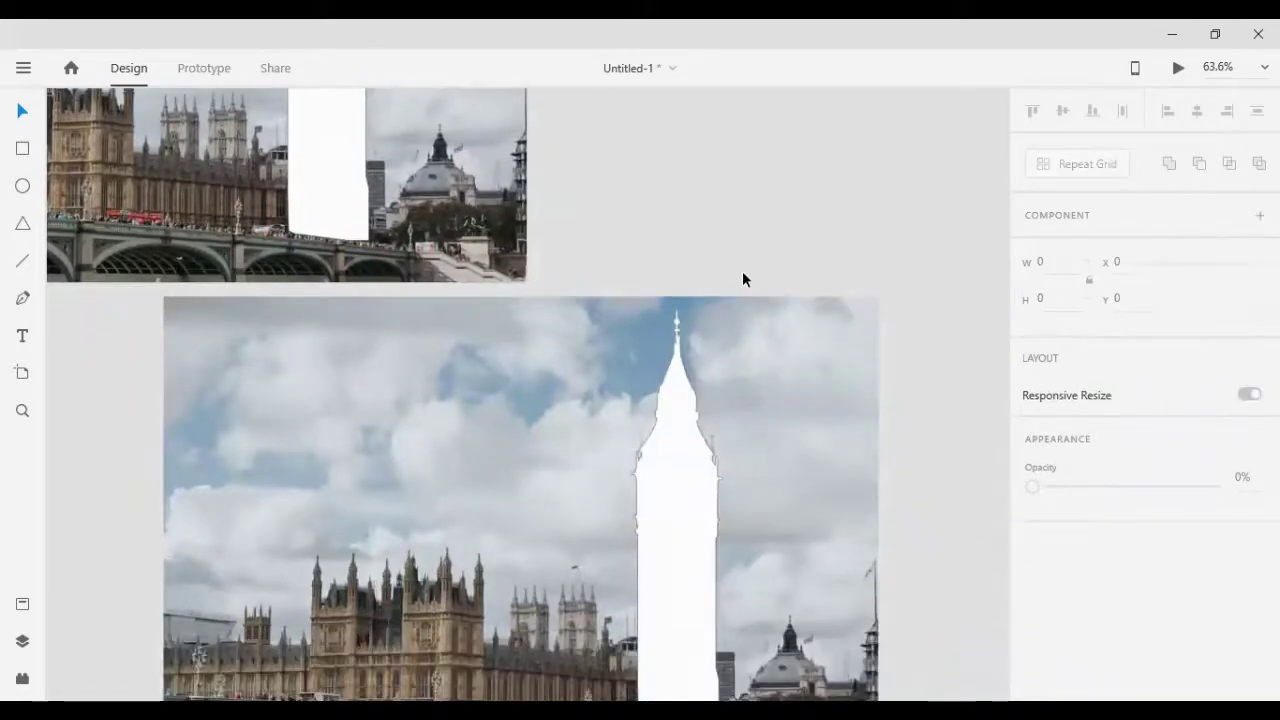
{"action": "scroll", "coordinate": [742, 279], "scroll_direction": "down", "scroll_amount": 3}
{"action": "left_click", "coordinate": [633, 515], "text": "shift"}
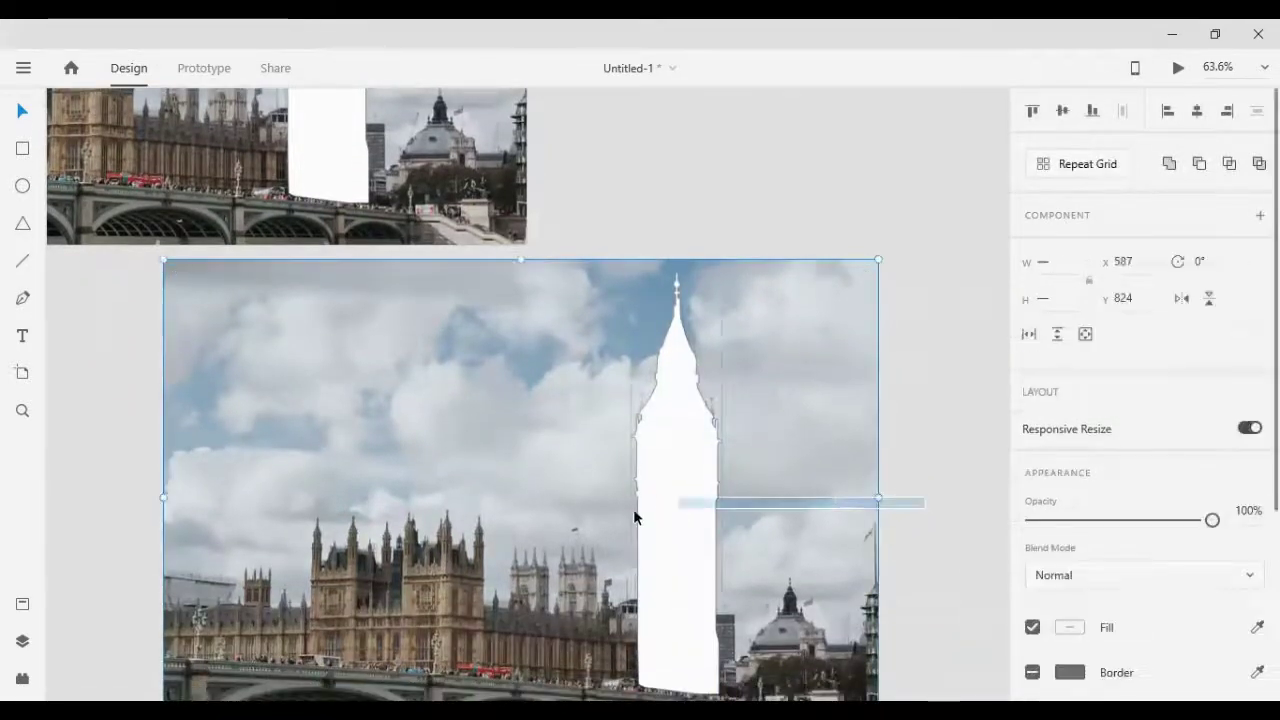
Step: Mask the lower photo with the tower shape and drag the cut-out onto the original photo
{"action": "right_click", "coordinate": [670, 456]}
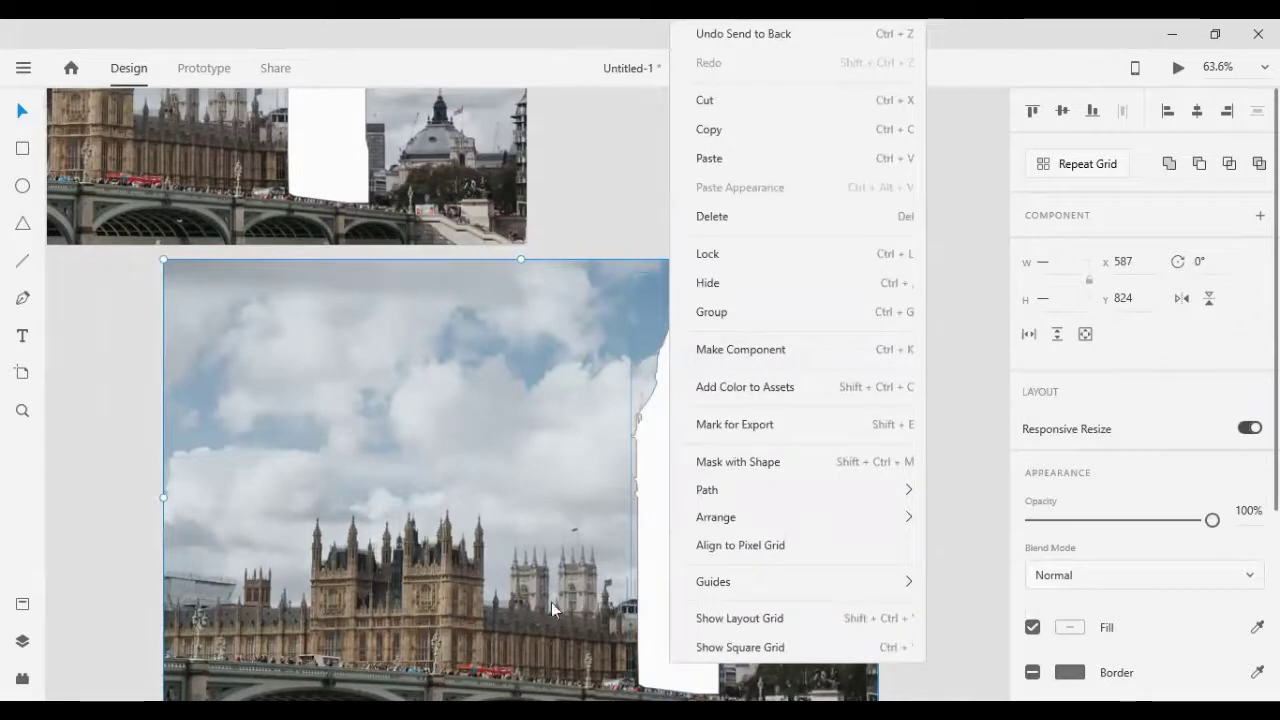
{"action": "left_click", "coordinate": [705, 467]}
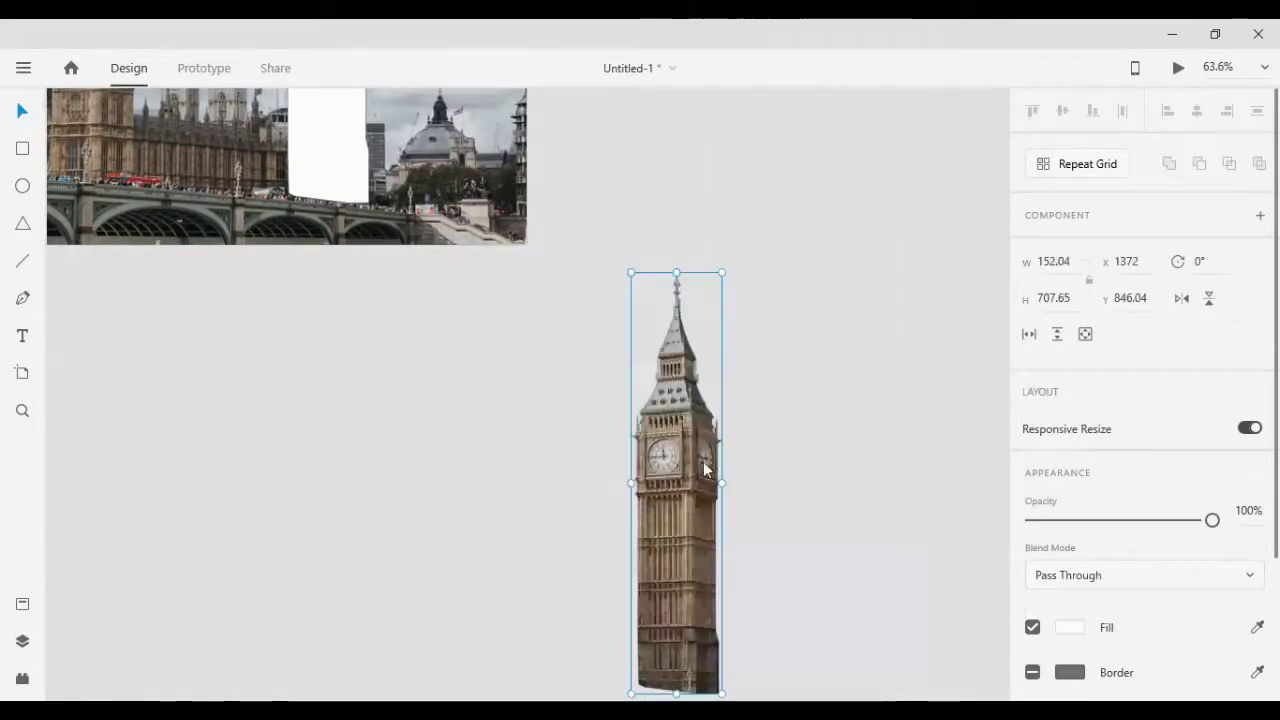
{"action": "scroll", "coordinate": [796, 492], "scroll_direction": "up", "scroll_amount": 3}
{"action": "mouse_move", "coordinate": [676, 600]}
{"action": "left_mouse_down"}
{"action": "mouse_move", "coordinate": [442, 420]}
{"action": "mouse_move", "coordinate": [331, 440]}
{"action": "left_mouse_up"}
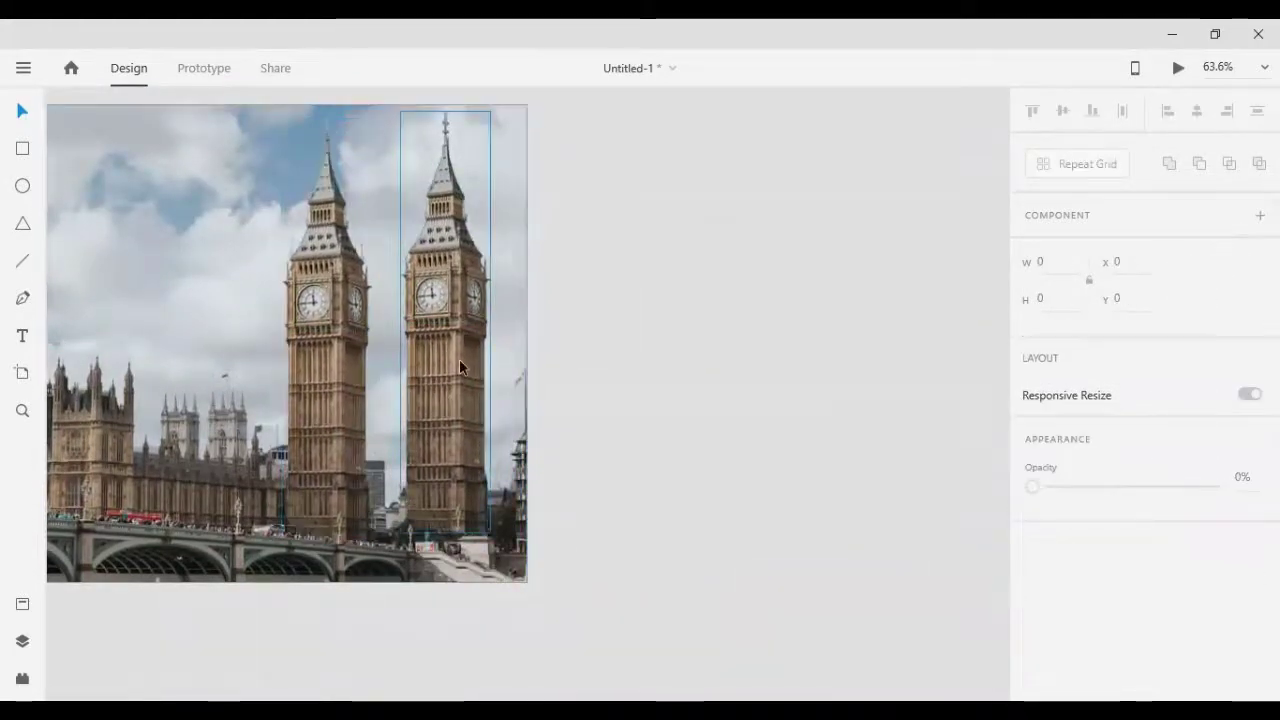
Step: Move the Big Ben cut-out onto the original tower and nudge it into exact alignment
{"action": "left_click_drag", "start_coordinate": [457, 359], "coordinate": [347, 356]}
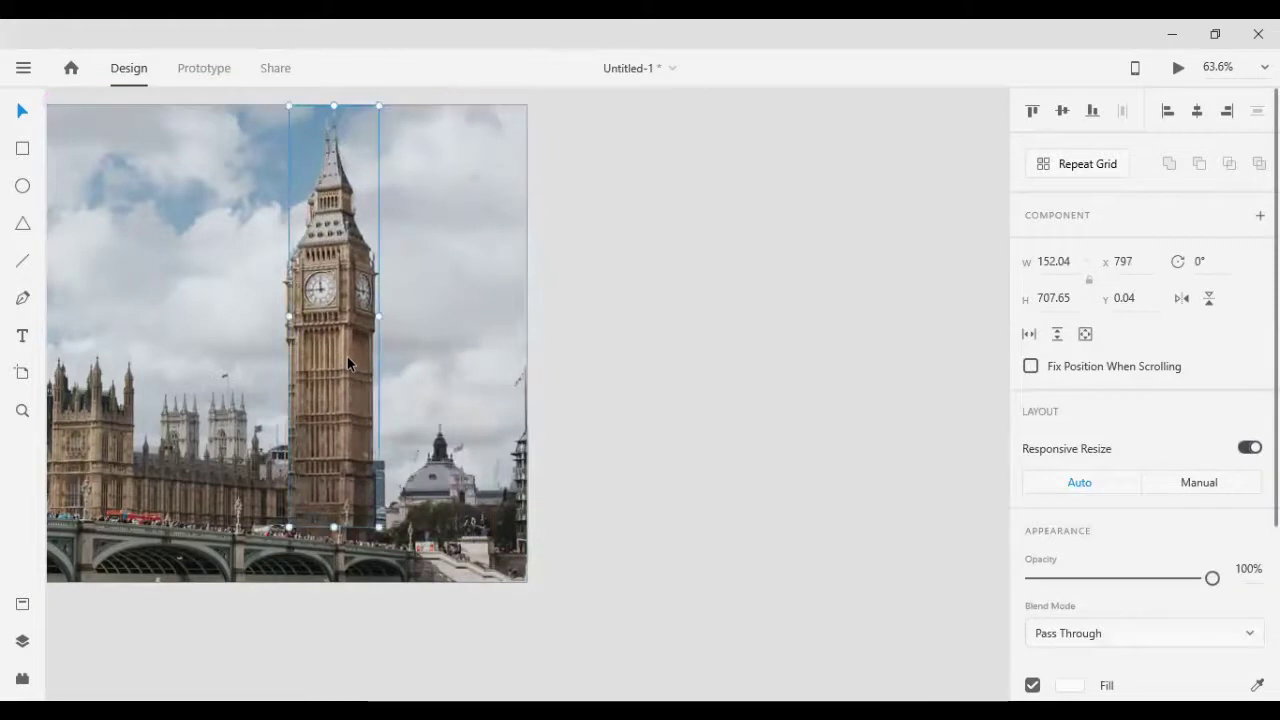
{"action": "key", "text": "Down"}
{"action": "key", "text": "Down"}
{"action": "key", "text": "Down"}
{"action": "key", "text": "Down"}
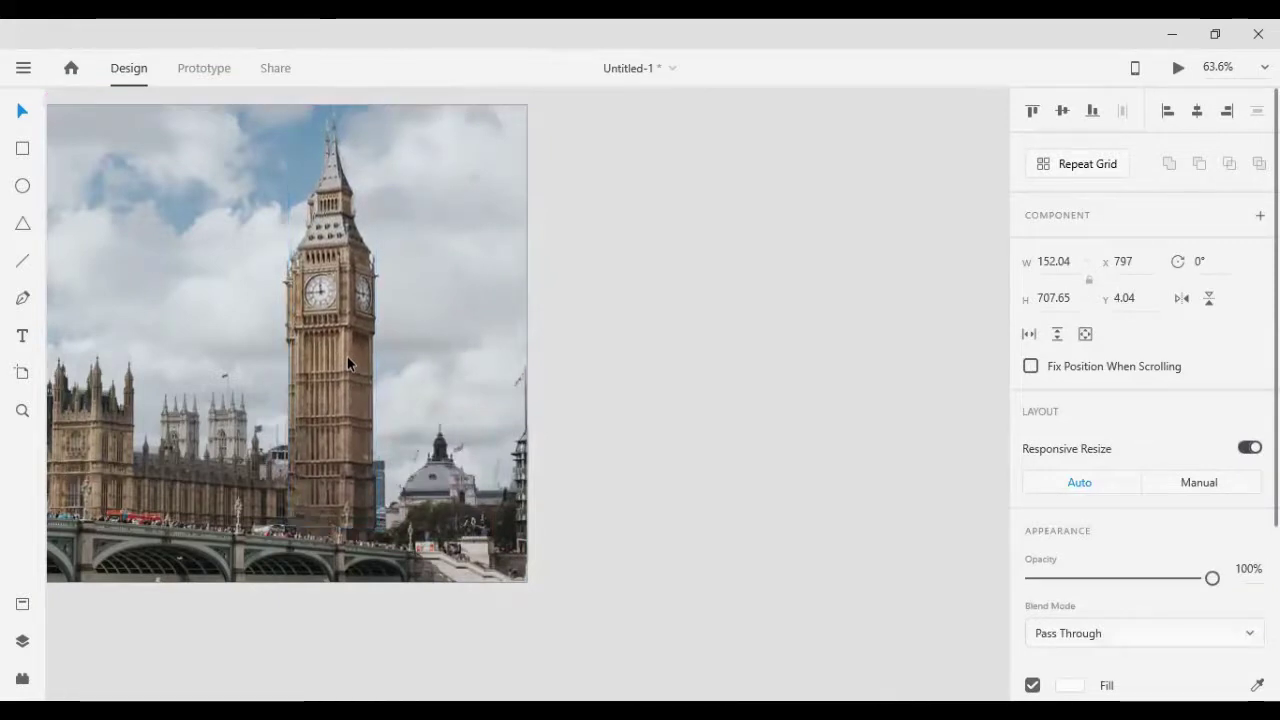
{"action": "key", "text": "Left"}
{"action": "key", "text": "Down"}
{"action": "key", "text": "Down"}
{"action": "key", "text": "Left"}
{"action": "key", "text": "Down"}
{"action": "key", "text": "Down"}
{"action": "key", "text": "Down"}
{"action": "key", "text": "Down"}
{"action": "key", "text": "Down"}
{"action": "key", "text": "Down"}
{"action": "key", "text": "Down"}
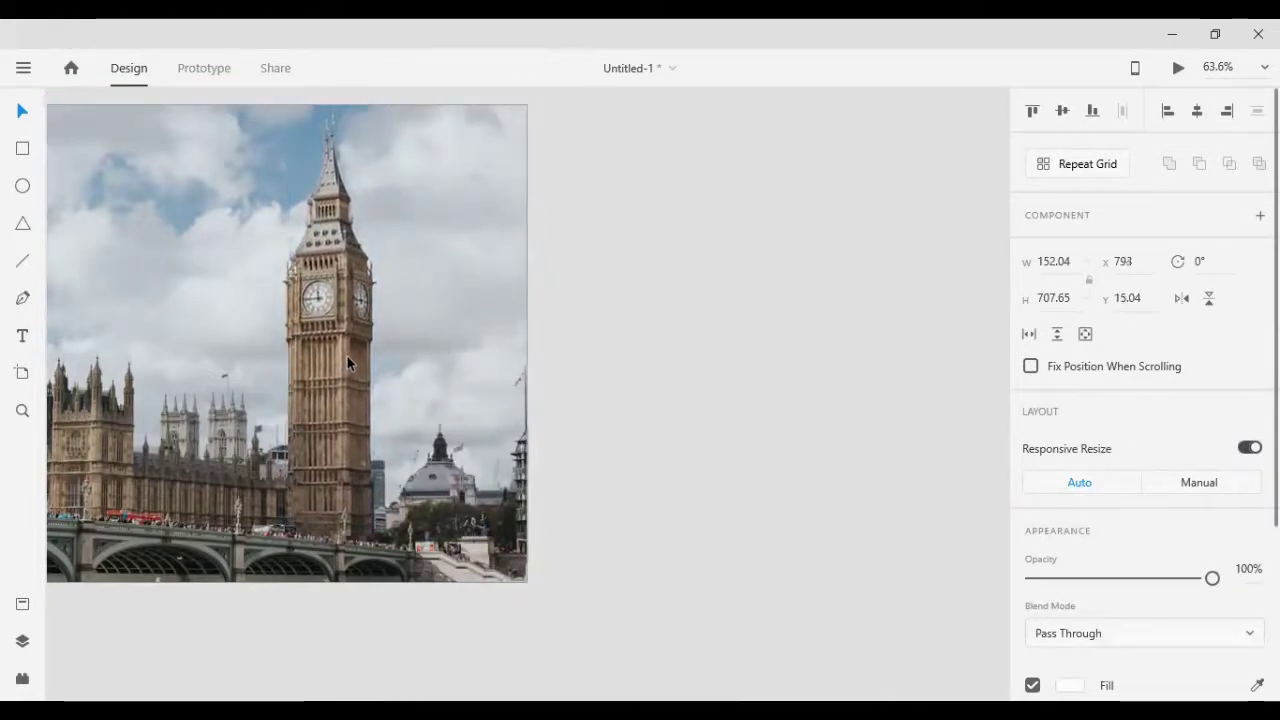
{"action": "key", "text": "Left"}
{"action": "key", "text": "Left"}
{"action": "key", "text": "Down"}
{"action": "key", "text": "Down"}
{"action": "key", "text": "Left"}
{"action": "key", "text": "Left"}
{"action": "key", "text": "Down"}
{"action": "key", "text": "Left"}
{"action": "key", "text": "Left"}
{"action": "key", "text": "Left"}
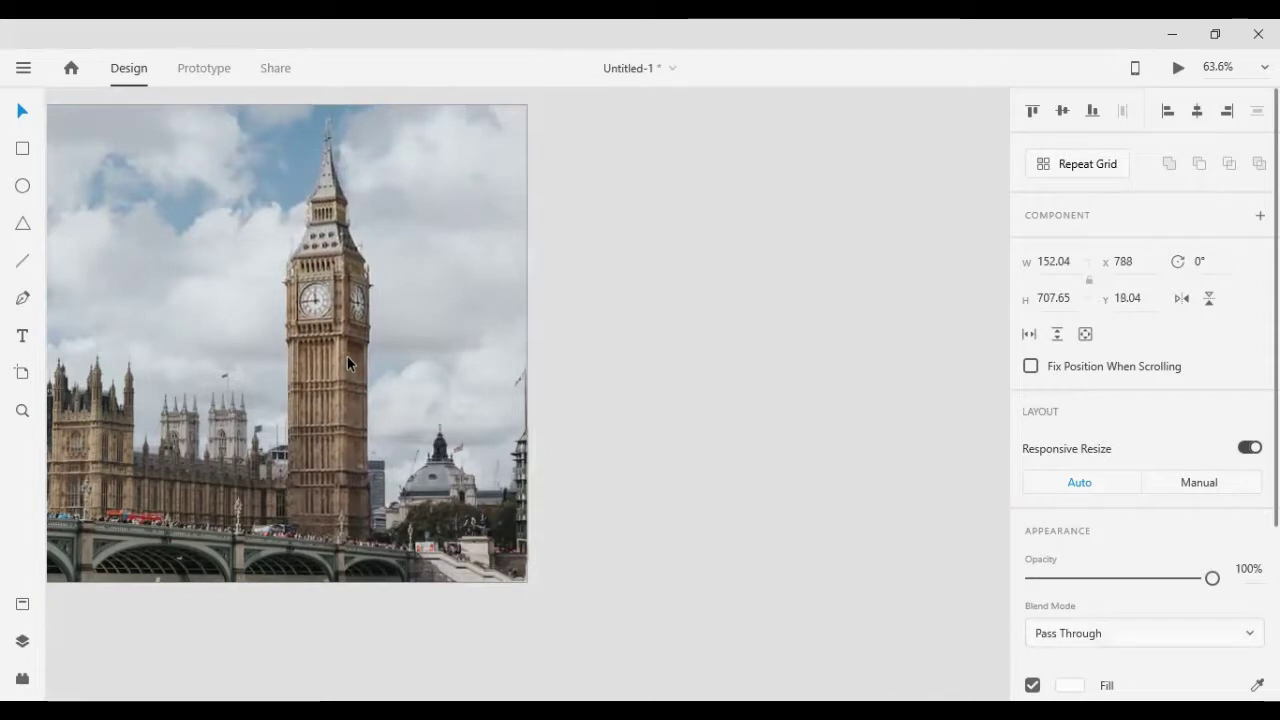
{"action": "key", "text": "Left"}
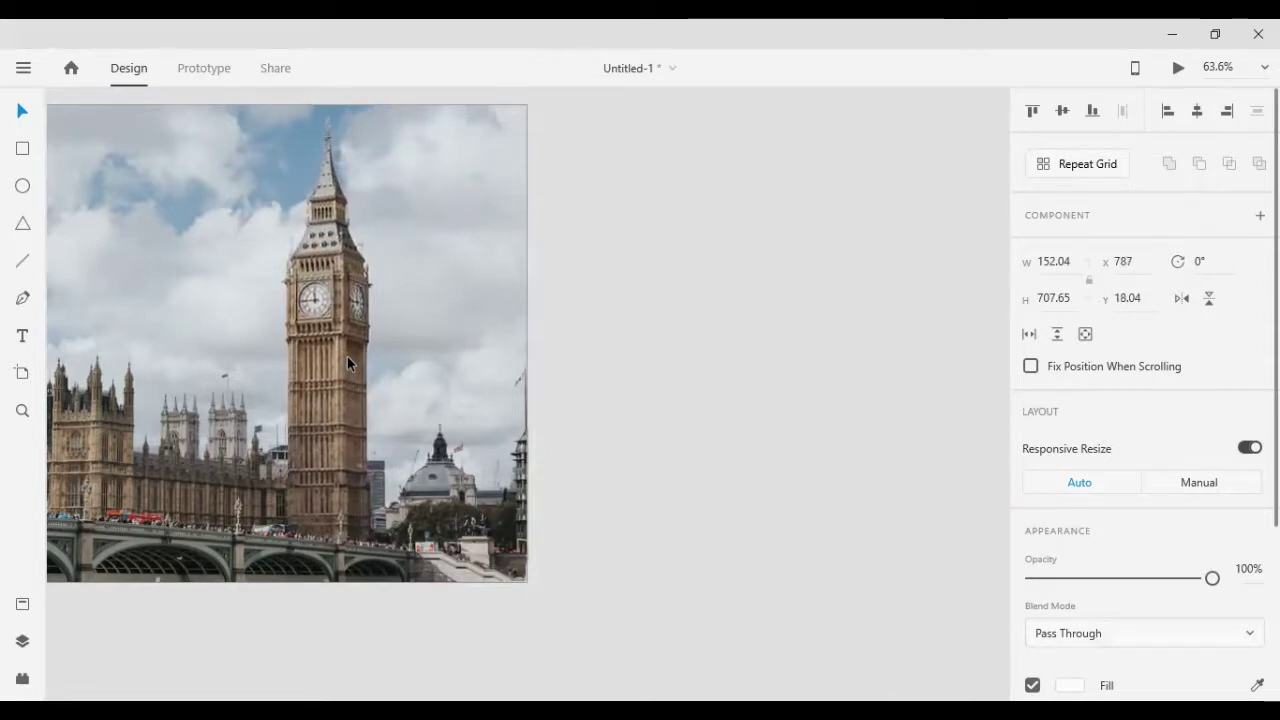
{"action": "key", "text": "Left"}
{"action": "key", "text": "Left"}
{"action": "key", "text": "Down"}
{"action": "key", "text": "Down"}
{"action": "key", "text": "Down"}
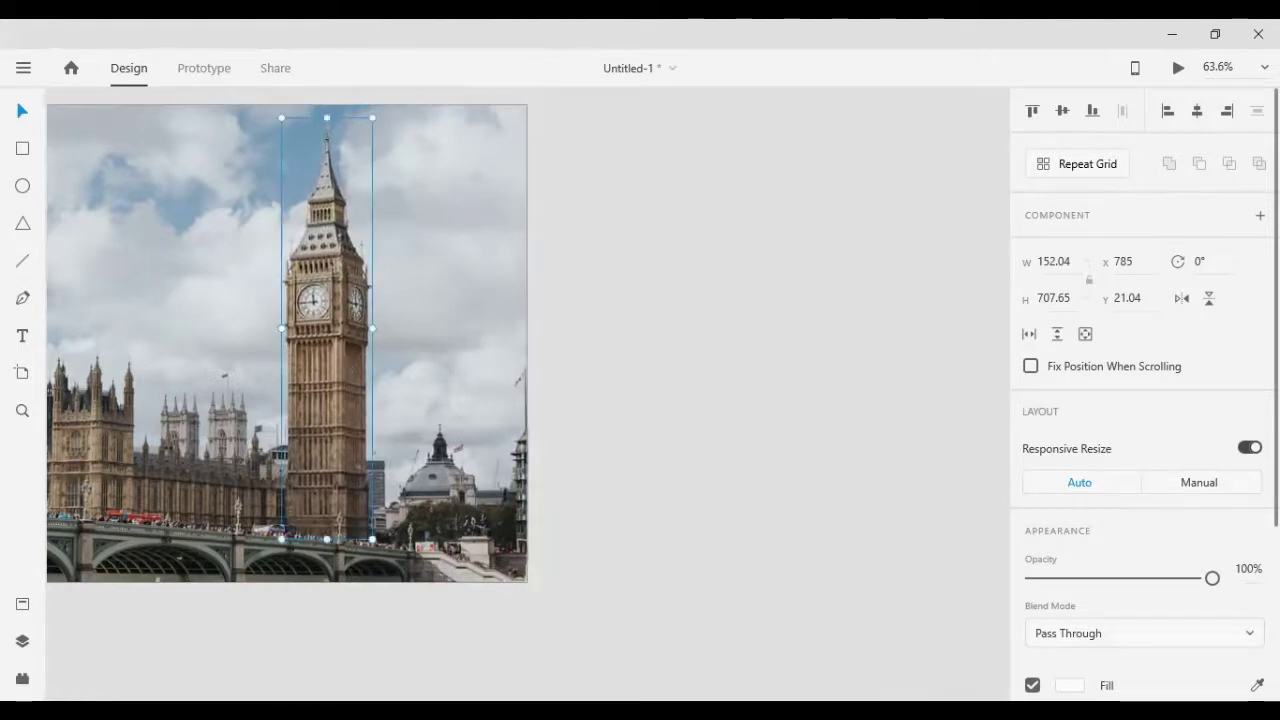
Step: Deselect the cut-out and pan the view back over the whole artboard
{"action": "left_click", "coordinate": [699, 512]}
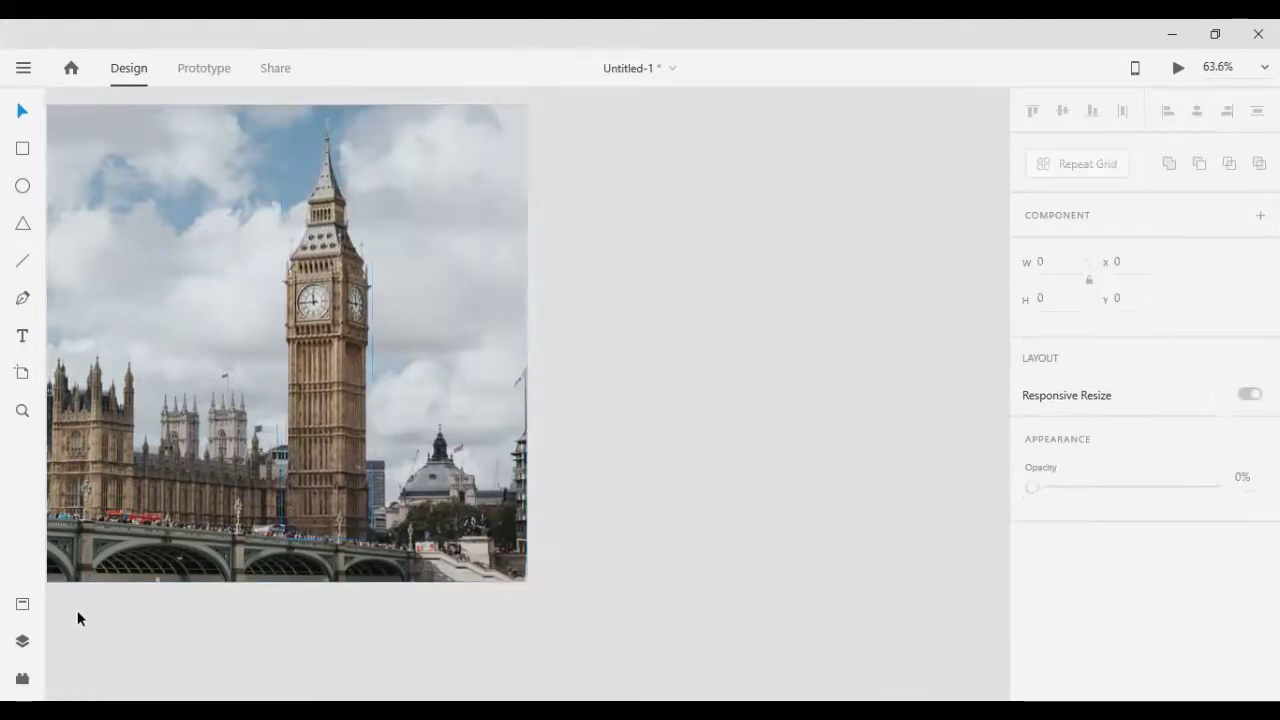
{"action": "scroll", "coordinate": [232, 471], "scroll_direction": "down", "scroll_amount": 3}
{"action": "scroll", "coordinate": [231, 473], "scroll_direction": "down", "scroll_amount": 2}
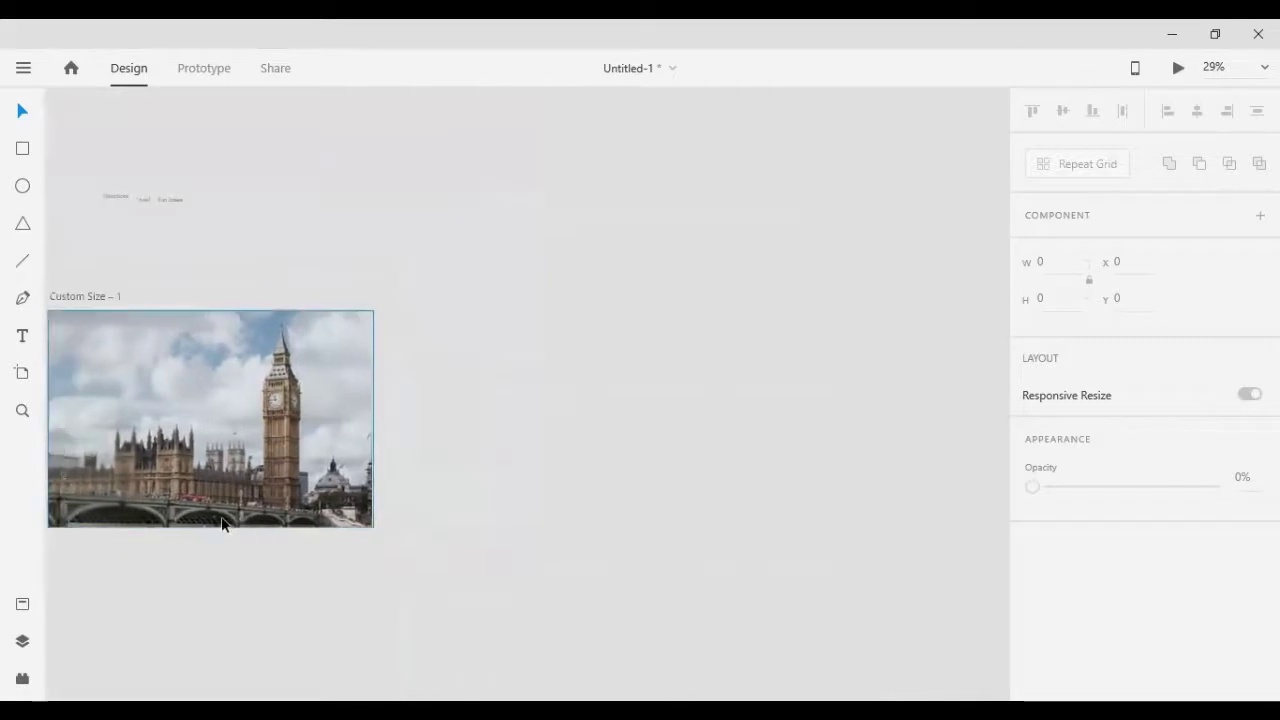
{"action": "scroll", "coordinate": [231, 500], "scroll_direction": "left", "scroll_amount": 3}
{"action": "scroll", "coordinate": [236, 512], "scroll_direction": "up", "scroll_amount": 2}
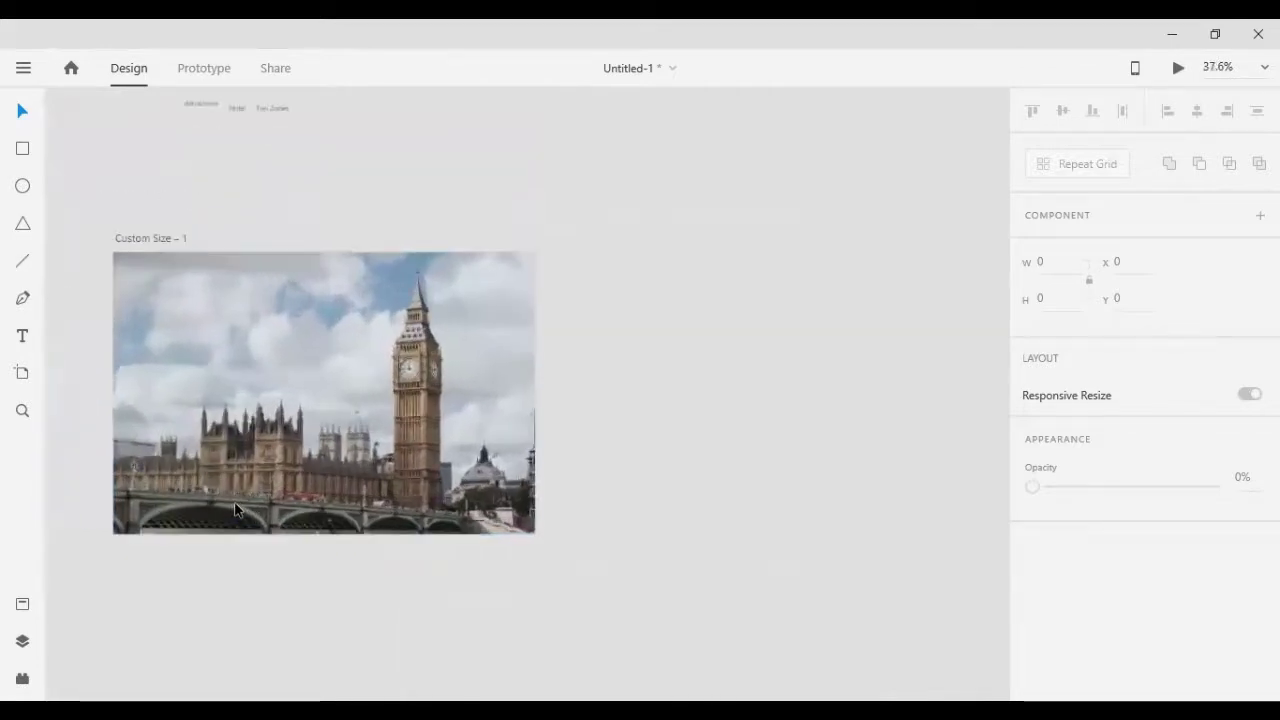
{"action": "scroll", "coordinate": [242, 493], "scroll_direction": "up", "scroll_amount": 2}
{"action": "scroll", "coordinate": [245, 483], "scroll_direction": "left", "scroll_amount": 1}
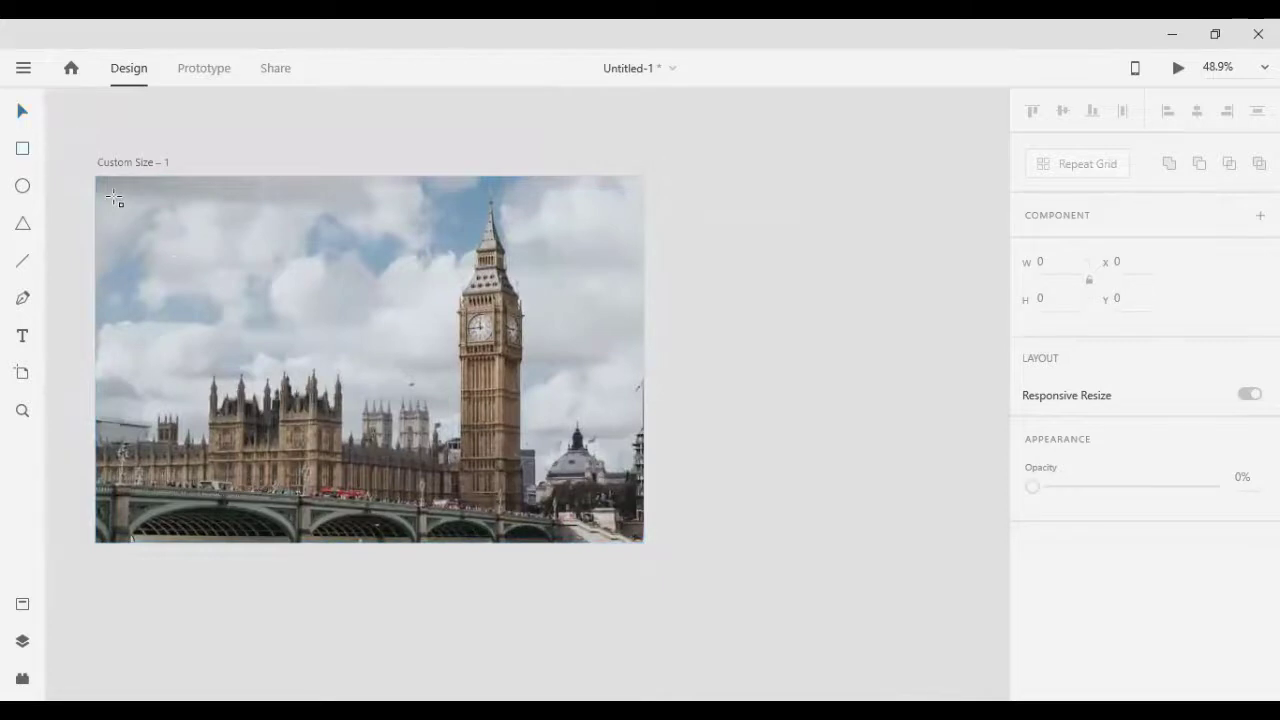
Step: Draw a white rectangle over most of the photo and centre it on the image
{"action": "mouse_move", "coordinate": [115, 200]}
{"action": "left_mouse_down"}
{"action": "mouse_move", "coordinate": [526, 488]}
{"action": "mouse_move", "coordinate": [622, 512]}
{"action": "left_mouse_up"}
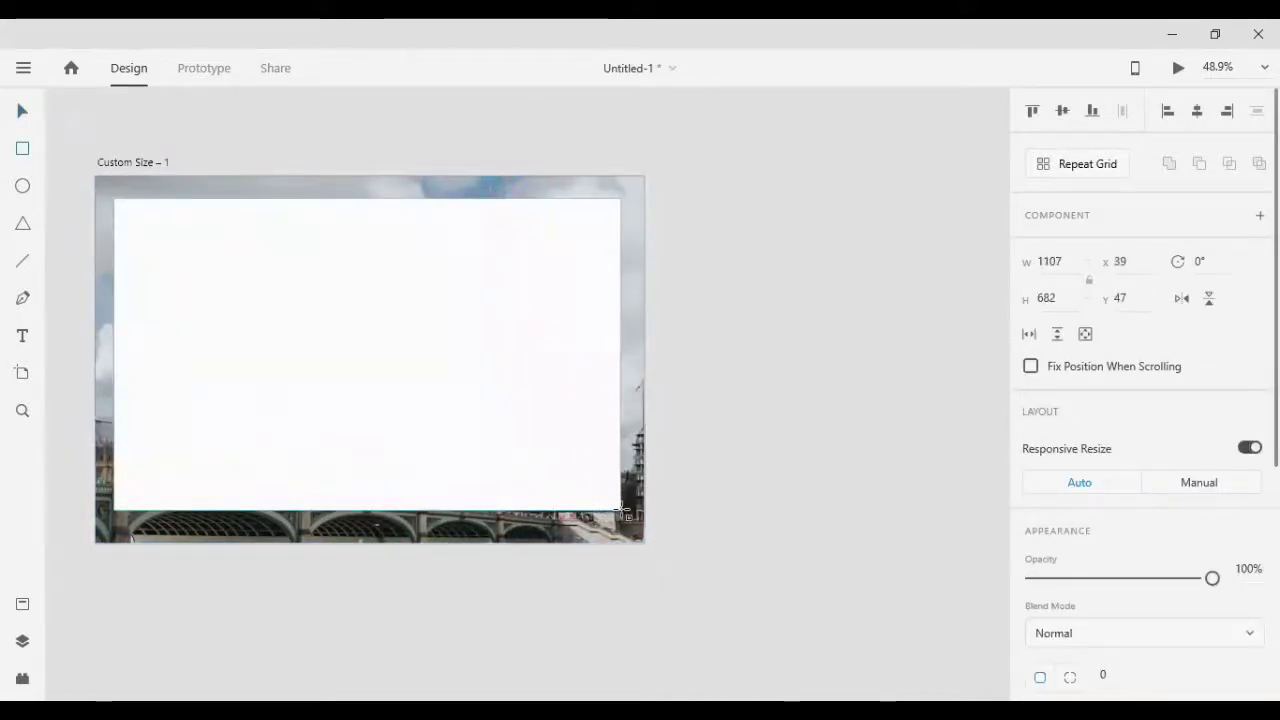
{"action": "left_click_drag", "start_coordinate": [622, 512], "coordinate": [628, 518]}
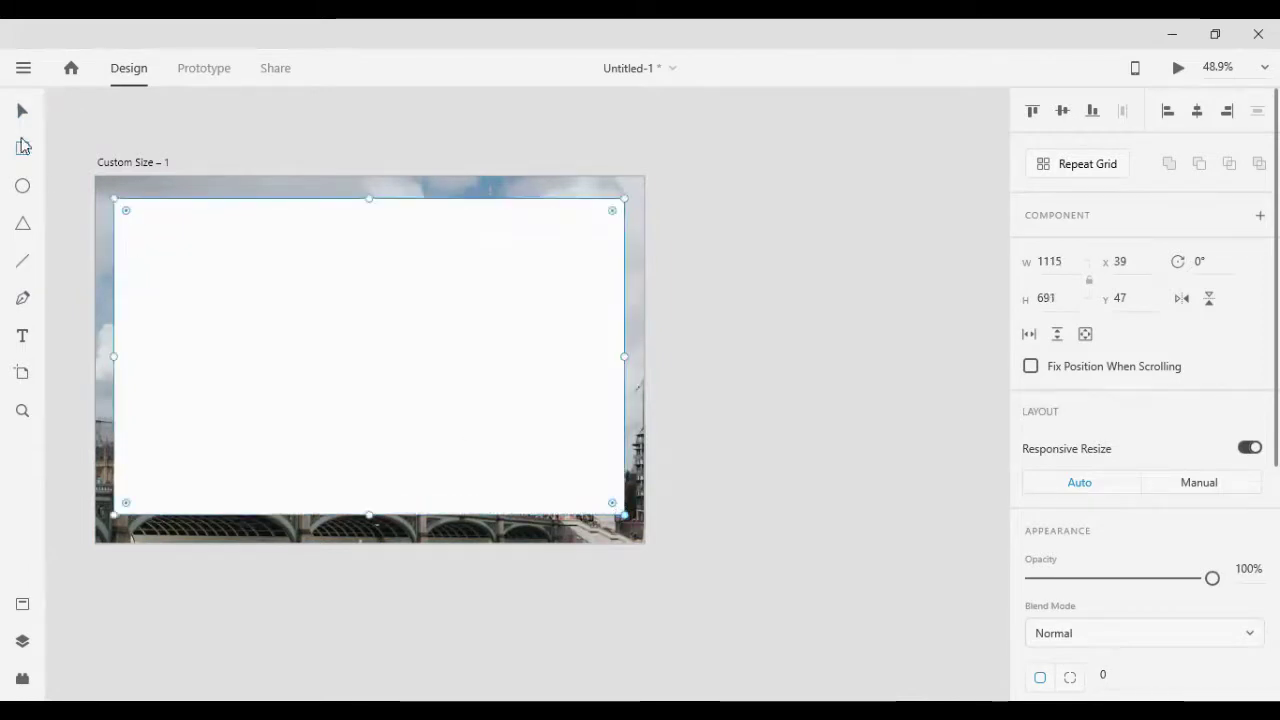
{"action": "left_click", "coordinate": [105, 175]}
{"action": "left_click", "coordinate": [580, 277]}
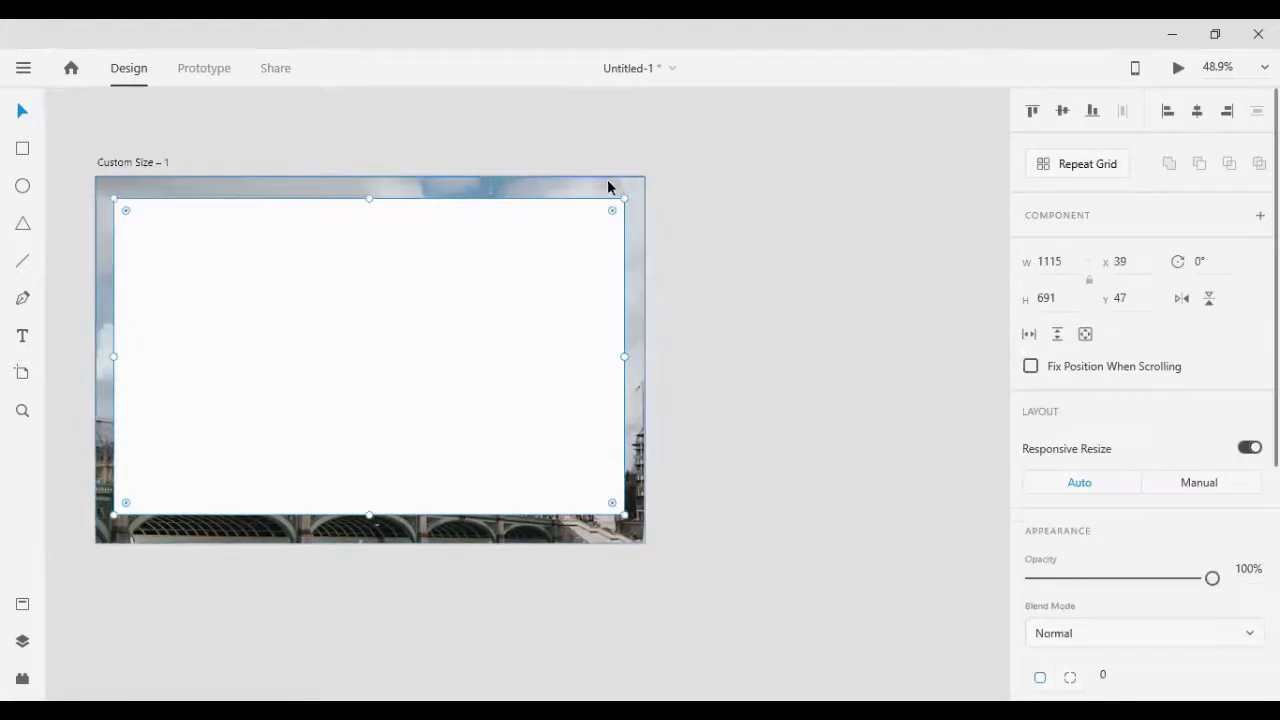
{"action": "left_click", "coordinate": [607, 181], "text": "shift"}
{"action": "left_click", "coordinate": [1063, 112]}
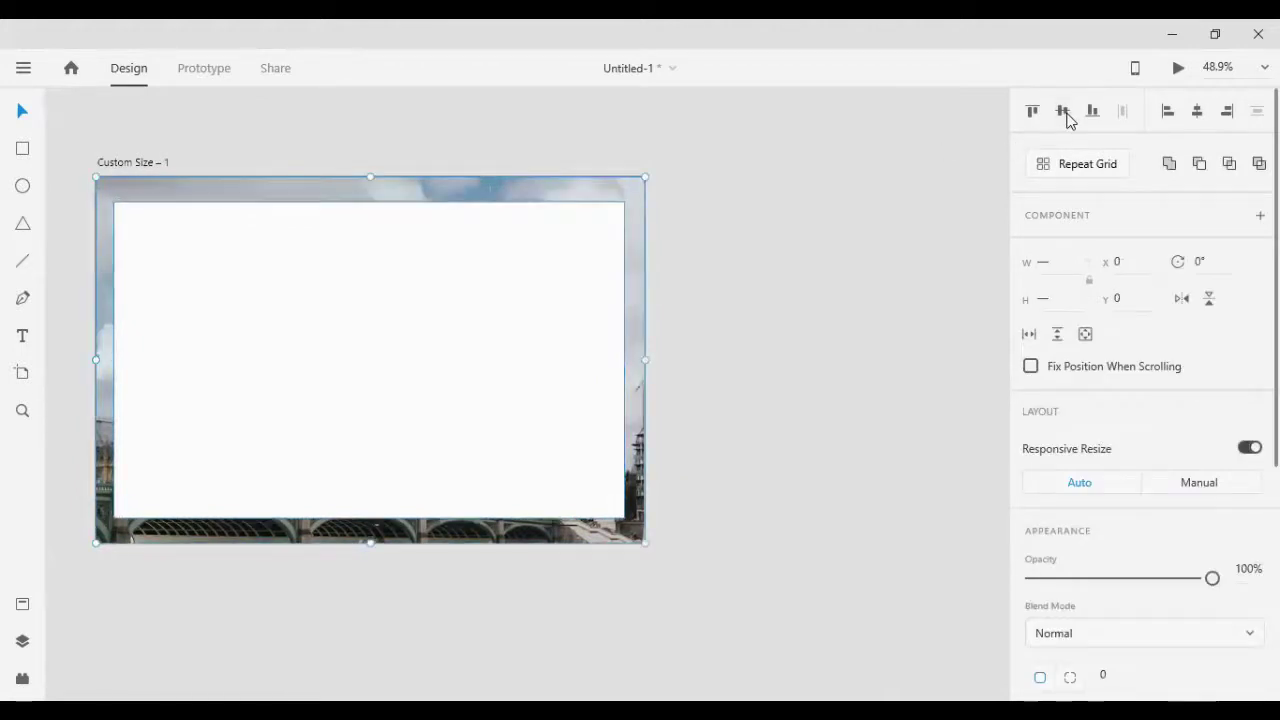
{"action": "left_click", "coordinate": [1197, 113]}
{"action": "left_click", "coordinate": [799, 400]}
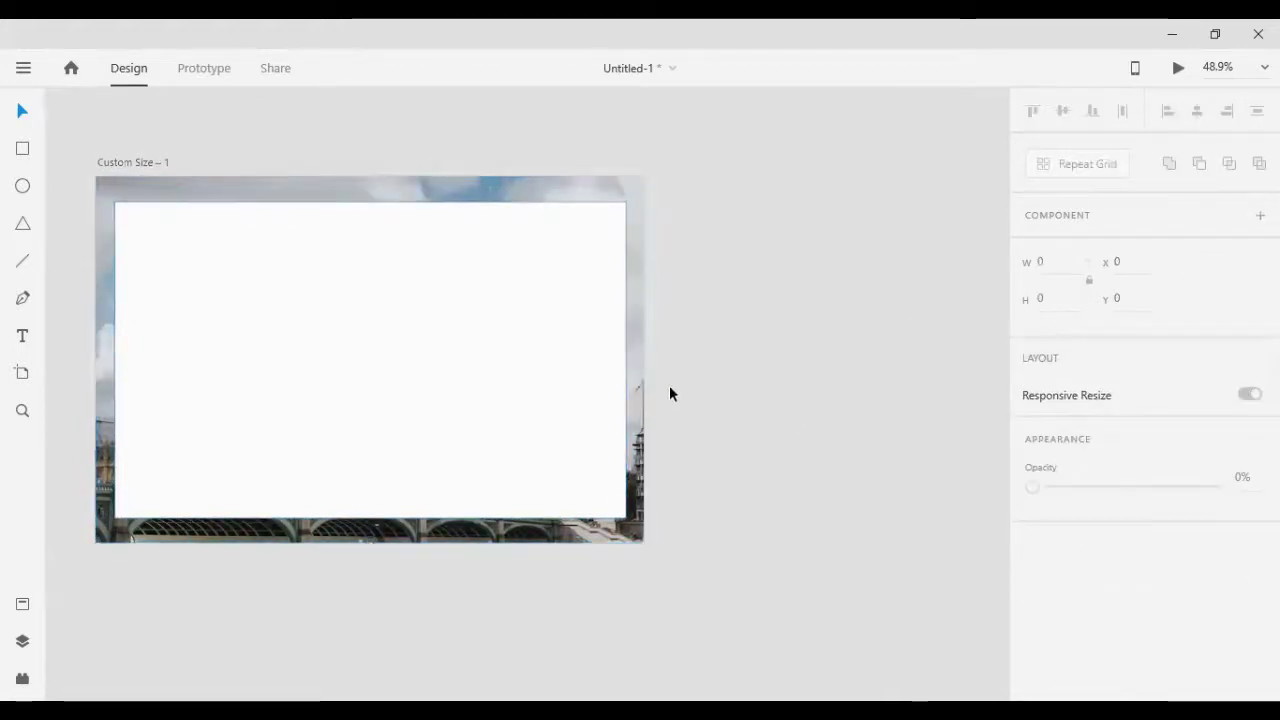
{"action": "left_click", "coordinate": [517, 360]}
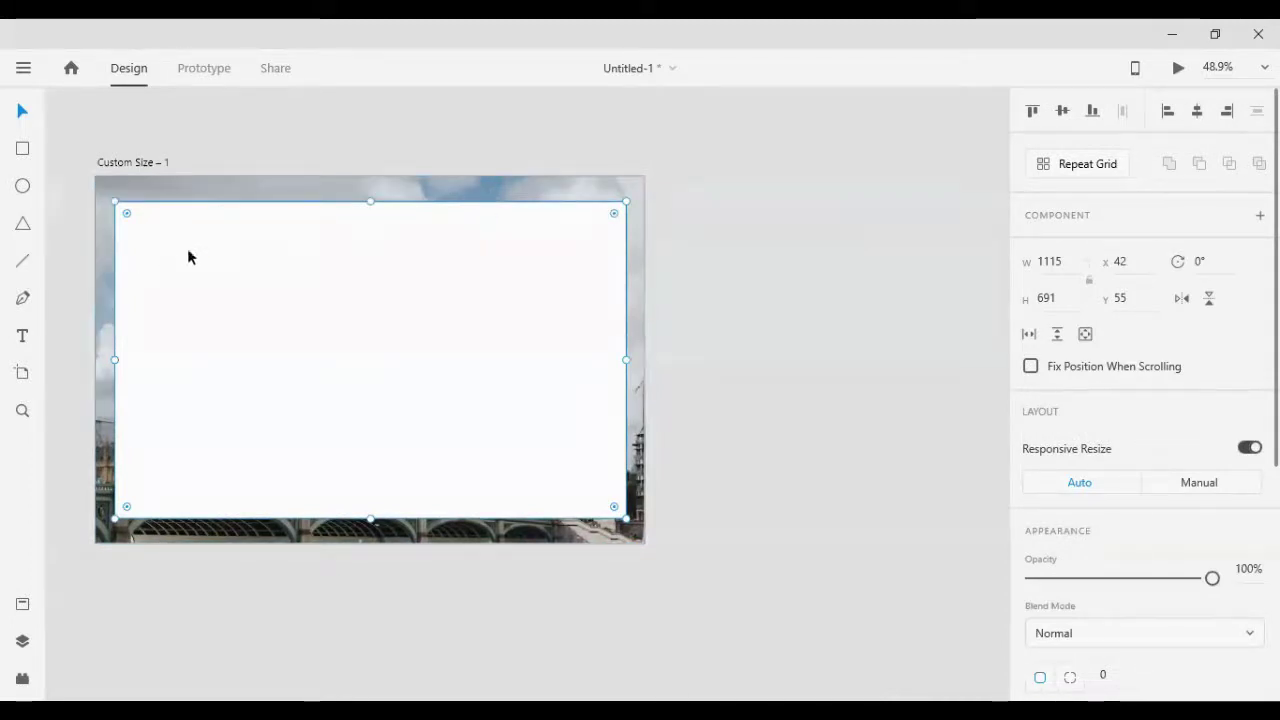
Step: Shift the London photo to the artboard top, keeping the rectangle layered above it
{"action": "left_click", "coordinate": [142, 181]}
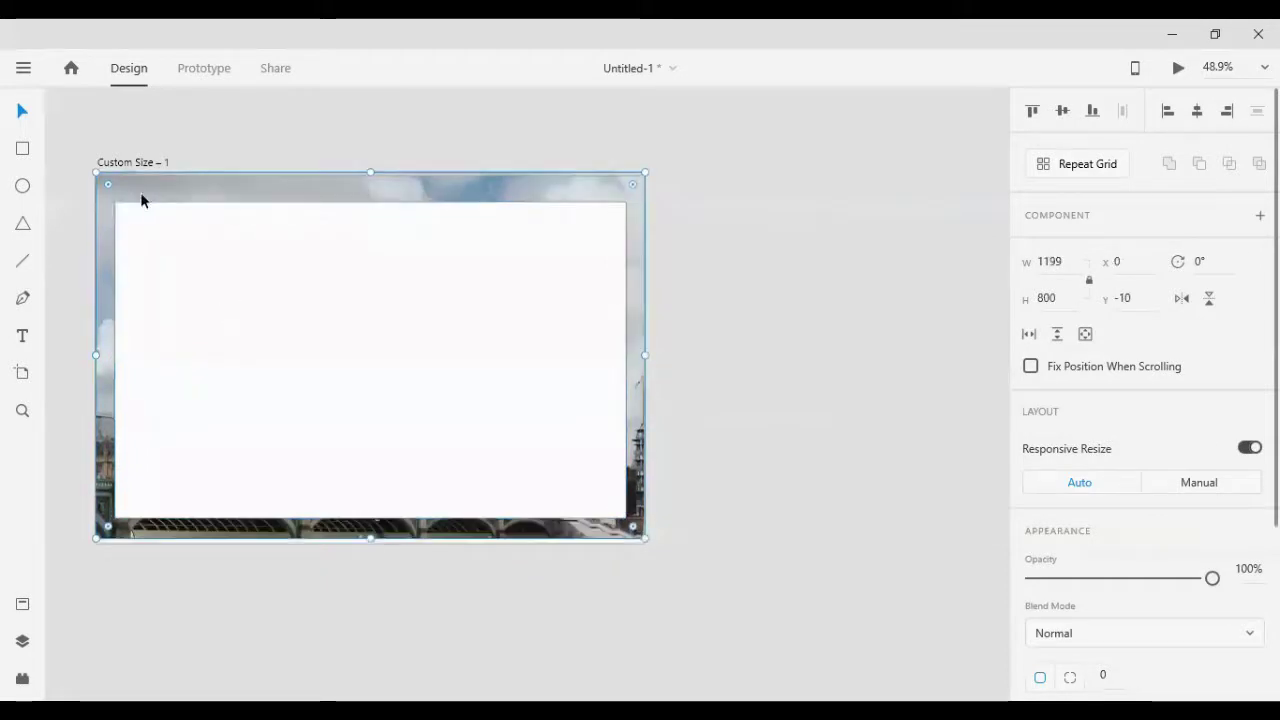
{"action": "key", "text": "shift+Down"}
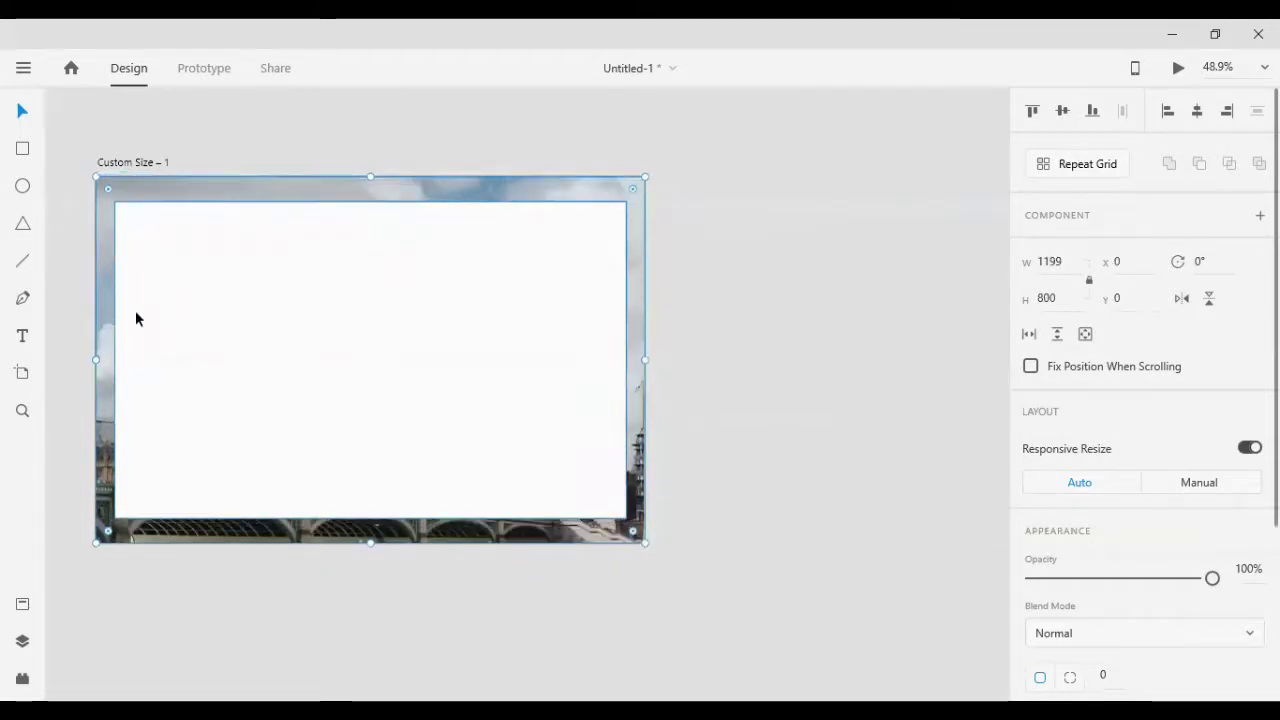
{"action": "key", "text": "ctrl+shift+bracketright"}
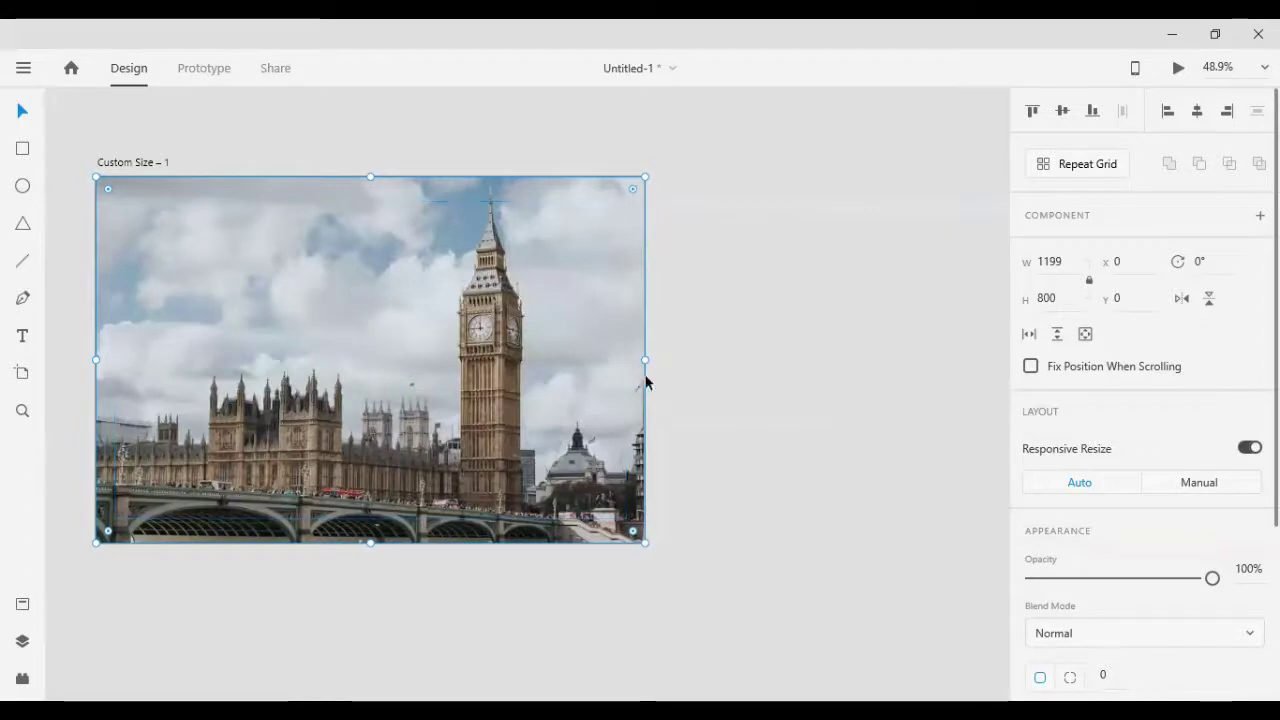
{"action": "key", "text": "ctrl+z"}
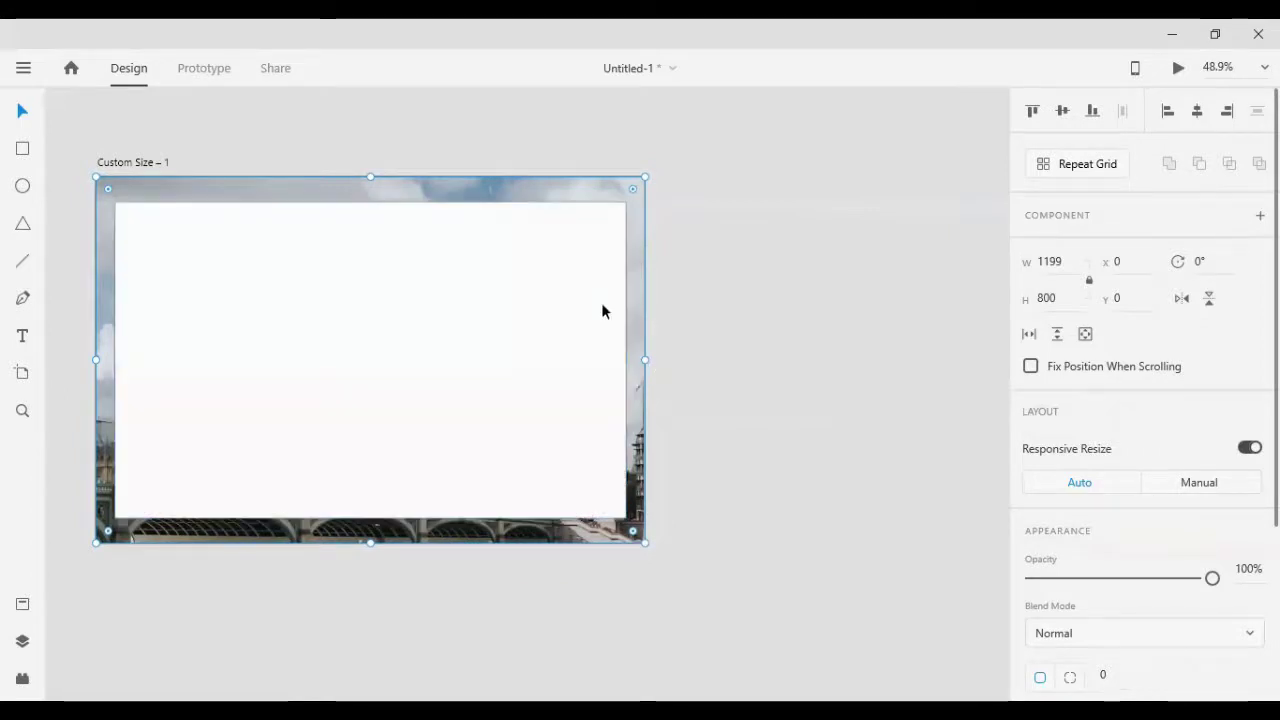
{"action": "left_click", "coordinate": [485, 311]}
{"action": "left_click_drag", "start_coordinate": [486, 311], "coordinate": [511, 340]}
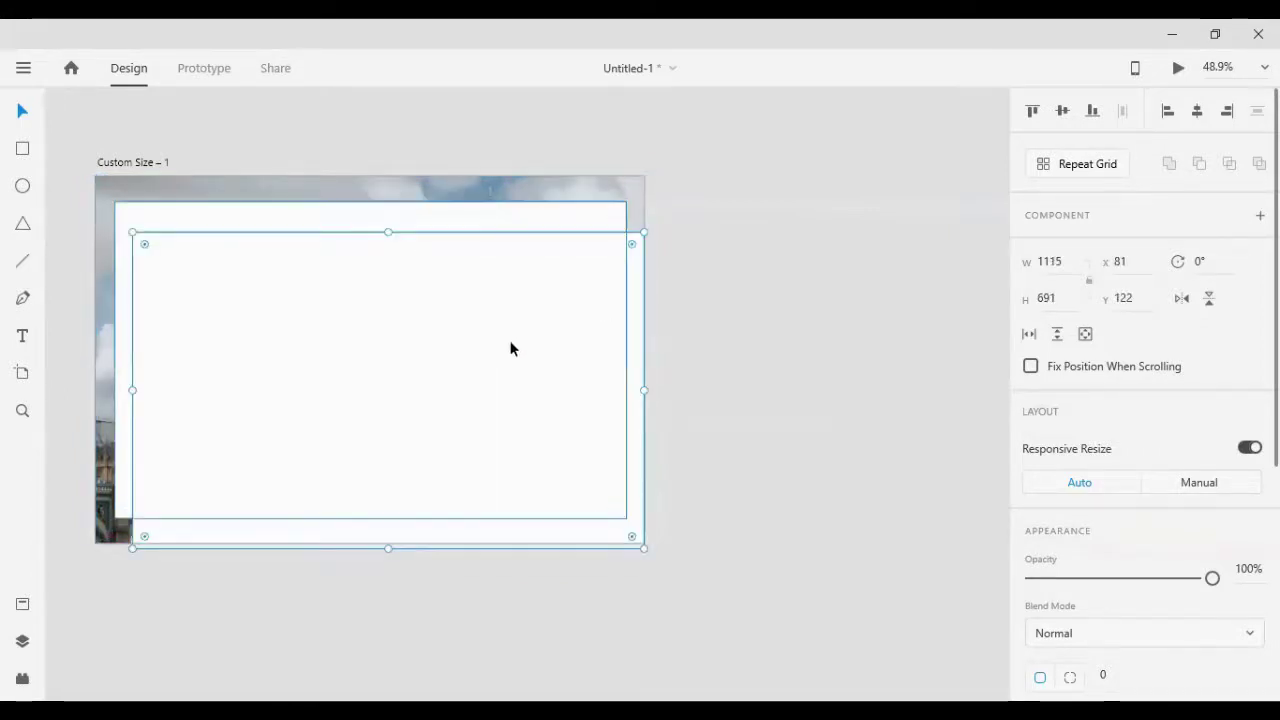
{"action": "key", "text": "ctrl+z"}
Step: Mask the photo with the white rectangle's shape
{"action": "left_click", "coordinate": [218, 183], "text": "shift"}
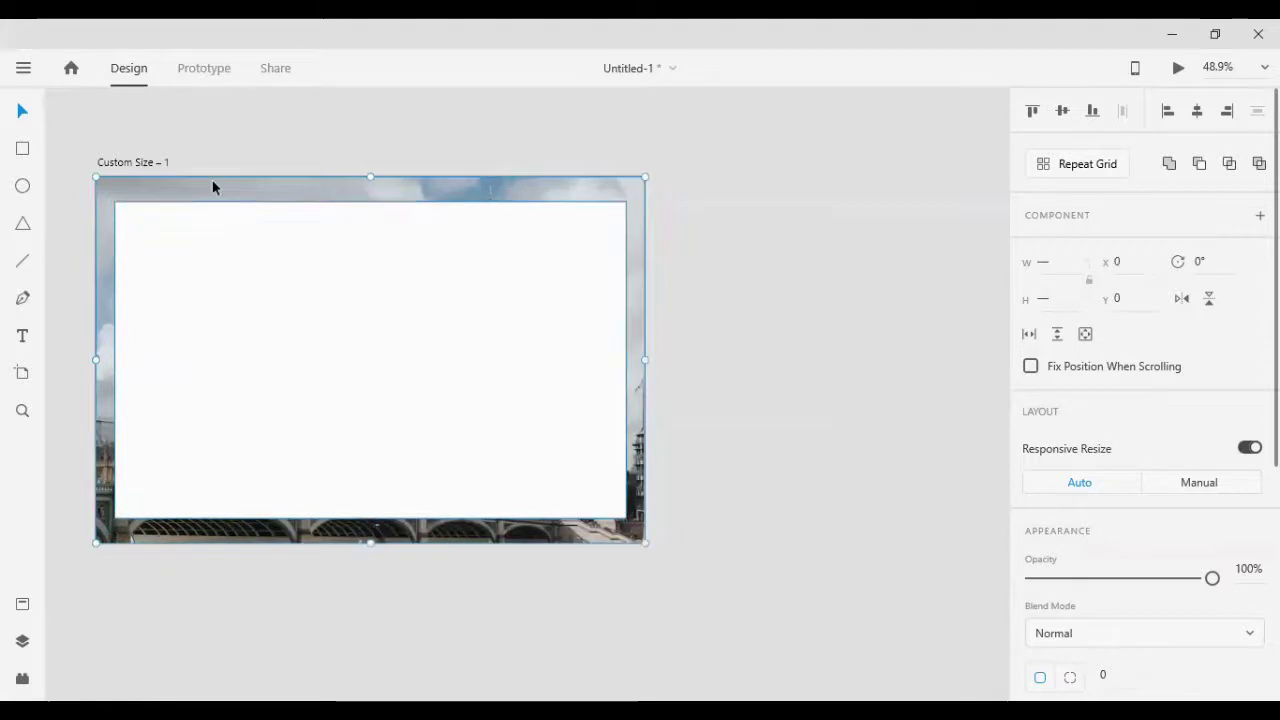
{"action": "right_click", "coordinate": [238, 252]}
{"action": "left_click", "coordinate": [320, 468]}
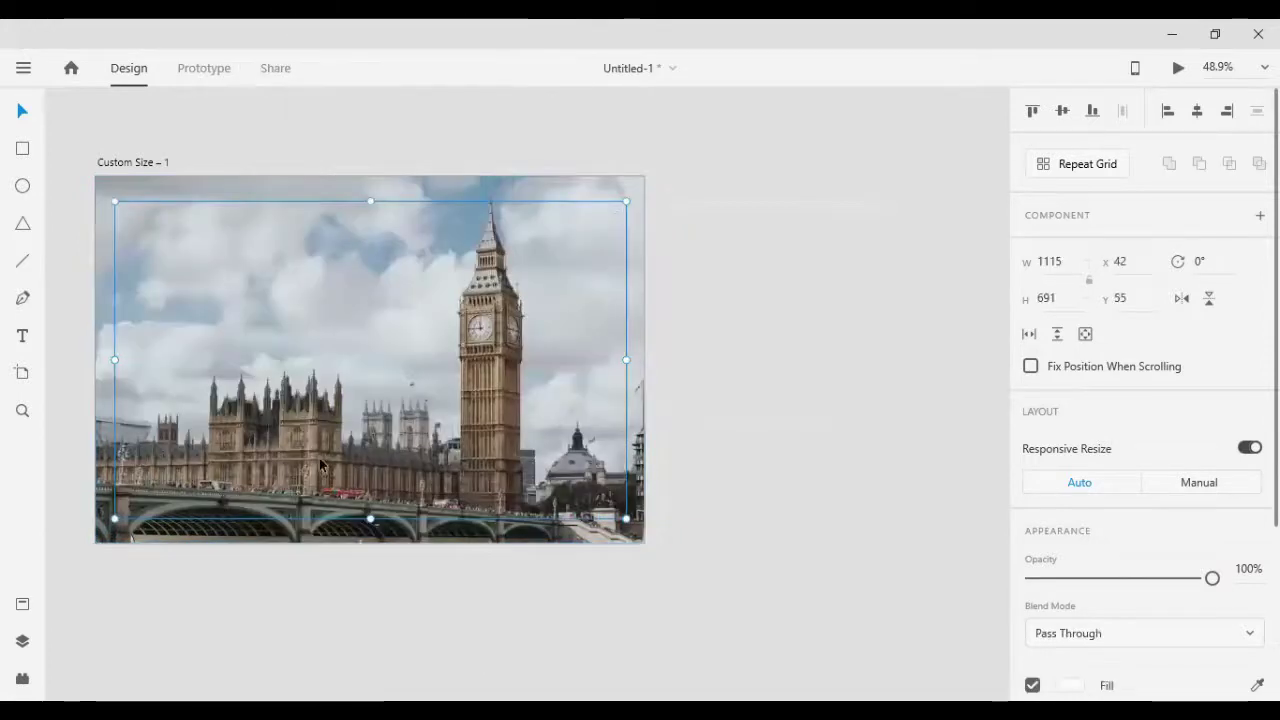
Step: Enter the mask group and select its inner rectangle
{"action": "left_click", "coordinate": [749, 465]}
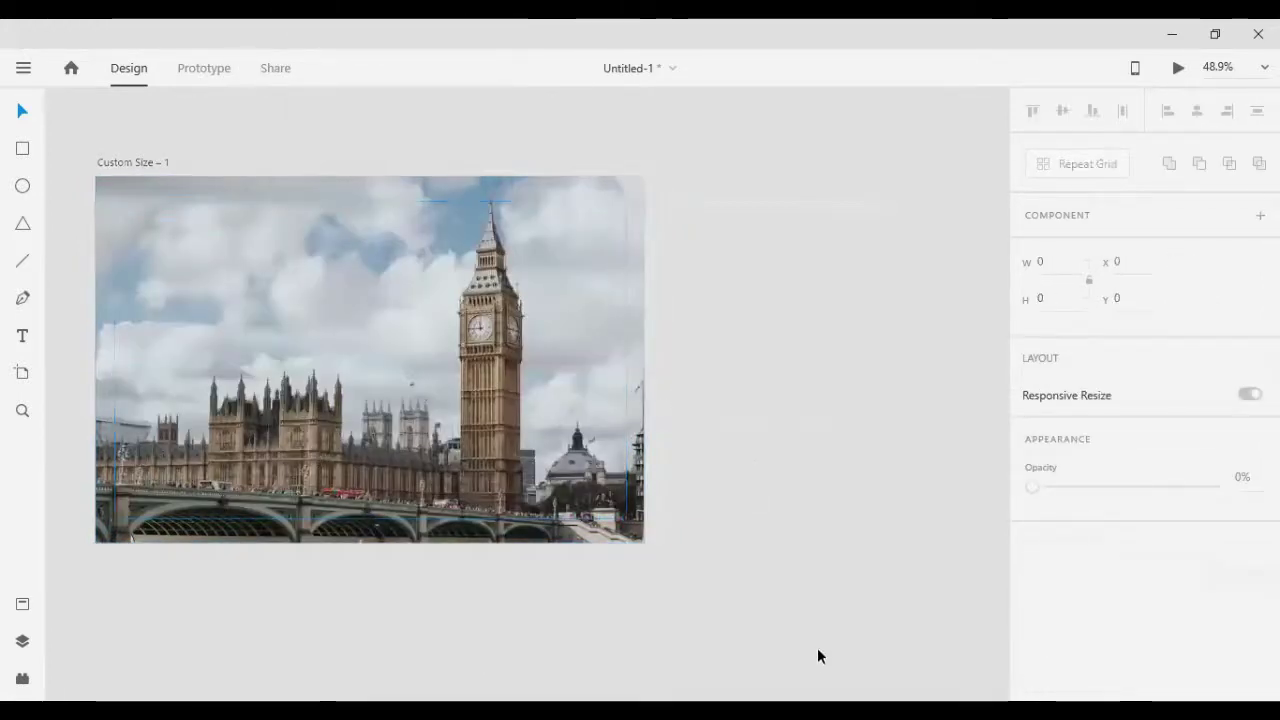
{"action": "left_click", "coordinate": [524, 479]}
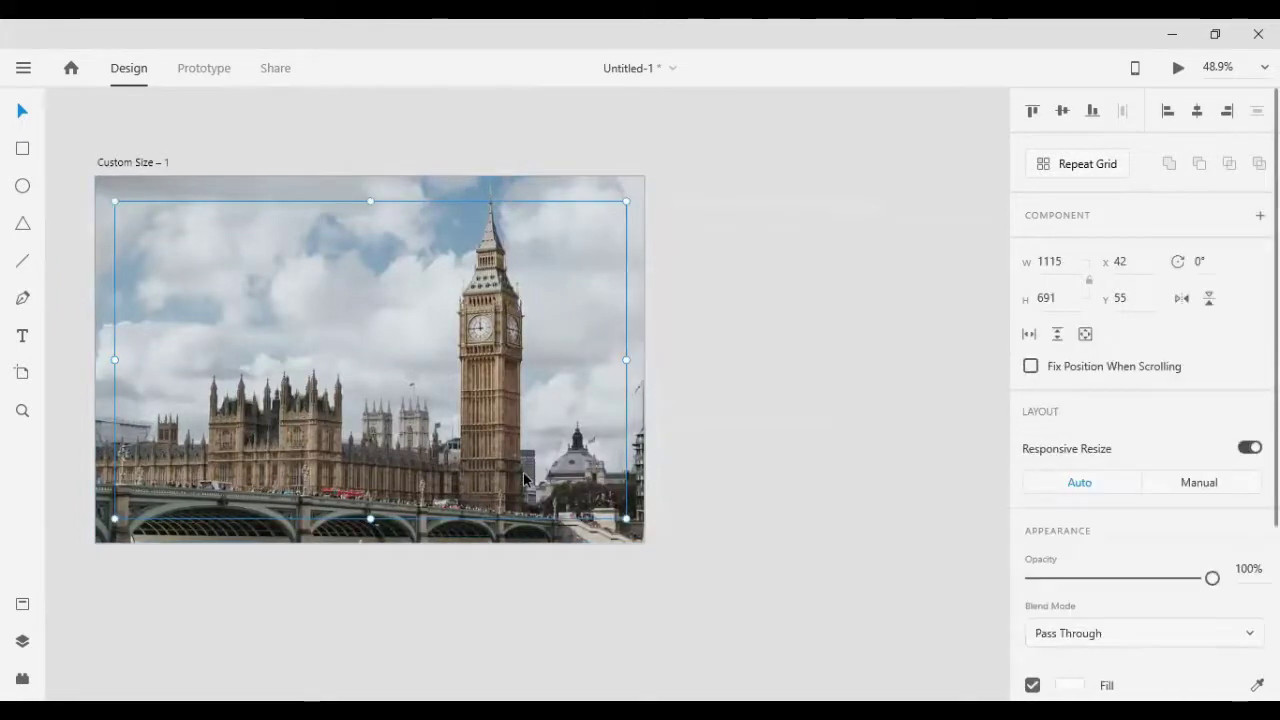
{"action": "double_click", "coordinate": [523, 473]}
{"action": "left_click", "coordinate": [945, 476]}
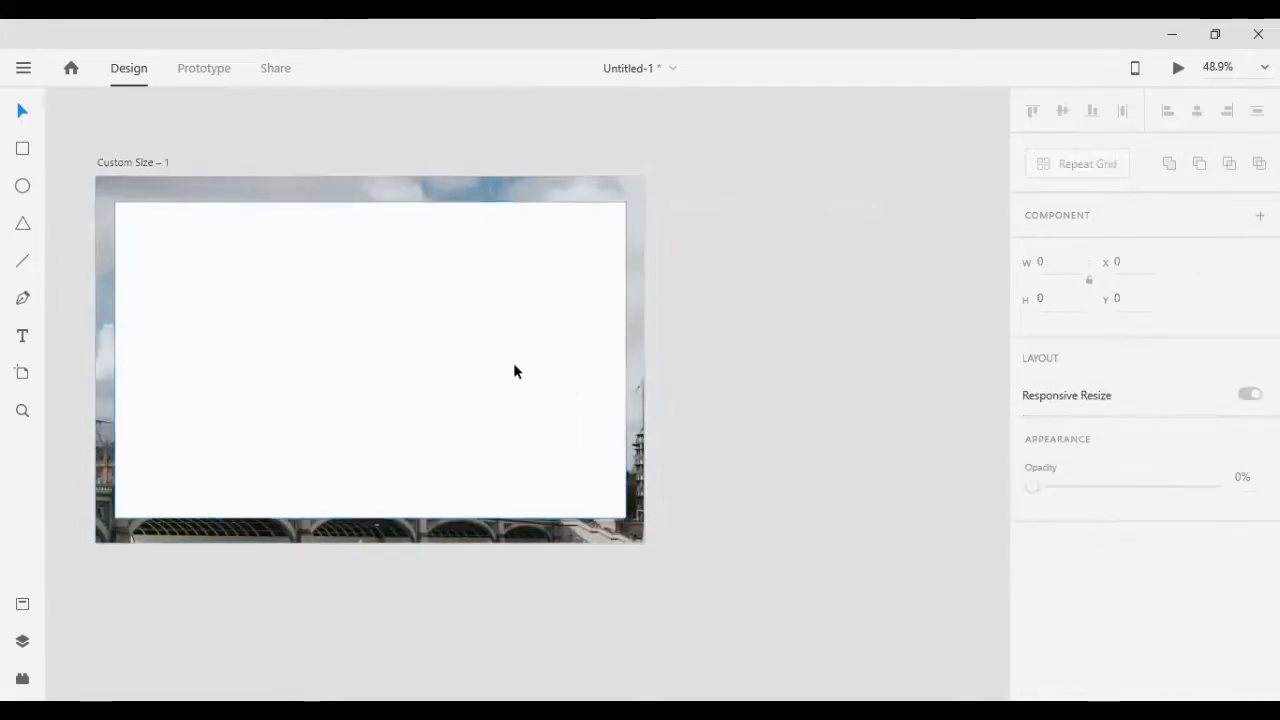
{"action": "double_click", "coordinate": [478, 360]}
Step: Enable a drop shadow on the inner rectangle, with -17 offsets and blur raised to 13
{"action": "scroll", "coordinate": [1167, 525], "scroll_direction": "down", "scroll_amount": 5}
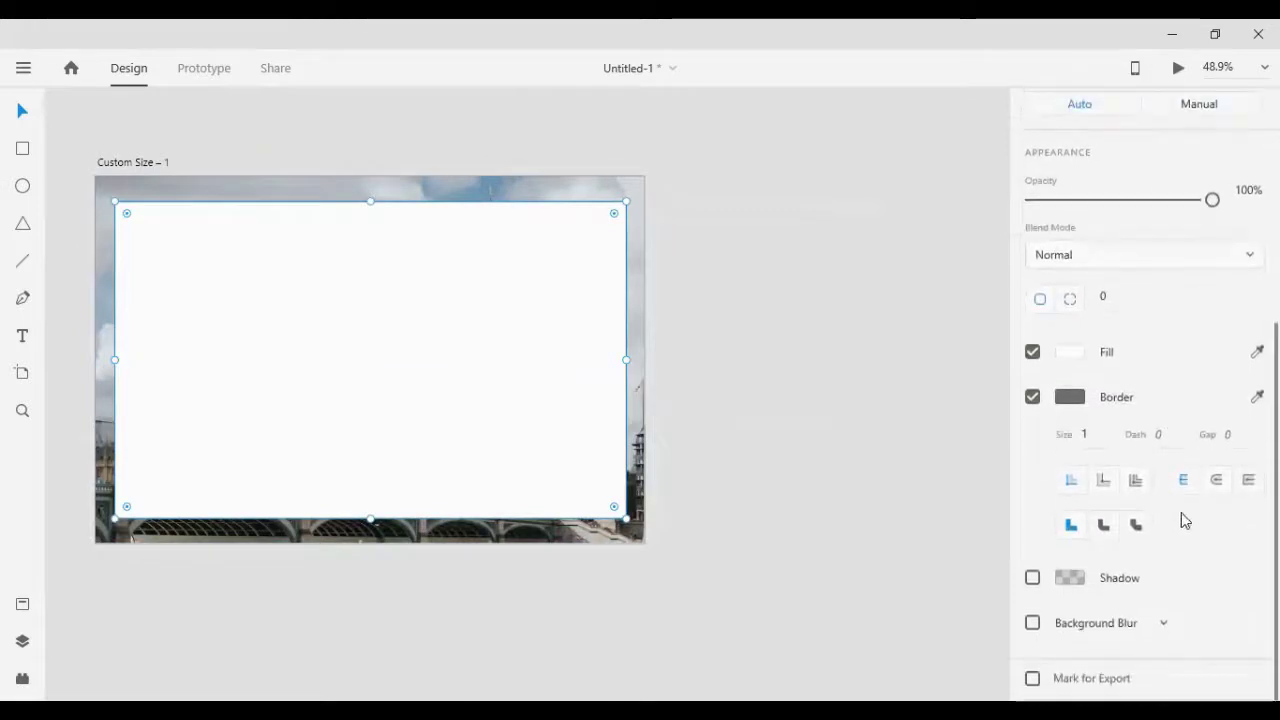
{"action": "left_click", "coordinate": [1033, 578]}
{"action": "left_click", "coordinate": [1066, 614]}
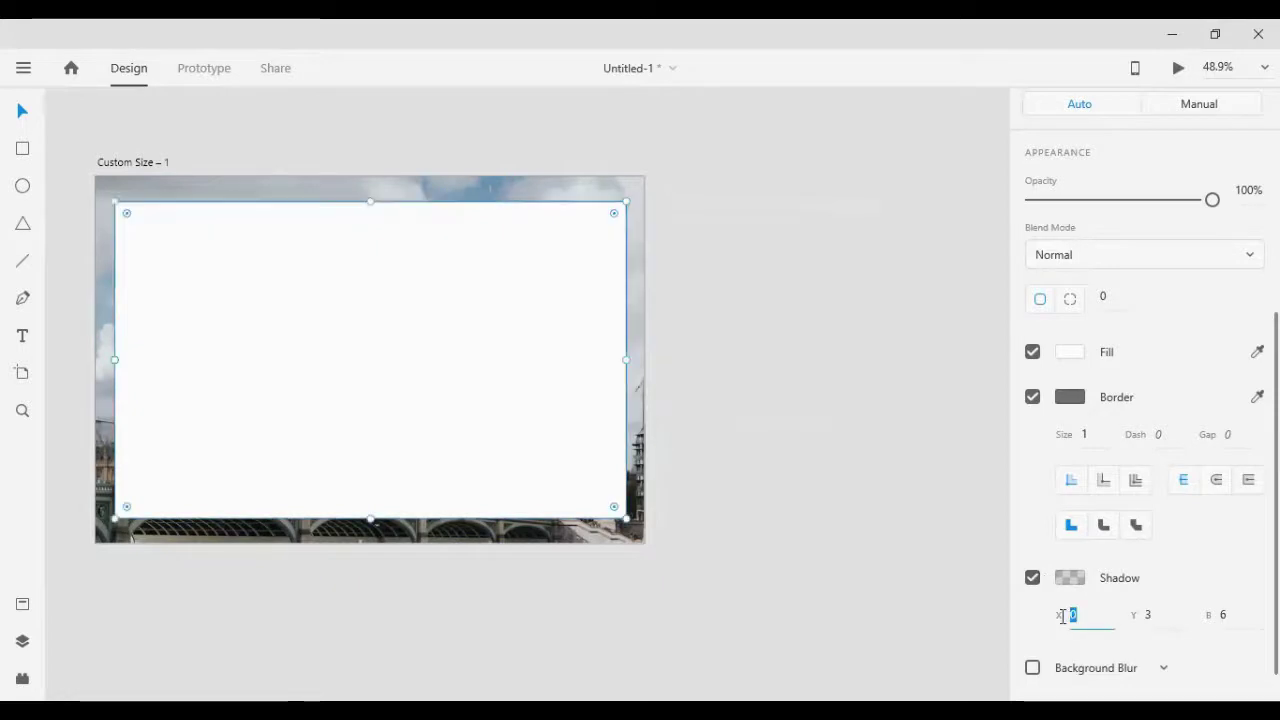
{"action": "type", "text": "-"}
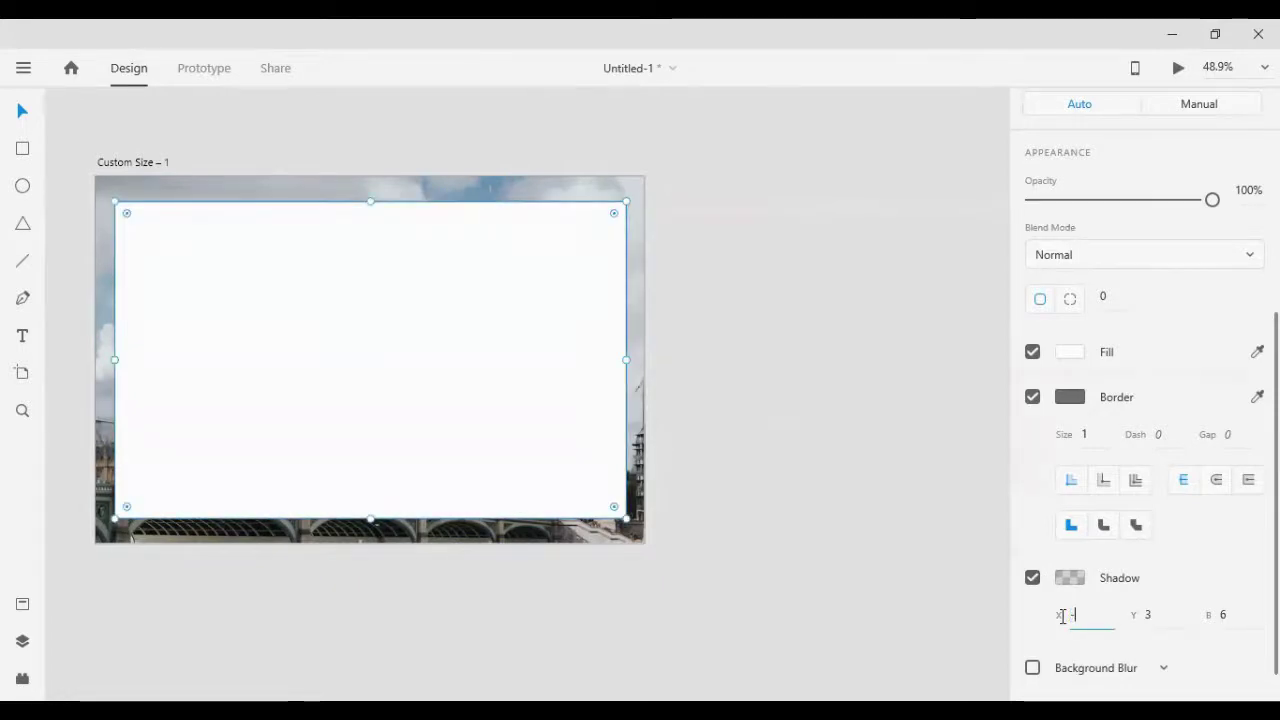
{"action": "type", "text": "17"}
{"action": "key", "text": "Return"}
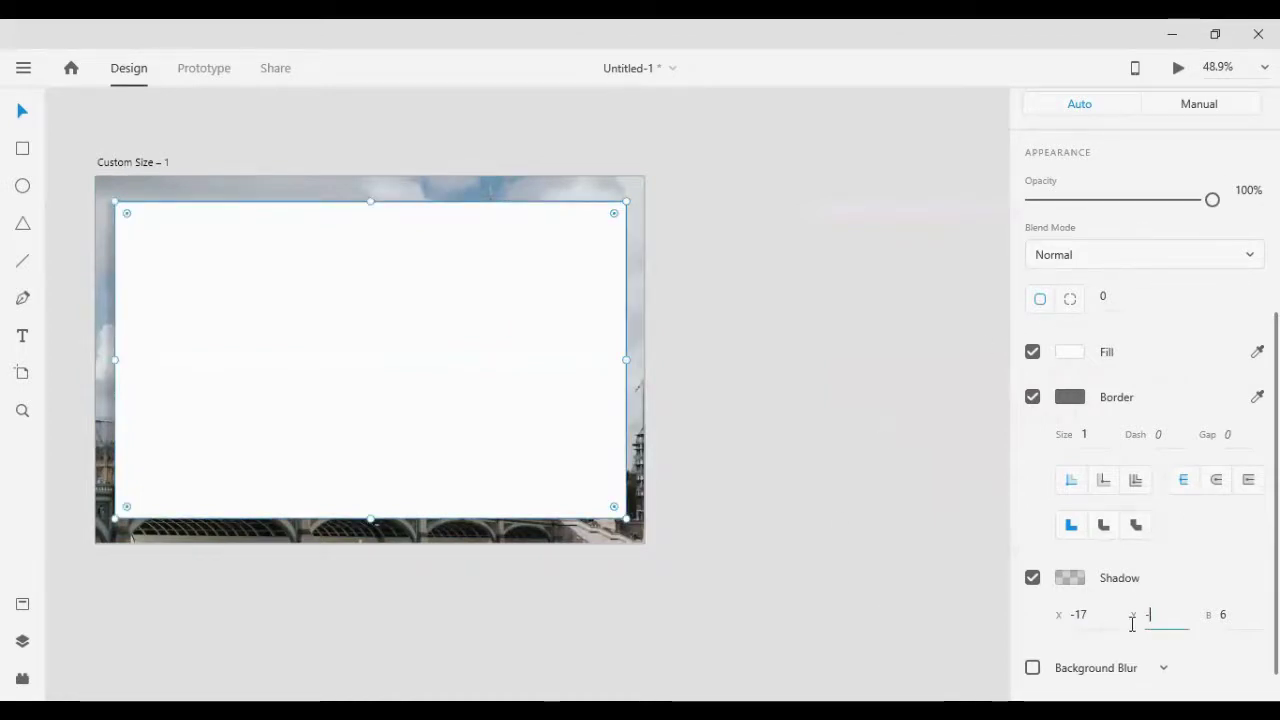
{"action": "type", "text": "17"}
{"action": "key", "text": "Return"}
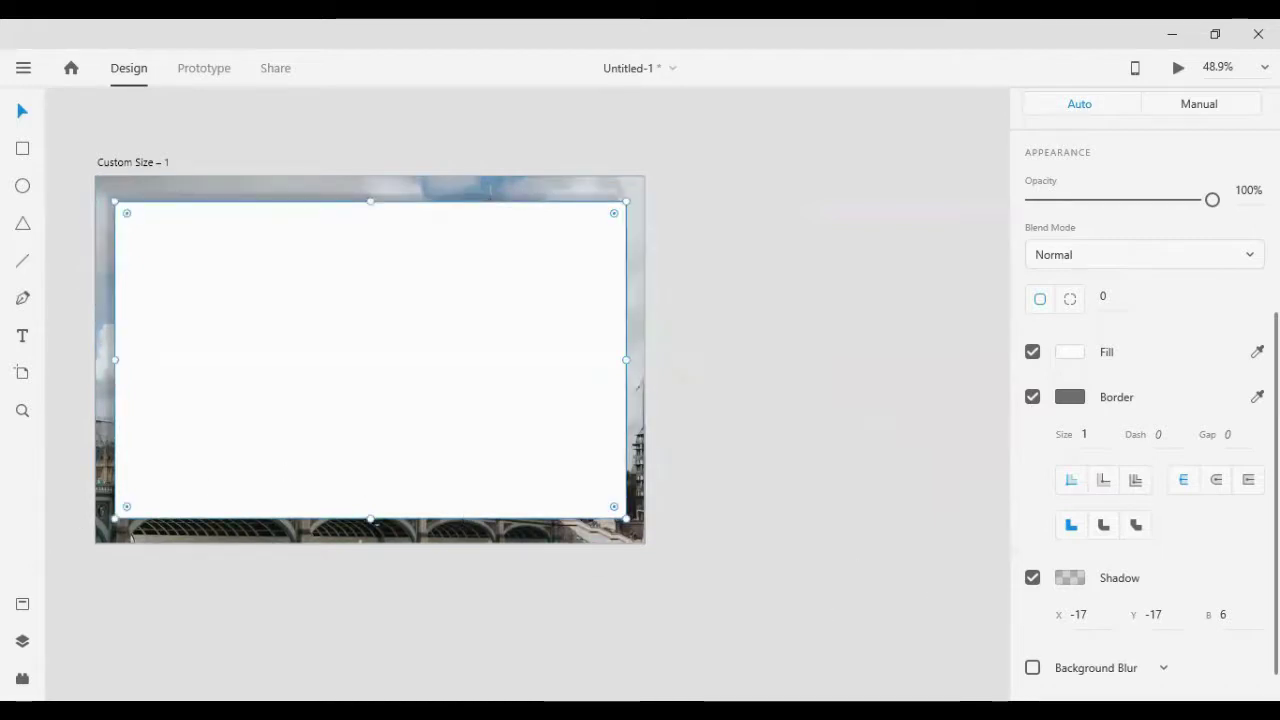
{"action": "left_click_drag", "start_coordinate": [1235, 620], "coordinate": [1210, 620]}
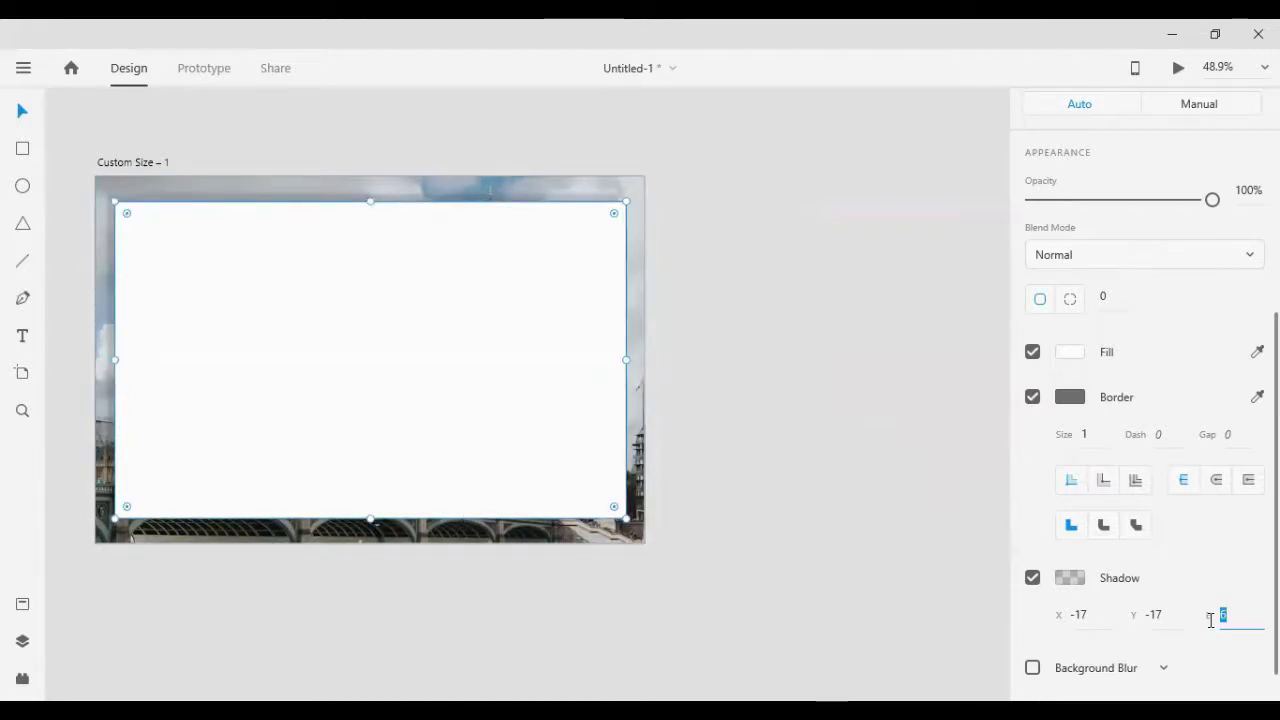
{"action": "key", "text": "Up"}
{"action": "key", "text": "Up"}
{"action": "key", "text": "Up"}
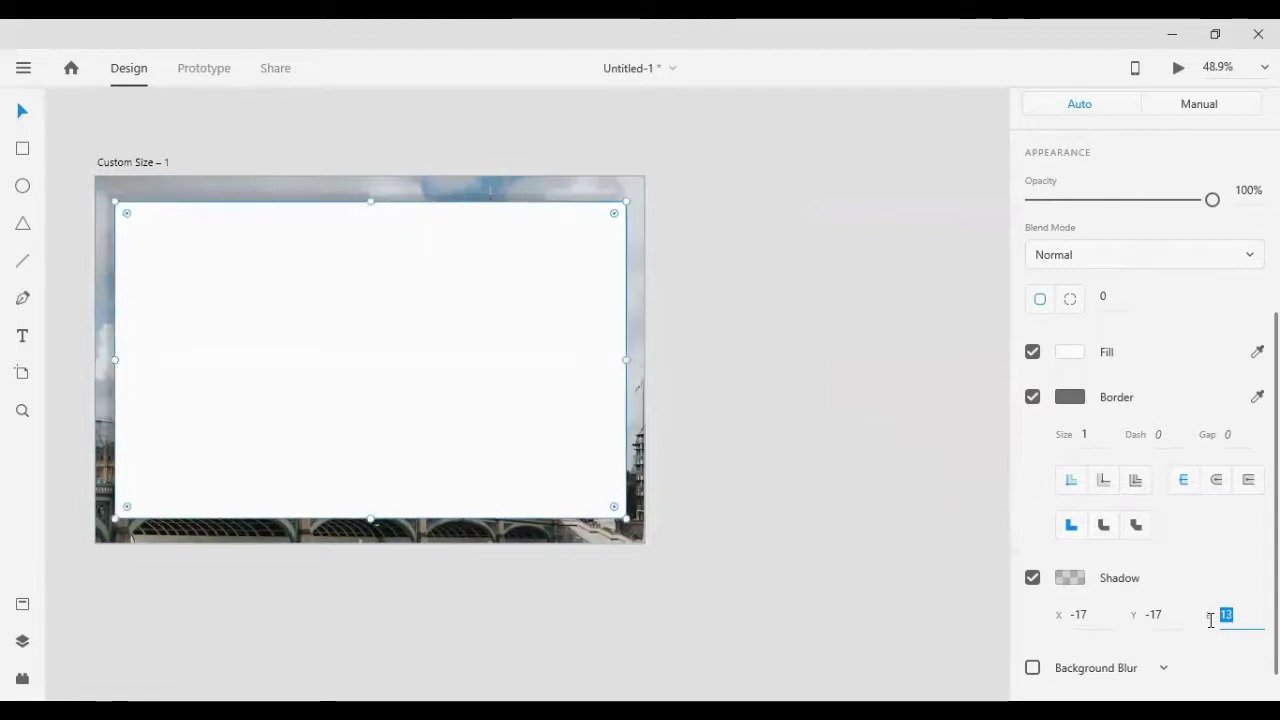
{"action": "left_click", "coordinate": [560, 414]}
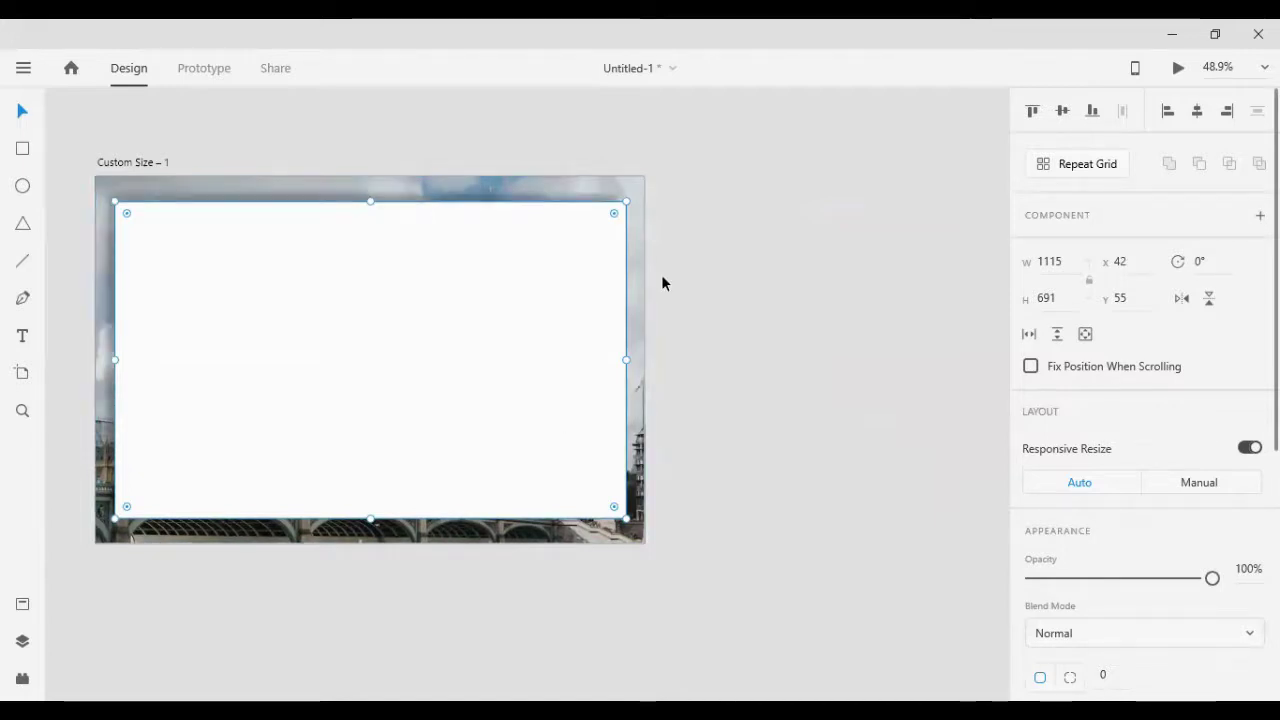
Step: Correct the shadow offsets to X 17 and Y 17
{"action": "scroll", "coordinate": [1140, 583], "scroll_direction": "down", "scroll_amount": 5}
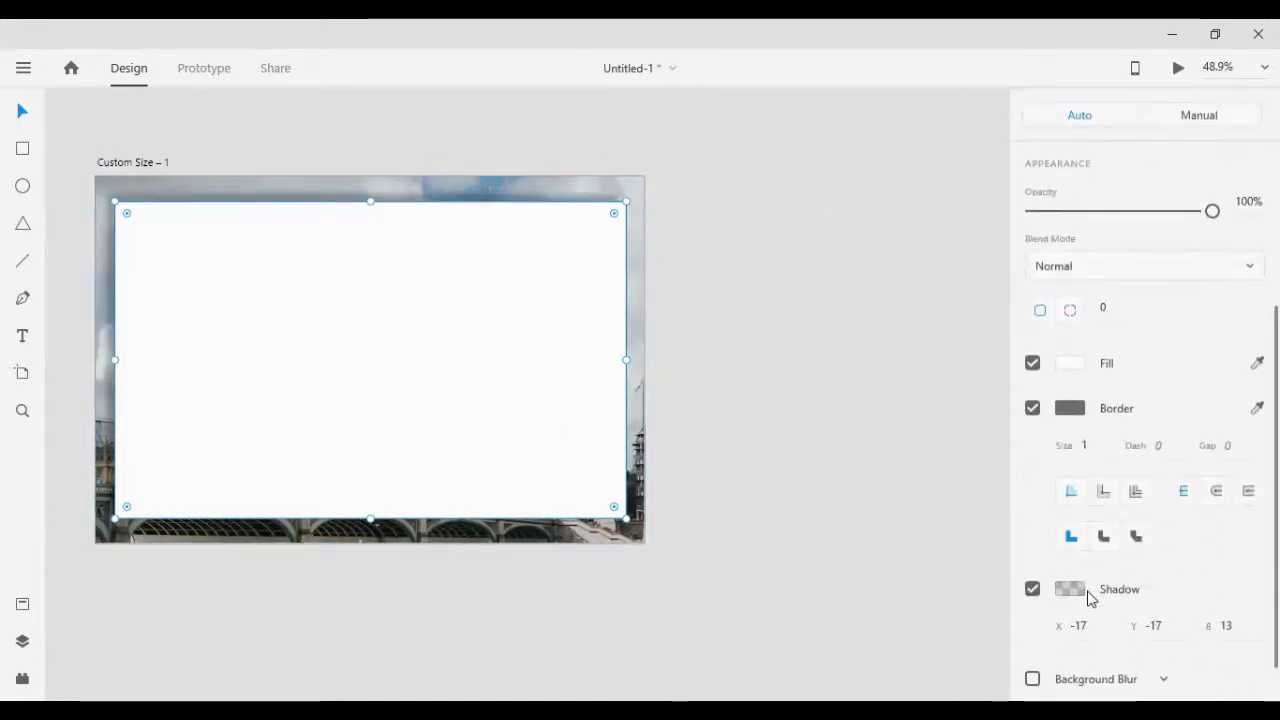
{"action": "left_click", "coordinate": [1074, 625]}
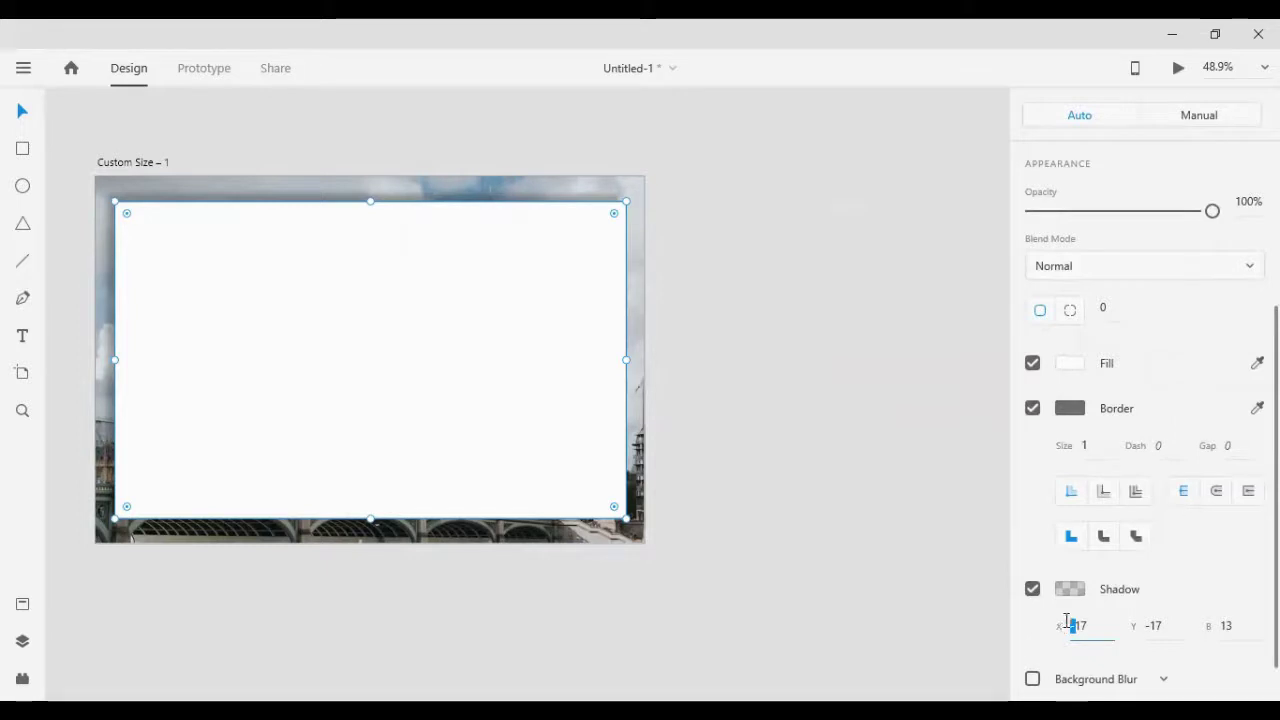
{"action": "key", "text": "Return"}
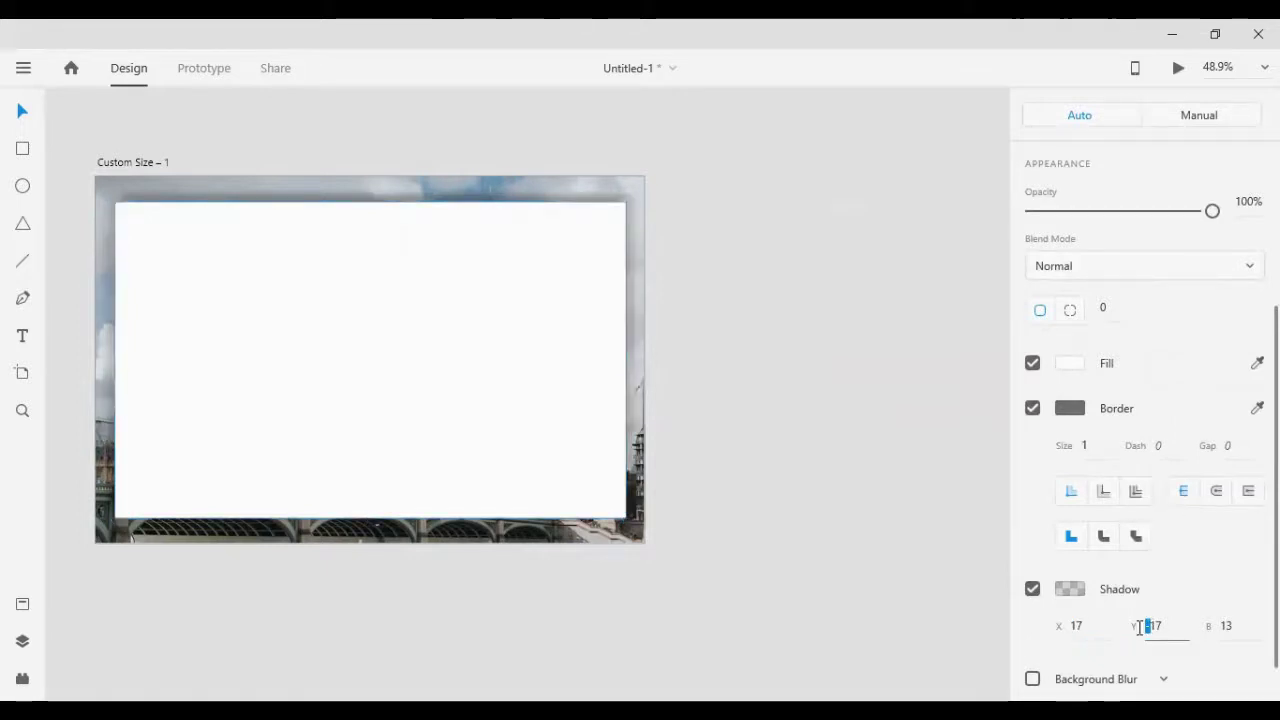
{"action": "key", "text": "Return"}
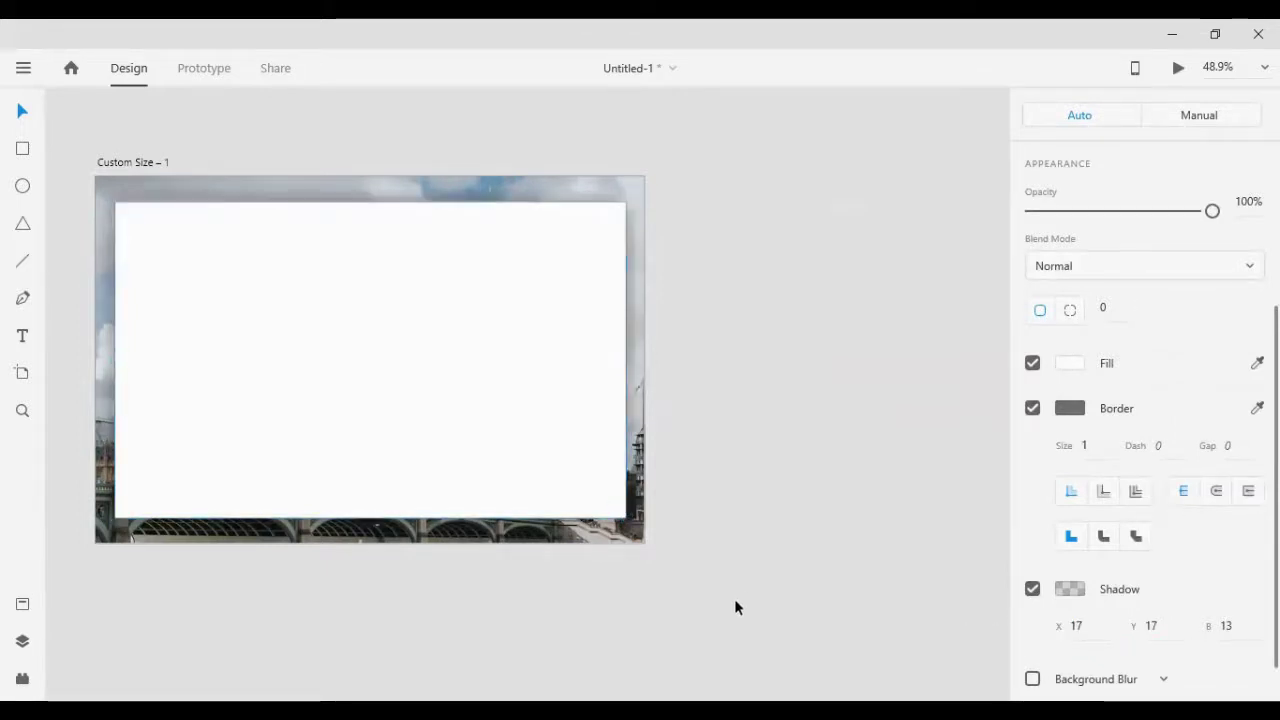
Step: Select the masked London photo group, then deselect to leave the mask
{"action": "left_click", "coordinate": [296, 412]}
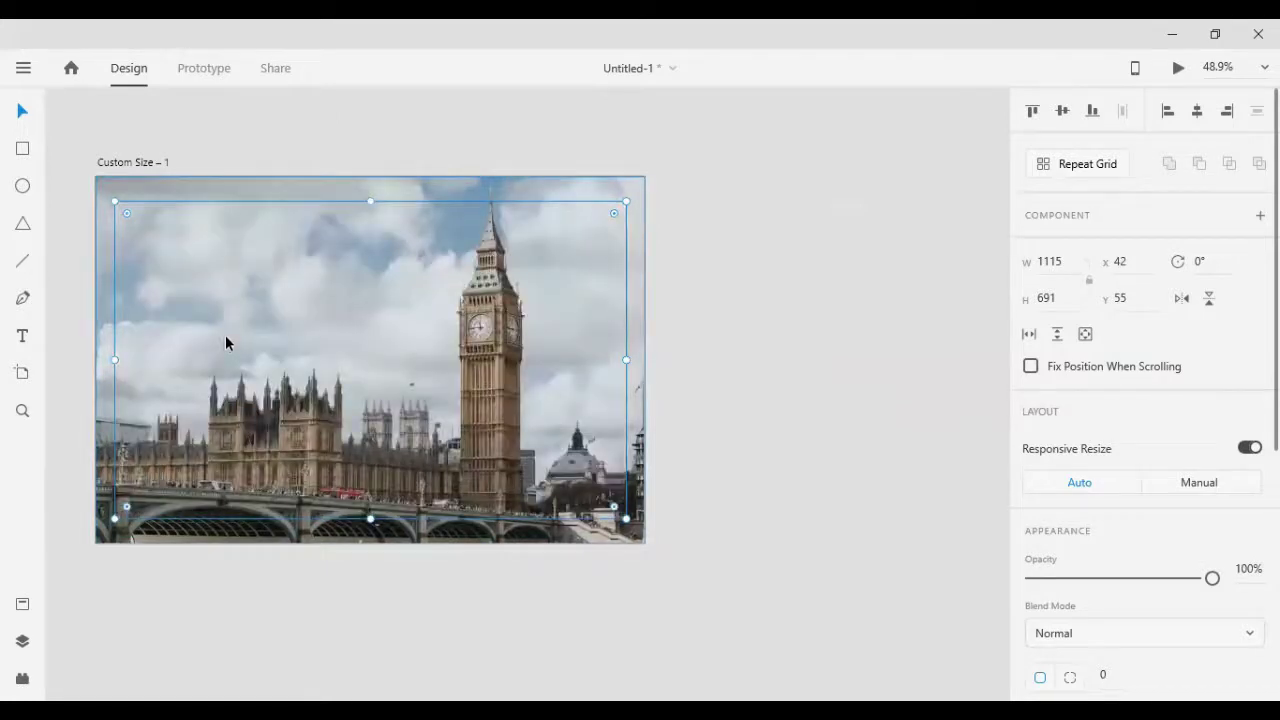
{"action": "left_click", "coordinate": [227, 190]}
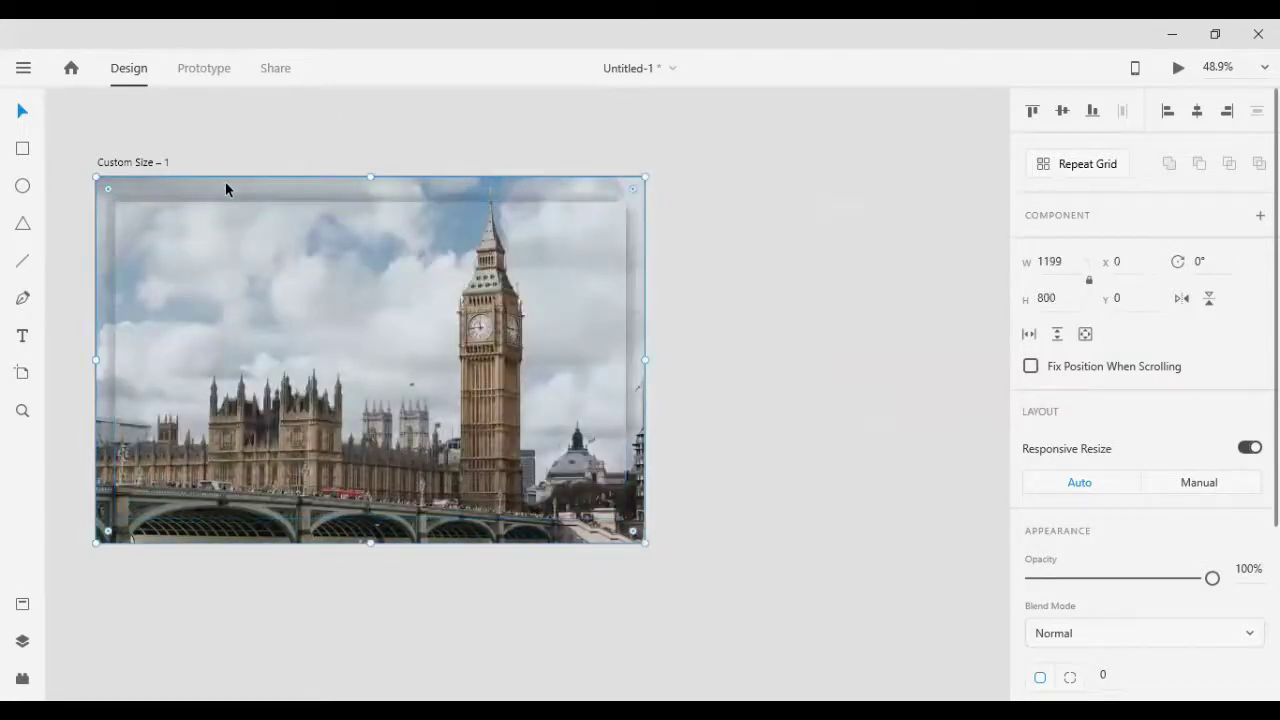
{"action": "left_click", "coordinate": [699, 377]}
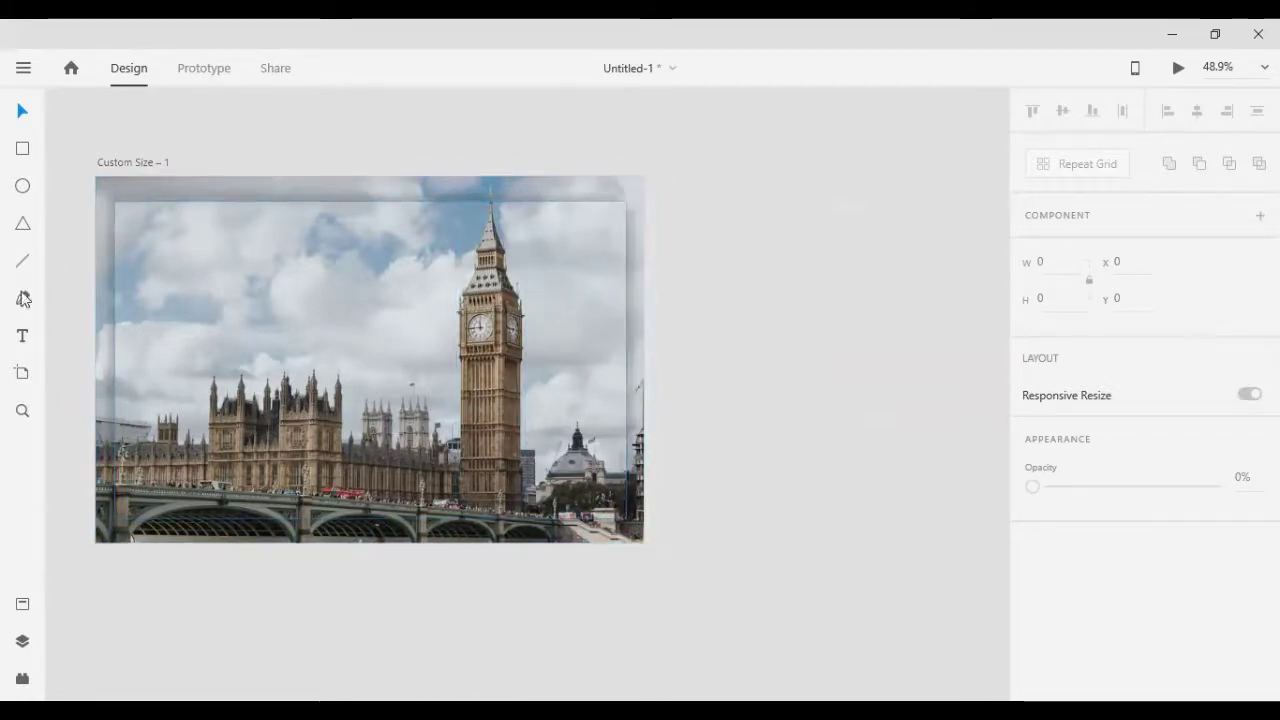
Step: Add a LONDON text label on the photo and set its font to Bebas Neue
{"action": "left_click", "coordinate": [139, 340]}
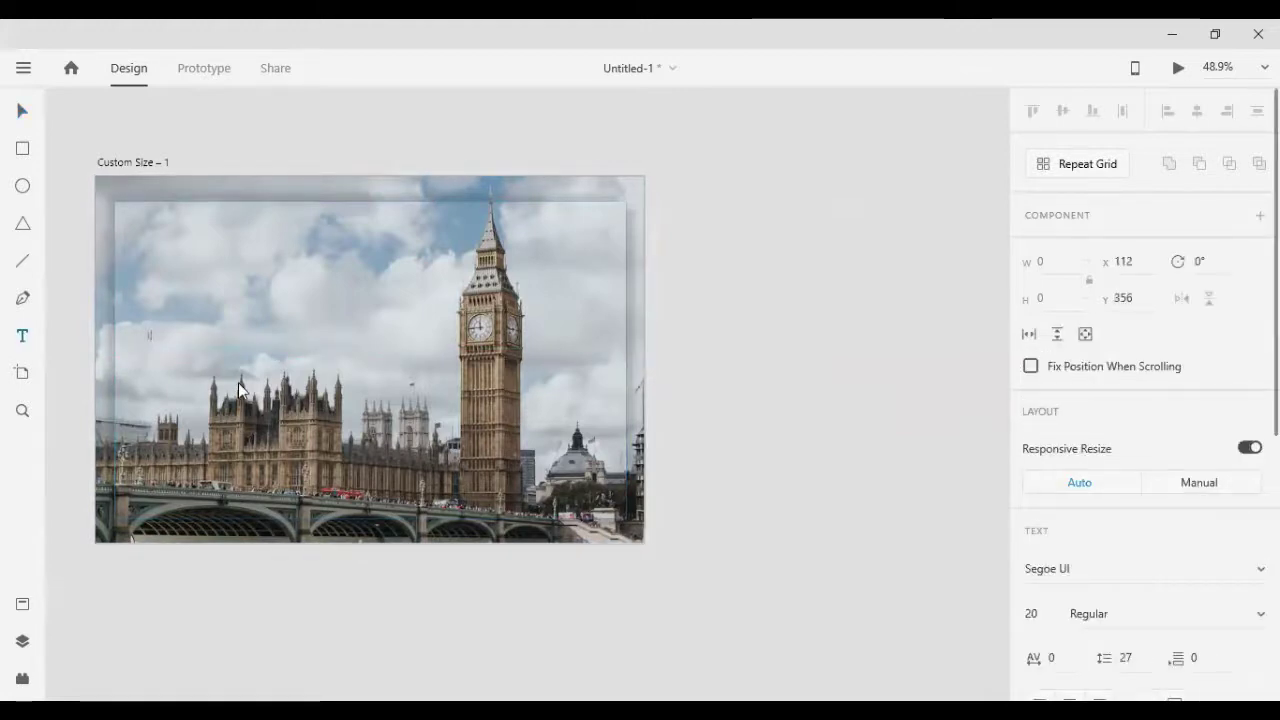
{"action": "type", "text": "Lon"}
{"action": "type", "text": "NDON"}
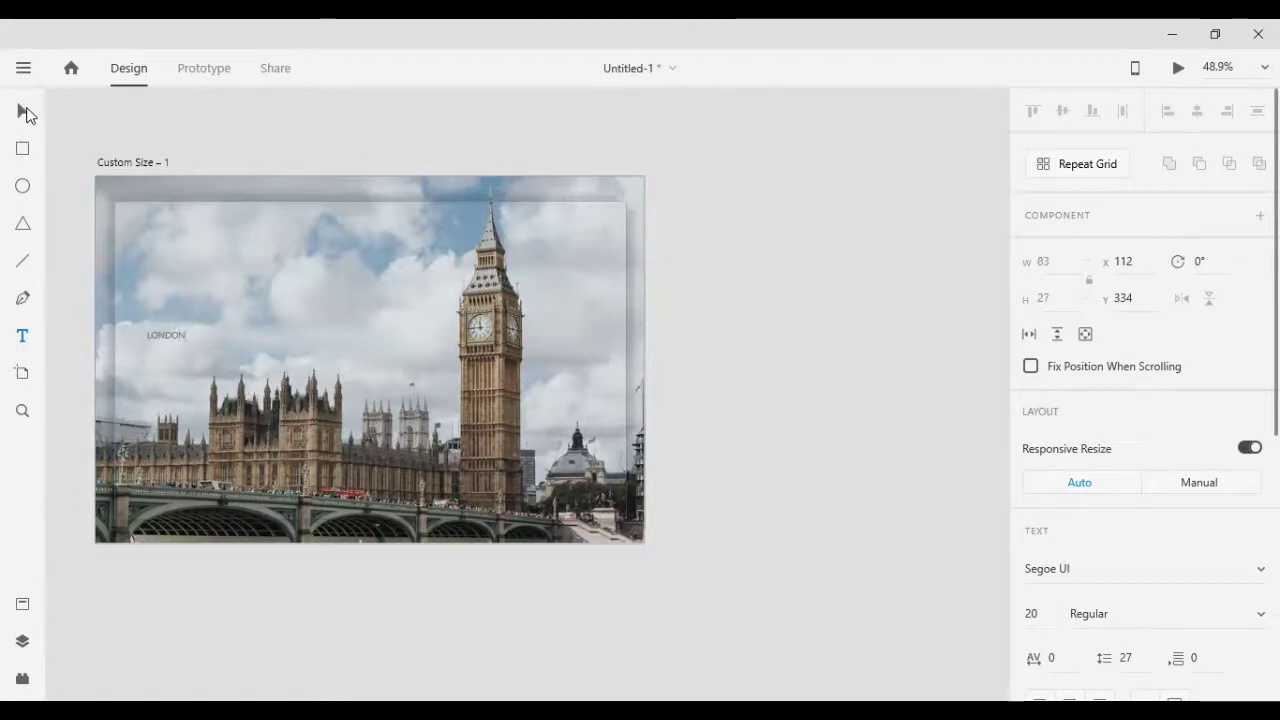
{"action": "left_click", "coordinate": [23, 111]}
{"action": "left_click", "coordinate": [1076, 569]}
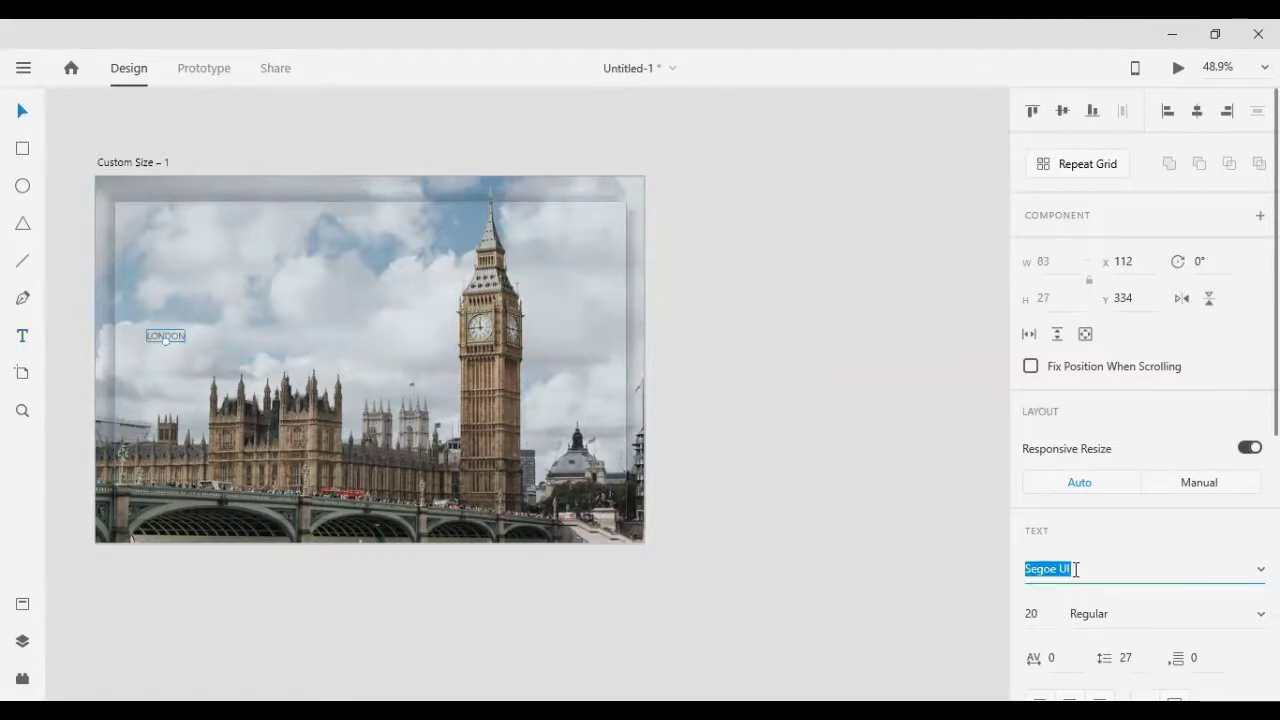
{"action": "type", "text": "B"}
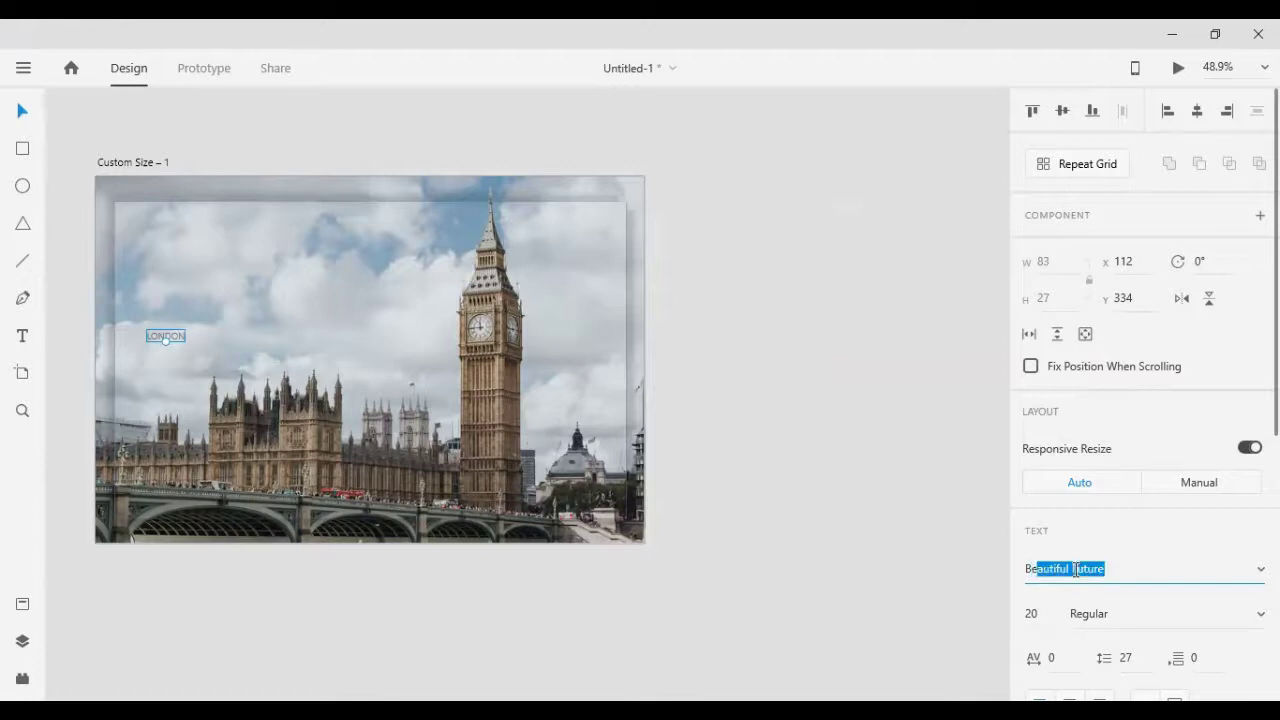
{"action": "type", "text": "ebas Neue"}
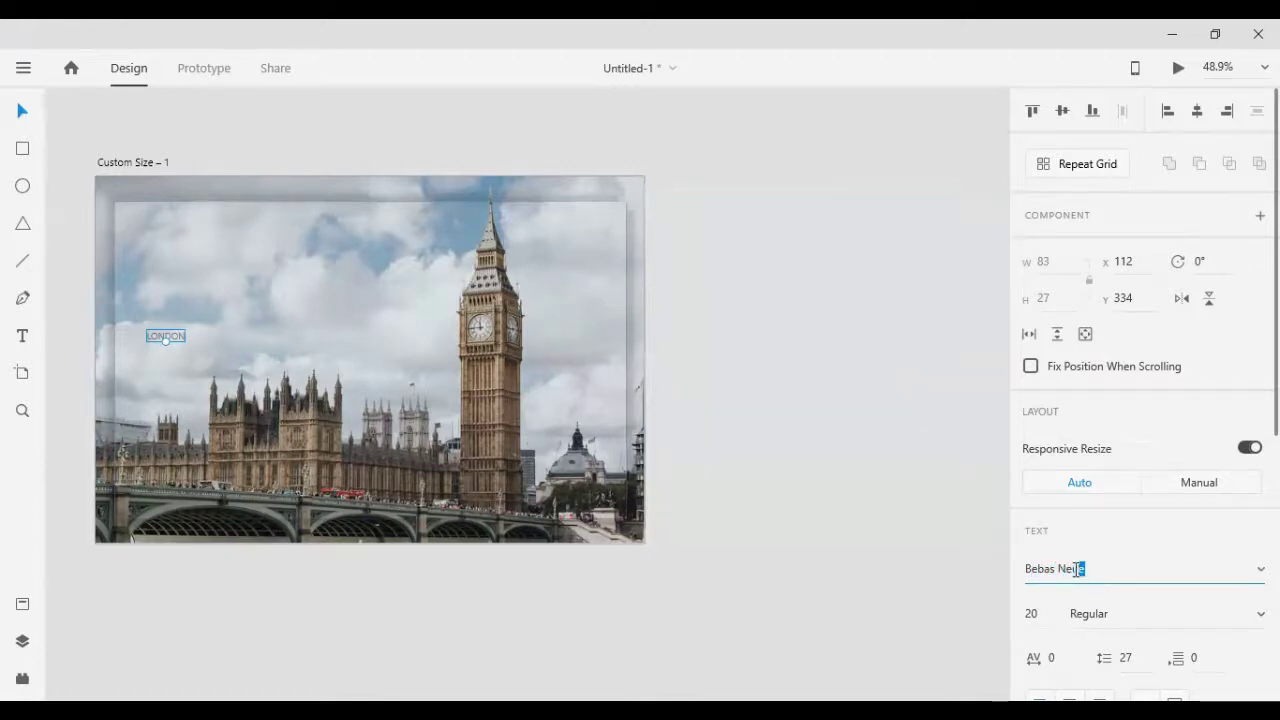
{"action": "key", "text": "Return"}
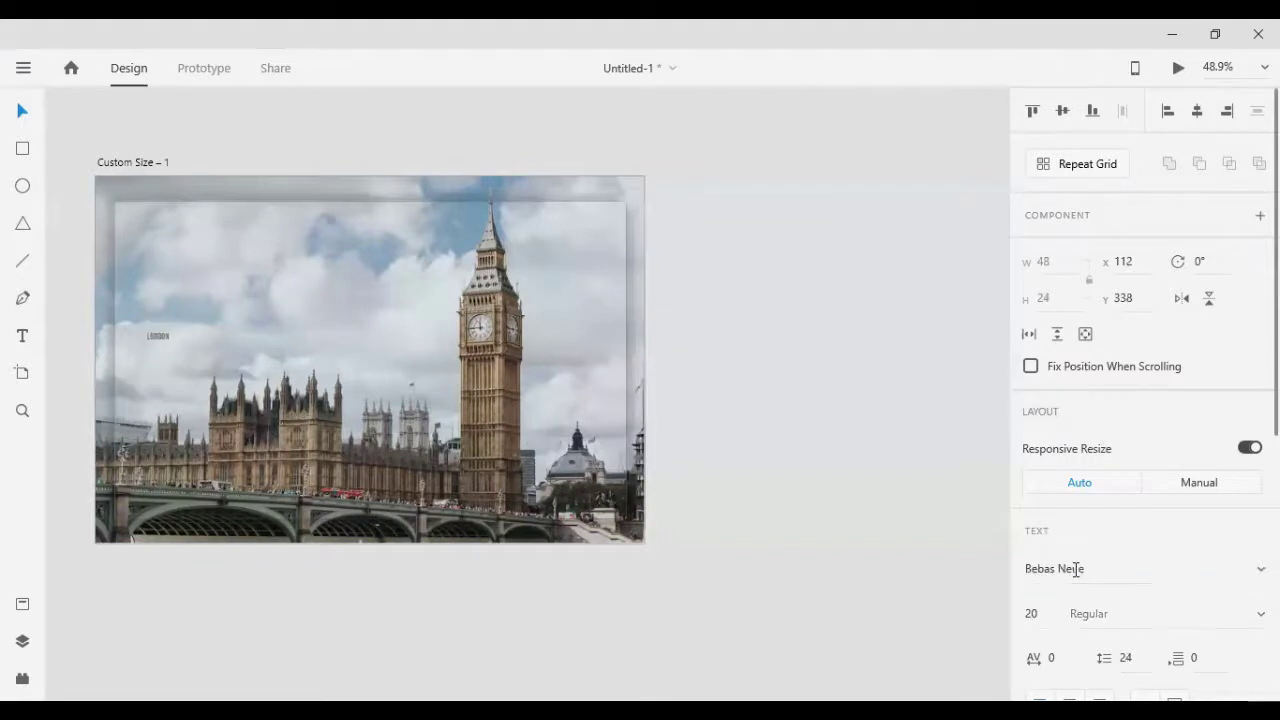
Step: Scale LONDON to about 356 pt and centre it horizontally over the photo
{"action": "left_click_drag", "start_coordinate": [157, 344], "coordinate": [161, 357]}
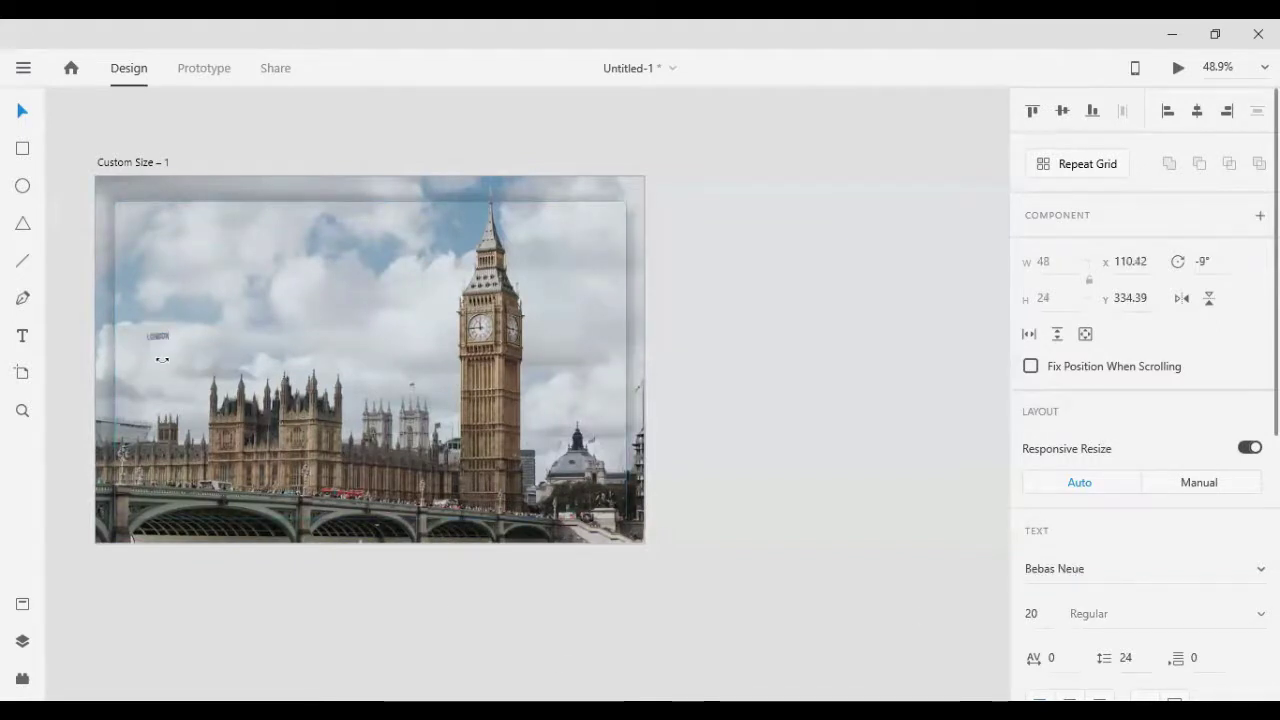
{"action": "key", "text": "ctrl+z"}
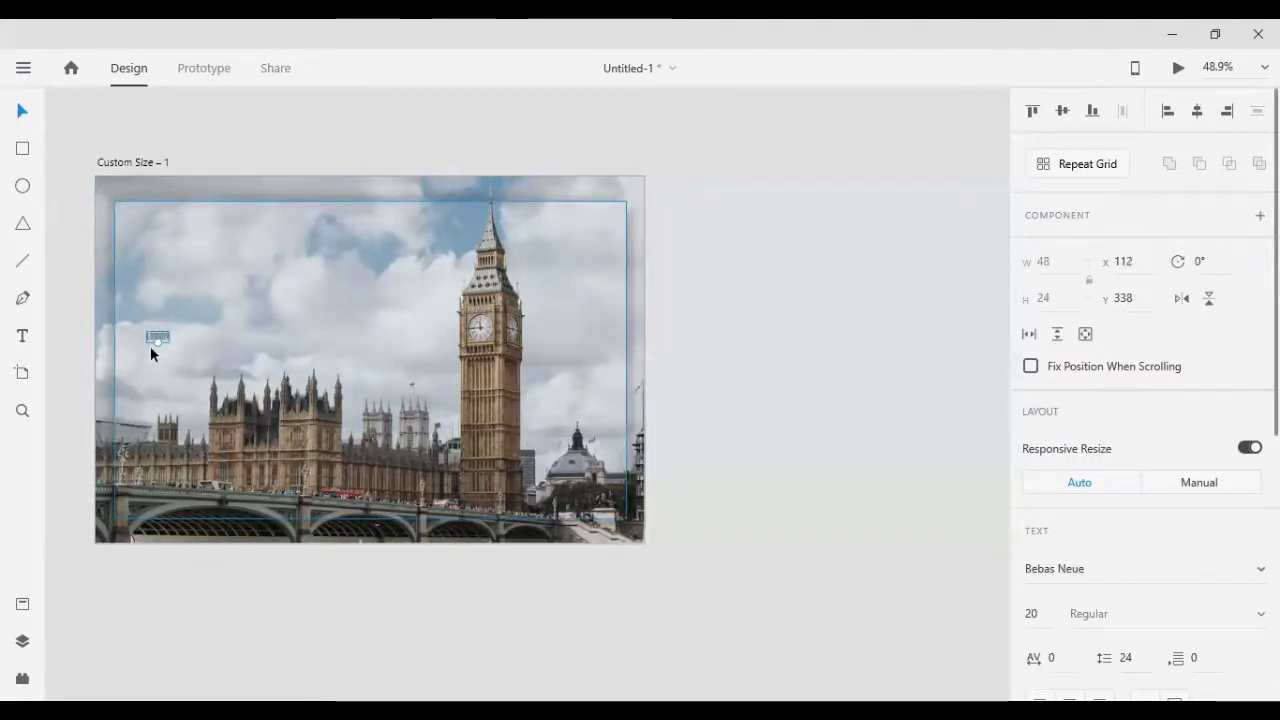
{"action": "left_click_drag", "start_coordinate": [157, 344], "coordinate": [190, 494]}
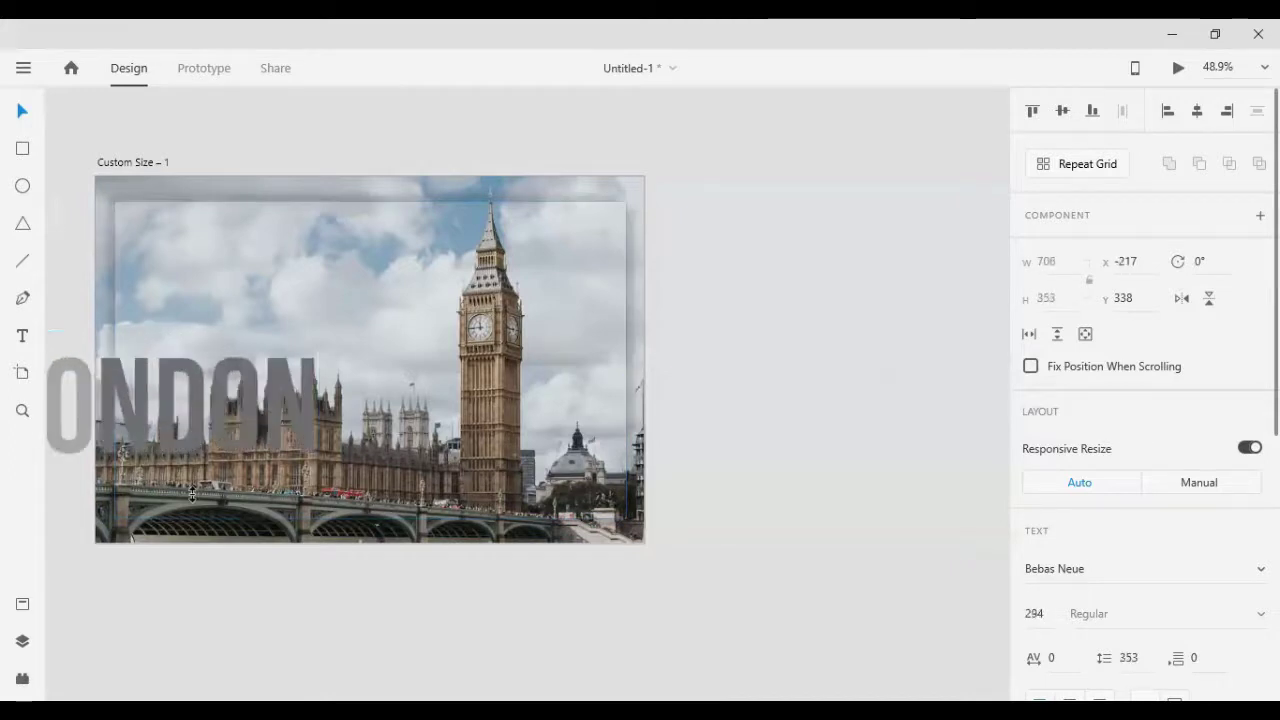
{"action": "mouse_move", "coordinate": [197, 416]}
{"action": "left_mouse_down"}
{"action": "mouse_move", "coordinate": [331, 423]}
{"action": "mouse_move", "coordinate": [333, 457]}
{"action": "left_mouse_up"}
{"action": "left_click_drag", "start_coordinate": [328, 346], "coordinate": [352, 343]}
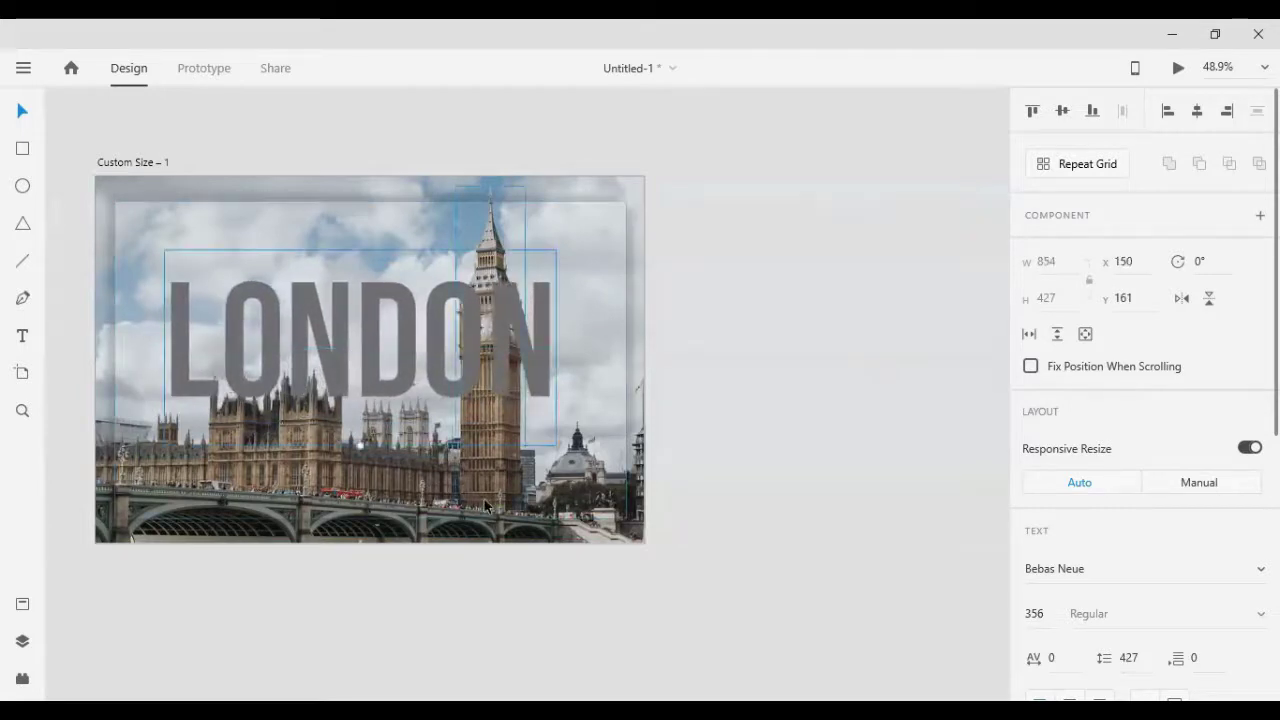
{"action": "left_click", "coordinate": [287, 483], "text": "shift"}
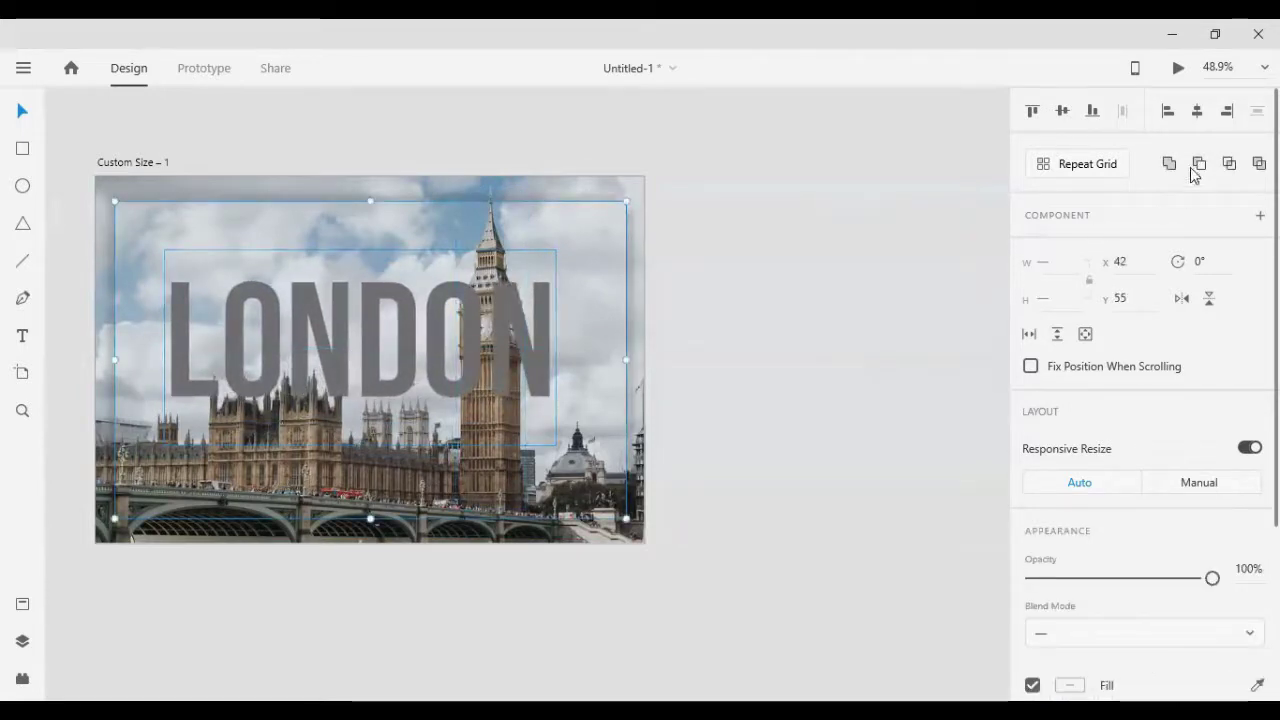
{"action": "left_click", "coordinate": [1197, 111]}
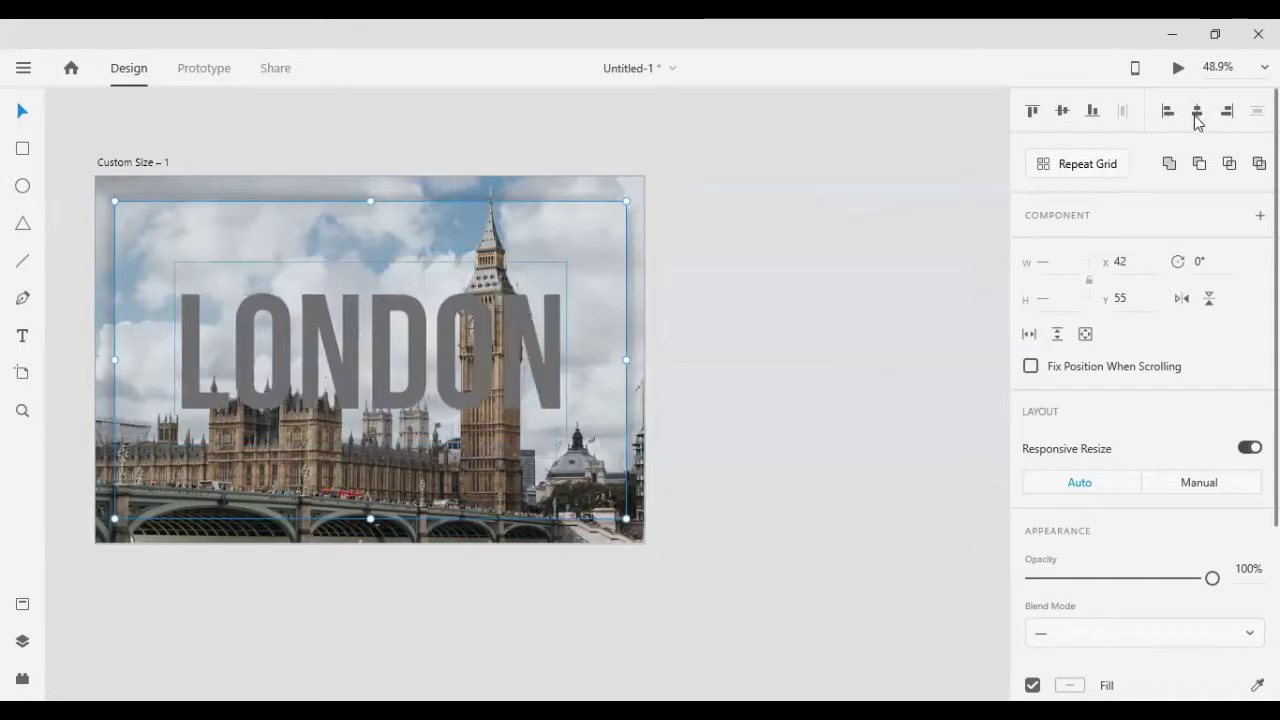
{"action": "left_click", "coordinate": [817, 457]}
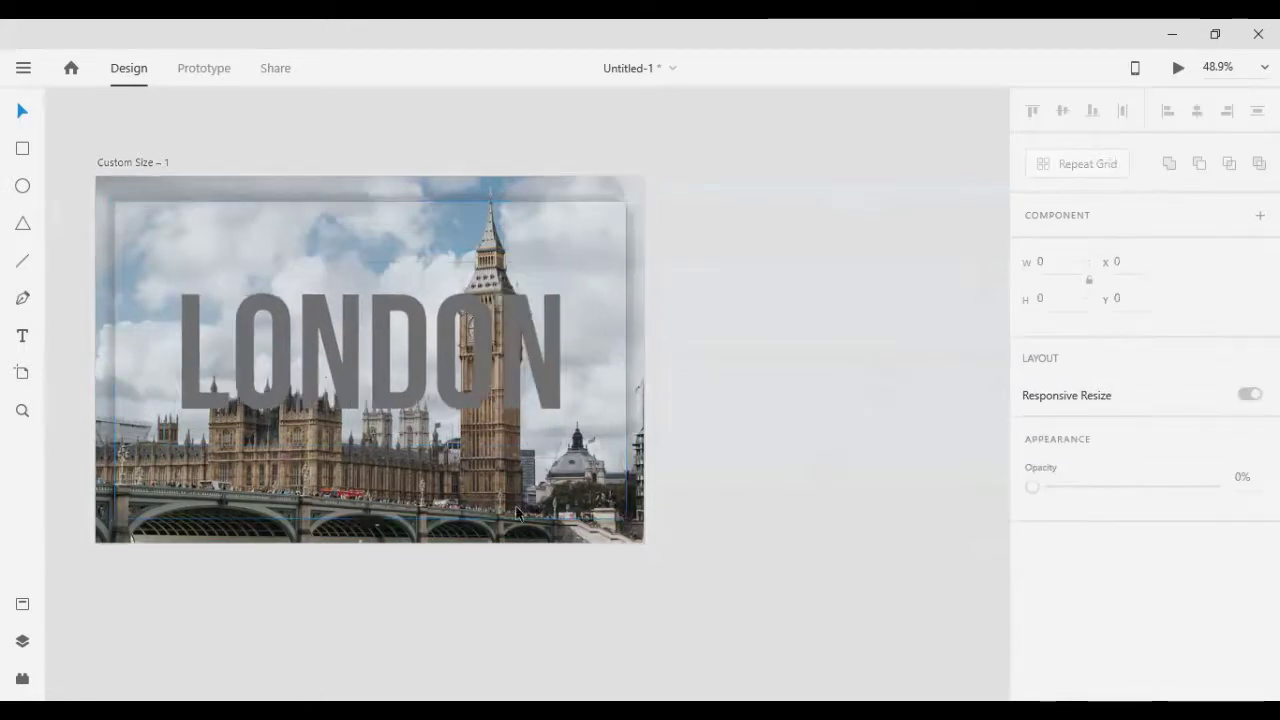
Step: Change the LONDON text fill colour to white
{"action": "left_click", "coordinate": [273, 368]}
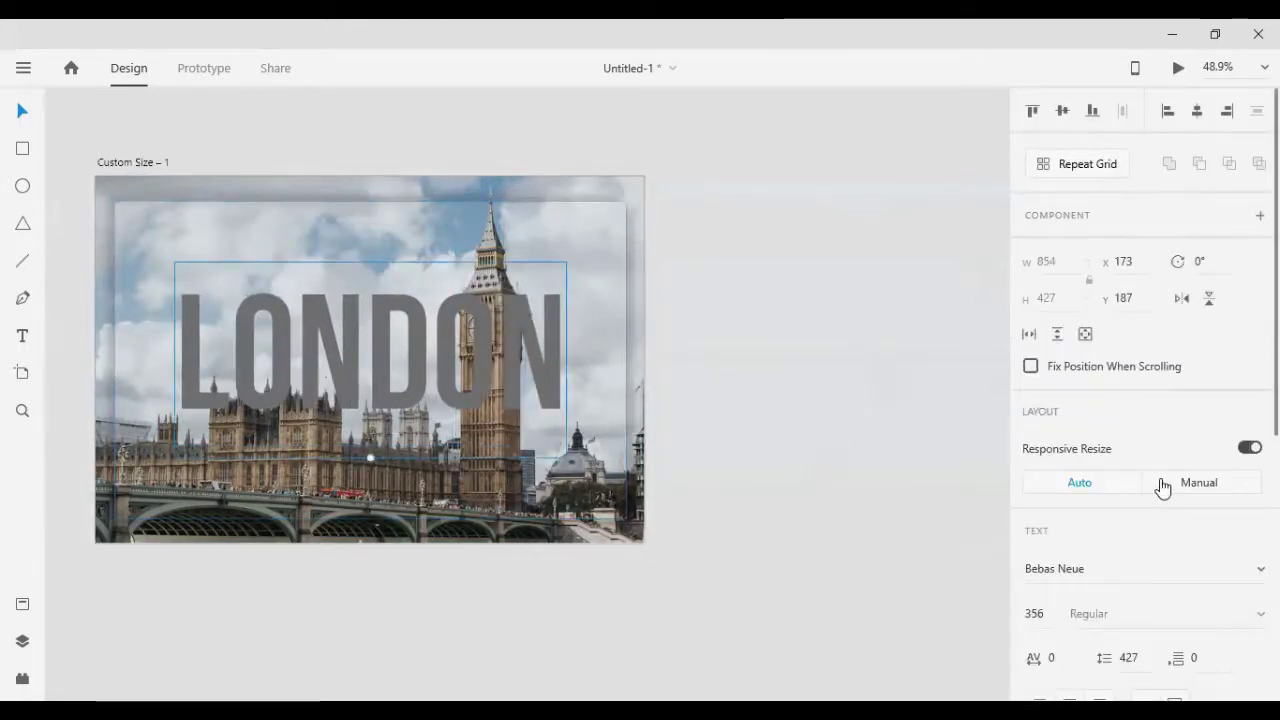
{"action": "scroll", "coordinate": [1162, 489], "scroll_direction": "down", "scroll_amount": 5}
{"action": "left_click", "coordinate": [1066, 505]}
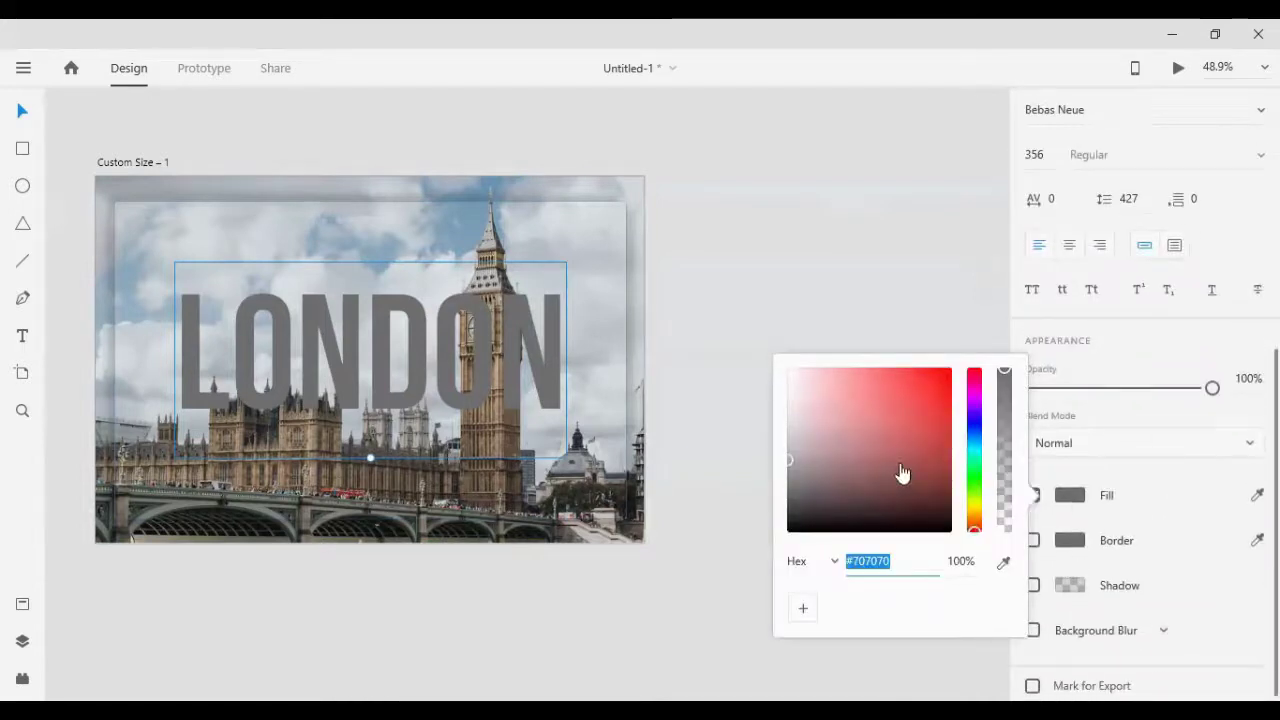
{"action": "left_click_drag", "start_coordinate": [900, 471], "coordinate": [737, 334]}
{"action": "left_click", "coordinate": [720, 304]}
Step: Bring the Big Ben cut-out in front of the LONDON text
{"action": "left_click", "coordinate": [499, 258]}
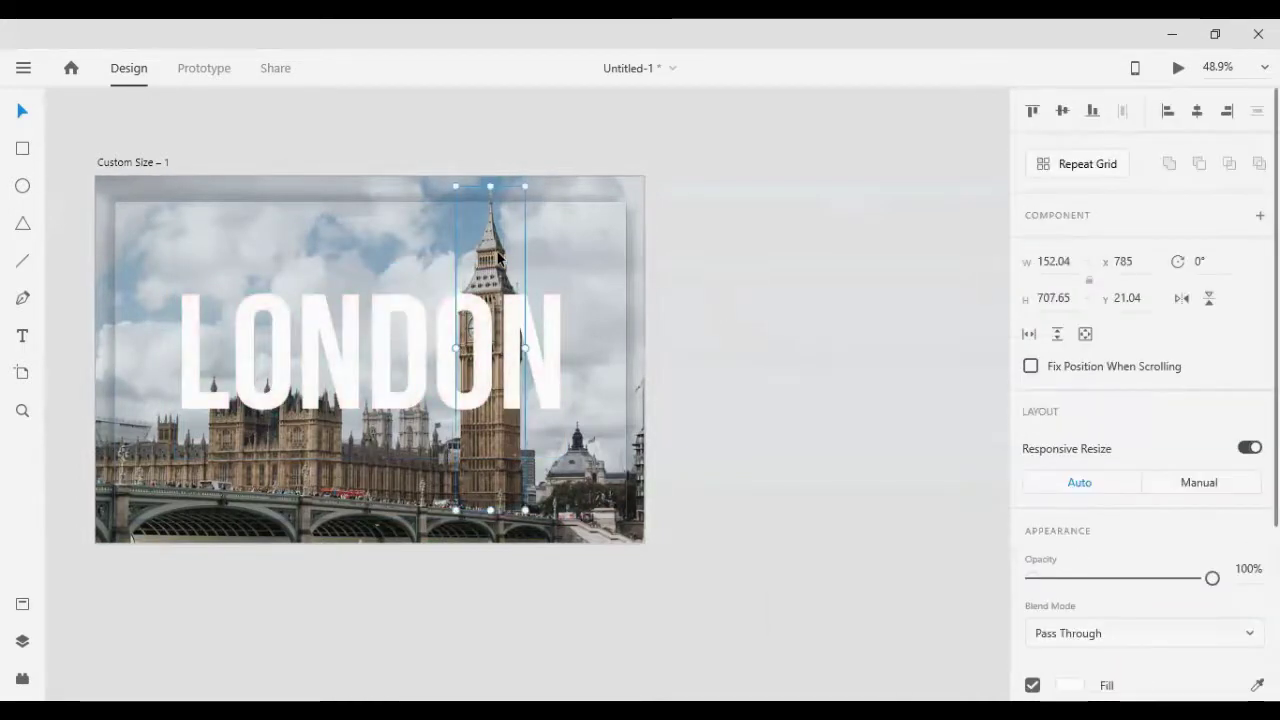
{"action": "key", "text": "ctrl+]"}
{"action": "key", "text": "ctrl+]"}
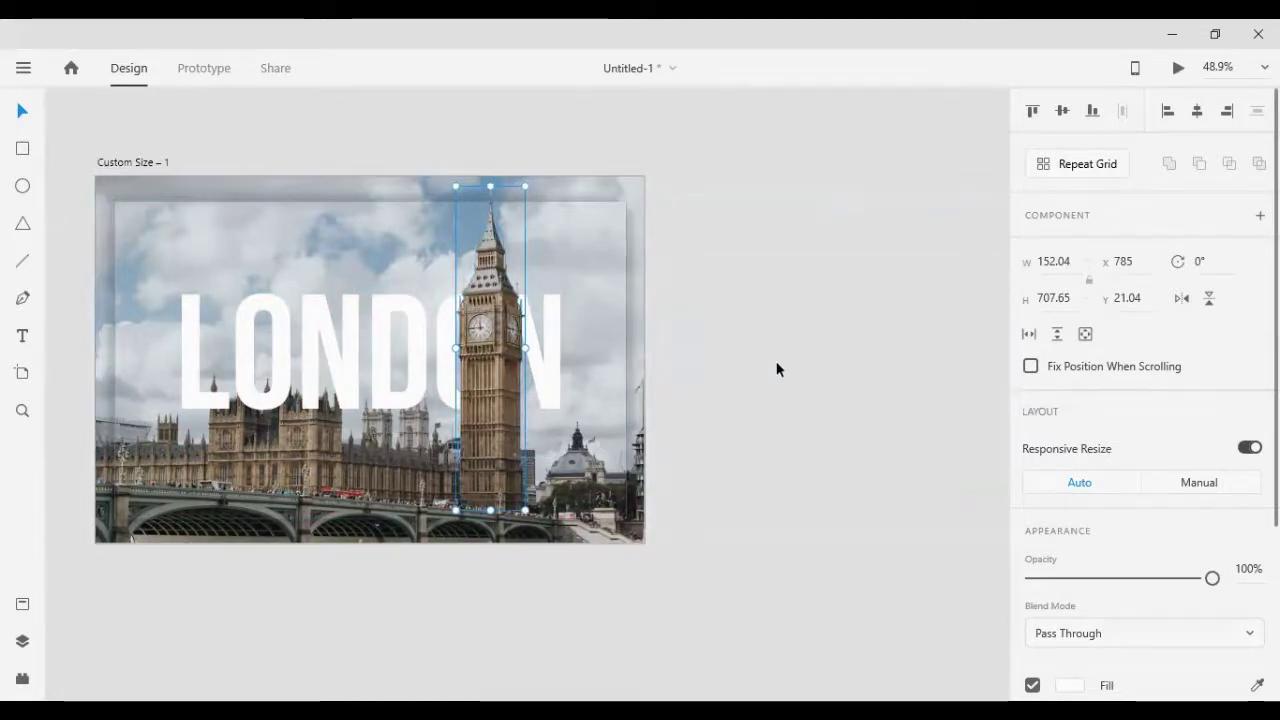
{"action": "left_click", "coordinate": [774, 418]}
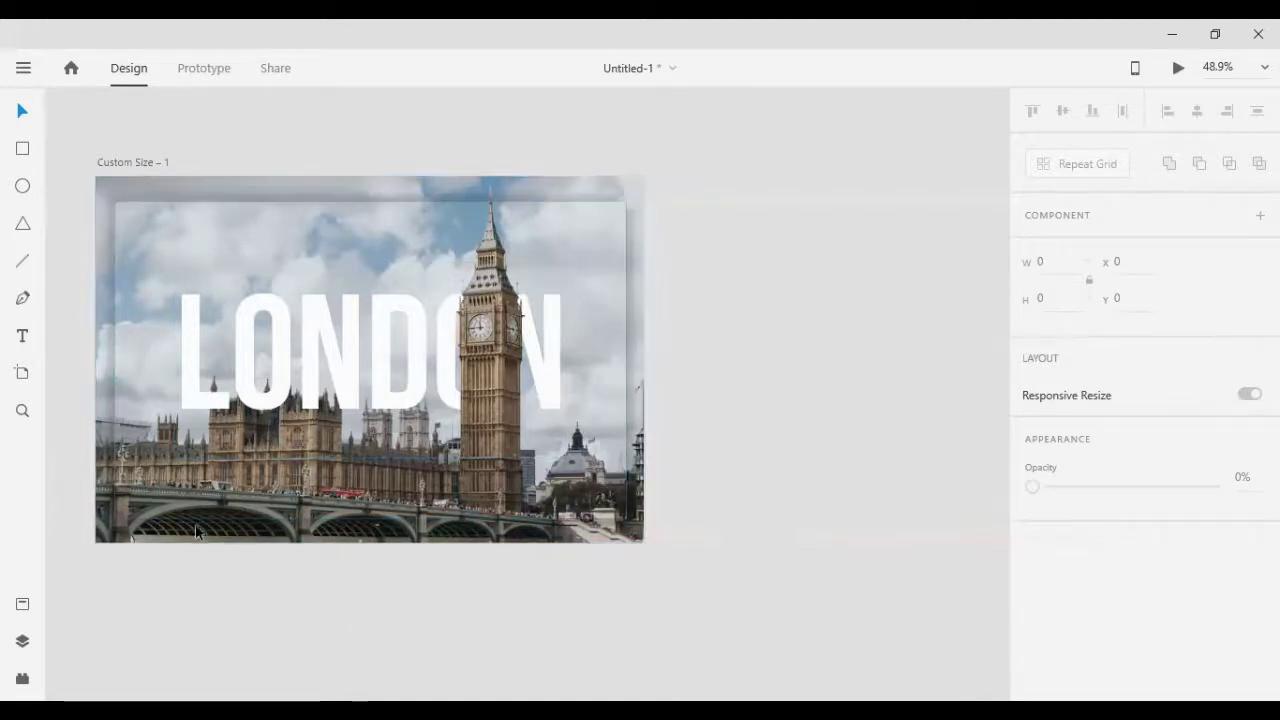
Step: Duplicate the LONDON text above the original and shrink the copy into a small logo
{"action": "scroll", "coordinate": [300, 410], "scroll_direction": "up", "scroll_amount": 3}
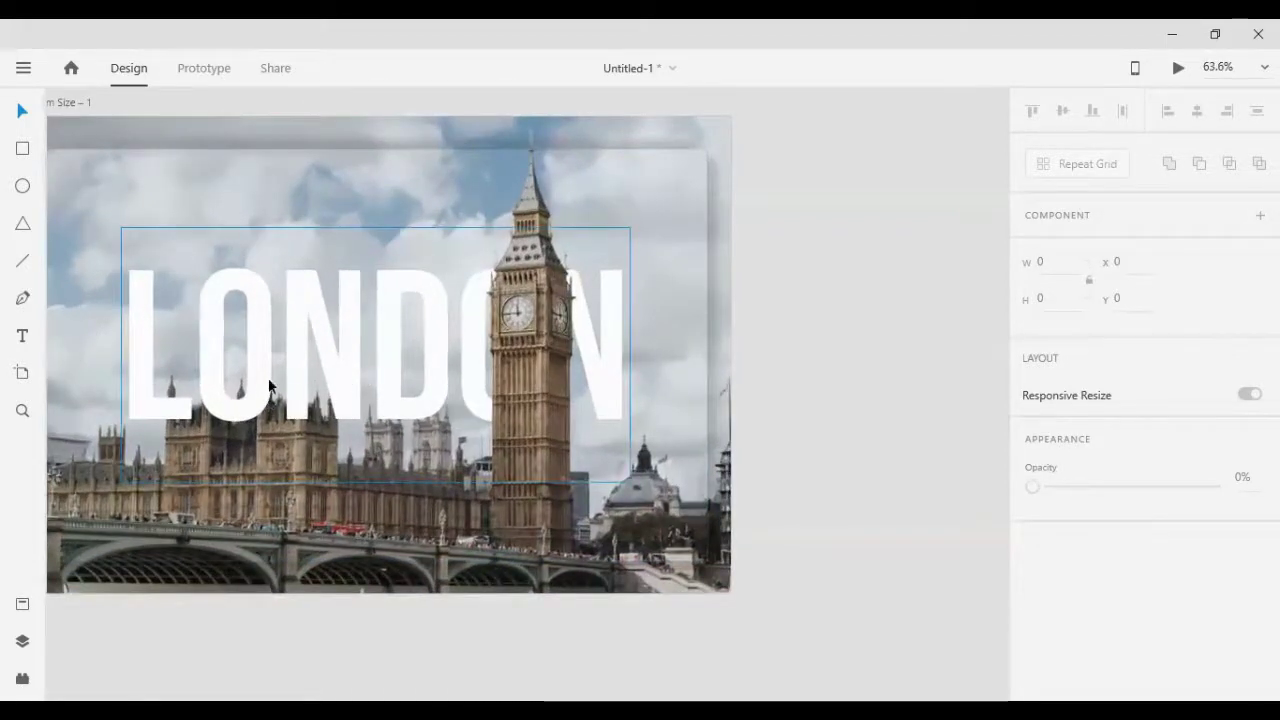
{"action": "scroll", "coordinate": [268, 377], "scroll_direction": "left", "scroll_amount": 1}
{"action": "scroll", "coordinate": [267, 360], "scroll_direction": "left", "scroll_amount": 1}
{"action": "scroll", "coordinate": [234, 310], "scroll_direction": "up", "scroll_amount": 2}
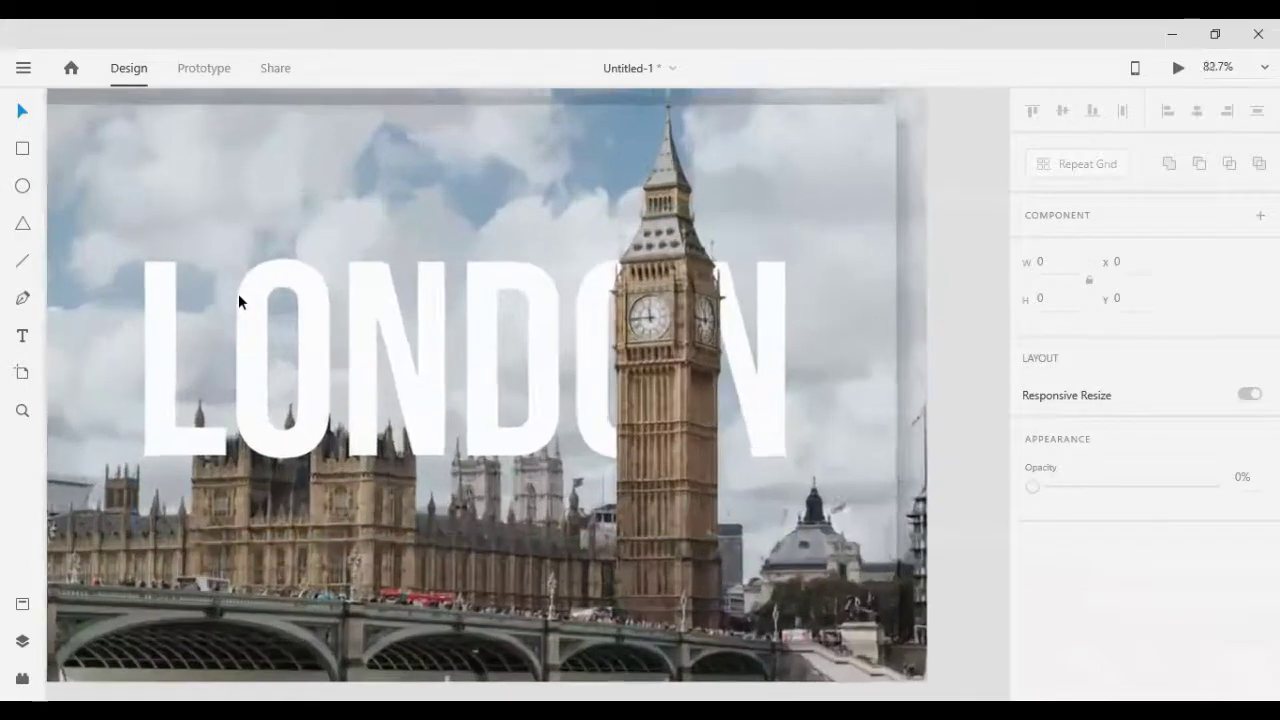
{"action": "scroll", "coordinate": [236, 312], "scroll_direction": "up", "scroll_amount": 2}
{"action": "scroll", "coordinate": [228, 340], "scroll_direction": "down", "scroll_amount": 2}
{"action": "scroll", "coordinate": [229, 343], "scroll_direction": "down", "scroll_amount": 2}
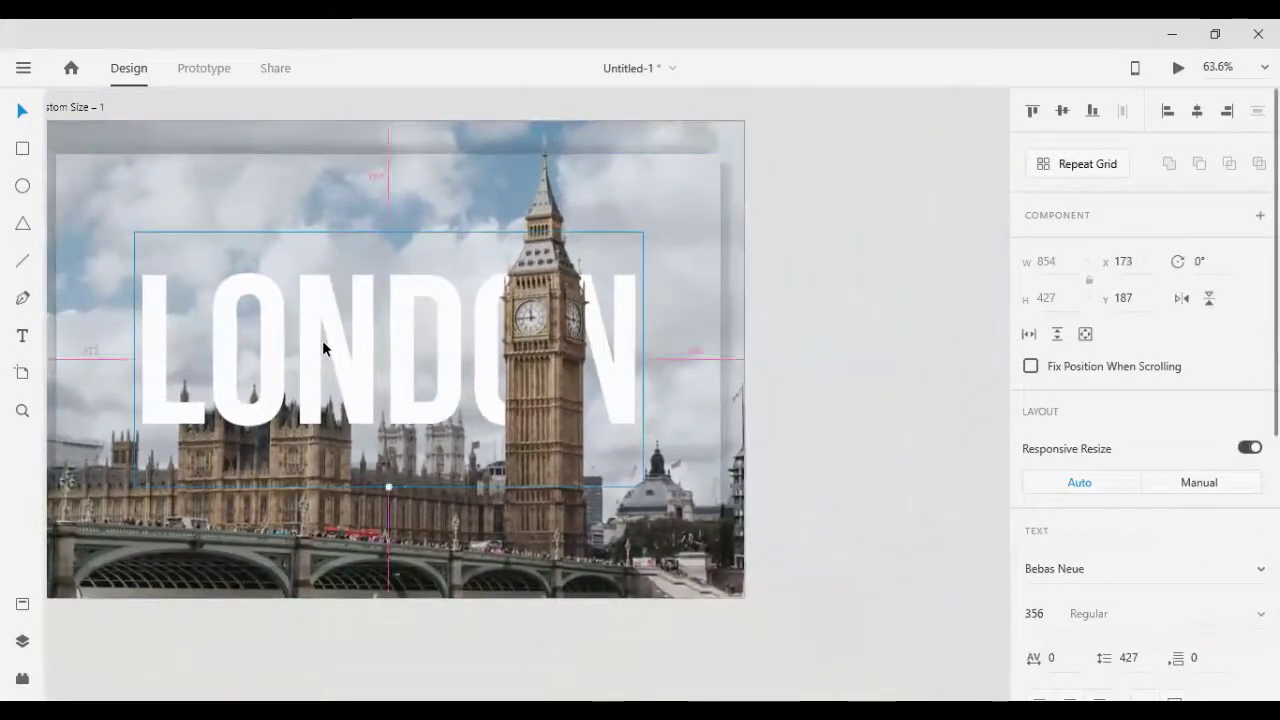
{"action": "mouse_move", "coordinate": [324, 340]}
{"action": "left_mouse_down"}
{"action": "mouse_move", "coordinate": [339, 218]}
{"action": "mouse_move", "coordinate": [273, 205]}
{"action": "left_mouse_up"}
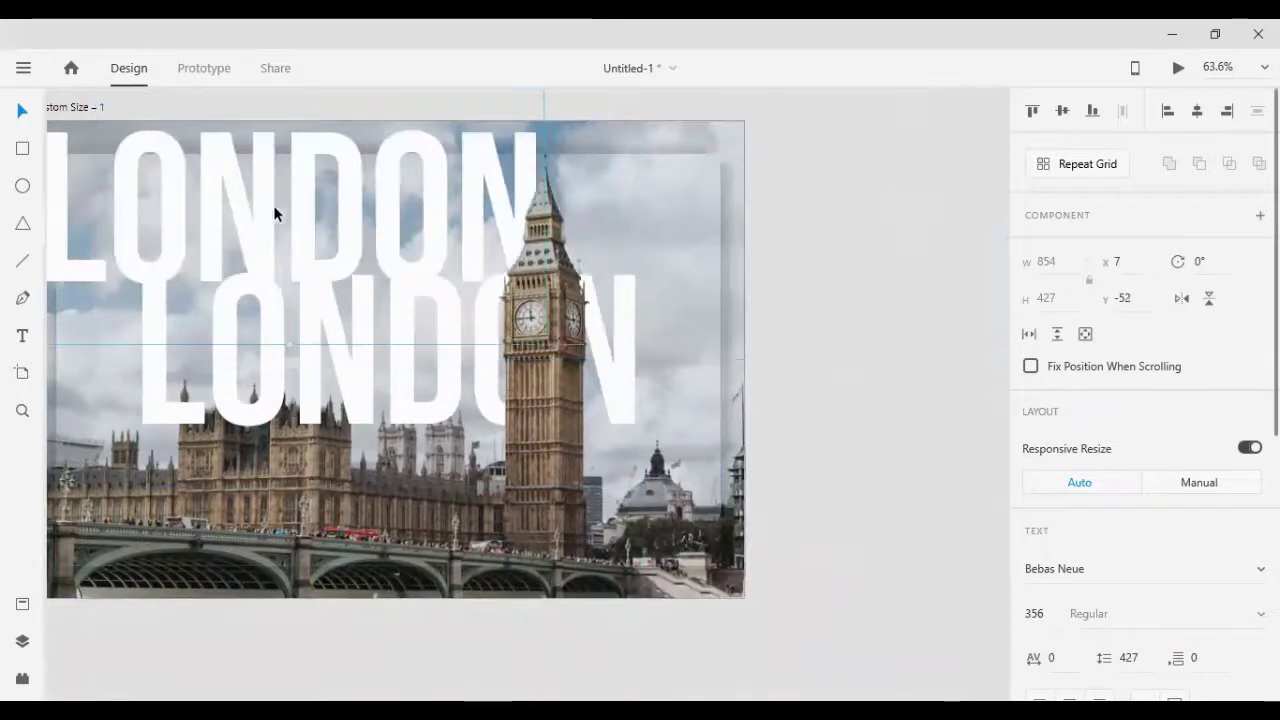
{"action": "double_click", "coordinate": [412, 224]}
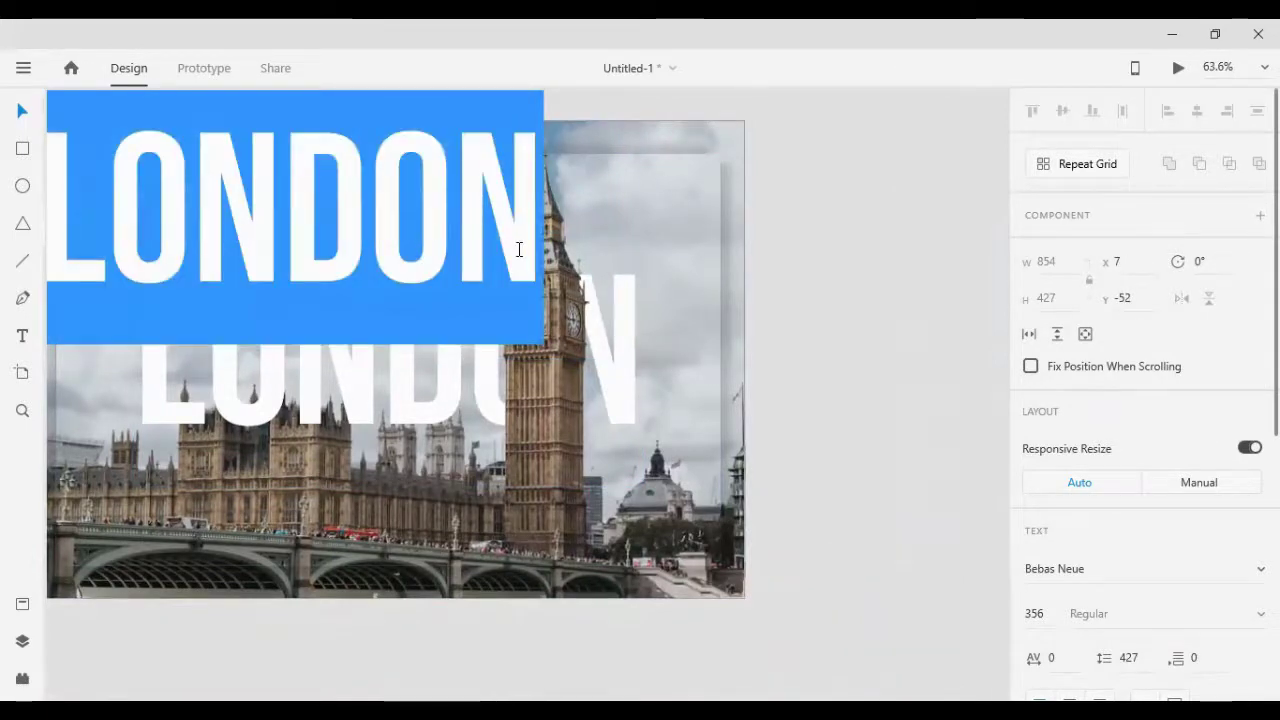
{"action": "key", "text": "Escape"}
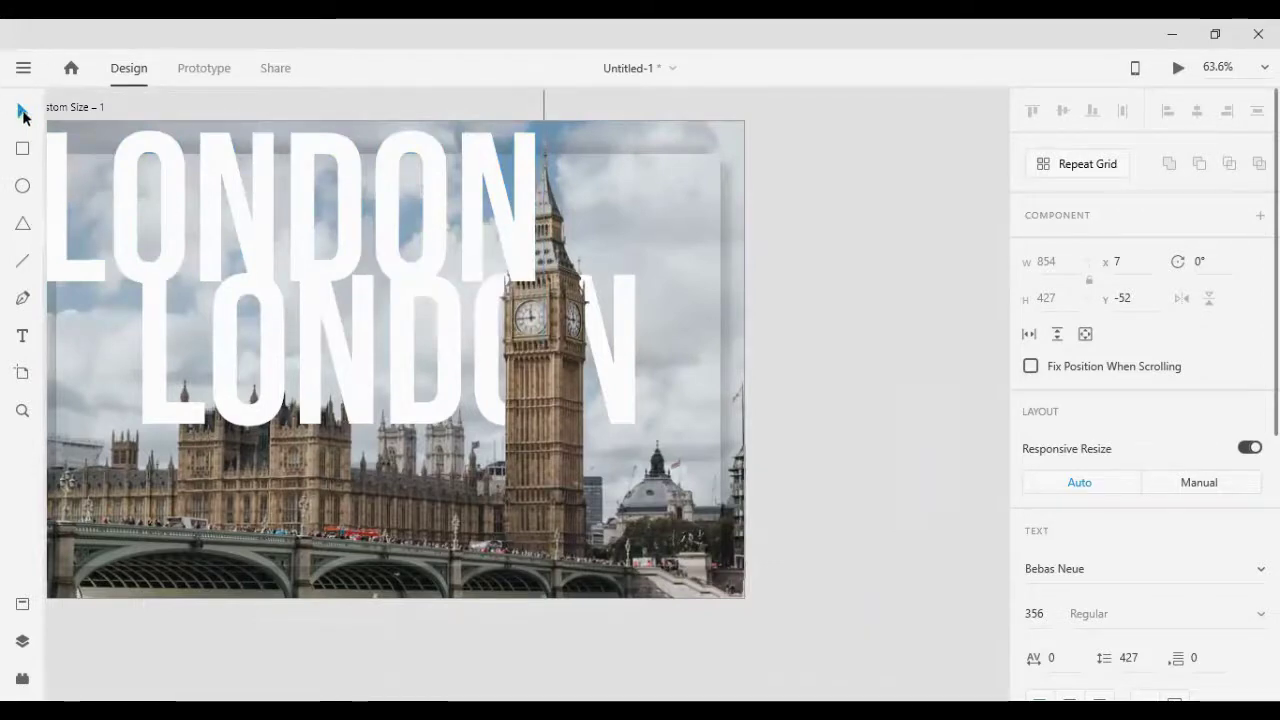
{"action": "left_click", "coordinate": [24, 115]}
{"action": "mouse_move", "coordinate": [272, 256]}
{"action": "left_mouse_down"}
{"action": "mouse_move", "coordinate": [262, 184]}
{"action": "mouse_move", "coordinate": [277, 295]}
{"action": "mouse_move", "coordinate": [228, 200]}
{"action": "mouse_move", "coordinate": [189, 214]}
{"action": "mouse_move", "coordinate": [191, 249]}
{"action": "mouse_move", "coordinate": [189, 179]}
{"action": "mouse_move", "coordinate": [140, 182]}
{"action": "mouse_move", "coordinate": [140, 214]}
{"action": "mouse_move", "coordinate": [145, 197]}
{"action": "mouse_move", "coordinate": [100, 183]}
{"action": "left_mouse_up"}
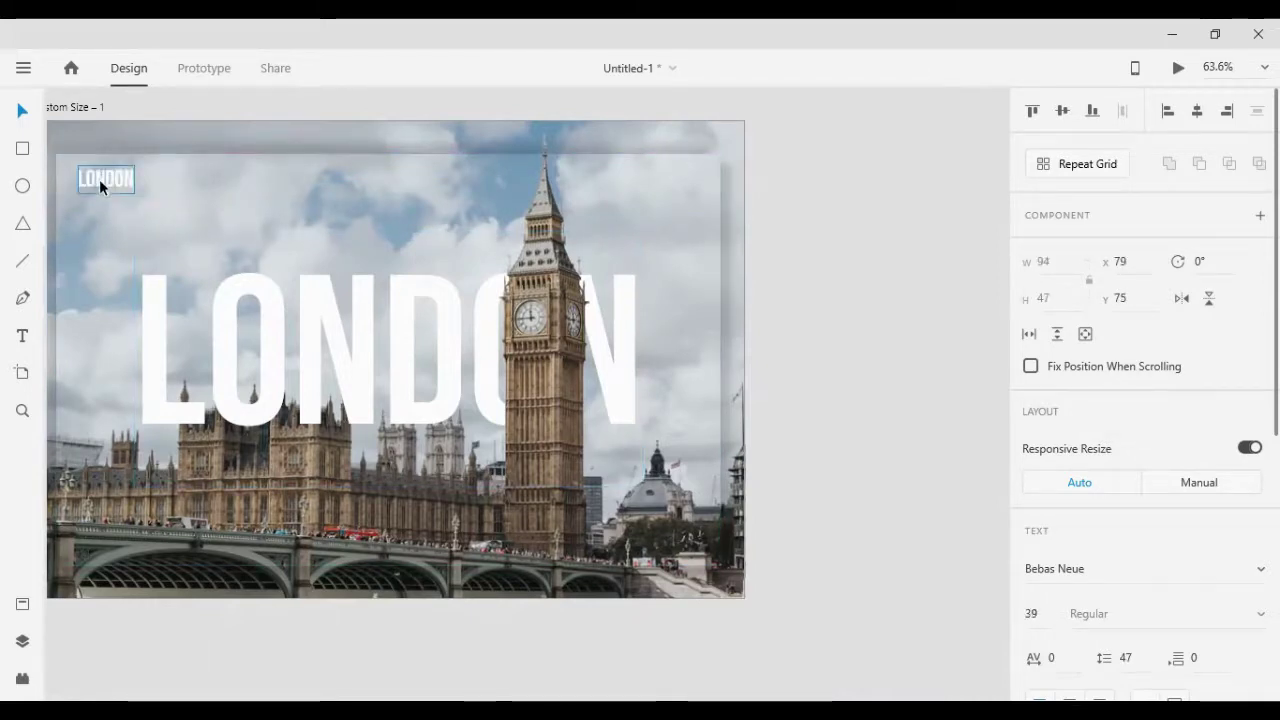
Step: Nudge the small LONDON toward the top-left and set its font size to 30
{"action": "key", "text": "shift+Left"}
{"action": "key", "text": "shift+Left"}
{"action": "key", "text": "shift+Left"}
{"action": "key", "text": "shift+Left"}
{"action": "key", "text": "Right"}
{"action": "key", "text": "Right"}
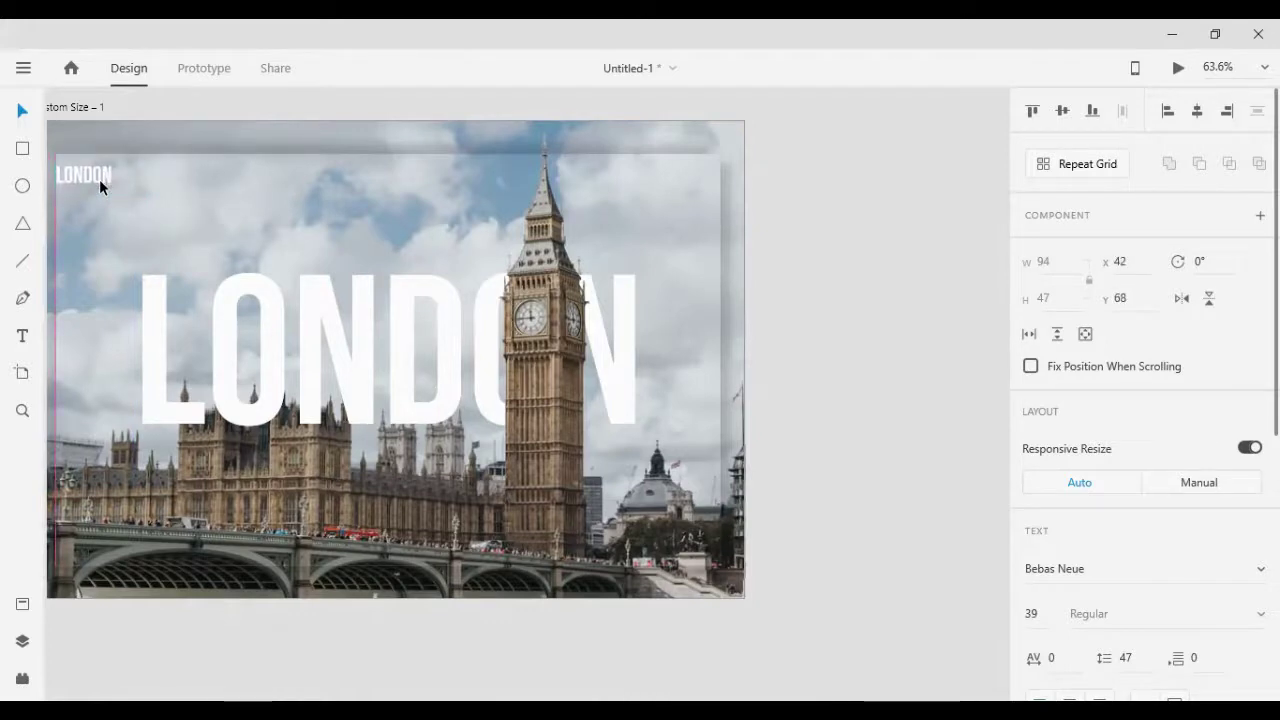
{"action": "key", "text": "shift+Up"}
{"action": "key", "text": "Up"}
{"action": "key", "text": "Up"}
{"action": "key", "text": "Up"}
{"action": "key", "text": "Up"}
{"action": "key", "text": "Up"}
{"action": "key", "text": "Up"}
{"action": "key", "text": "Up"}
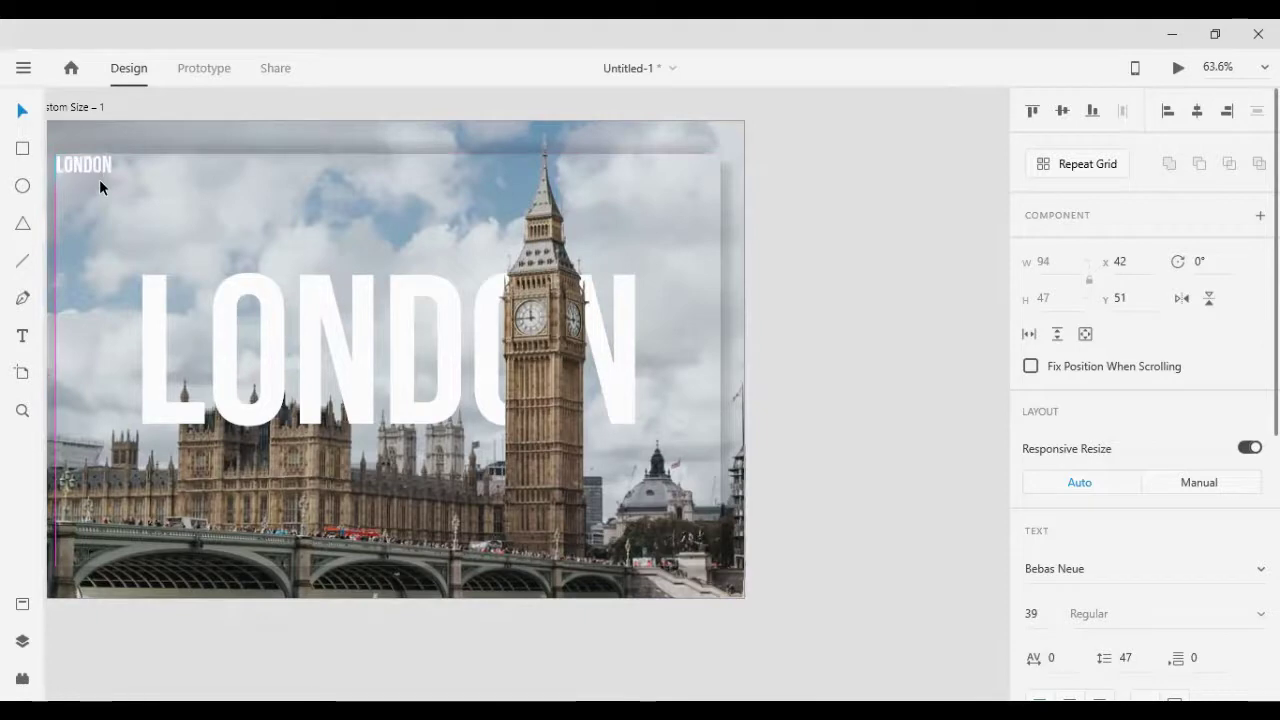
{"action": "key", "text": "shift+Down"}
{"action": "key", "text": "Down"}
{"action": "key", "text": "Down"}
{"action": "key", "text": "Down"}
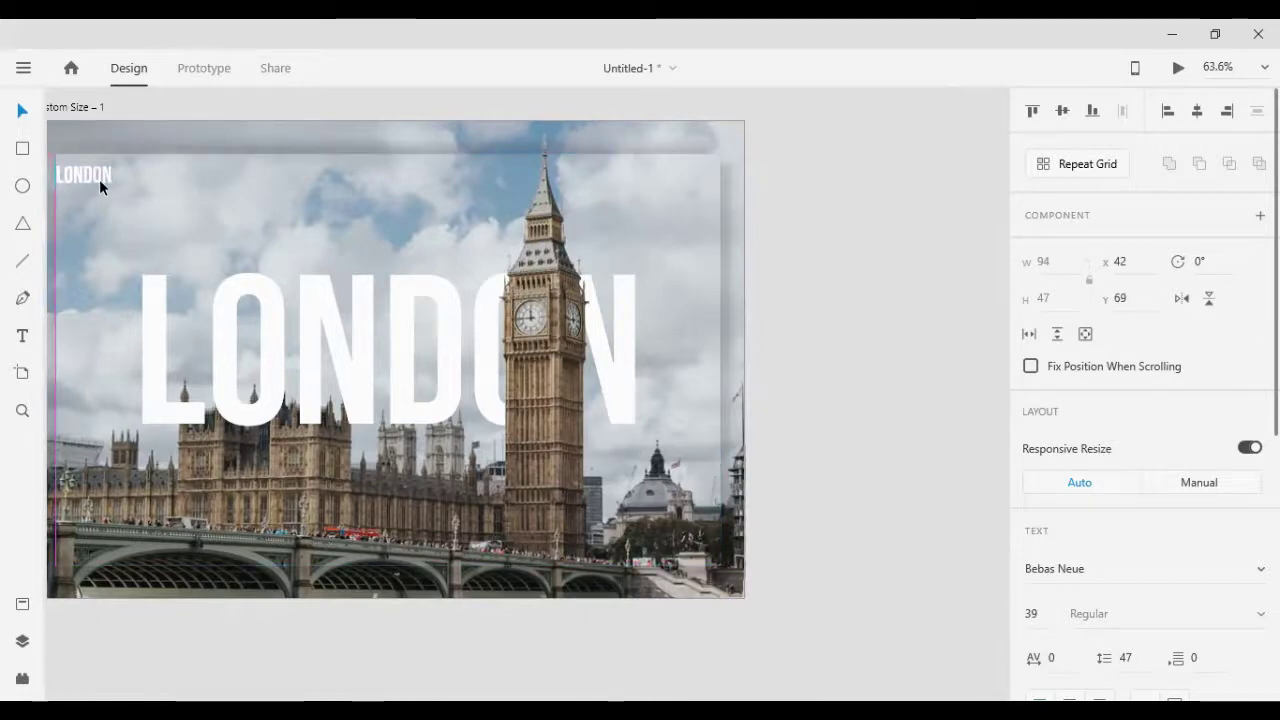
{"action": "key", "text": "shift+Right"}
{"action": "key", "text": "shift+Right"}
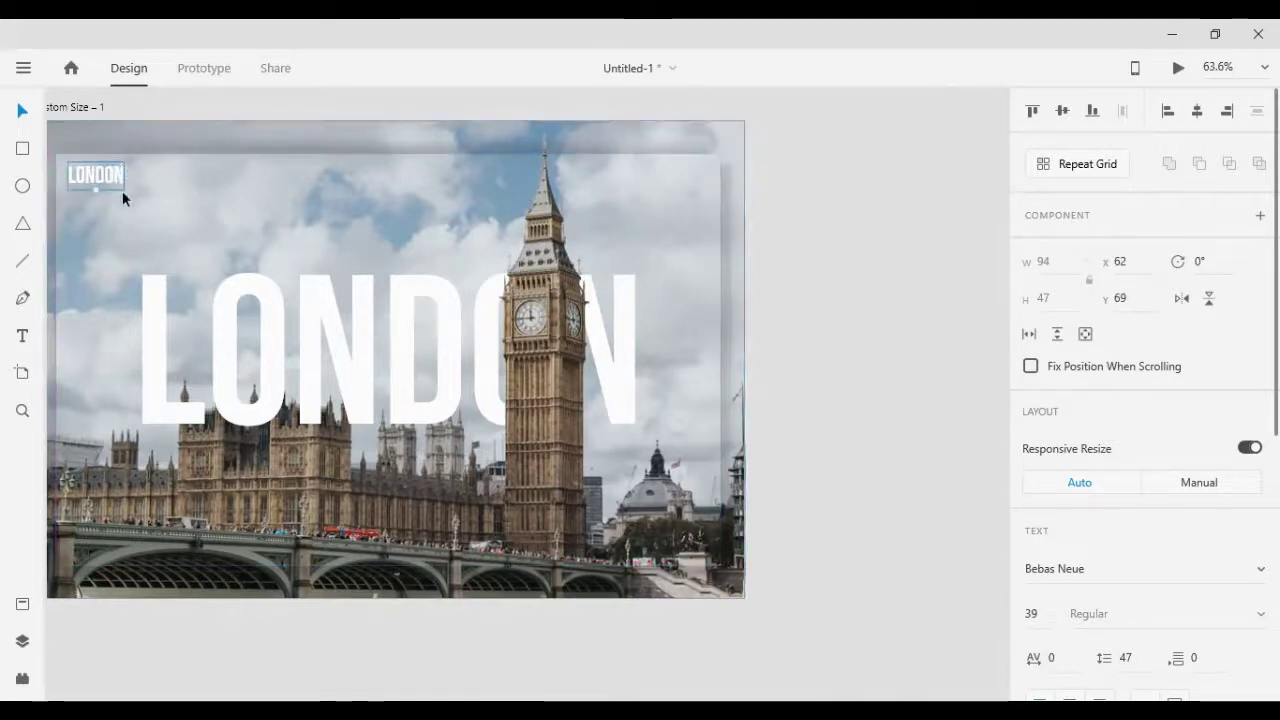
{"action": "left_click", "coordinate": [1033, 613]}
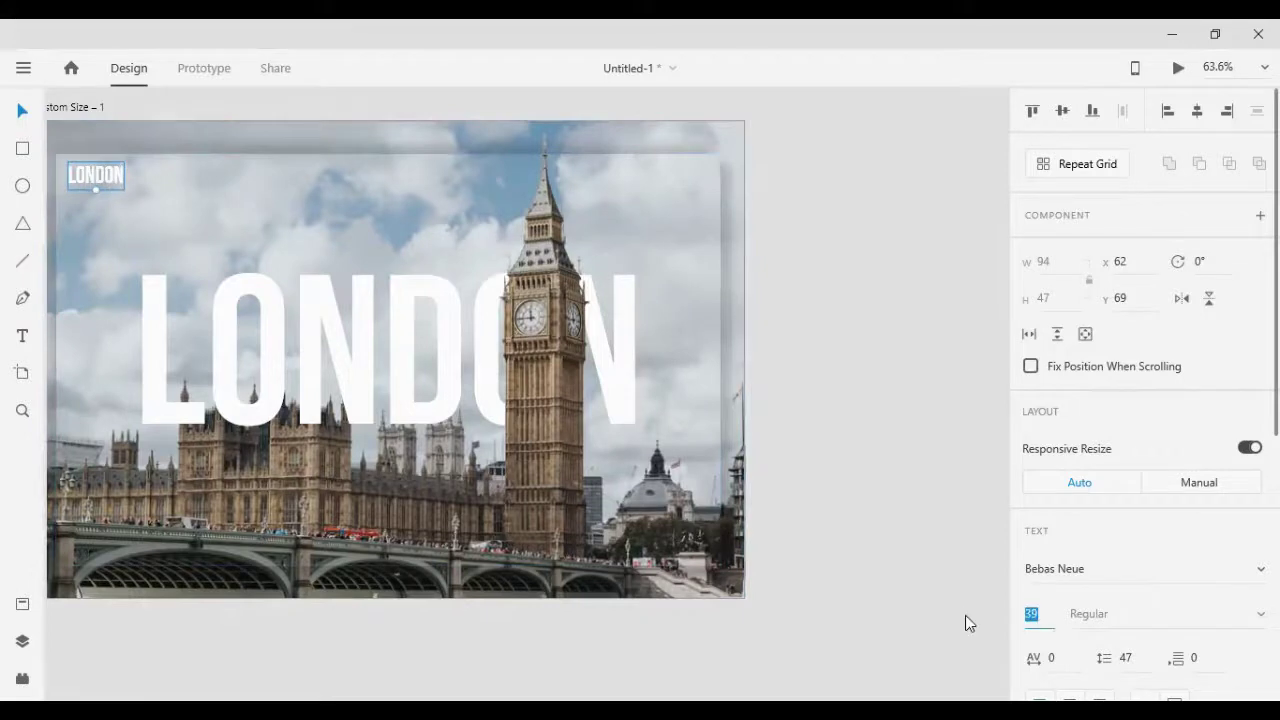
{"action": "type", "text": "30"}
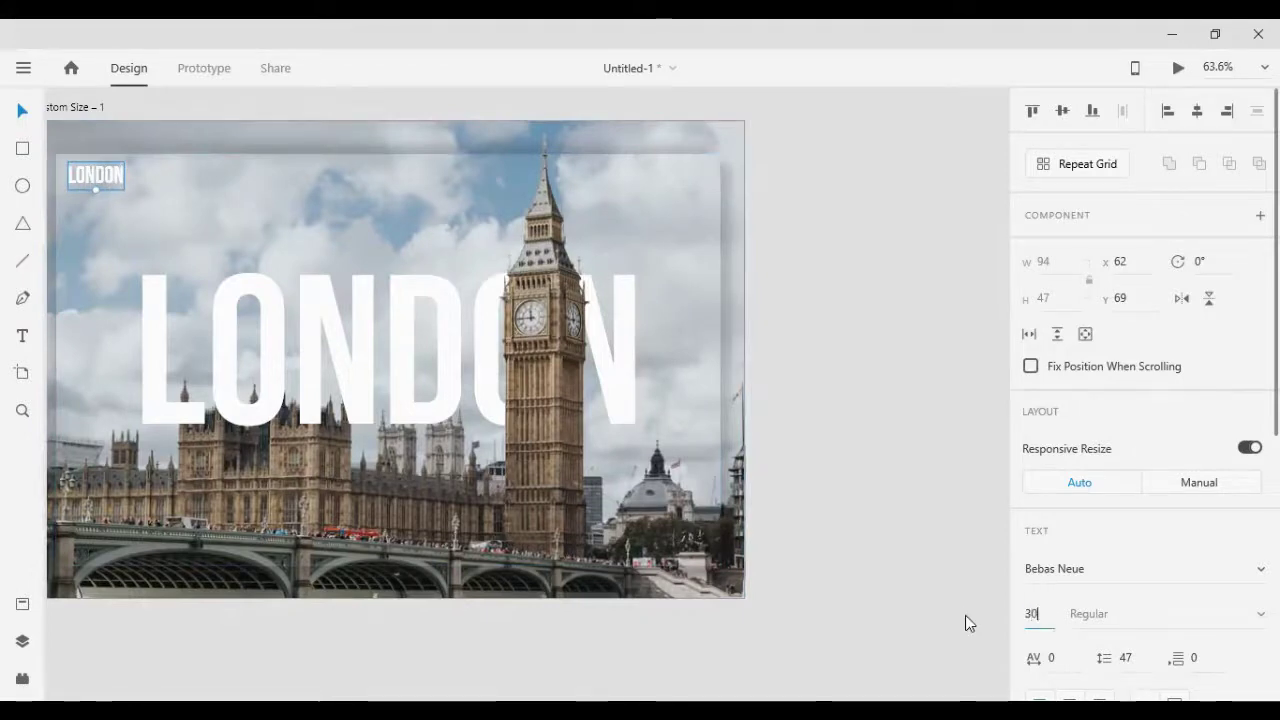
{"action": "key", "text": "Return"}
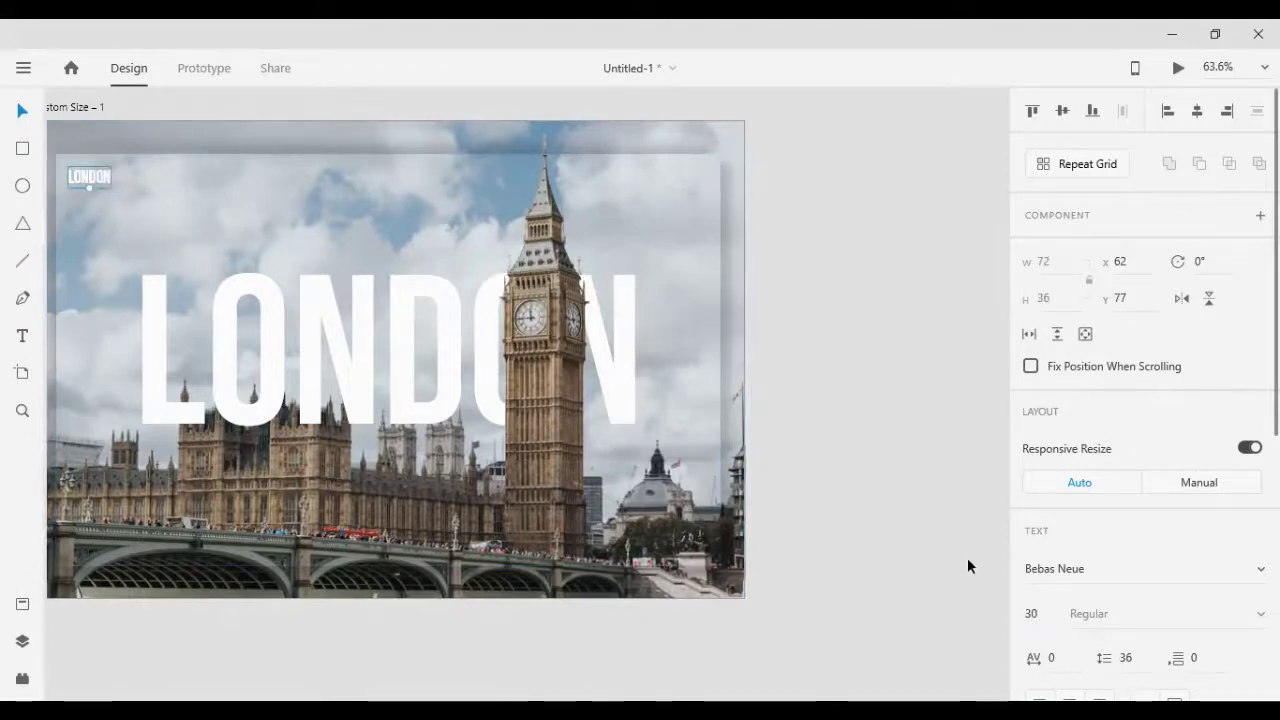
Step: Fine-tune the small LONDON logo into the frame's top-left corner
{"action": "key", "text": "shift+Left"}
{"action": "key", "text": "shift+Left"}
{"action": "key", "text": "shift+Up"}
{"action": "key", "text": "shift+Up"}
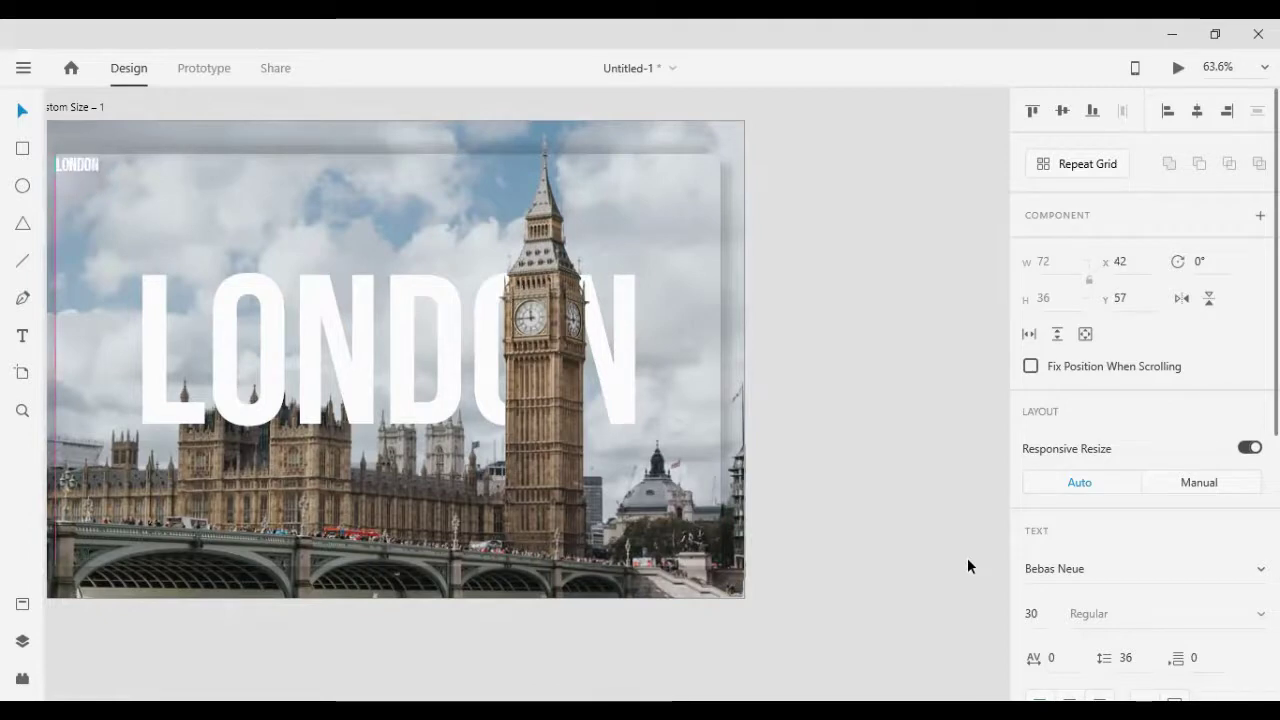
{"action": "key", "text": "Down"}
{"action": "key", "text": "Down"}
{"action": "key", "text": "Down"}
{"action": "key", "text": "Down"}
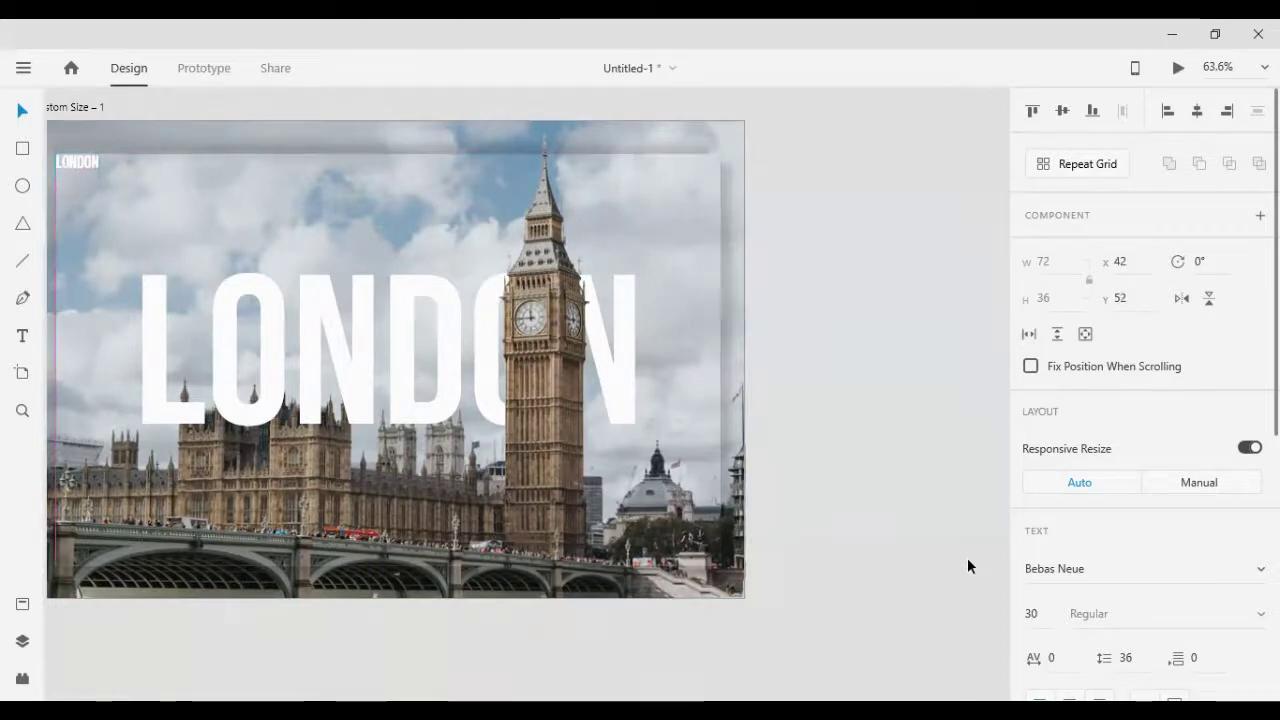
{"action": "key", "text": "Down"}
{"action": "key", "text": "shift+Right"}
{"action": "key", "text": "shift+Right"}
{"action": "key", "text": "shift+Down"}
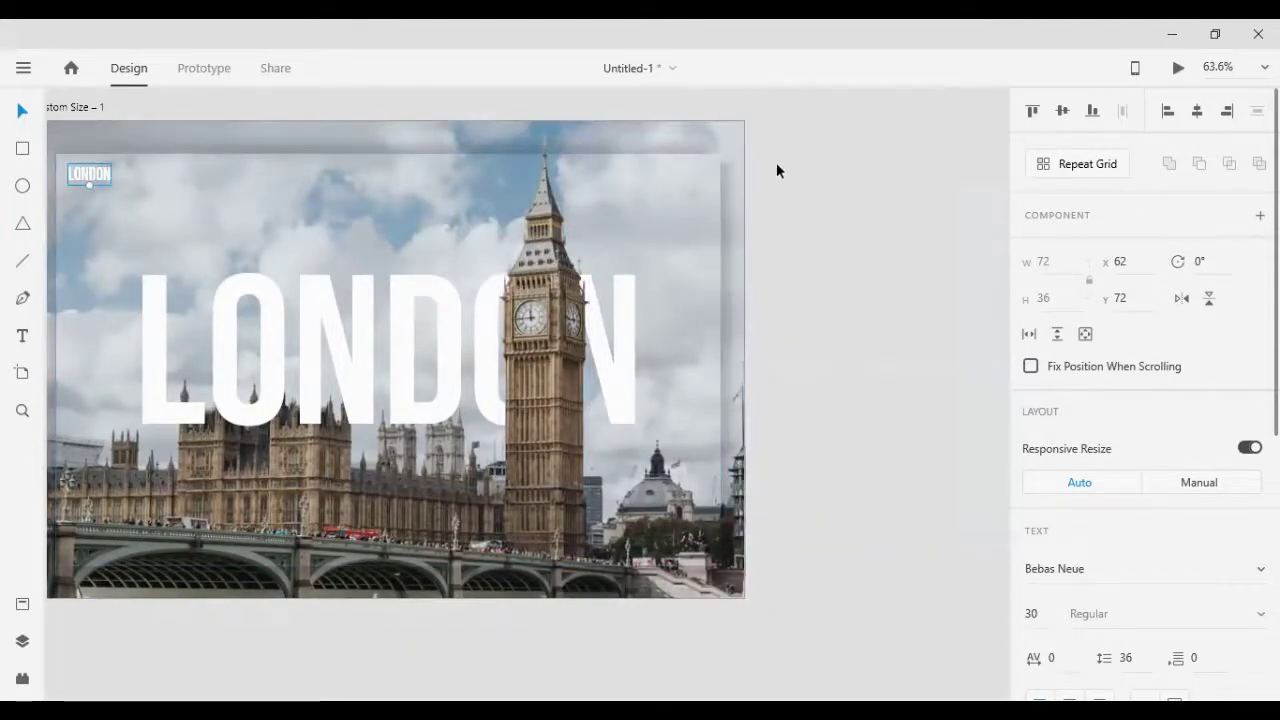
{"action": "key", "text": "ctrl+z"}
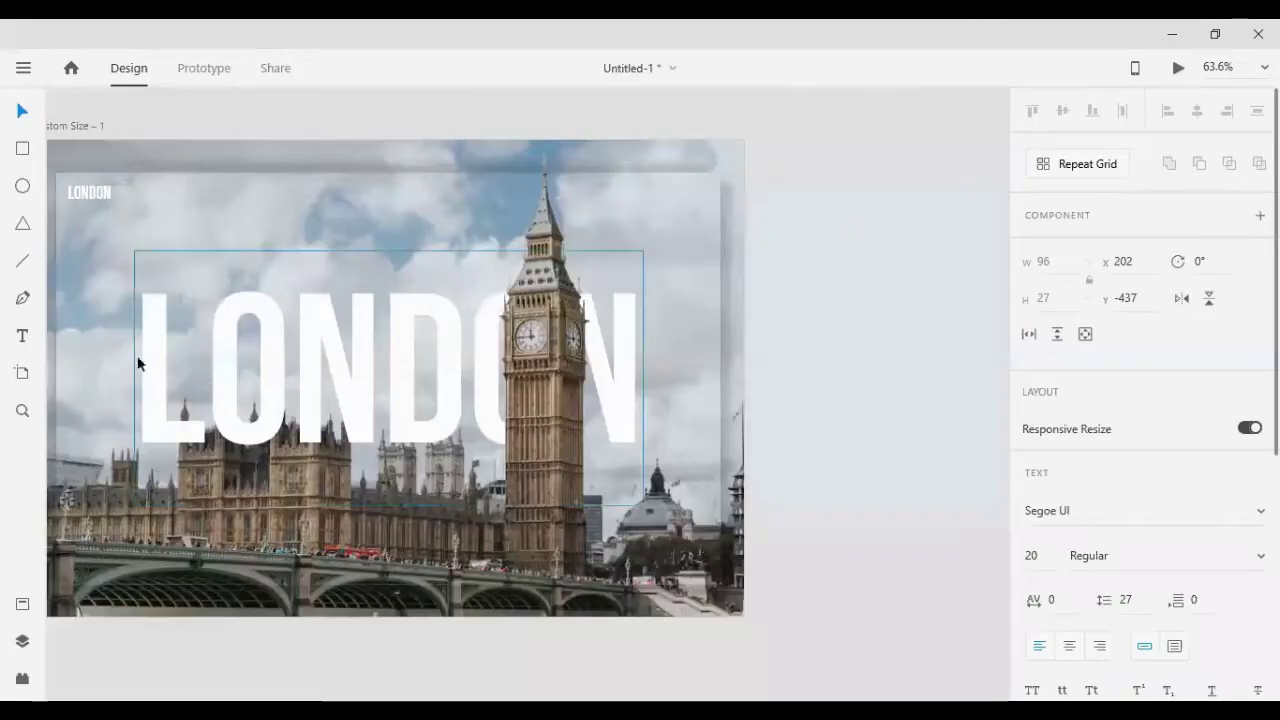
Step: Add an ATTRACTIONS text label just right of the small LONDON logo
{"action": "left_click", "coordinate": [22, 336]}
{"action": "left_click", "coordinate": [198, 207]}
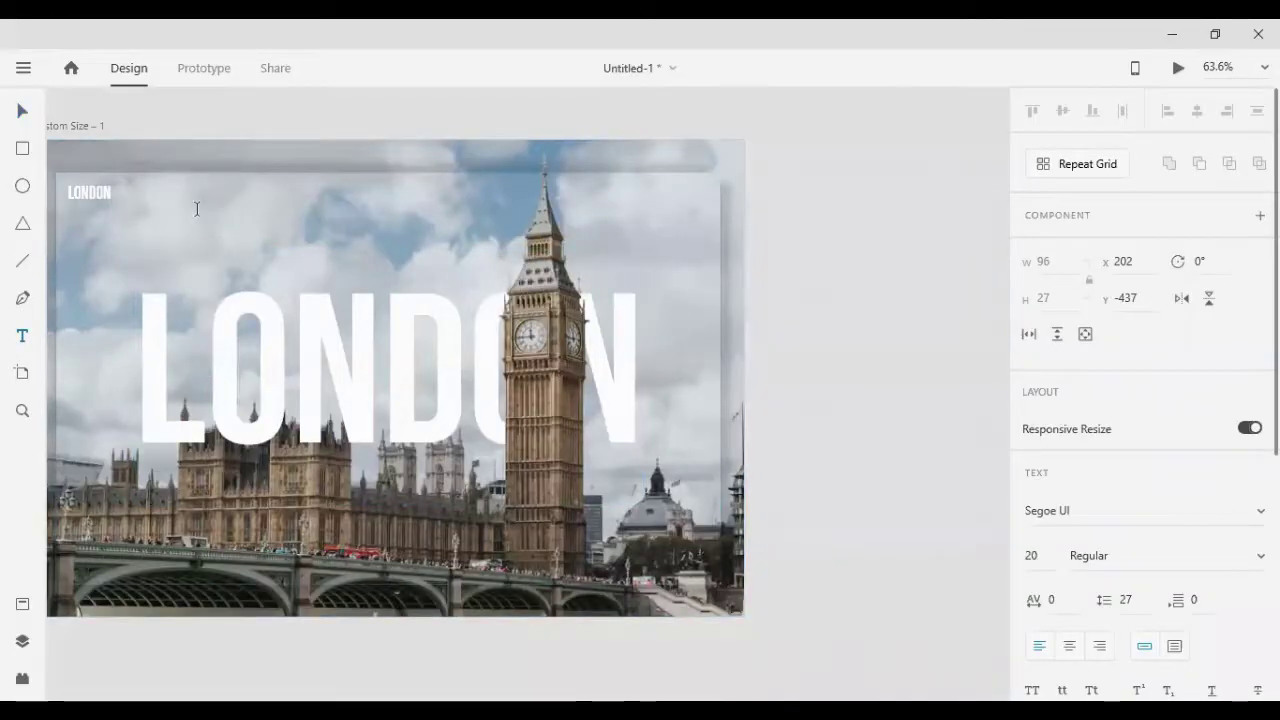
{"action": "type", "text": "ATTRACTIONS"}
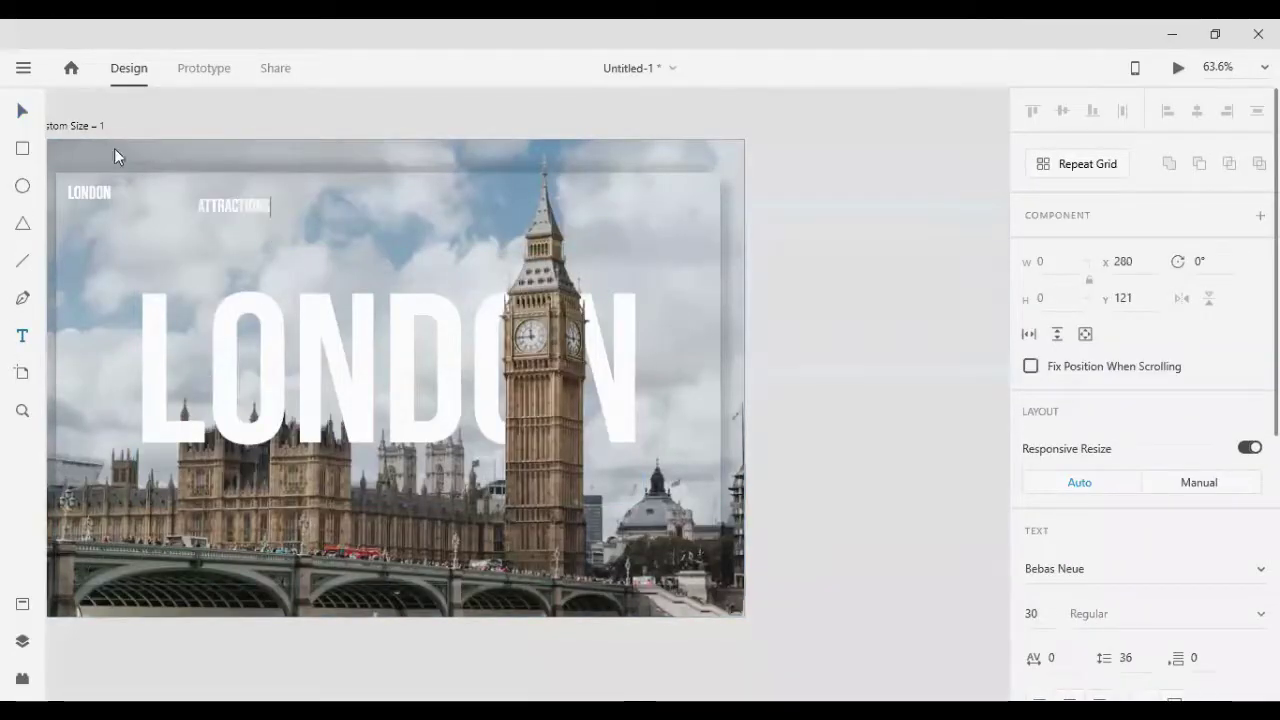
{"action": "left_click", "coordinate": [22, 110]}
{"action": "left_click_drag", "start_coordinate": [236, 203], "coordinate": [258, 196]}
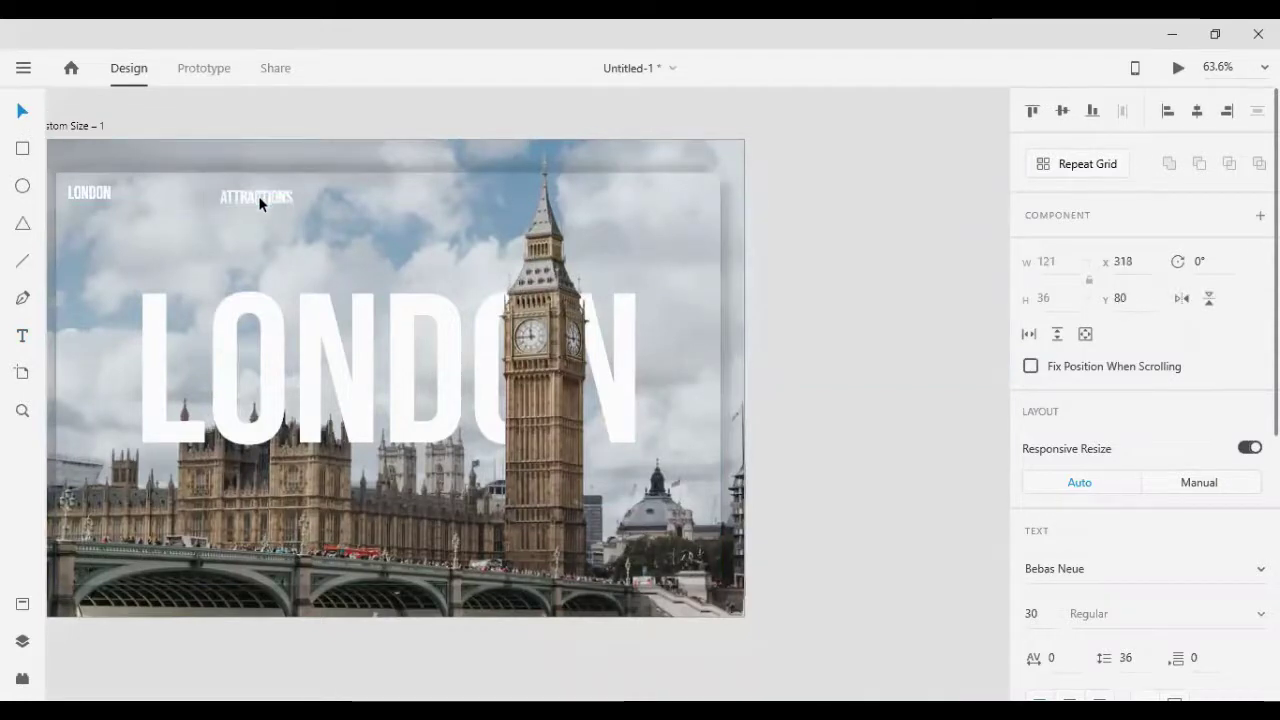
Step: Set the ATTRACTIONS label's font to Segoe UI
{"action": "left_click", "coordinate": [1100, 566]}
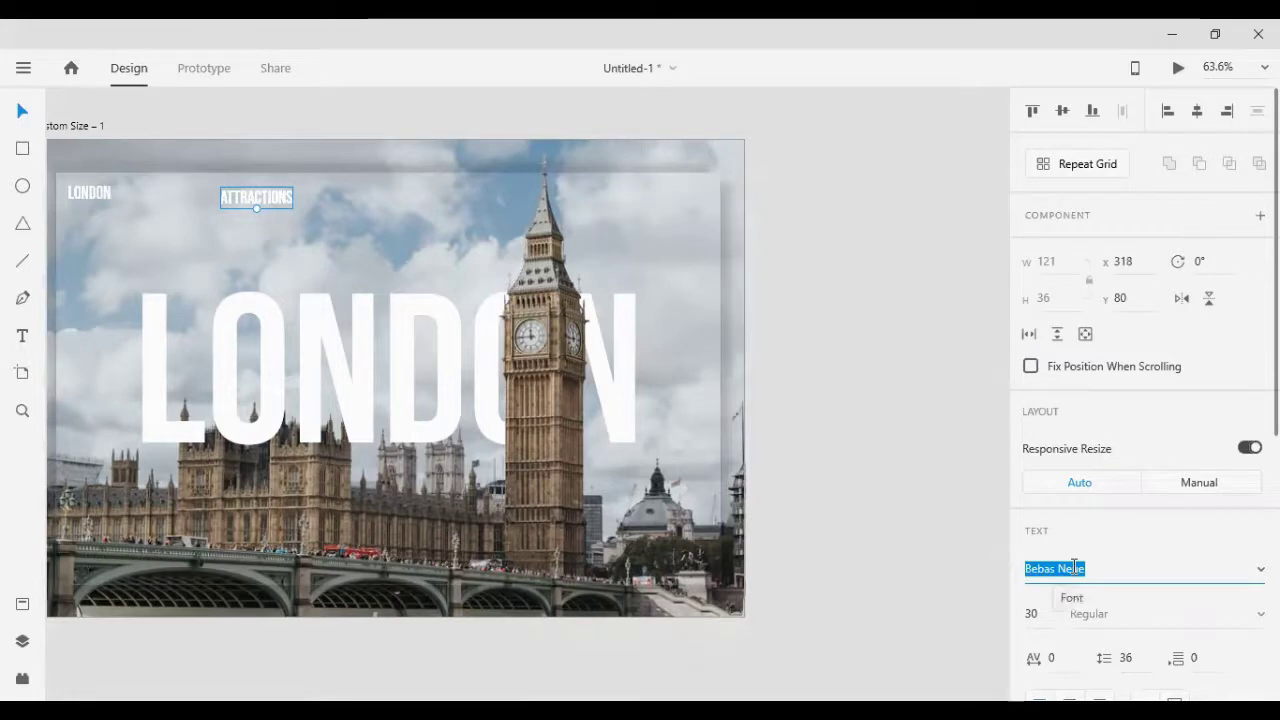
{"action": "type", "text": "S"}
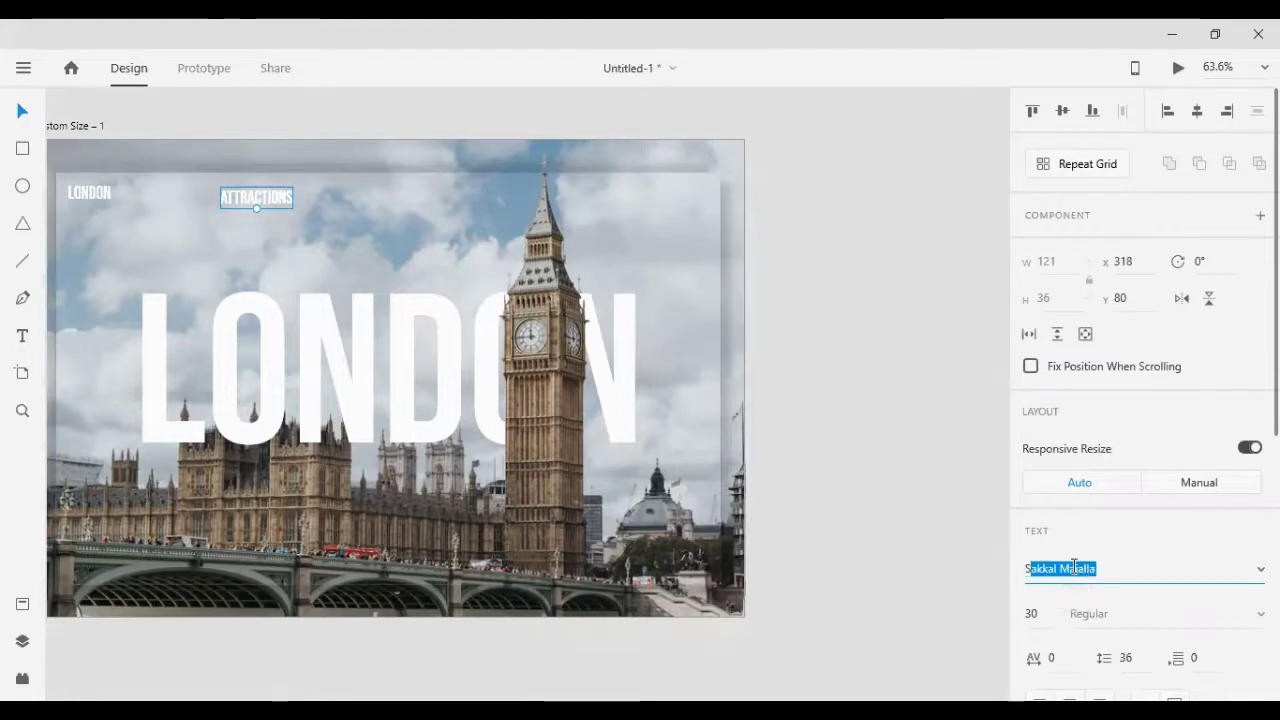
{"action": "type", "text": "egoe MDL2 Assets"}
{"action": "key", "text": "End"}
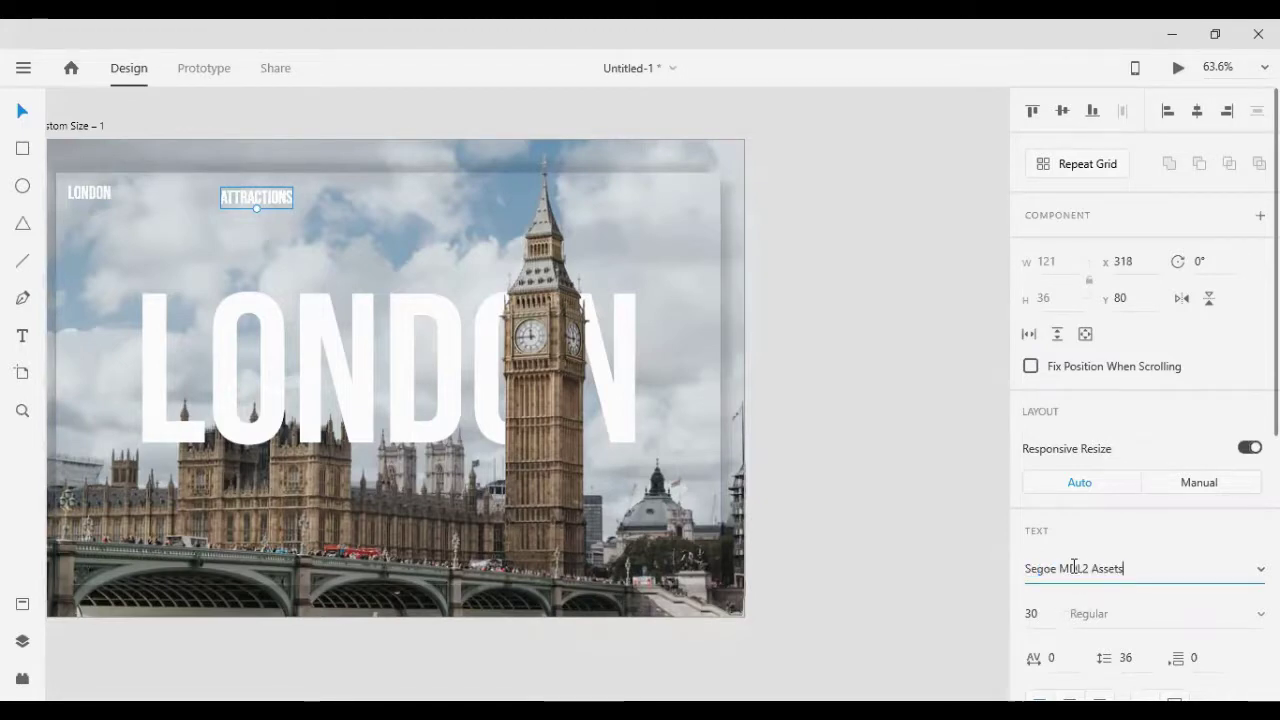
{"action": "key", "text": "BackSpace"}
{"action": "key", "text": "BackSpace"}
{"action": "key", "text": "BackSpace"}
{"action": "key", "text": "BackSpace"}
{"action": "key", "text": "BackSpace"}
{"action": "key", "text": "Return"}
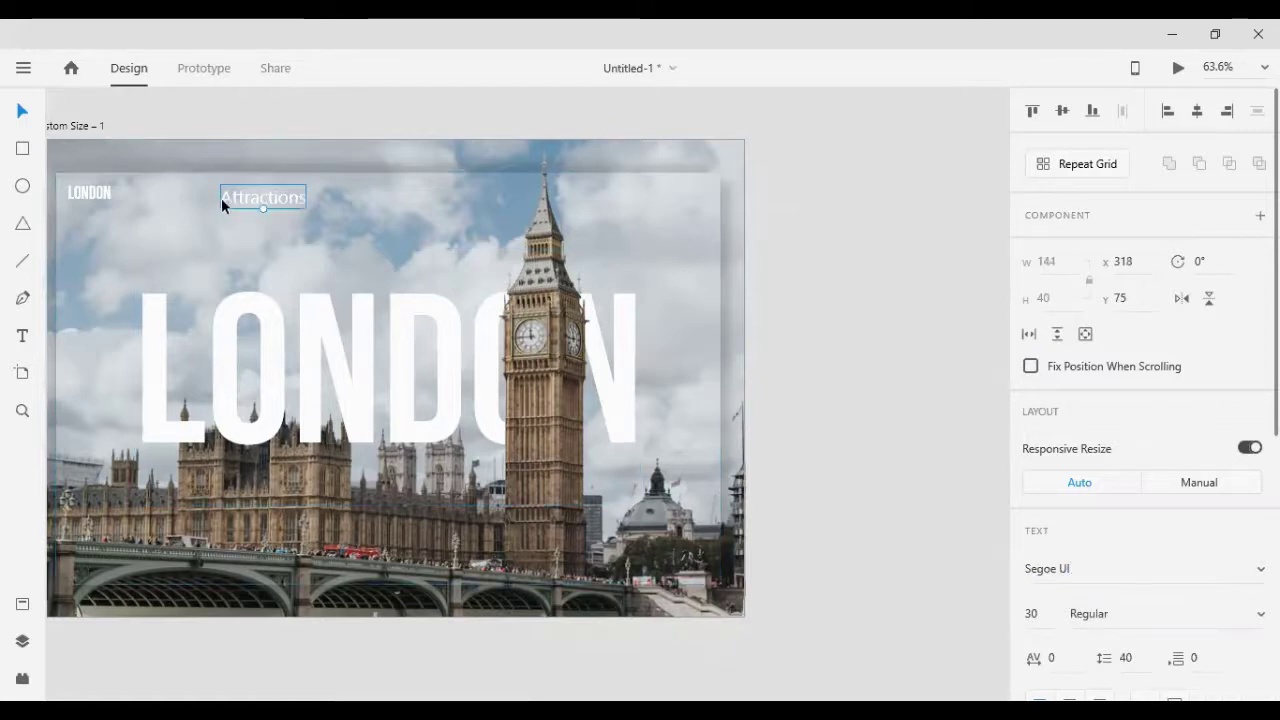
Step: Retype the label so ATTRACTIONS appears entirely in capitals
{"action": "double_click", "coordinate": [232, 196]}
{"action": "left_click", "coordinate": [234, 198]}
{"action": "double_click", "coordinate": [234, 198]}
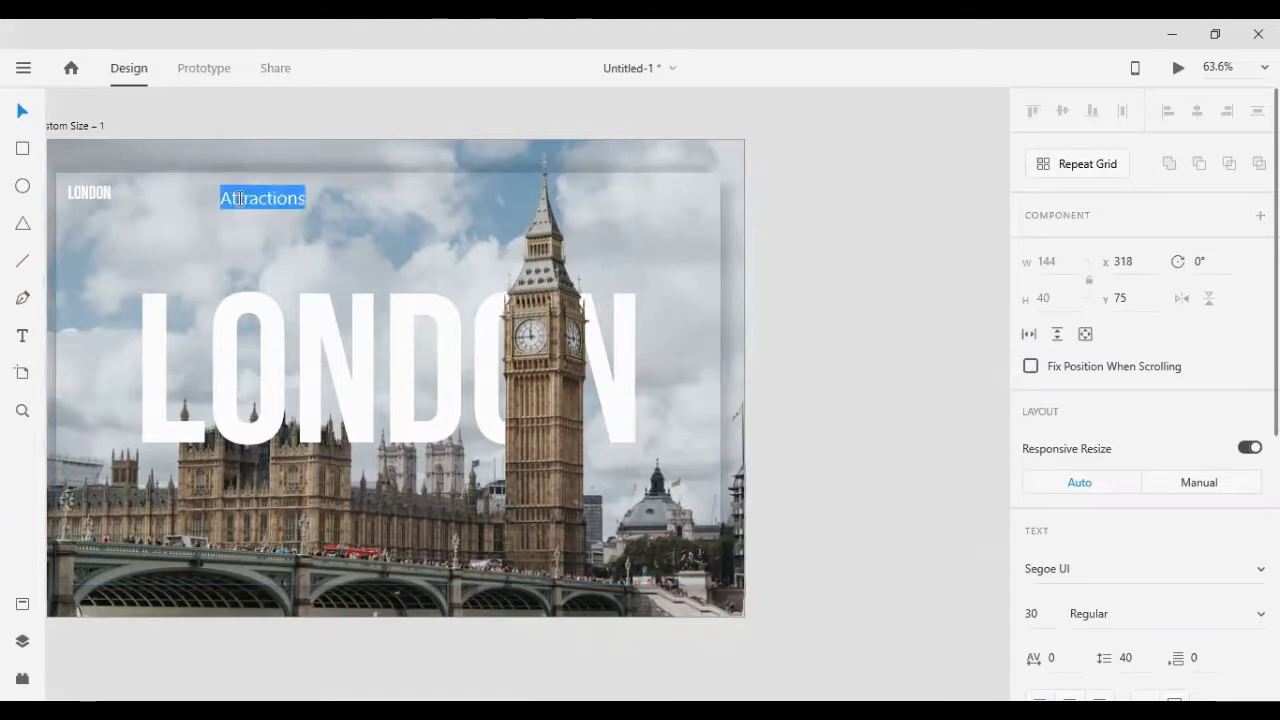
{"action": "left_click", "coordinate": [237, 199]}
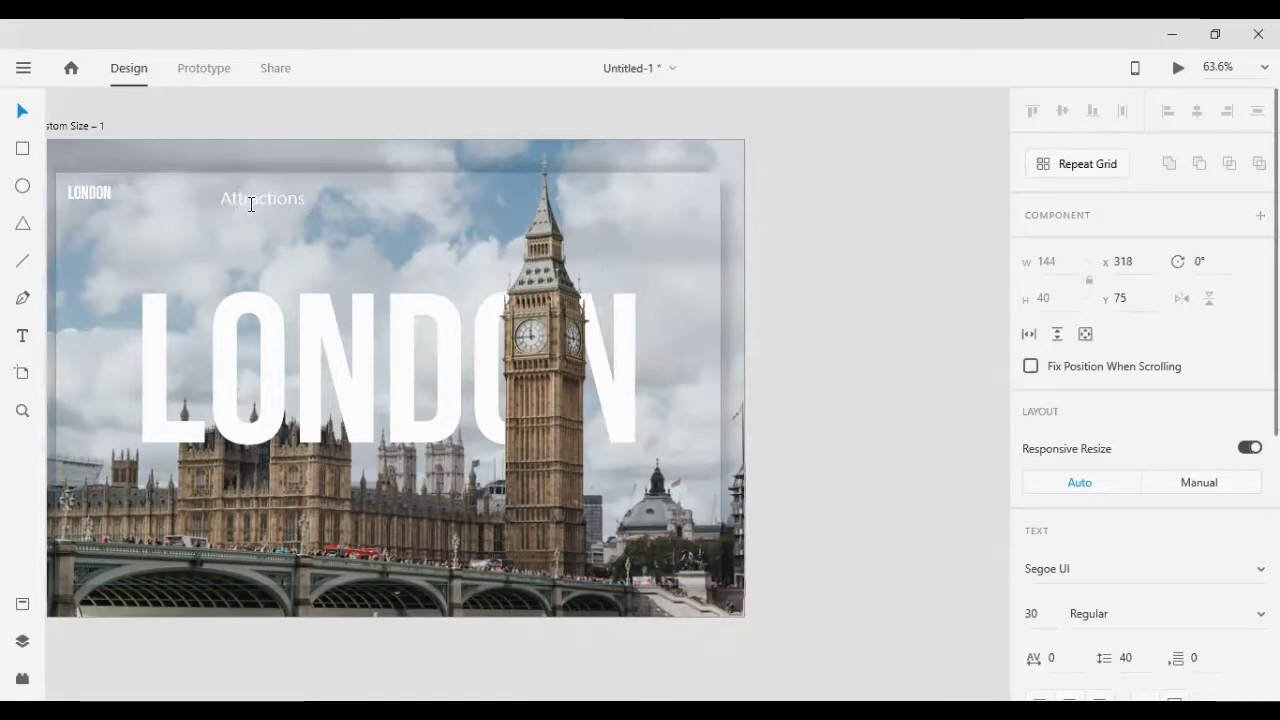
{"action": "key", "text": "BackSpace"}
{"action": "type", "text": "l"}
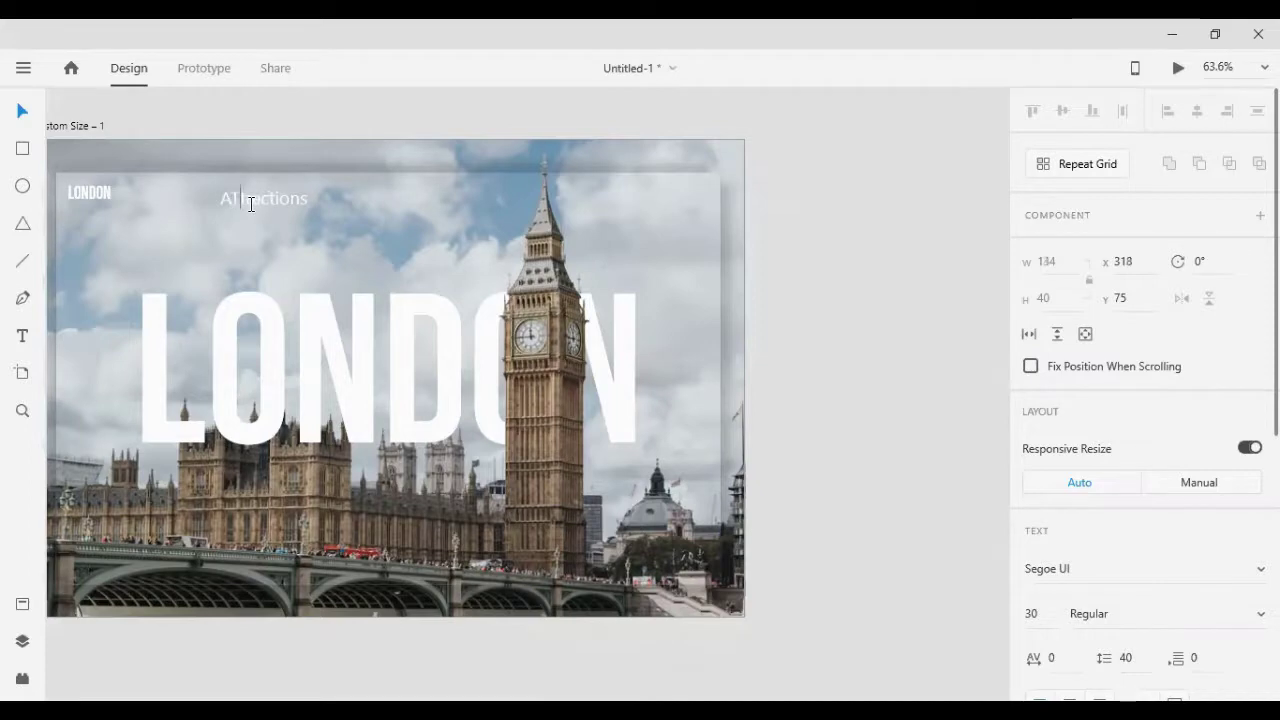
{"action": "type", "text": "ltr"}
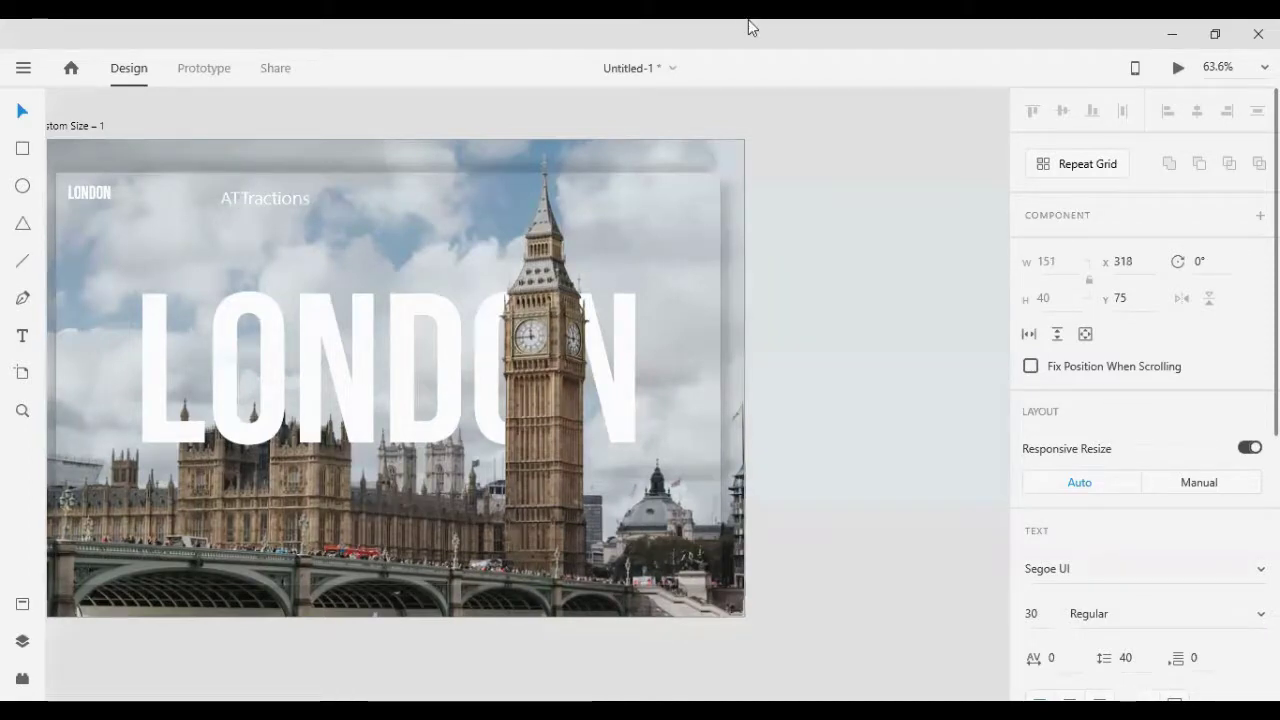
{"action": "key", "text": "Delete"}
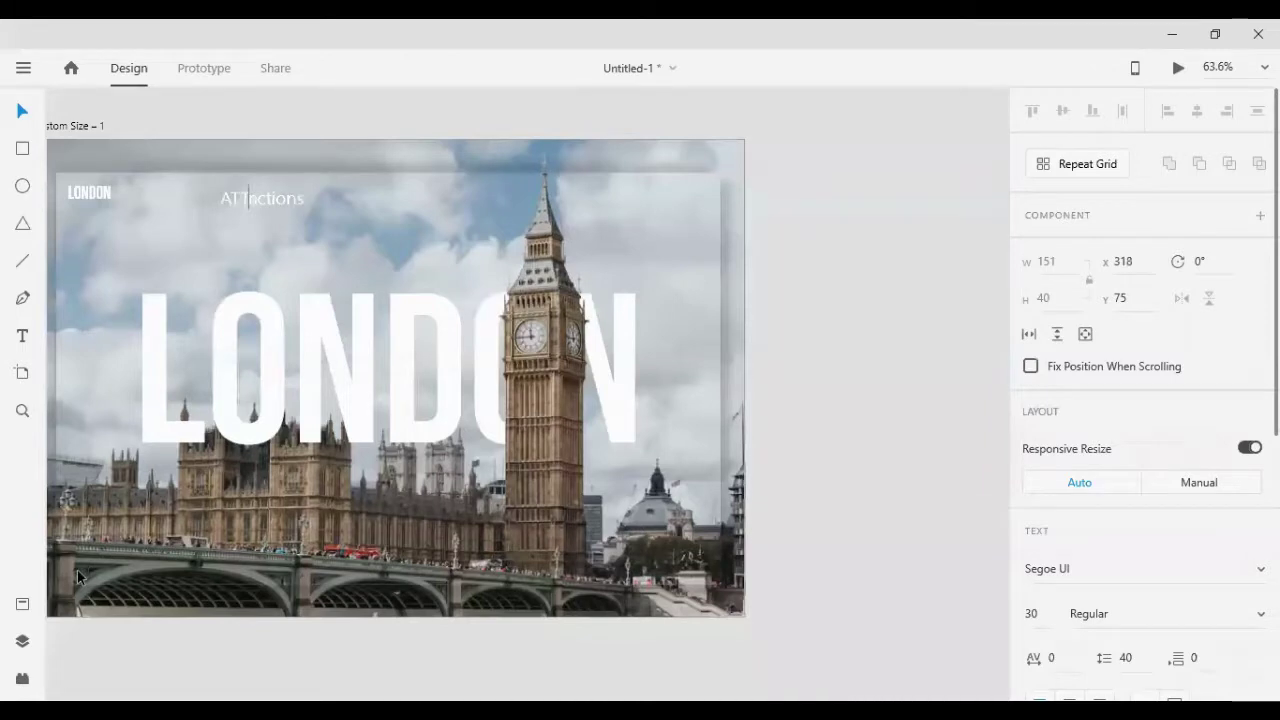
{"action": "key", "text": "Delete"}
{"action": "key", "text": "Delete"}
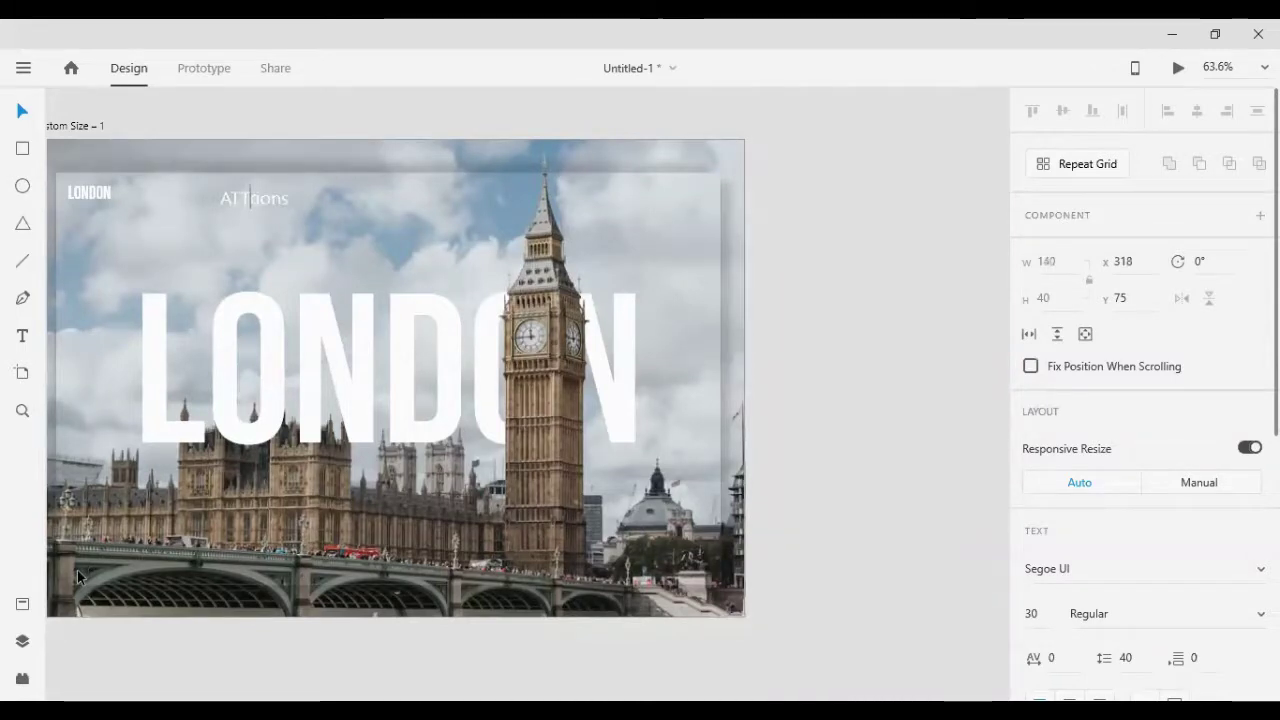
{"action": "type", "text": "TRA"}
{"action": "type", "text": "C"}
{"action": "key", "text": "Delete"}
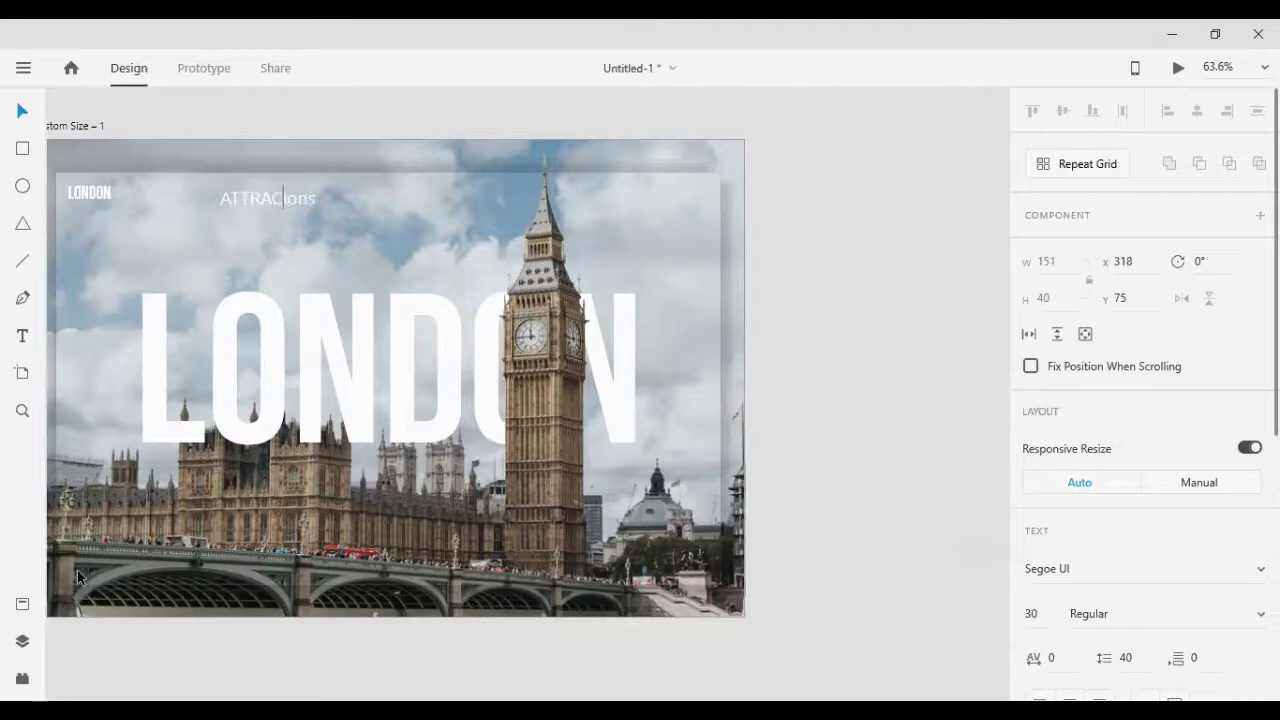
{"action": "key", "text": "Delete"}
{"action": "type", "text": "TION"}
{"action": "type", "text": "S"}
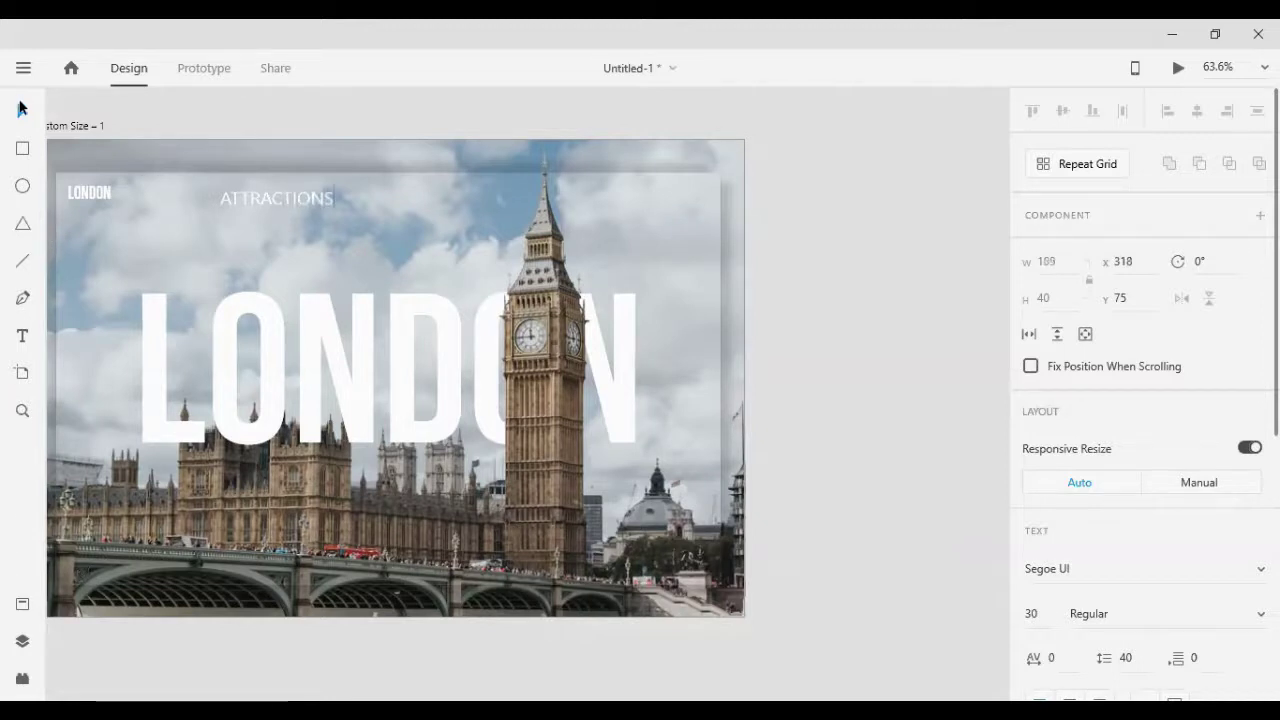
{"action": "left_click", "coordinate": [21, 108]}
Step: Nudge the ATTRACTIONS label slightly right and down and set its font size to 16
{"action": "left_click", "coordinate": [186, 125]}
{"action": "left_click_drag", "start_coordinate": [279, 199], "coordinate": [293, 209]}
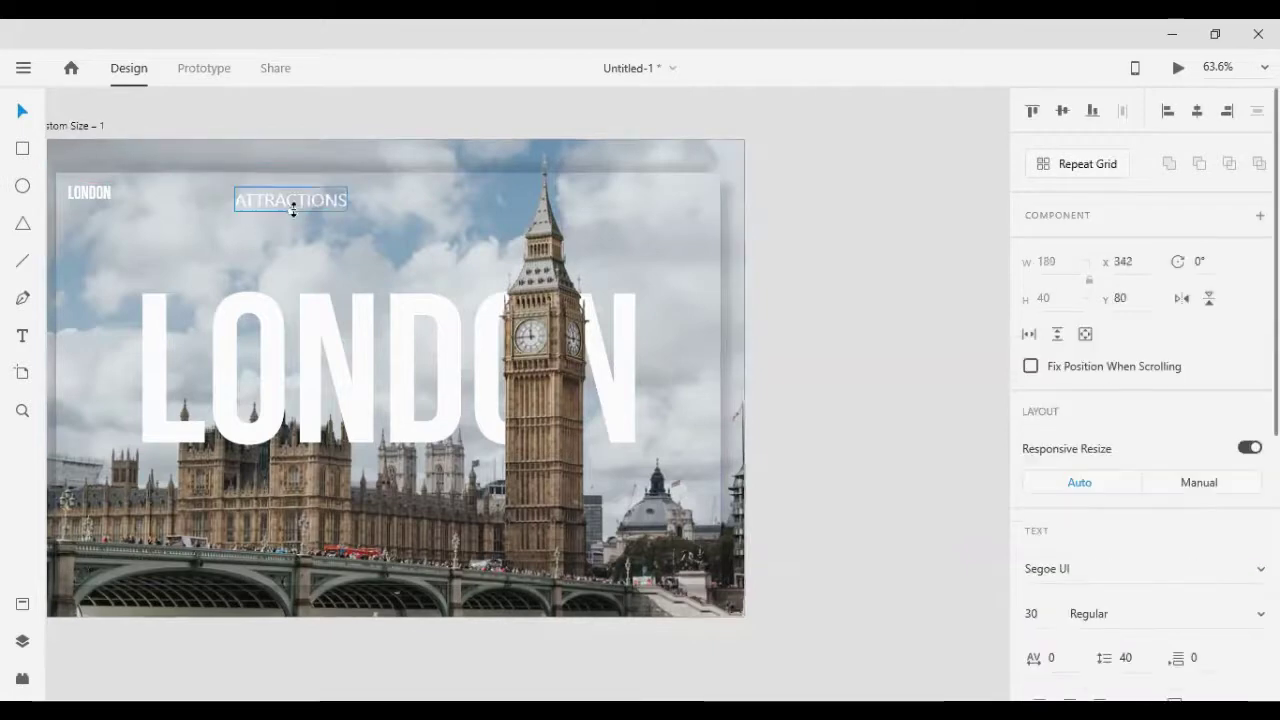
{"action": "left_click", "coordinate": [1032, 613]}
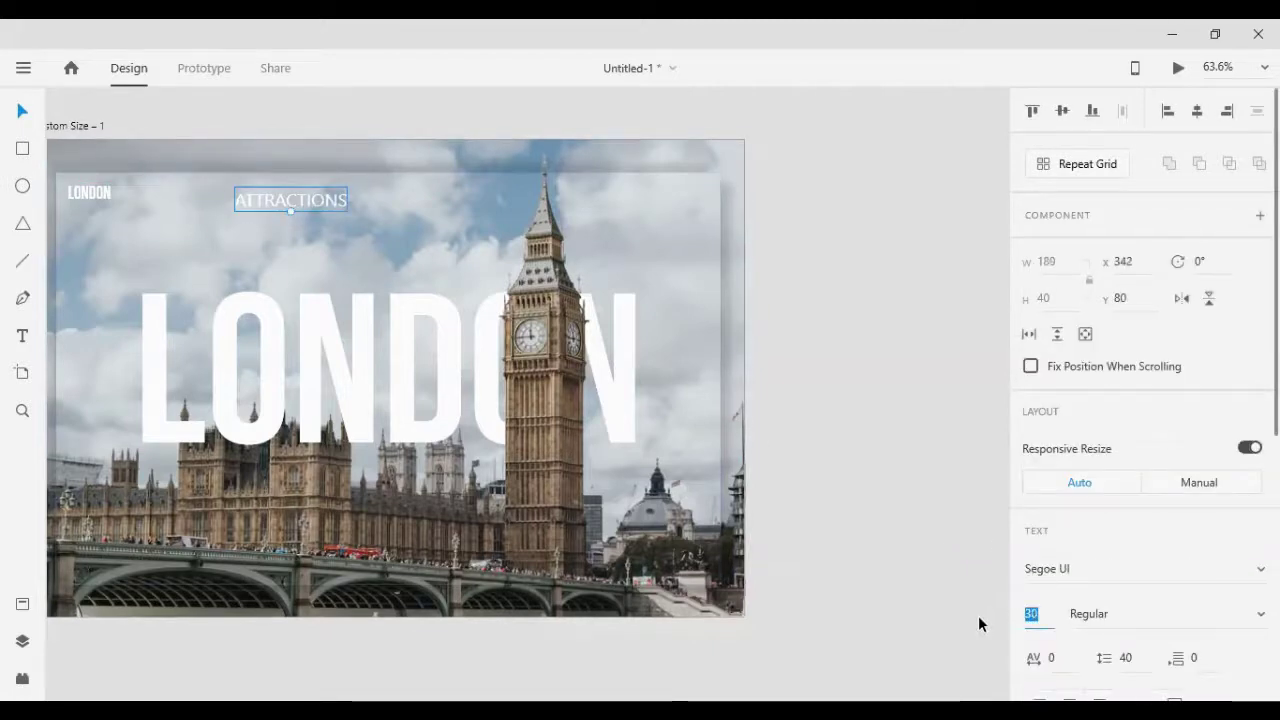
{"action": "type", "text": "16"}
{"action": "key", "text": "Return"}
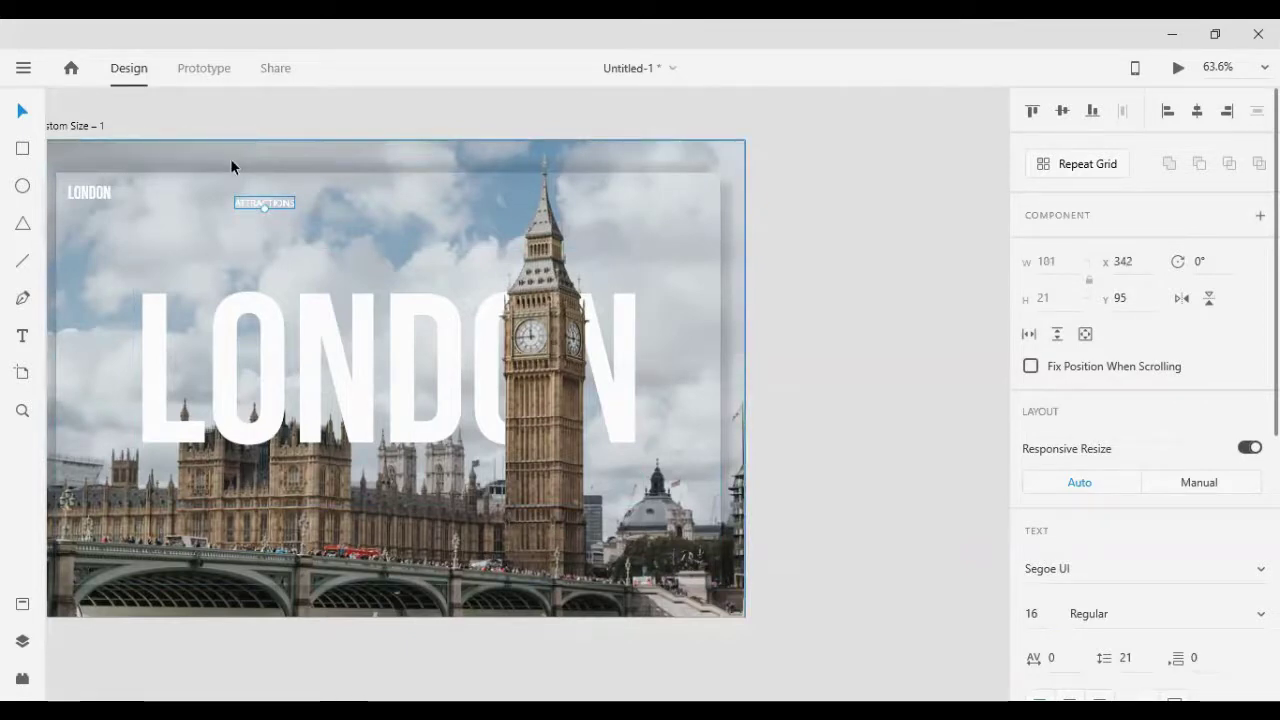
Step: Create a copy of the label shifted right and retype it as HOTEL
{"action": "key", "text": "shift+Right"}
{"action": "key", "text": "shift+Right"}
{"action": "key", "text": "shift+Right"}
{"action": "key", "text": "shift+Right"}
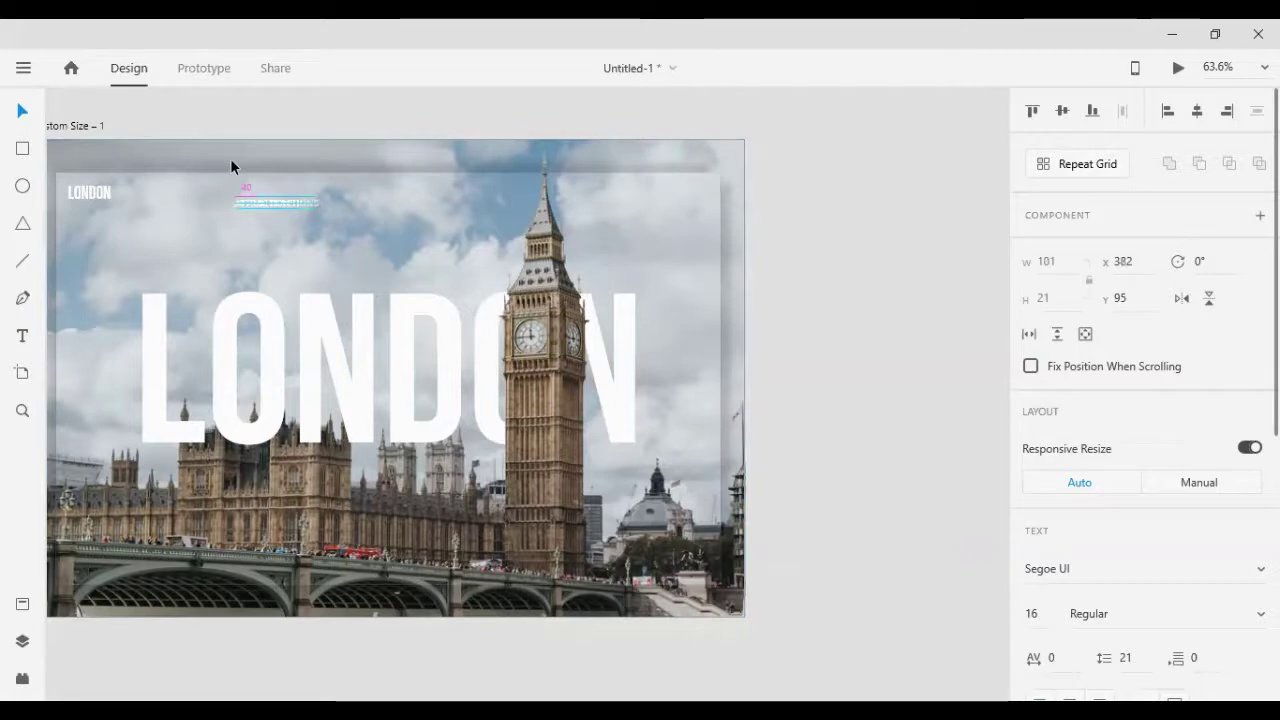
{"action": "key", "text": "shift+Right"}
{"action": "key", "text": "shift+Right"}
{"action": "key", "text": "shift+Right"}
{"action": "key", "text": "shift+Right"}
{"action": "key", "text": "shift+Right"}
{"action": "key", "text": "shift+Right"}
{"action": "key", "text": "shift+Right"}
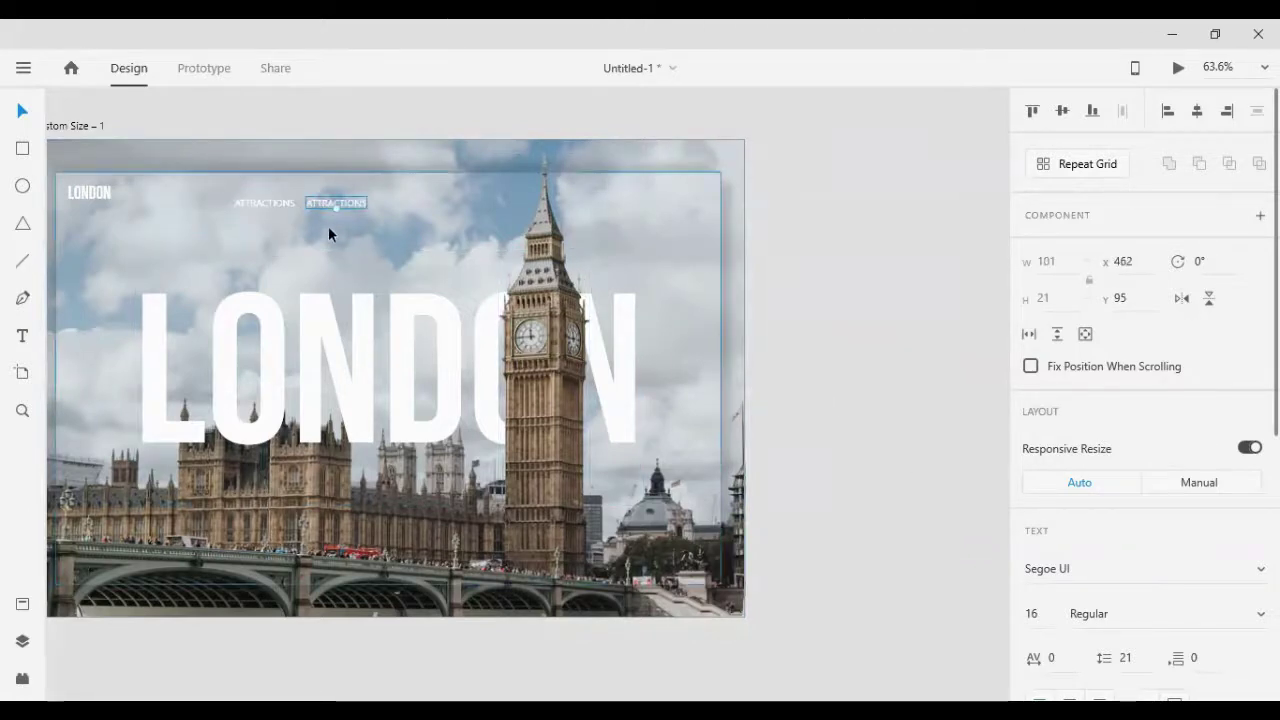
{"action": "double_click", "coordinate": [350, 202]}
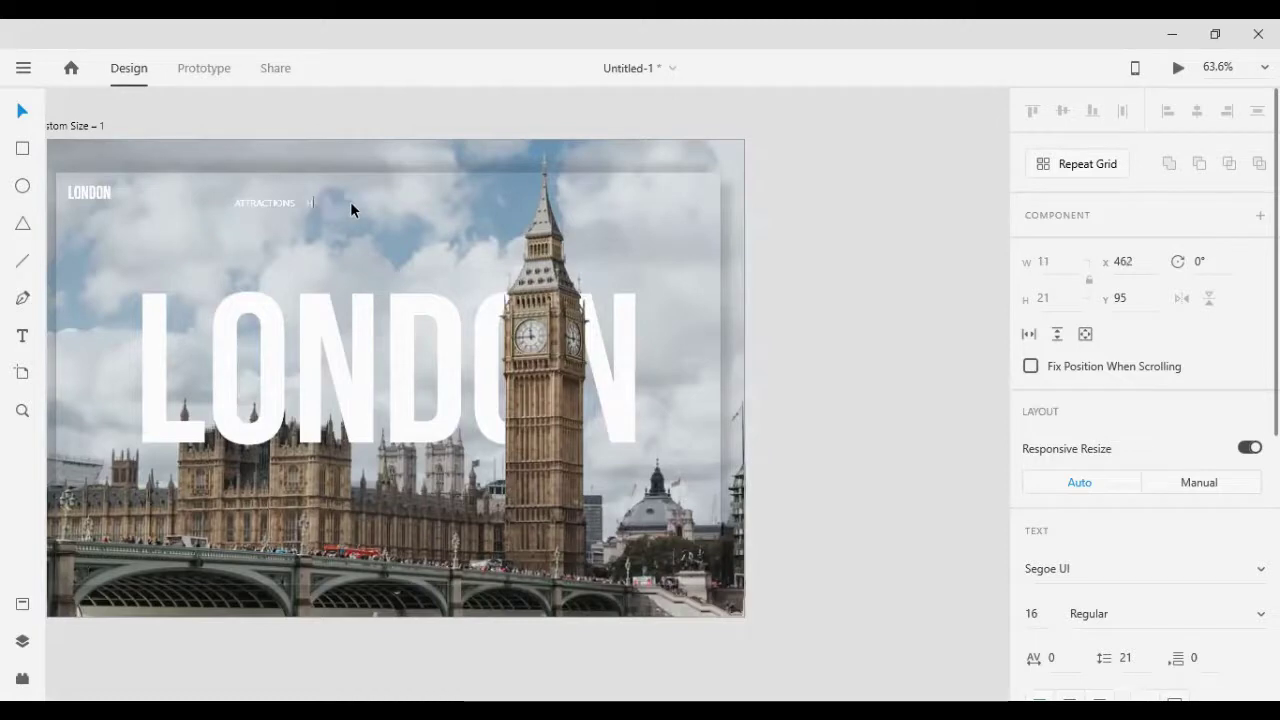
{"action": "type", "text": "HOTEL"}
{"action": "key", "text": "Escape"}
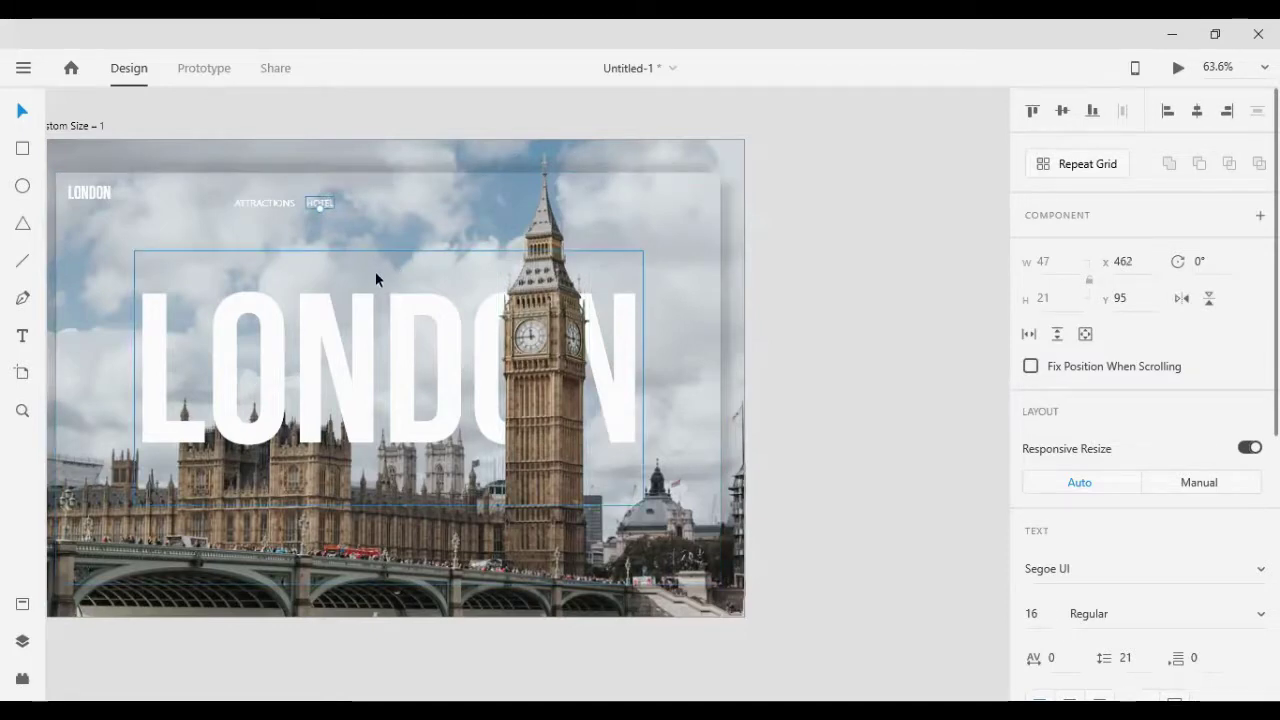
Step: Duplicate HOTEL further right and retype the copy as FUN ZONES
{"action": "key", "text": "ctrl+d"}
{"action": "key", "text": "shift+Right"}
{"action": "key", "text": "shift+Right"}
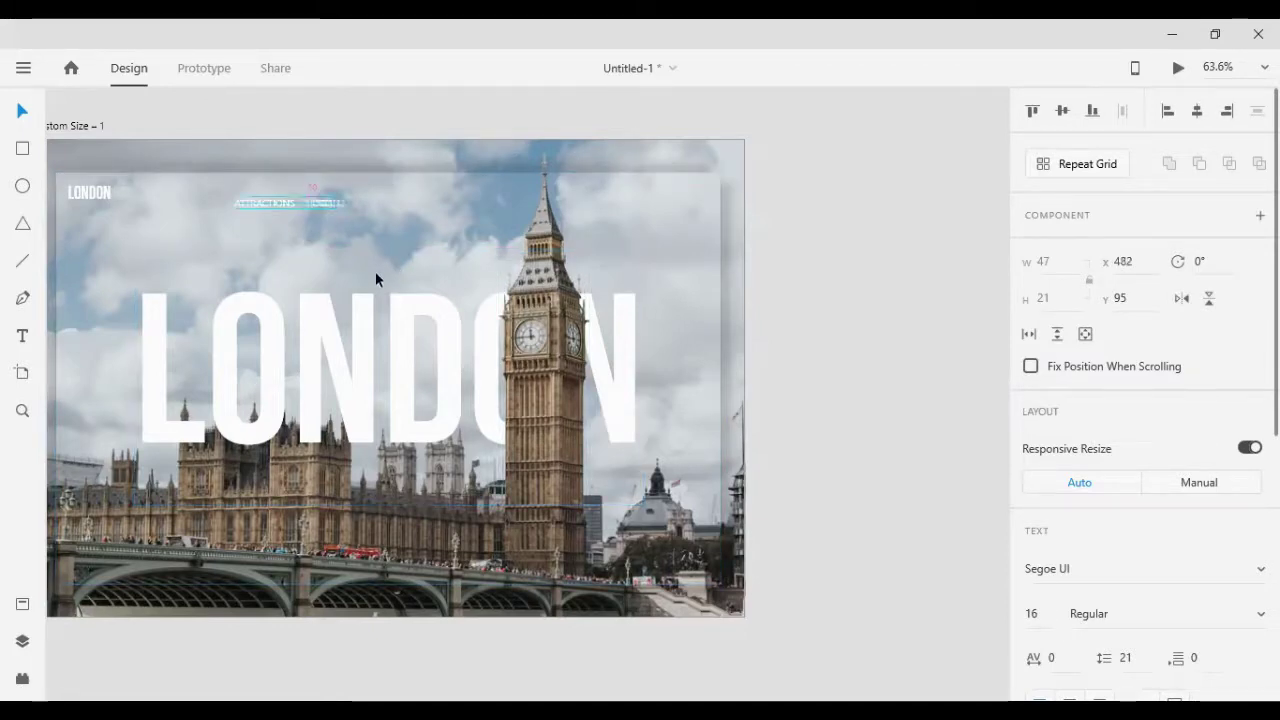
{"action": "key", "text": "shift+Right"}
{"action": "key", "text": "shift+Right"}
{"action": "key", "text": "shift+Right"}
{"action": "key", "text": "shift+Right"}
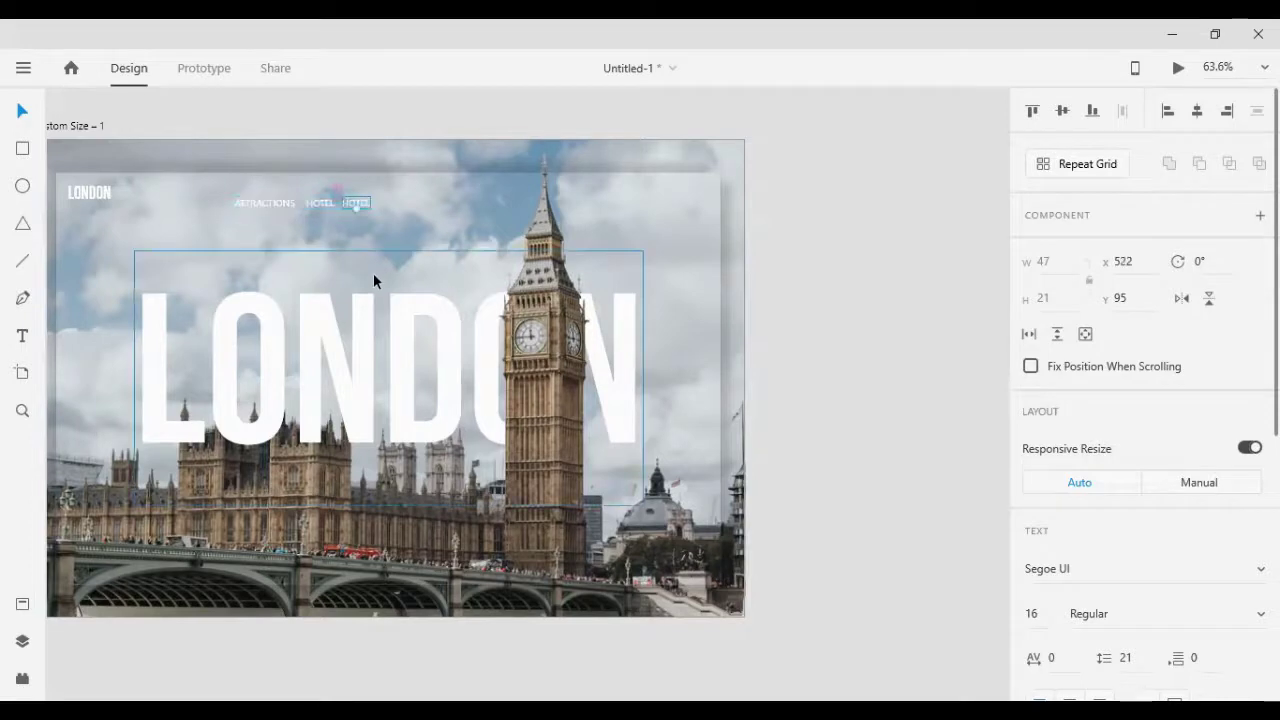
{"action": "double_click", "coordinate": [361, 205]}
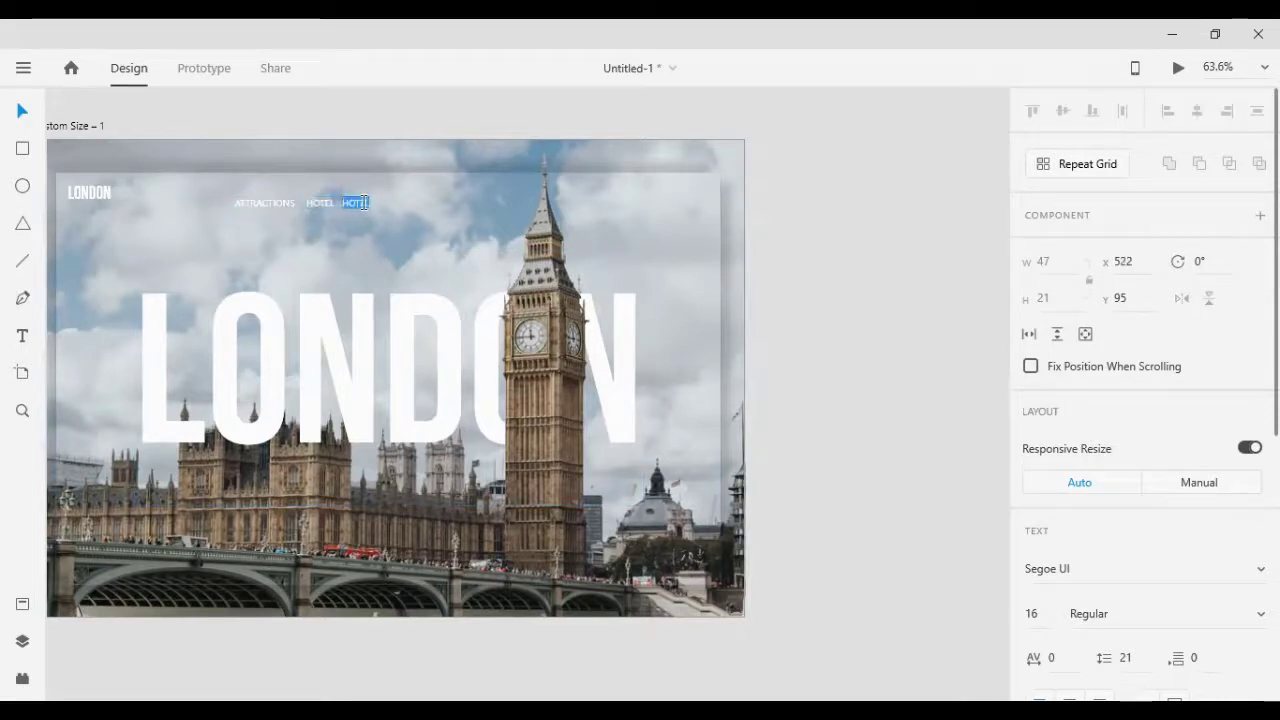
{"action": "type", "text": "FLUN ZON"}
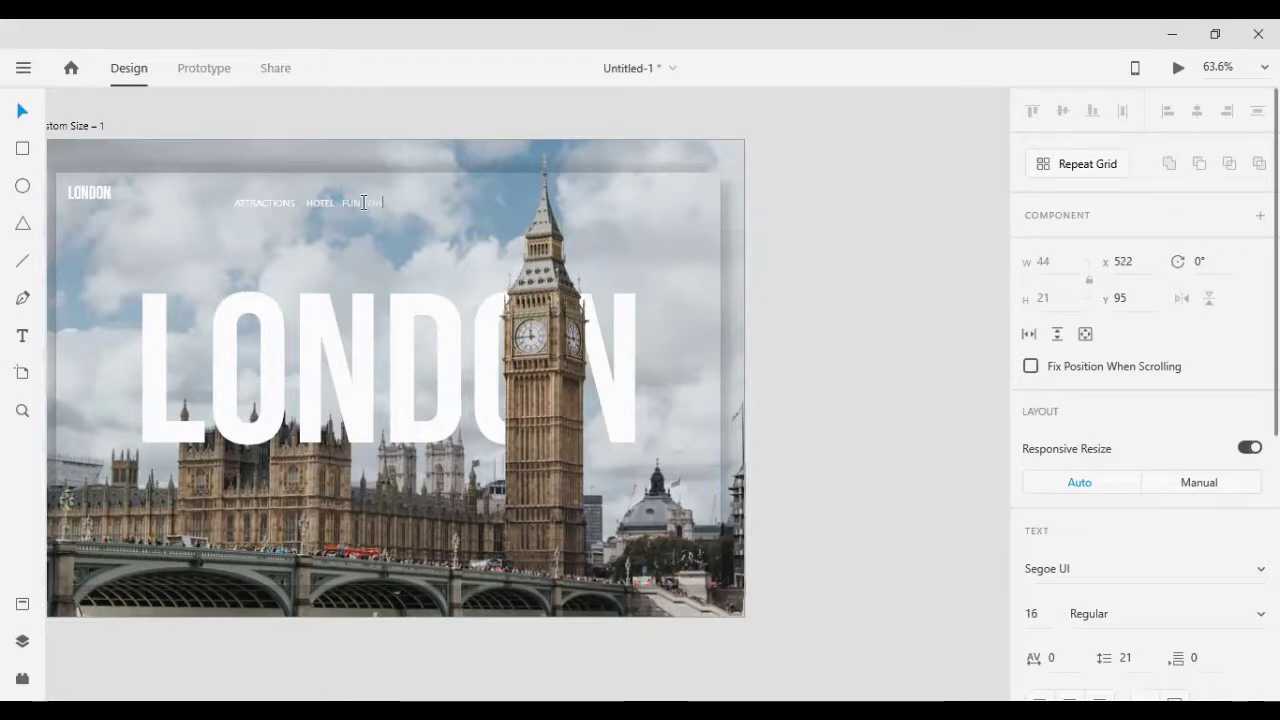
{"action": "type", "text": "ES"}
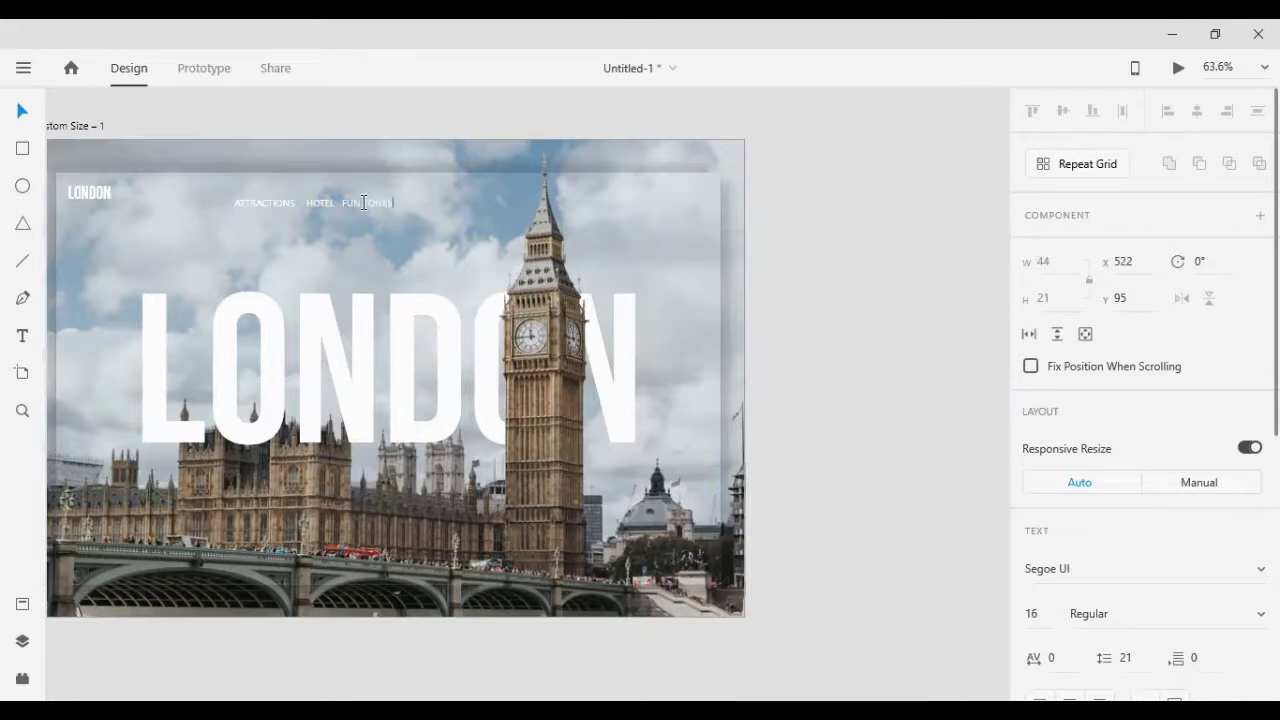
{"action": "key", "text": "Escape"}
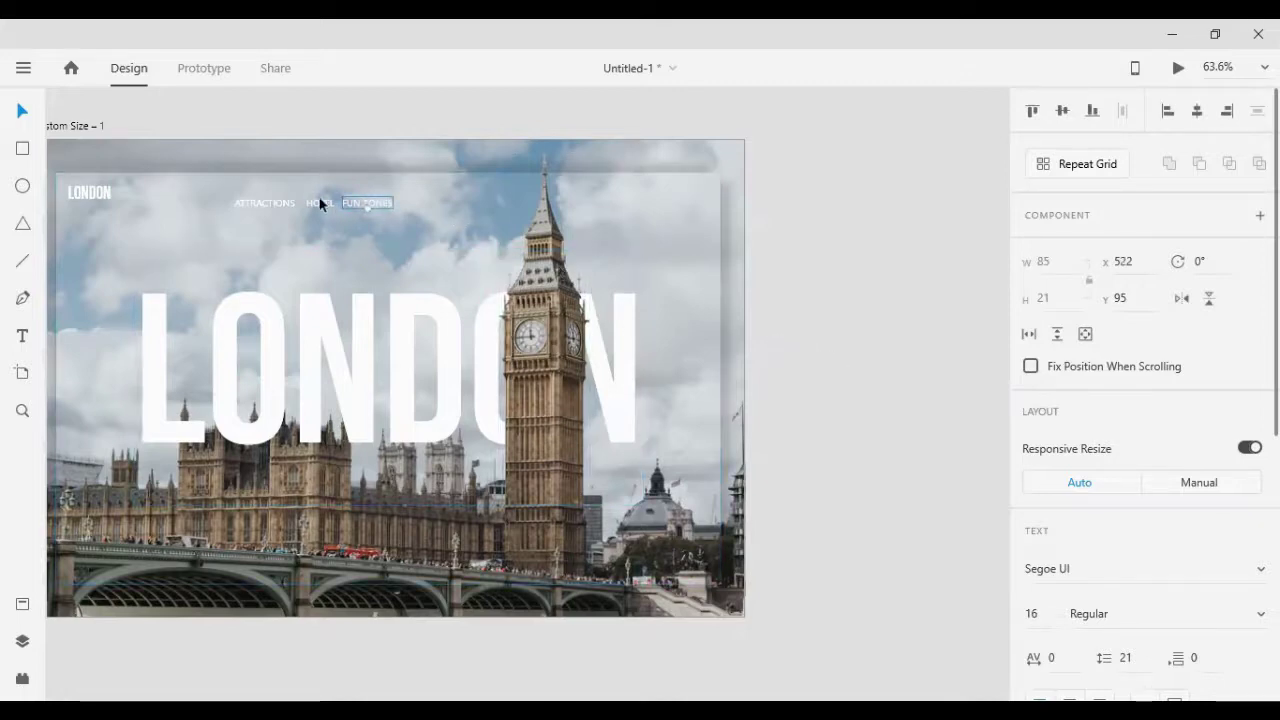
Step: Nudge HOTEL and FUN ZONES together to the right
{"action": "left_click", "coordinate": [315, 207], "text": "shift"}
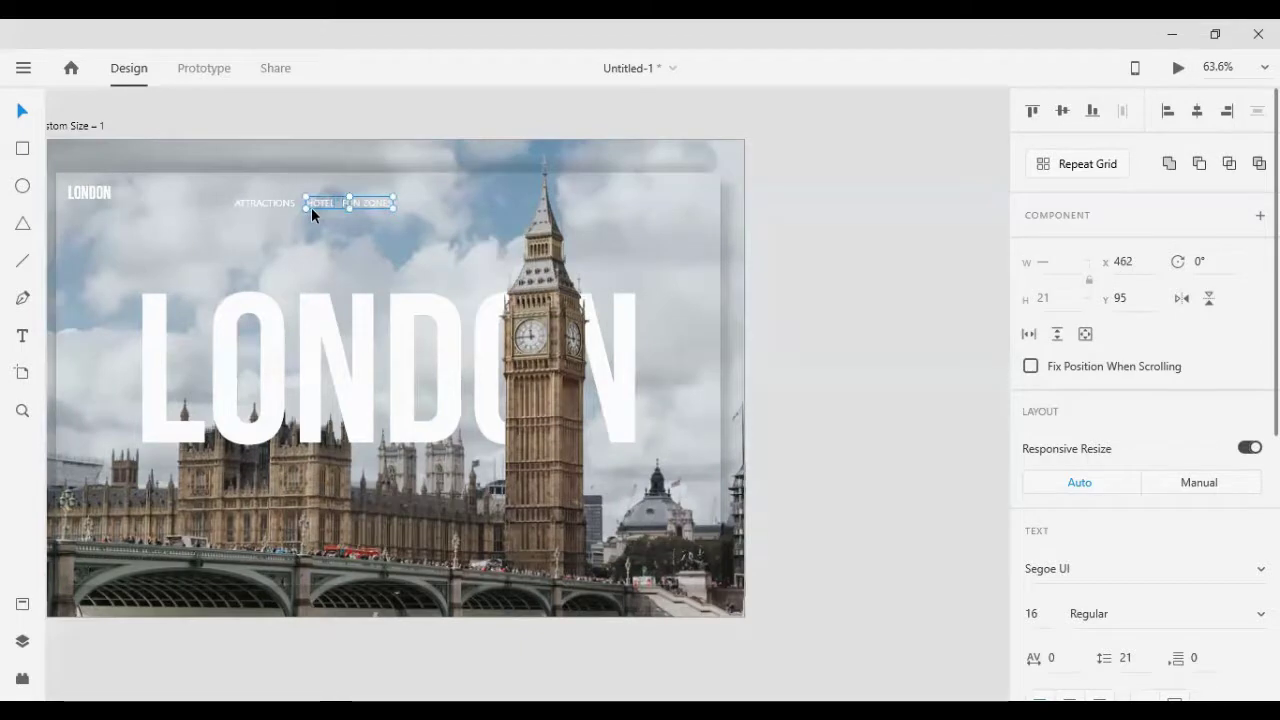
{"action": "key", "text": "shift+Left"}
{"action": "key", "text": "shift+Right"}
{"action": "key", "text": "shift+Right"}
{"action": "key", "text": "shift+Right"}
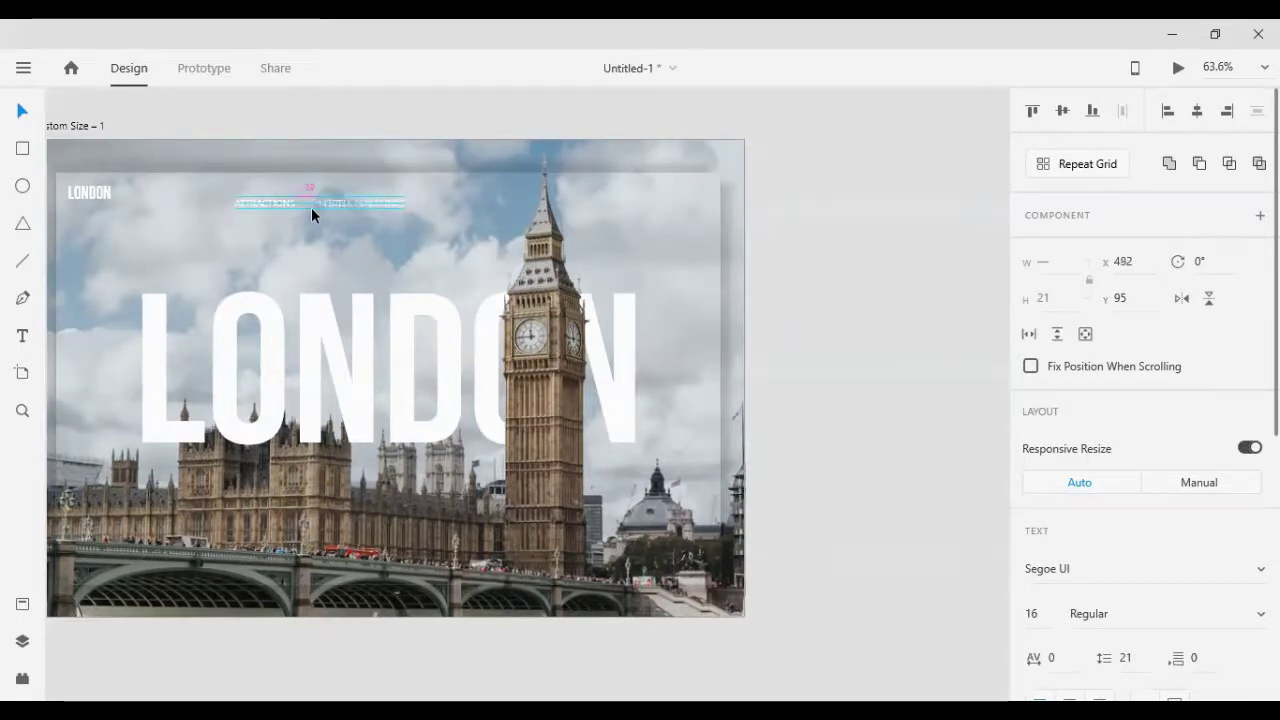
{"action": "key", "text": "shift+Right"}
Step: Adjust spacing between ATTRACTIONS, HOTEL and FUN ZONES by nudging the links
{"action": "left_click", "coordinate": [826, 334]}
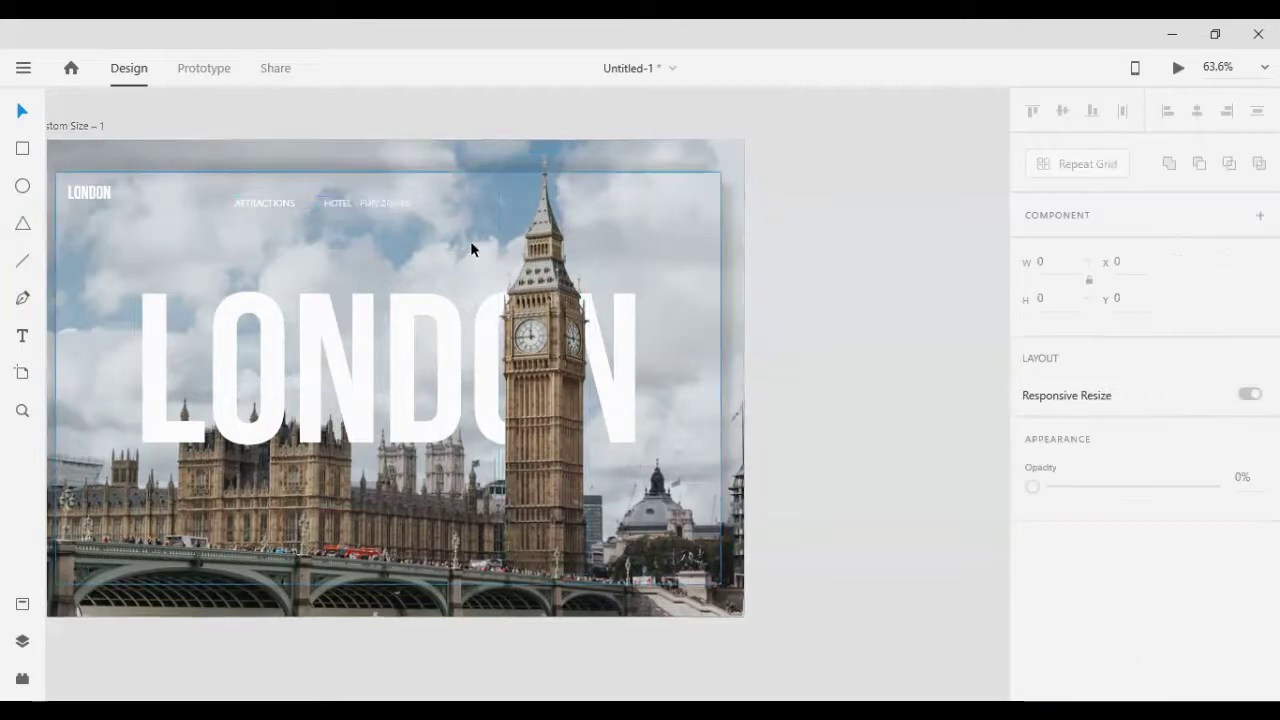
{"action": "left_click", "coordinate": [371, 205]}
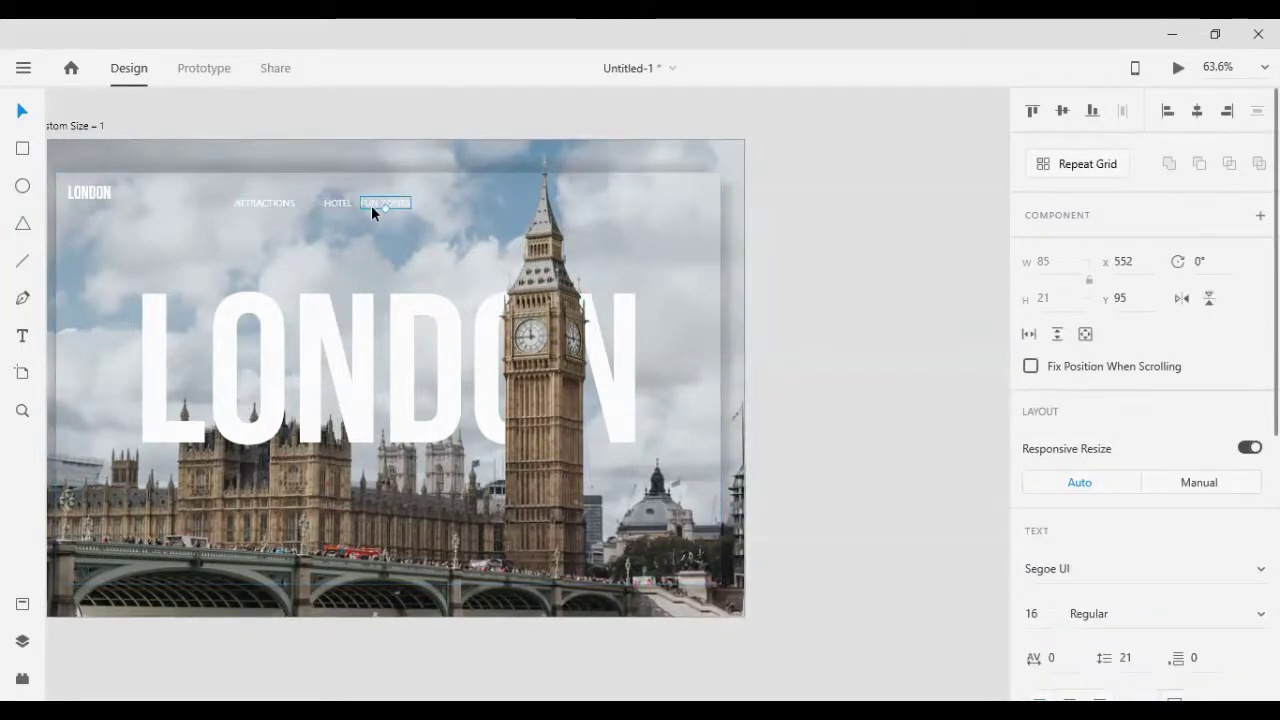
{"action": "key", "text": "shift+Left"}
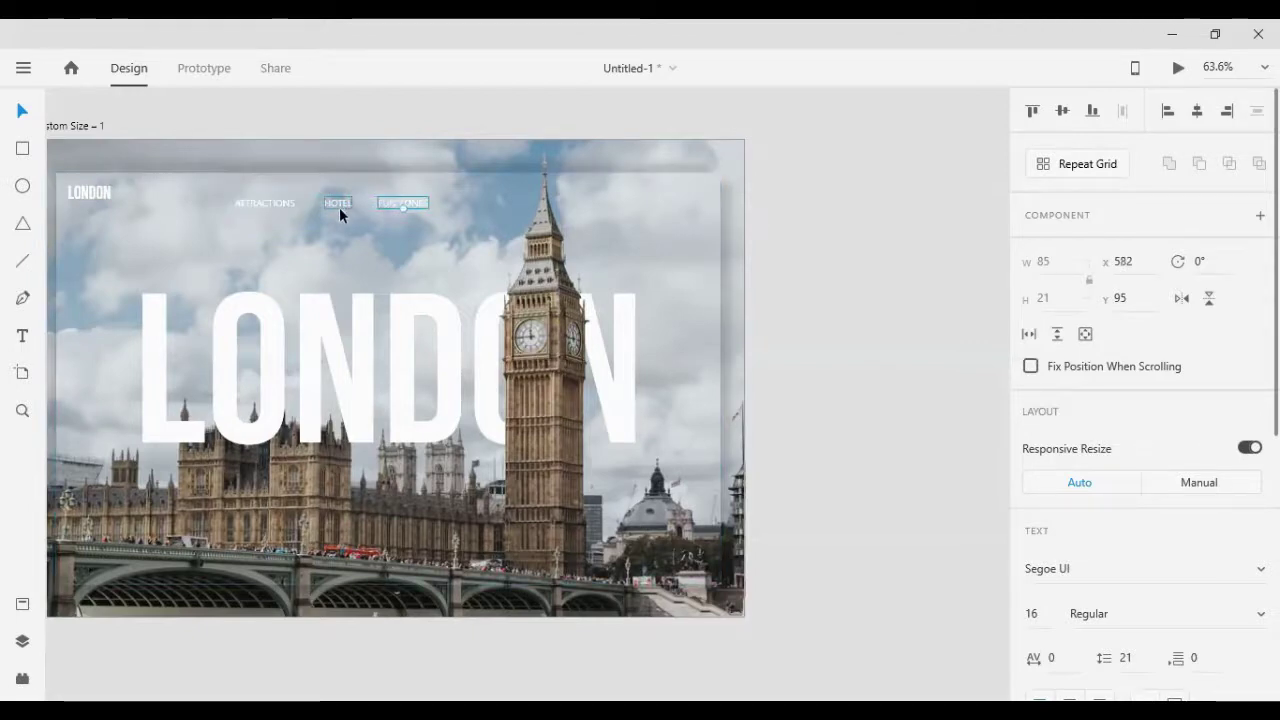
{"action": "left_click", "coordinate": [339, 207], "text": "shift"}
{"action": "key", "text": "shift+Right"}
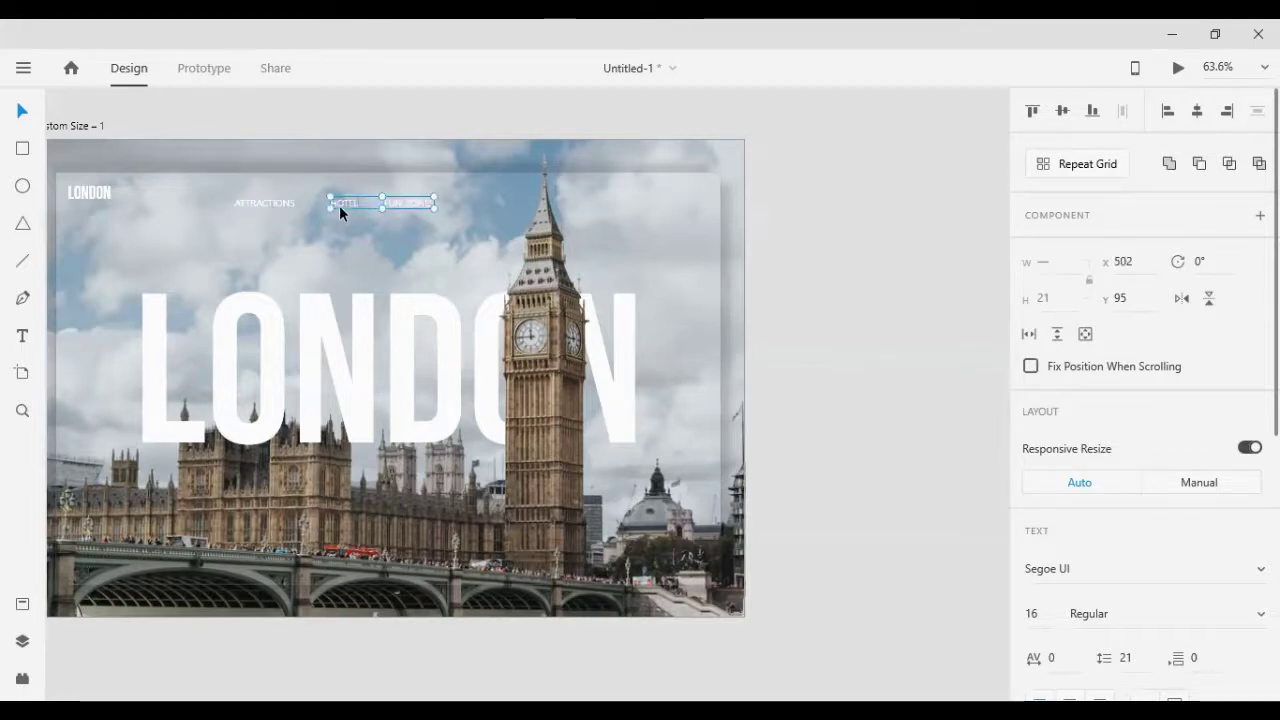
{"action": "left_click", "coordinate": [339, 205], "text": "shift"}
{"action": "key", "text": "shift+Right"}
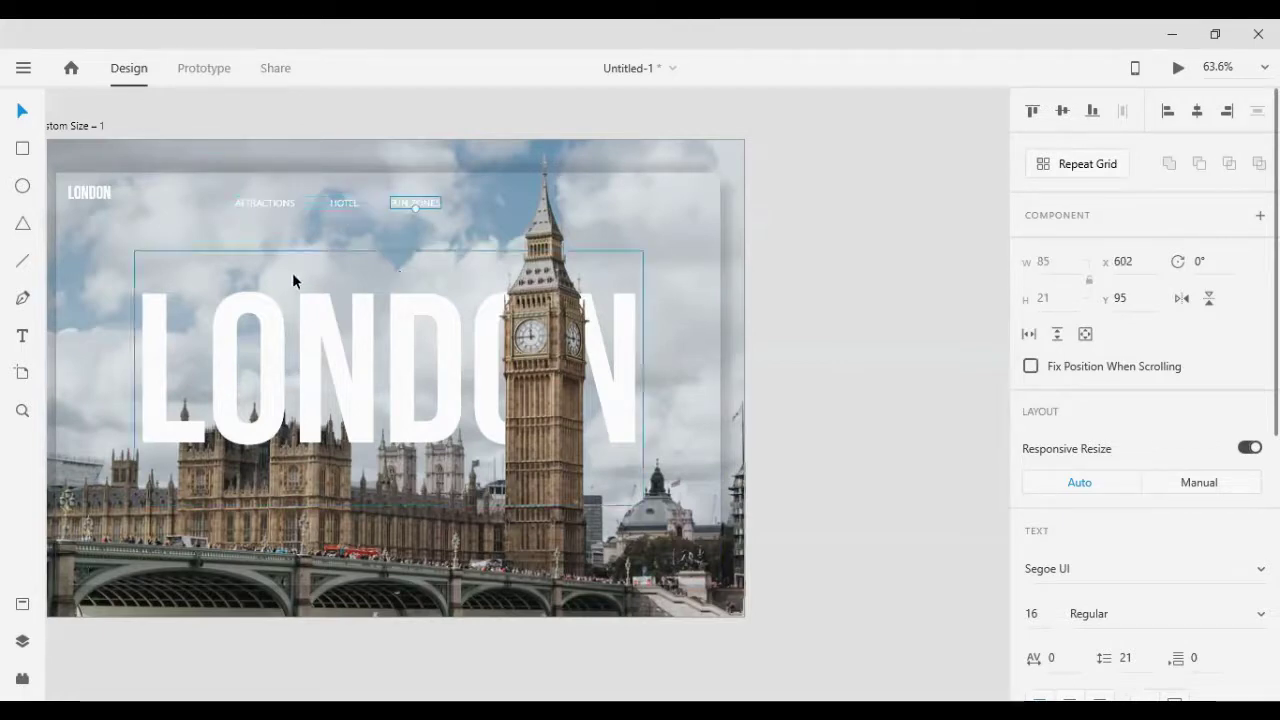
{"action": "left_click", "coordinate": [340, 203], "text": "shift"}
{"action": "left_click", "coordinate": [268, 201], "text": "shift"}
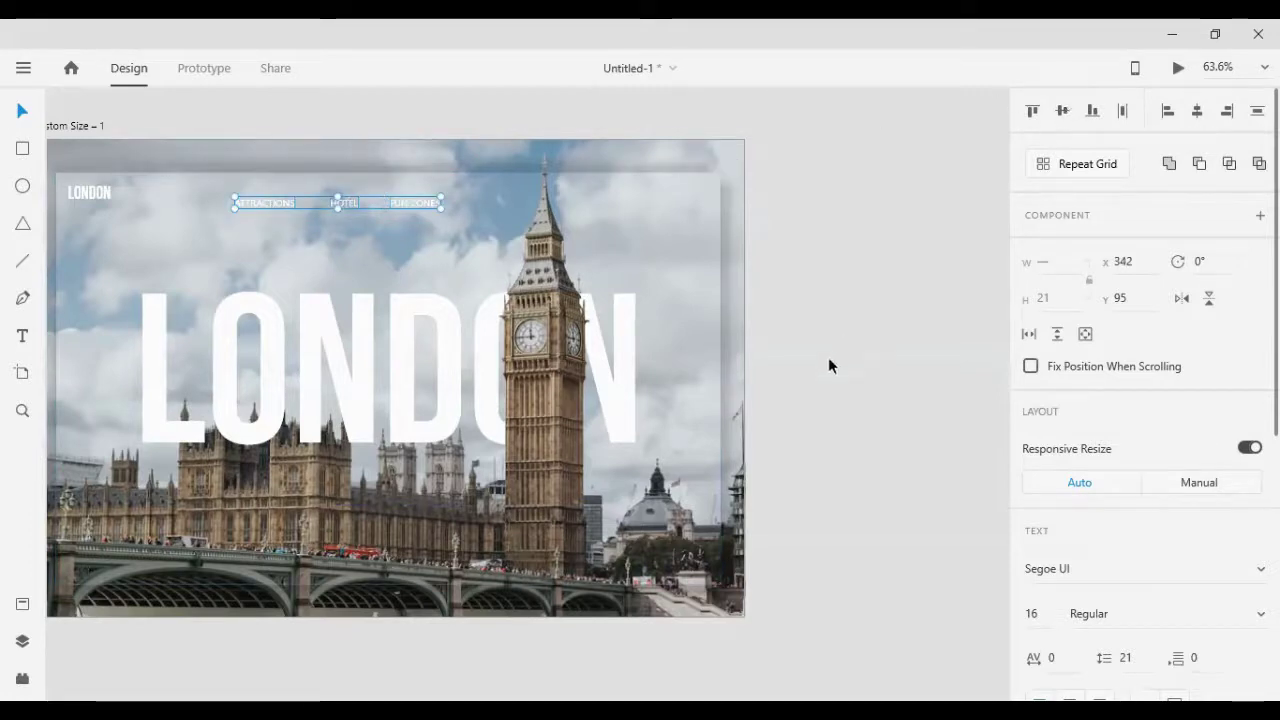
Step: Align the LONDON logo and nav links on their vertical middles and nudge the group into place
{"action": "left_click", "coordinate": [95, 198], "text": "shift"}
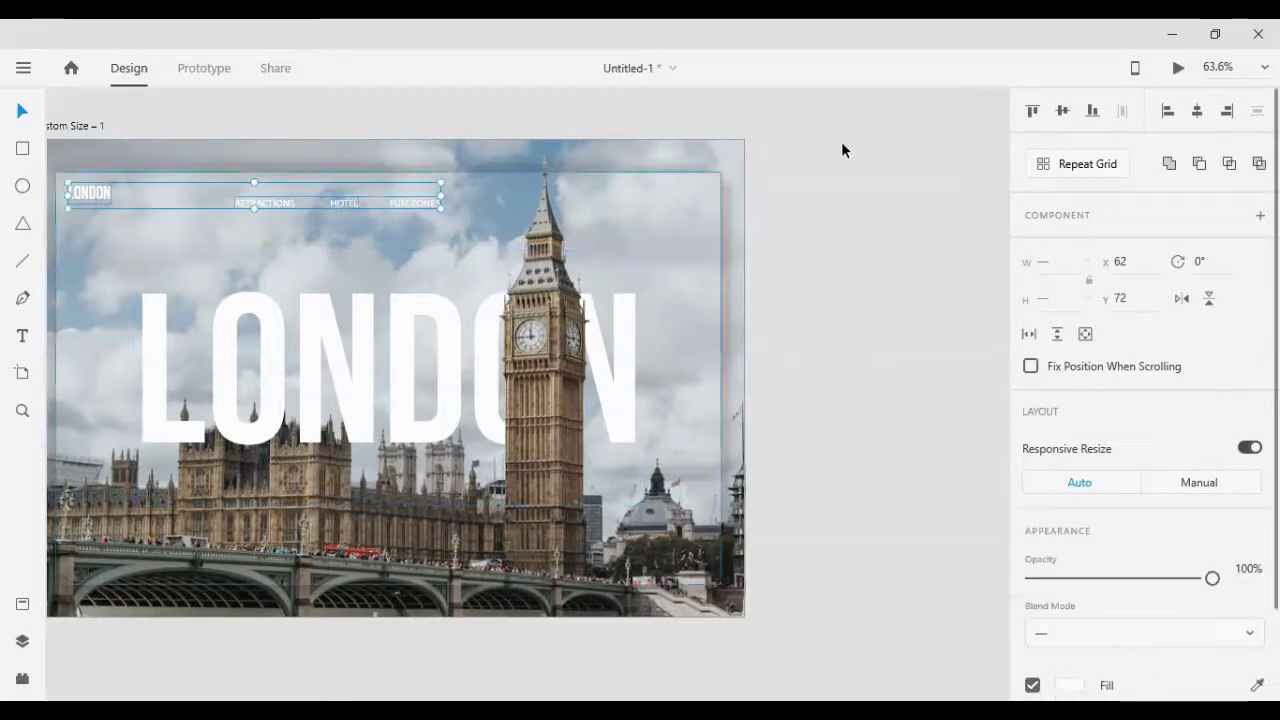
{"action": "left_click", "coordinate": [1064, 111]}
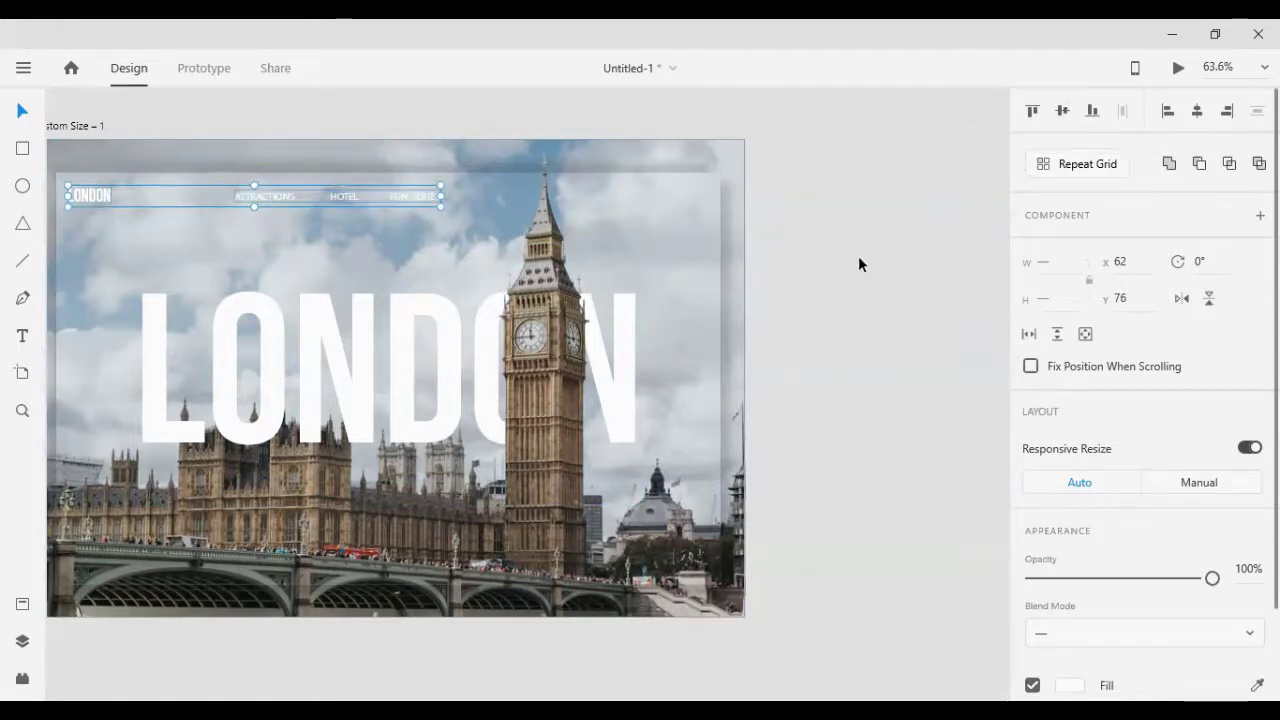
{"action": "key", "text": "shift+Up"}
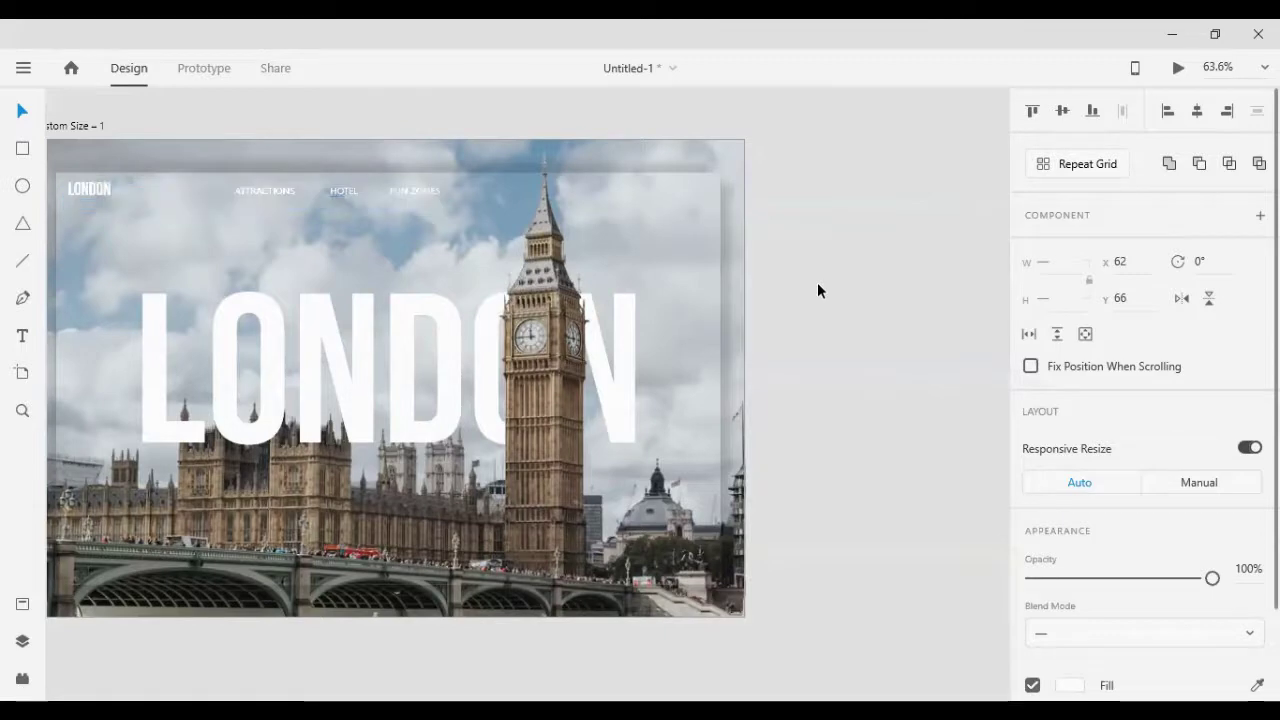
{"action": "key", "text": "shift+Up"}
{"action": "key", "text": "shift+Up"}
{"action": "key", "text": "Left"}
{"action": "key", "text": "Left"}
{"action": "key", "text": "Left"}
{"action": "key", "text": "Left"}
{"action": "key", "text": "Left"}
{"action": "key", "text": "Left"}
{"action": "key", "text": "Left"}
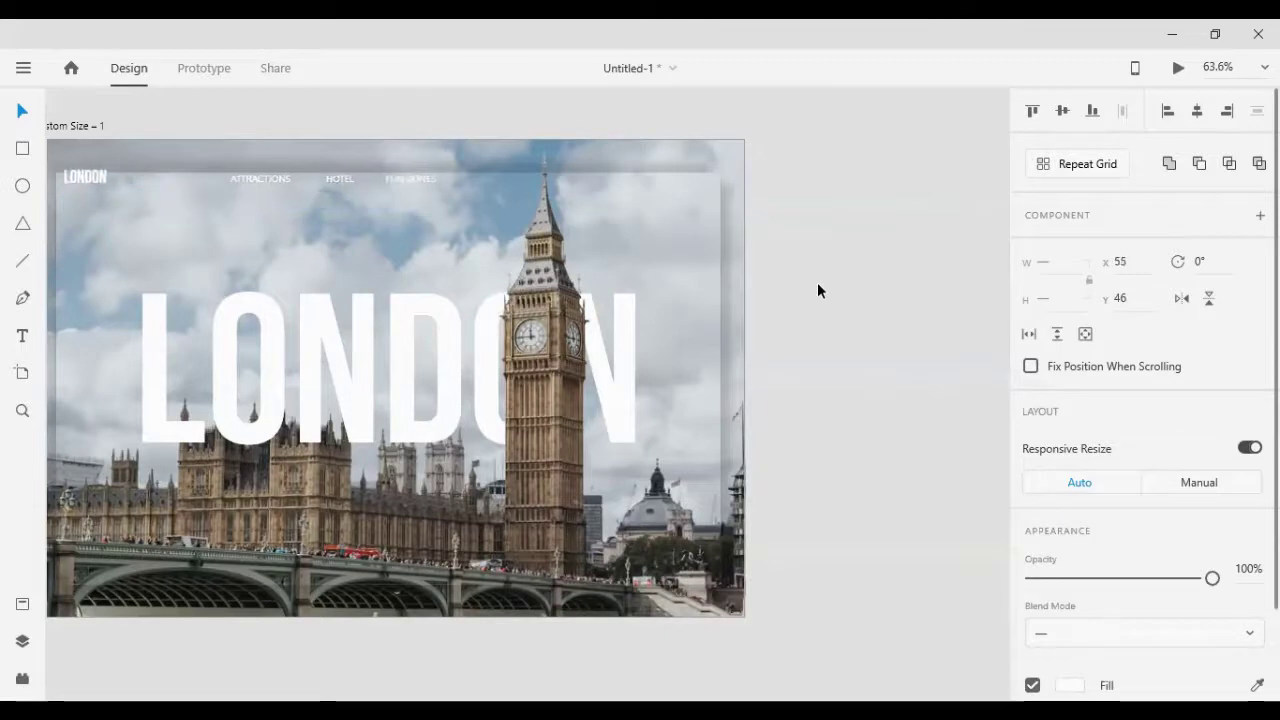
{"action": "key", "text": "Down"}
{"action": "key", "text": "Down"}
{"action": "key", "text": "Down"}
{"action": "key", "text": "Down"}
{"action": "key", "text": "Down"}
{"action": "key", "text": "Left"}
{"action": "key", "text": "Left"}
{"action": "key", "text": "Left"}
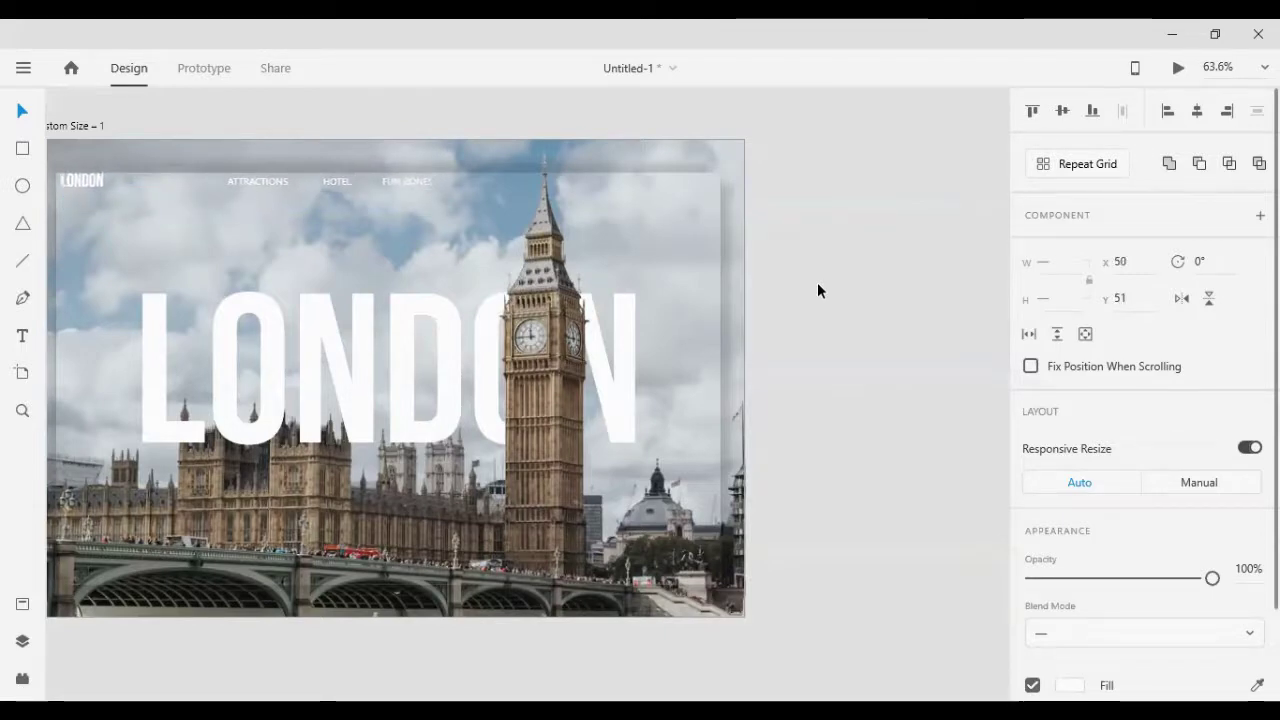
{"action": "key", "text": "Left"}
{"action": "key", "text": "Left"}
{"action": "key", "text": "Left"}
{"action": "key", "text": "Left"}
{"action": "key", "text": "Left"}
{"action": "key", "text": "Left"}
{"action": "key", "text": "Left"}
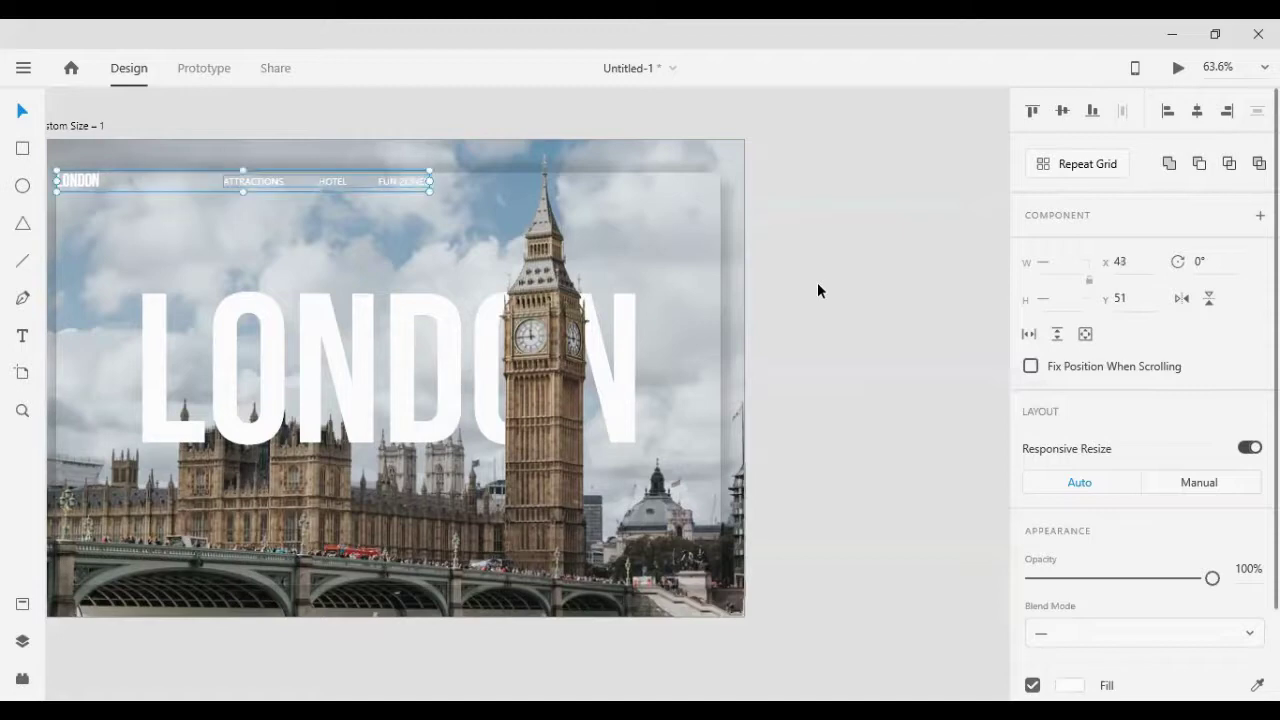
{"action": "key", "text": "shift+Down"}
{"action": "key", "text": "shift+Right"}
{"action": "key", "text": "shift+Down"}
{"action": "key", "text": "shift+Right"}
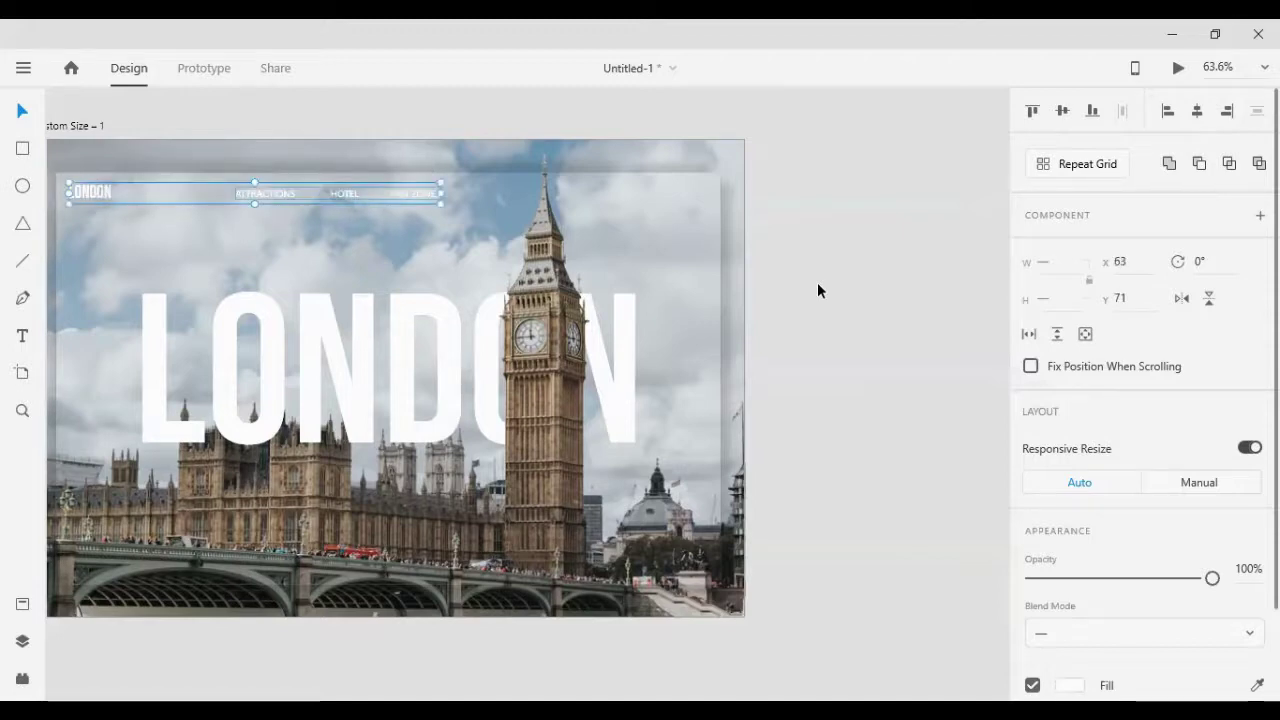
{"action": "key", "text": "shift+Right"}
{"action": "key", "text": "shift+Down"}
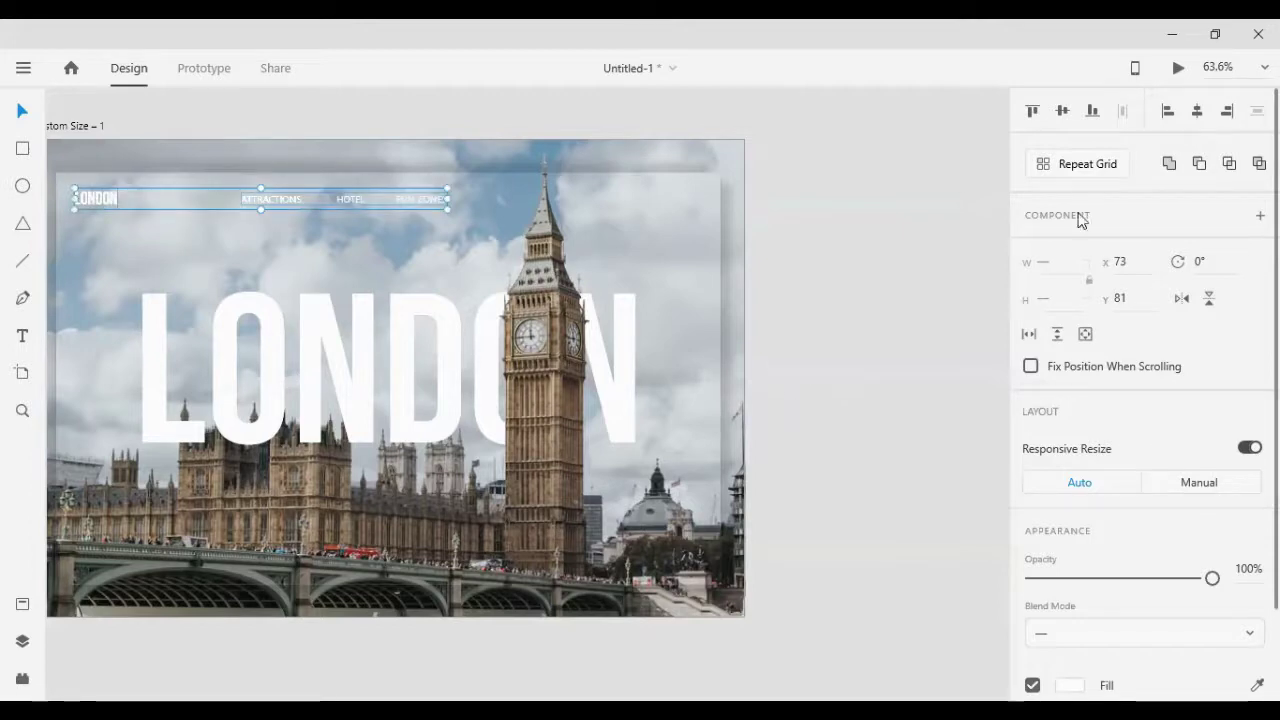
Step: Center the three nav links horizontally across the background photo
{"action": "left_click", "coordinate": [88, 199], "text": "shift"}
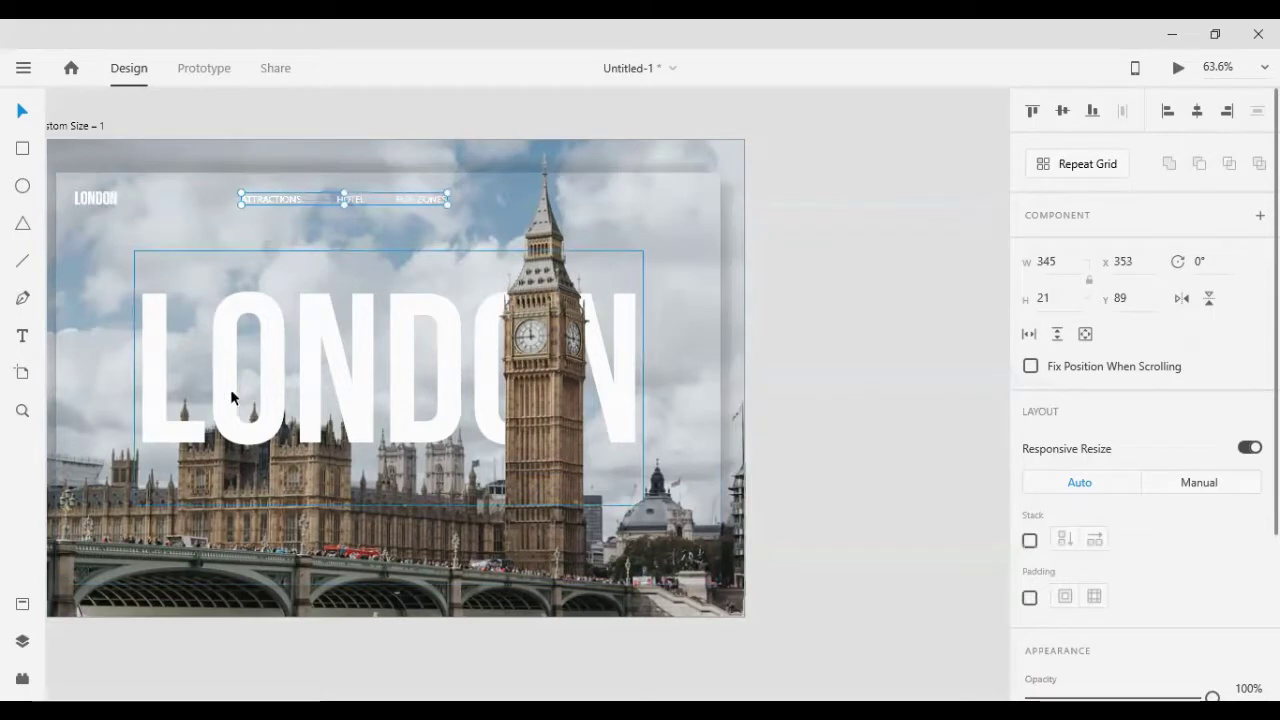
{"action": "left_click", "coordinate": [208, 229], "text": "shift"}
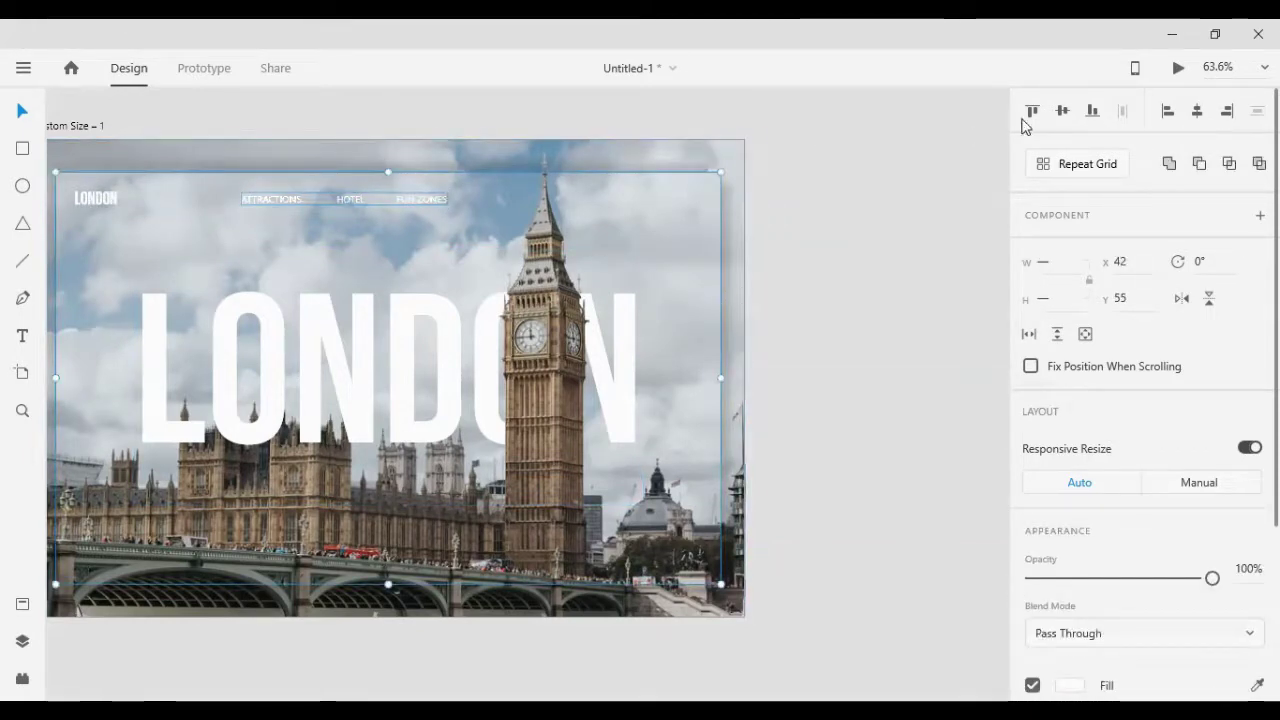
{"action": "left_click", "coordinate": [1197, 112]}
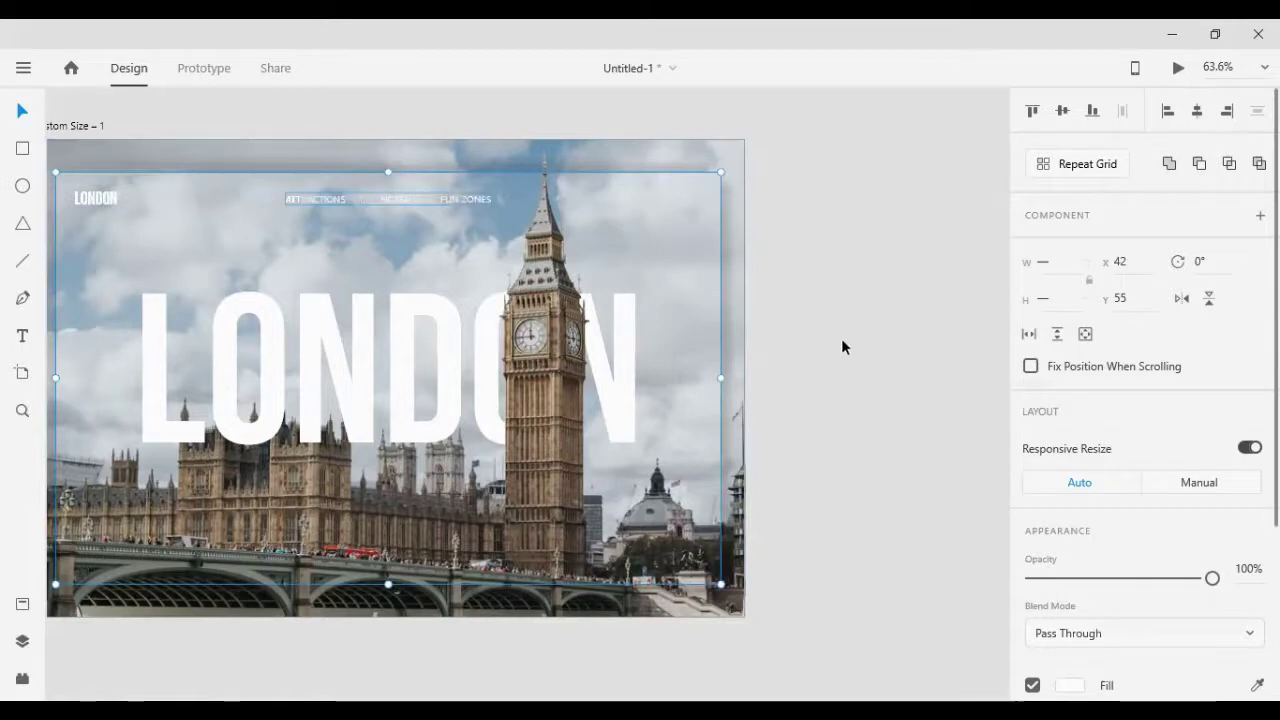
{"action": "left_click", "coordinate": [842, 347]}
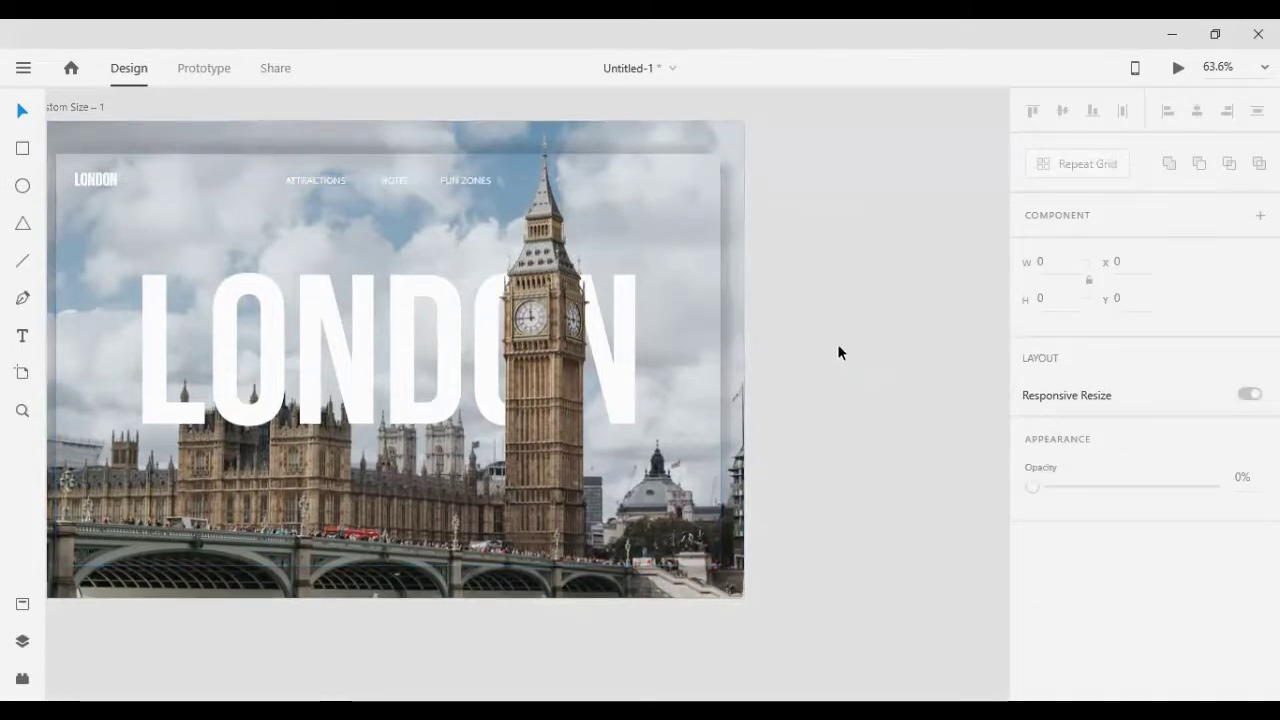
Step: Zoom in and draw a short horizontal Pen line near the photo's top-right corner
{"action": "scroll", "coordinate": [842, 347], "scroll_direction": "up", "scroll_amount": 1}
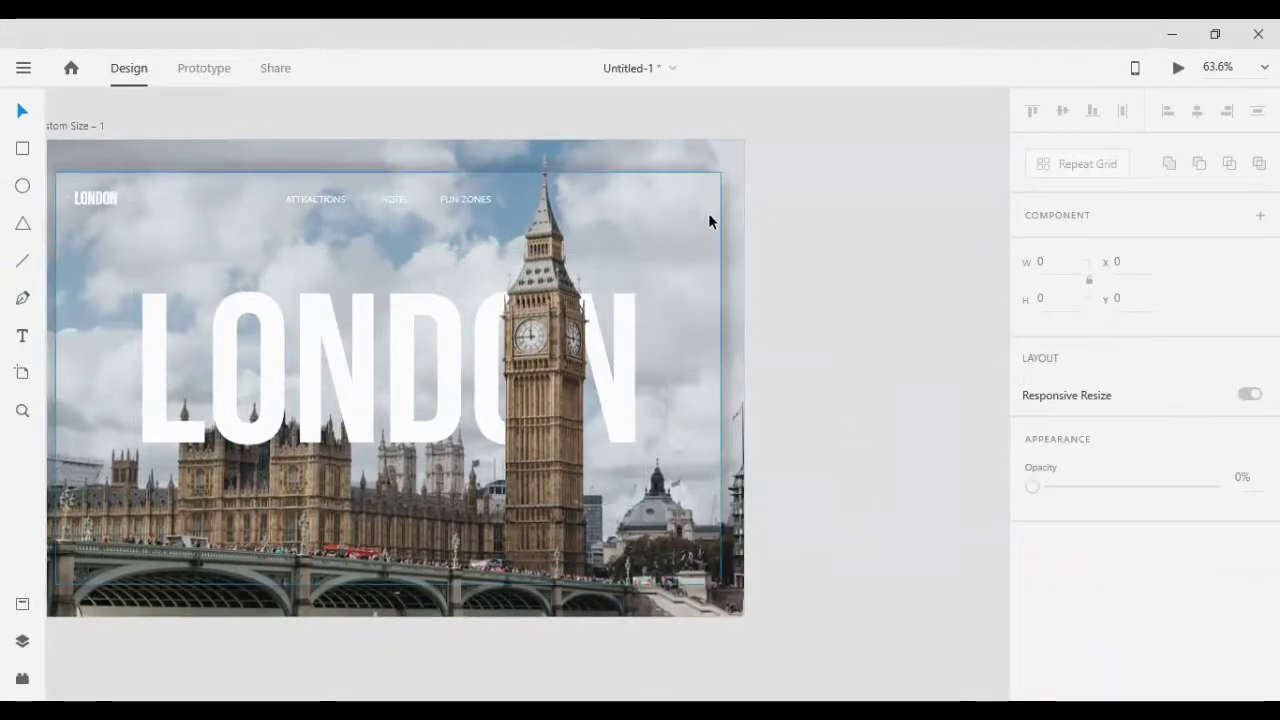
{"action": "scroll", "coordinate": [686, 200], "scroll_direction": "up", "scroll_amount": 2}
{"action": "scroll", "coordinate": [684, 196], "scroll_direction": "up", "scroll_amount": 2}
{"action": "scroll", "coordinate": [684, 196], "scroll_direction": "up", "scroll_amount": 2}
{"action": "scroll", "coordinate": [685, 204], "scroll_direction": "up", "scroll_amount": 1}
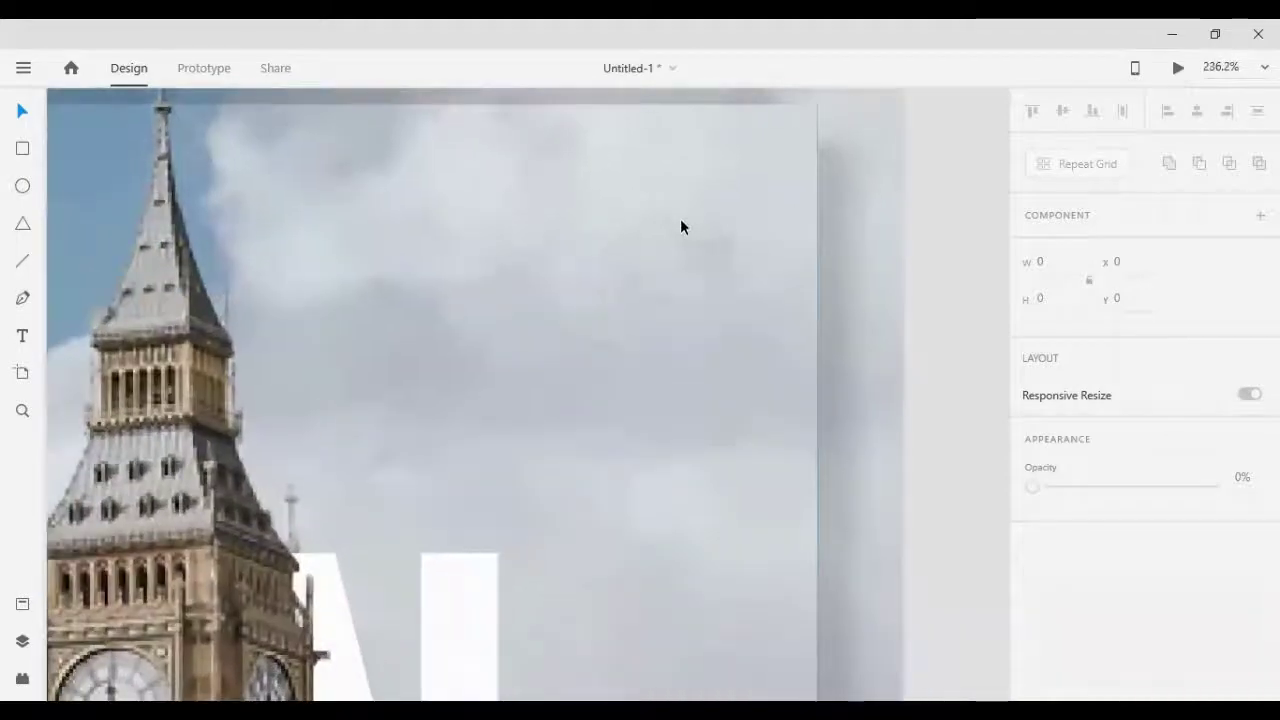
{"action": "scroll", "coordinate": [640, 200], "scroll_direction": "up", "scroll_amount": 1}
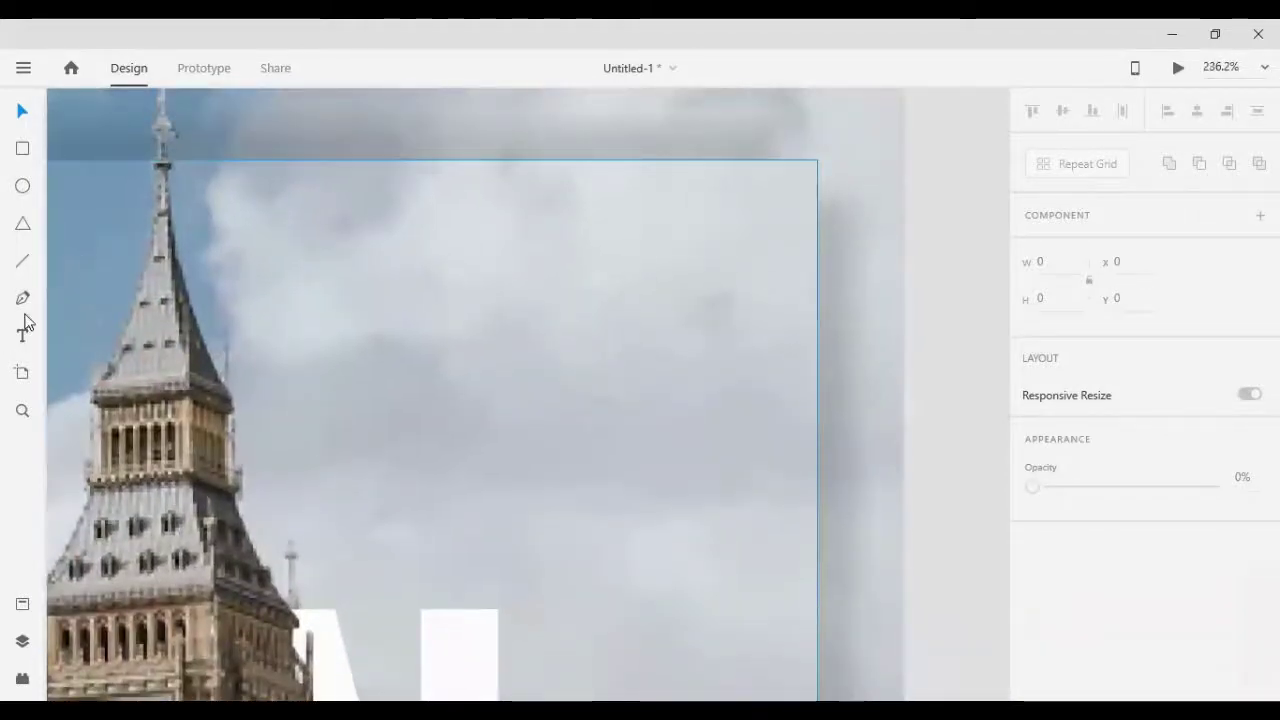
{"action": "left_click", "coordinate": [22, 298]}
{"action": "left_click", "coordinate": [641, 207]}
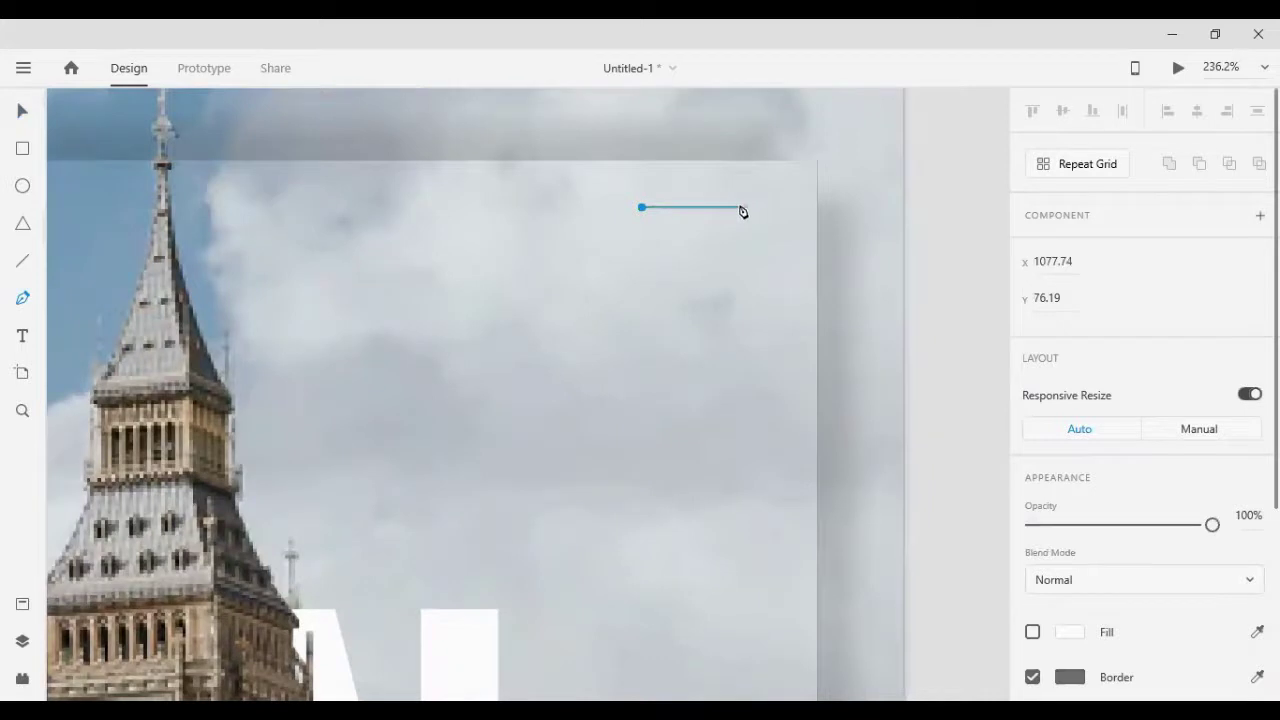
{"action": "left_click", "coordinate": [719, 208]}
{"action": "key", "text": "Escape"}
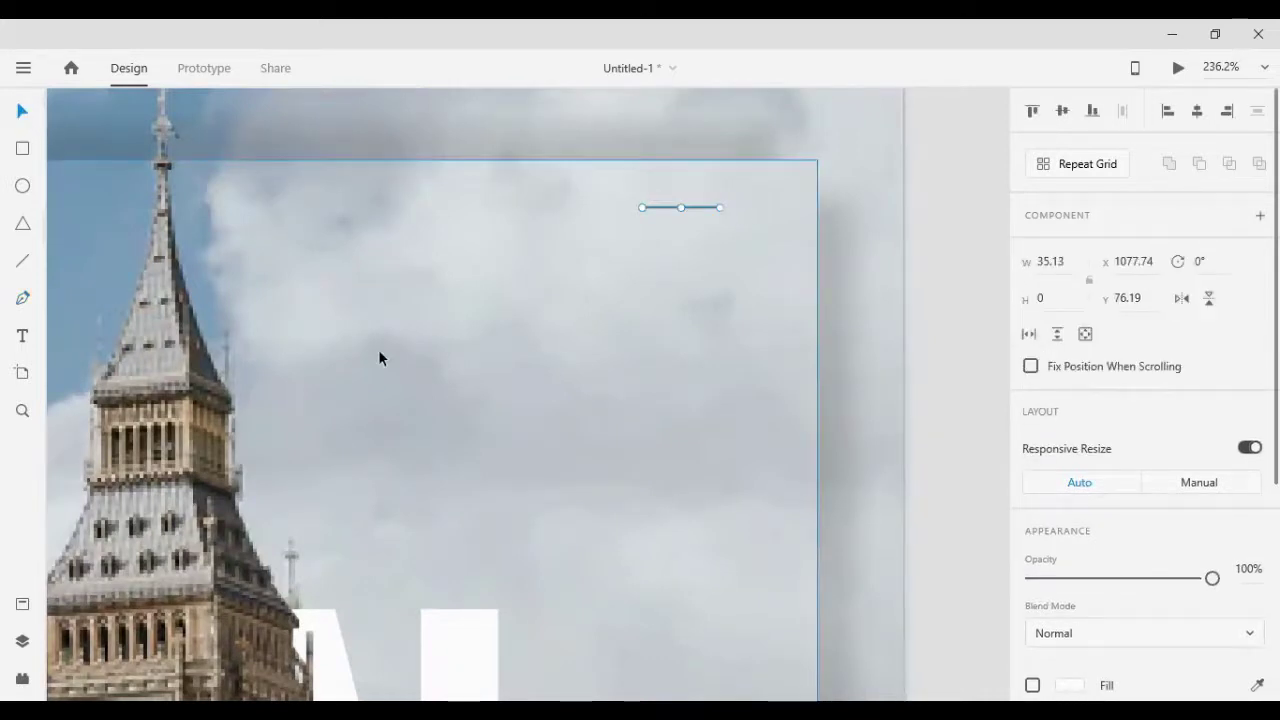
Step: Stack two copies of the line 10 px apart and adjust the line lengths
{"action": "key", "text": "shift+Down"}
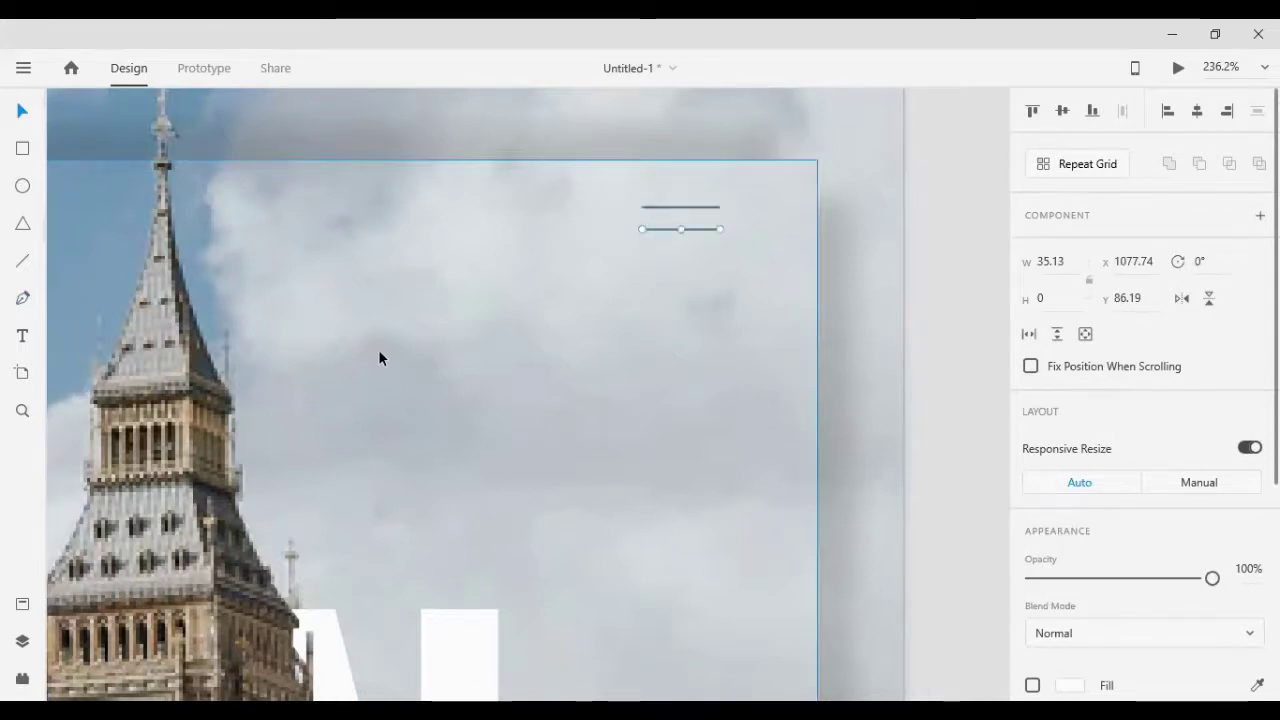
{"action": "key", "text": "ctrl+d"}
{"action": "key", "text": "shift+Down"}
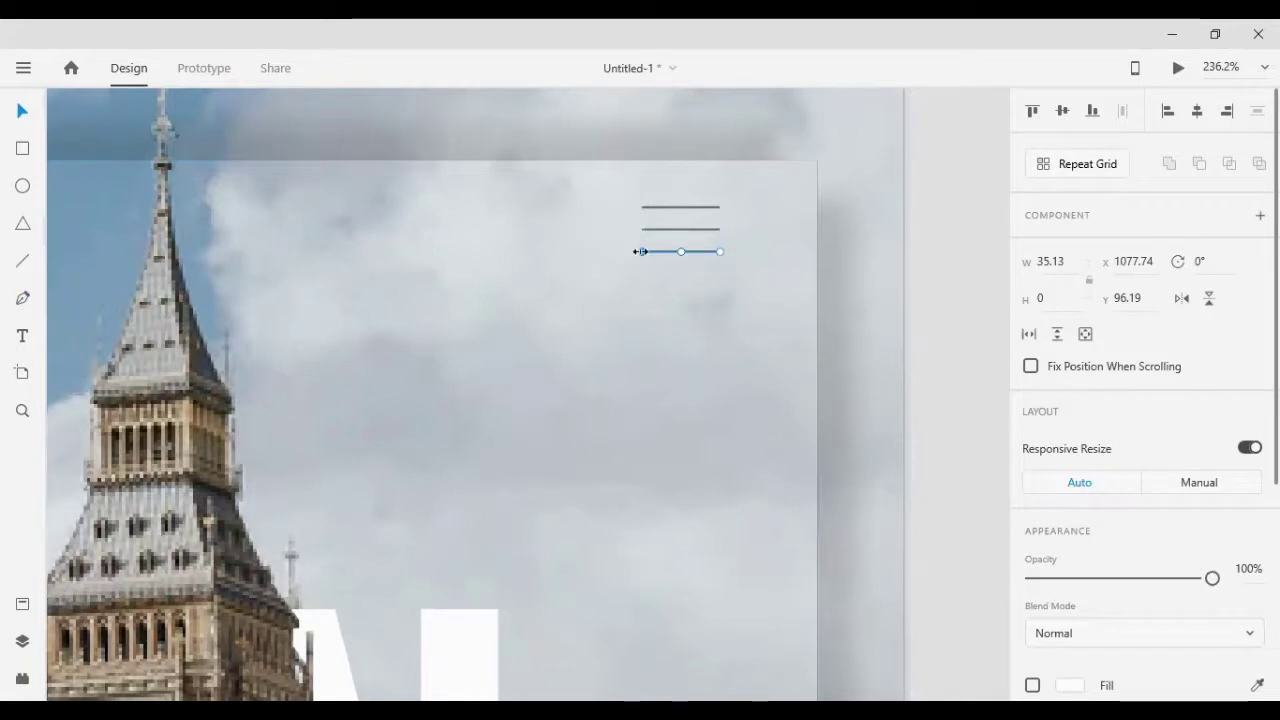
{"action": "left_click_drag", "start_coordinate": [641, 251], "coordinate": [698, 229]}
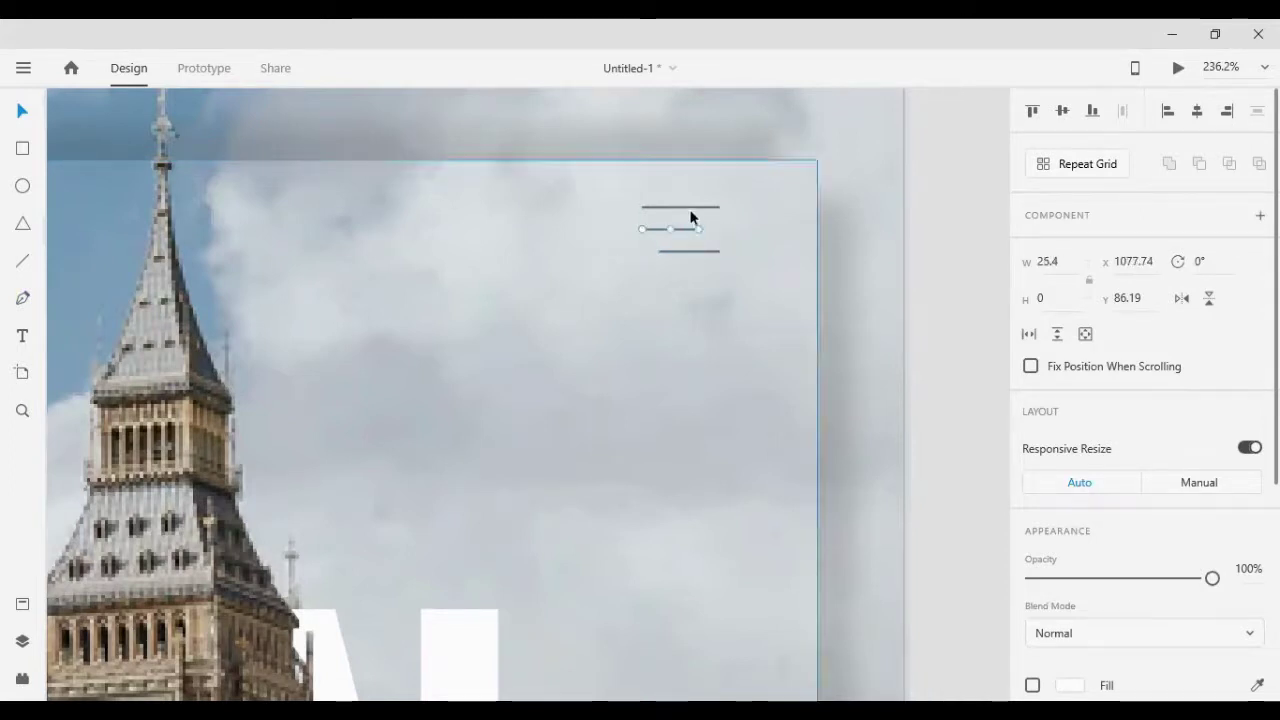
{"action": "left_click", "coordinate": [686, 207]}
{"action": "left_click_drag", "start_coordinate": [642, 207], "coordinate": [657, 208]}
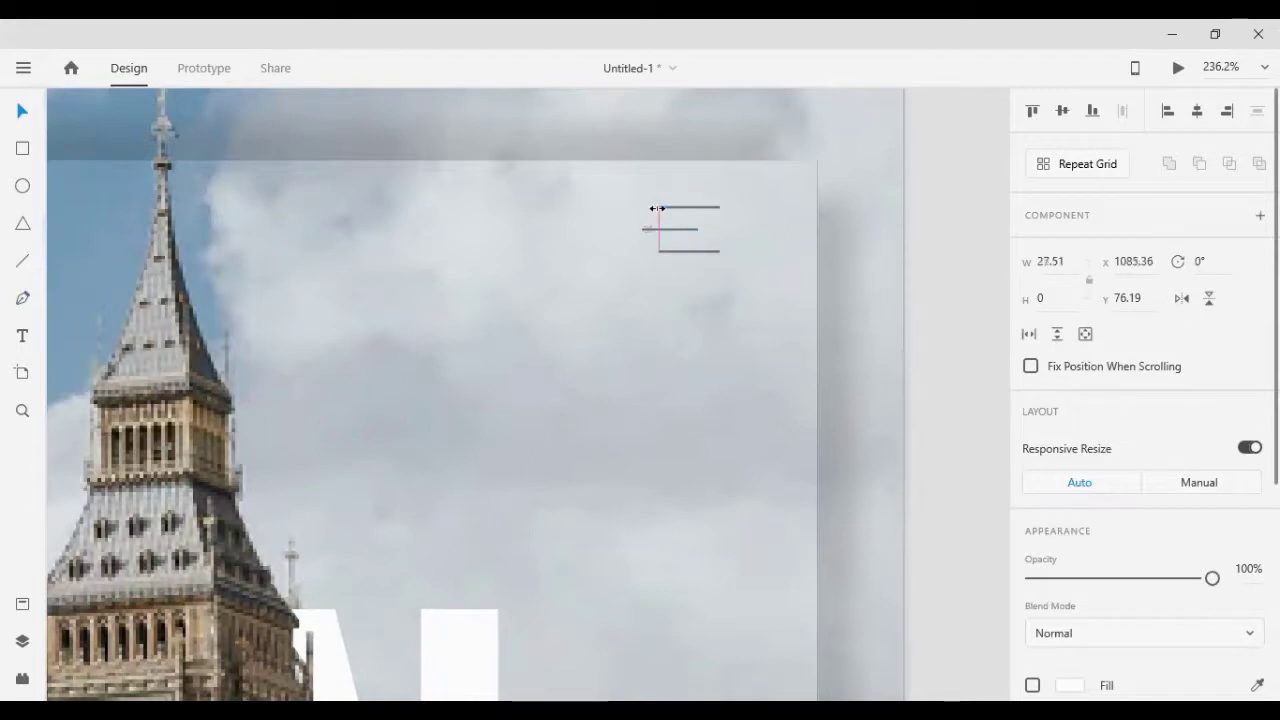
{"action": "left_click", "coordinate": [691, 251], "text": "shift"}
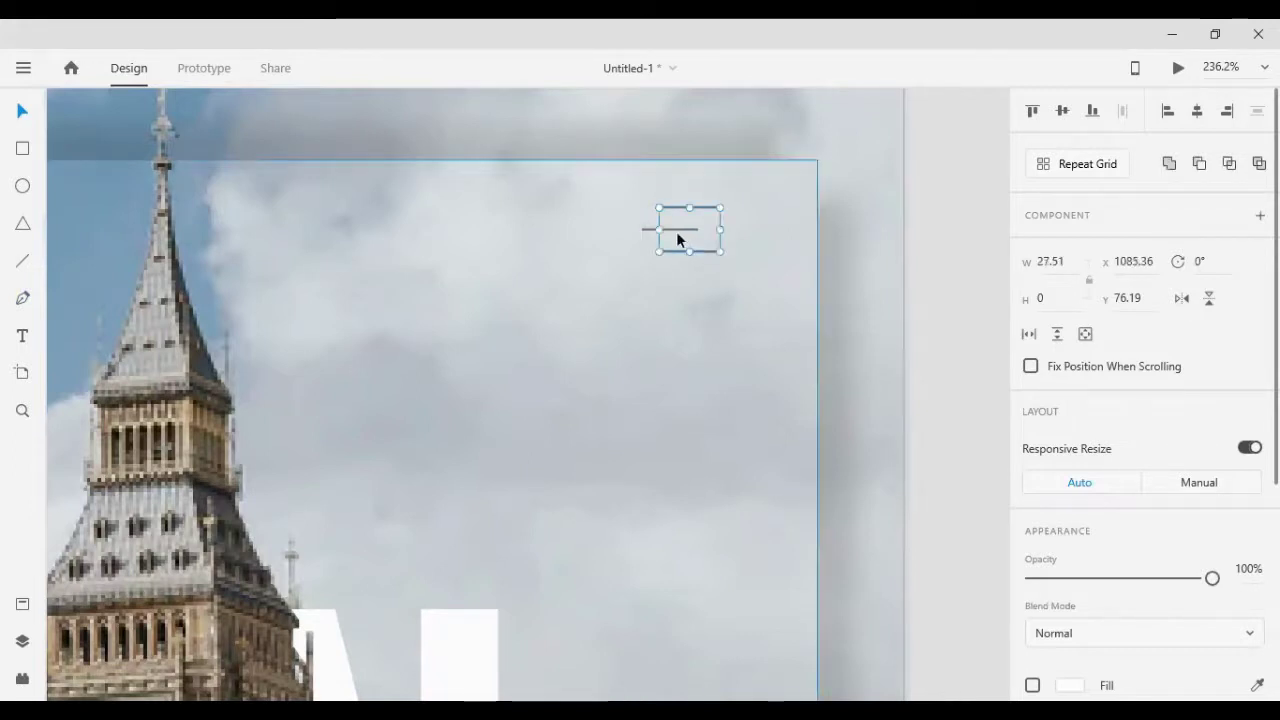
{"action": "left_click_drag", "start_coordinate": [642, 233], "coordinate": [646, 234]}
Step: Set the lines' border size to 0 in the Appearance panel, then re-enable the stroke
{"action": "scroll", "coordinate": [1203, 511], "scroll_direction": "down", "scroll_amount": 3}
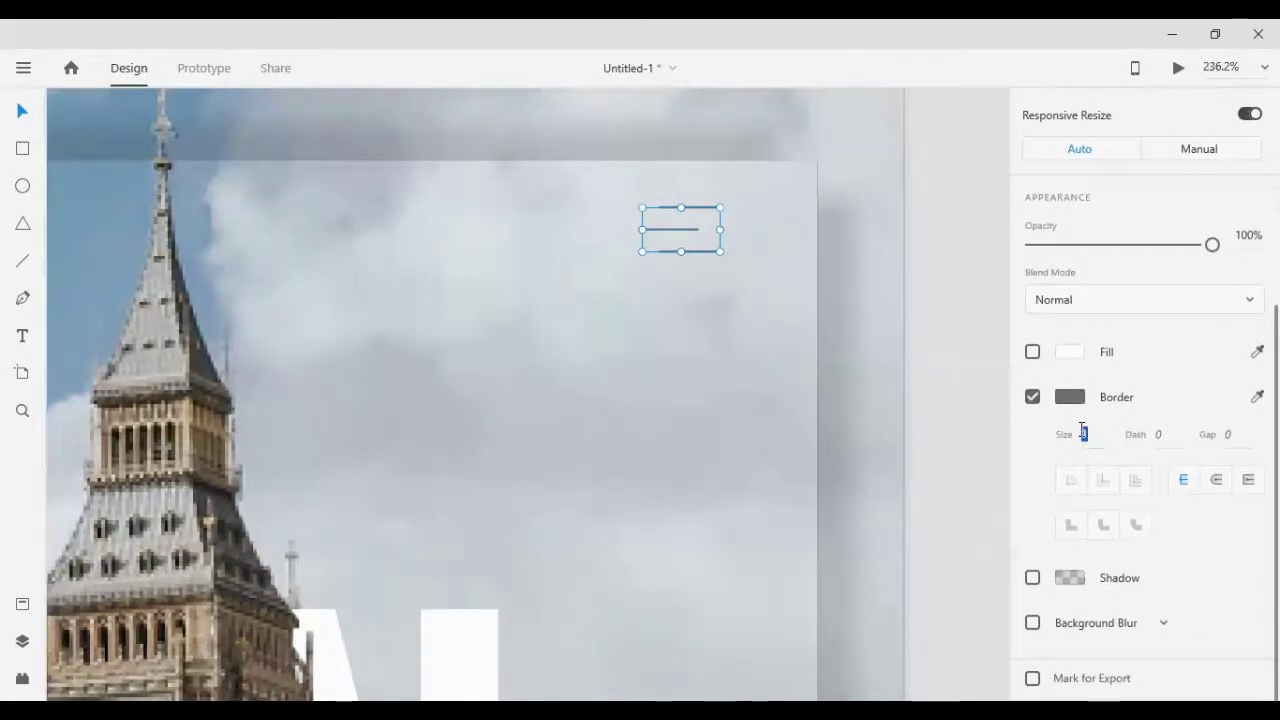
{"action": "type", "text": "0"}
{"action": "key", "text": "Return"}
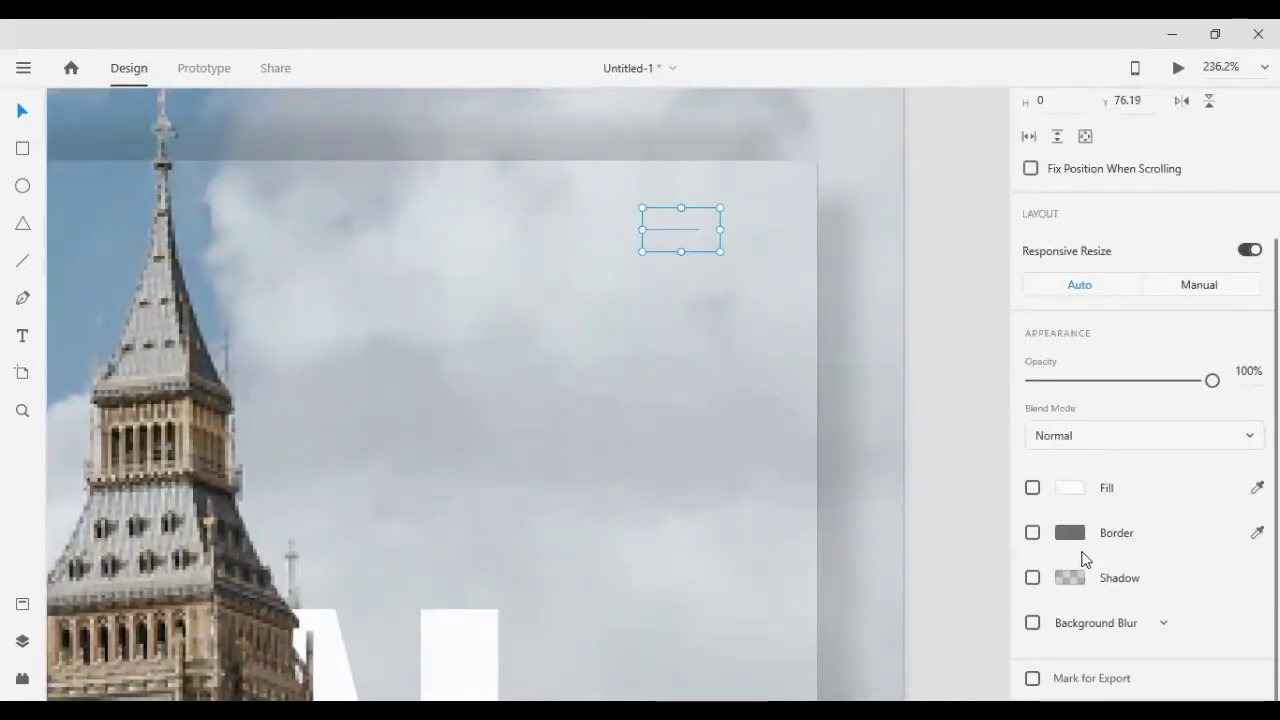
{"action": "left_click", "coordinate": [1032, 533]}
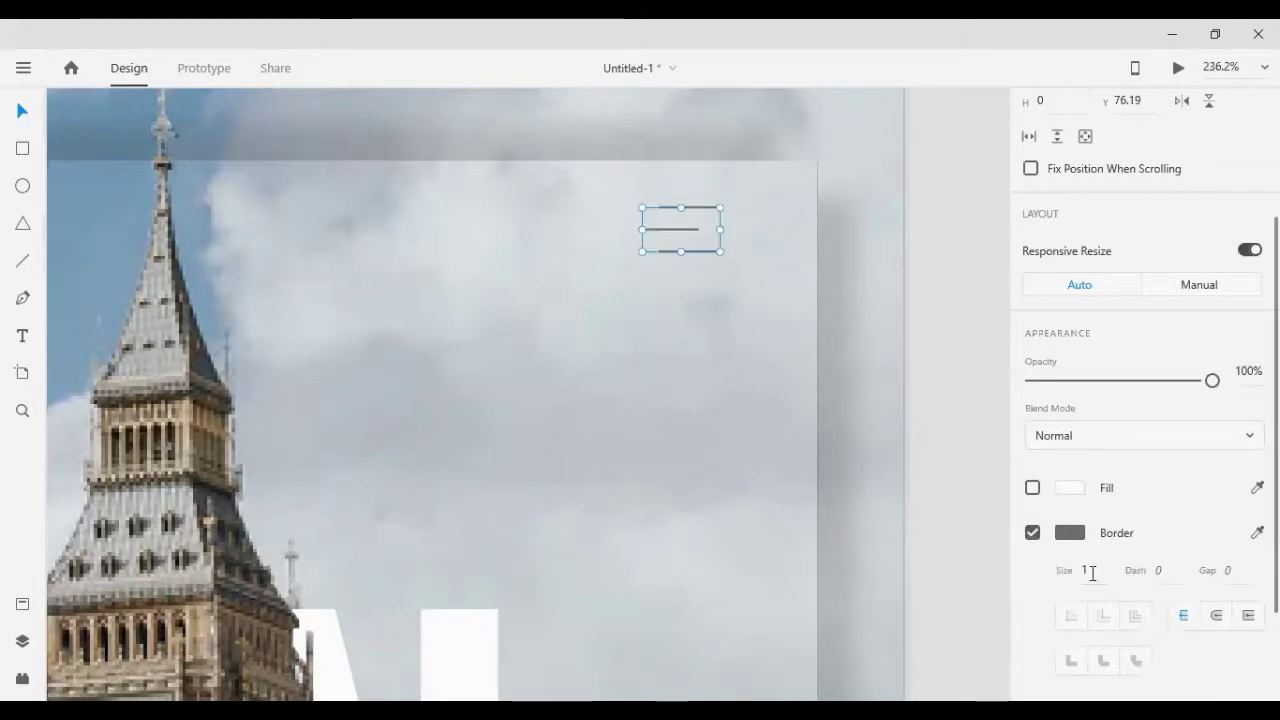
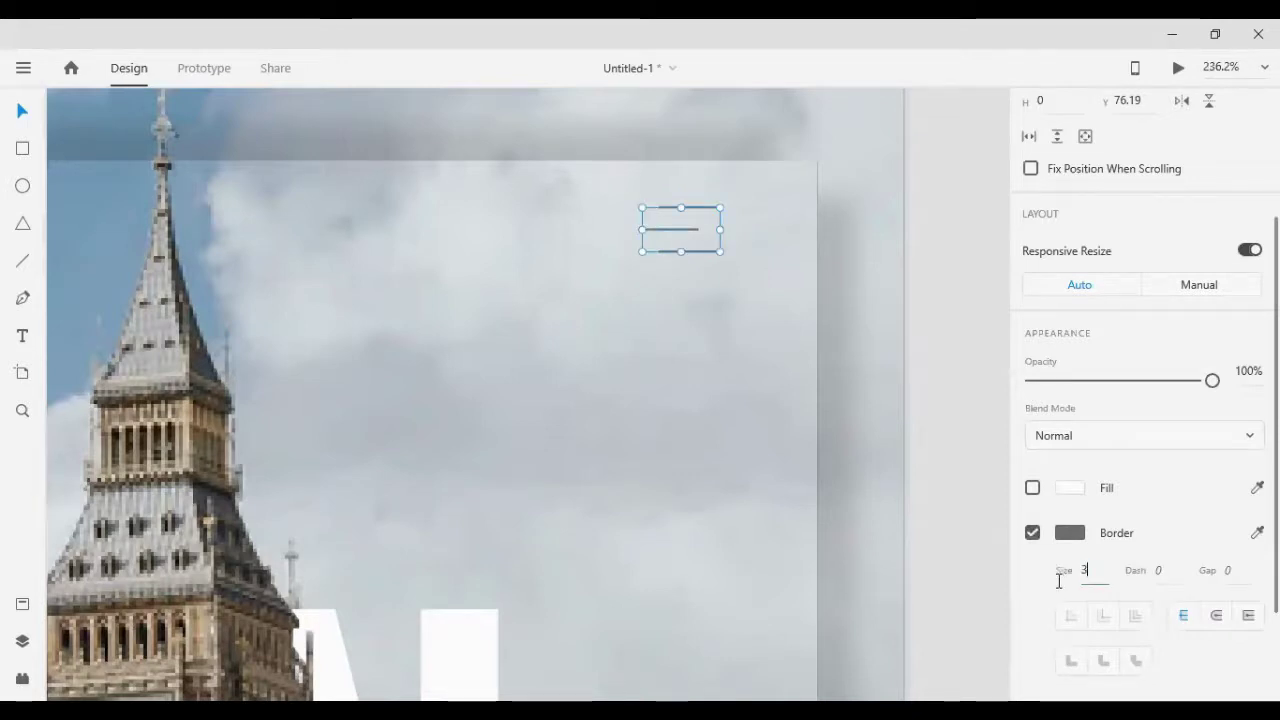
Step: Give the hamburger icon's lines a size-3 white (#FFFFFF) border
{"action": "left_click", "coordinate": [1010, 587]}
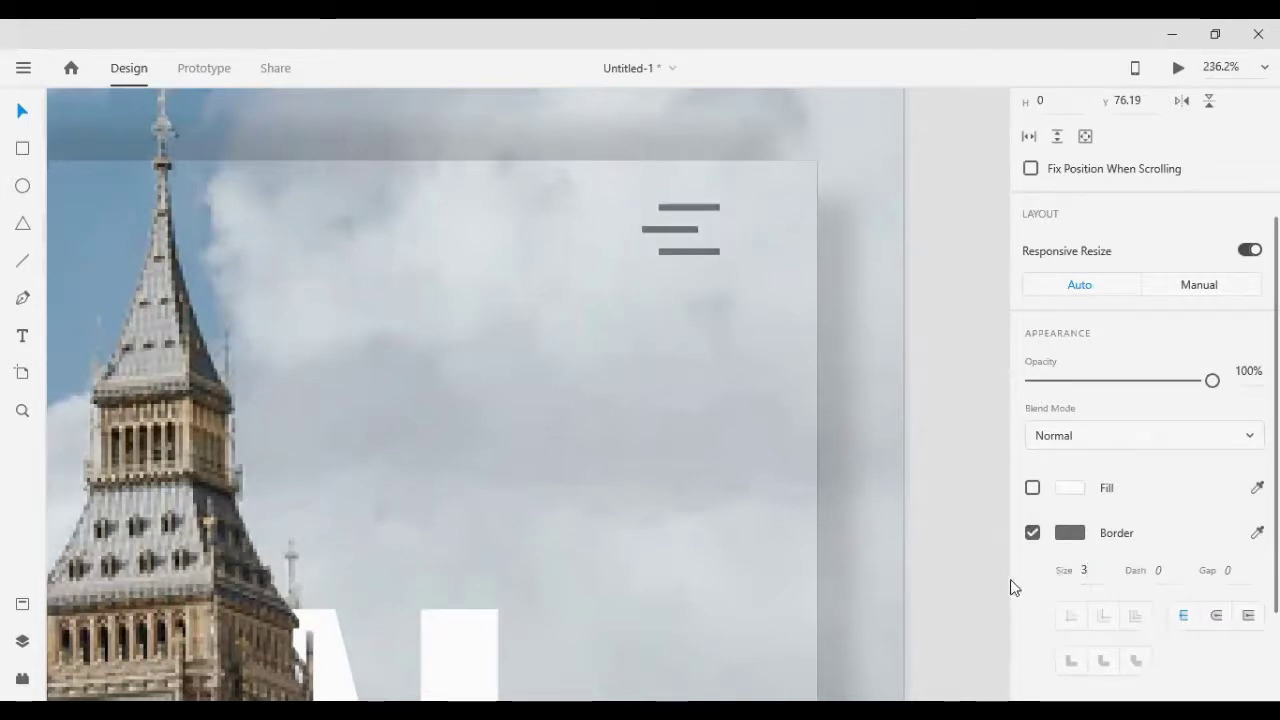
{"action": "left_click", "coordinate": [1069, 532]}
{"action": "left_click_drag", "start_coordinate": [924, 501], "coordinate": [757, 394]}
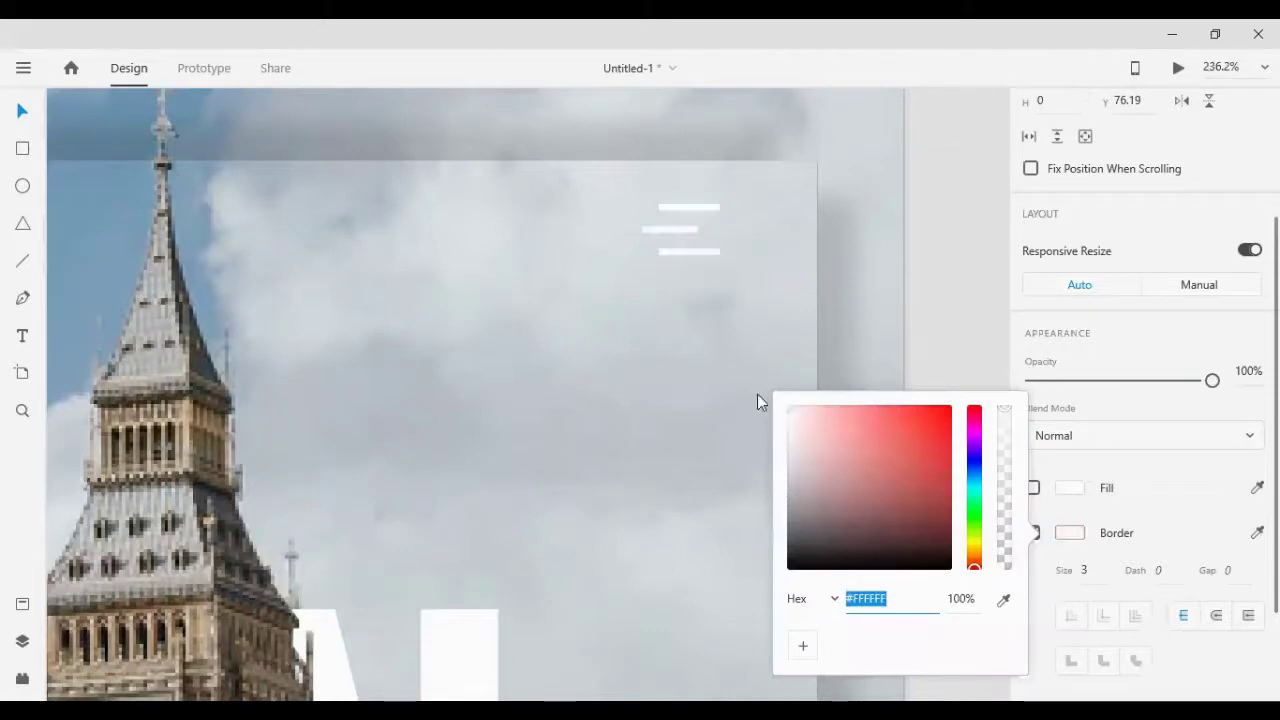
{"action": "left_click", "coordinate": [965, 372]}
{"action": "scroll", "coordinate": [503, 403], "scroll_direction": "down", "scroll_amount": 3}
{"action": "scroll", "coordinate": [455, 400], "scroll_direction": "down", "scroll_amount": 3}
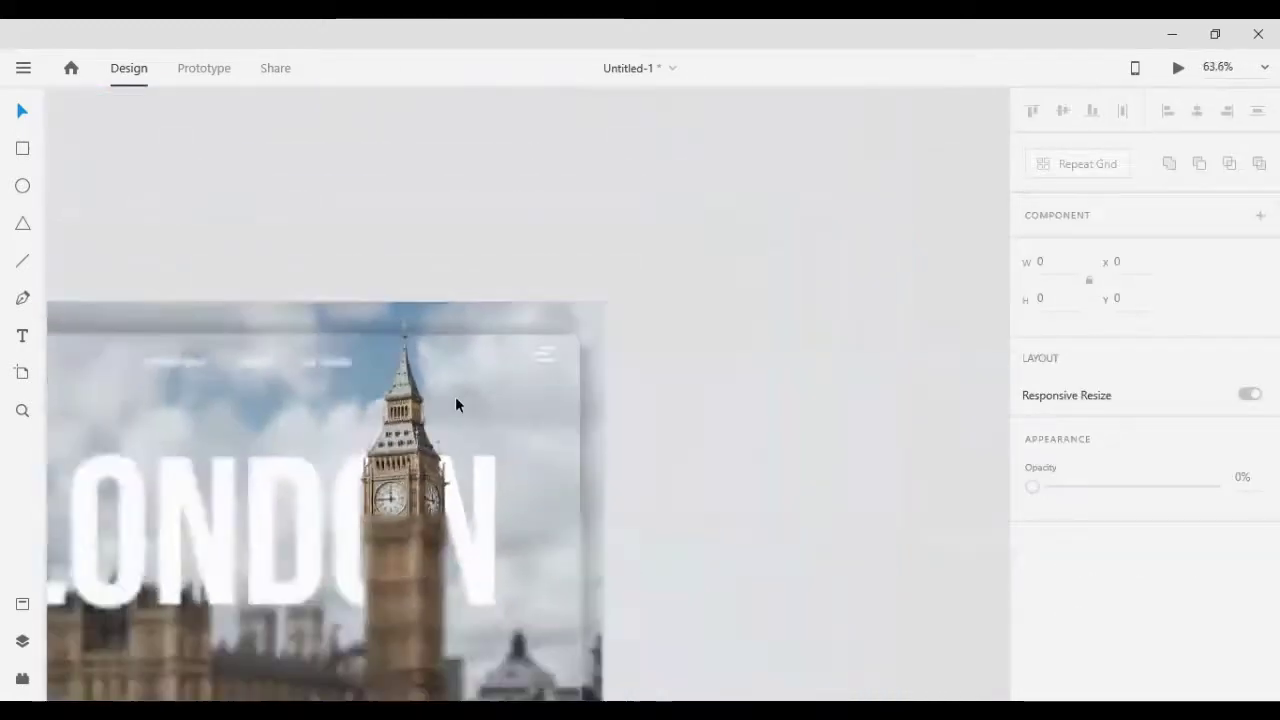
{"action": "scroll", "coordinate": [455, 404], "scroll_direction": "down", "scroll_amount": 1}
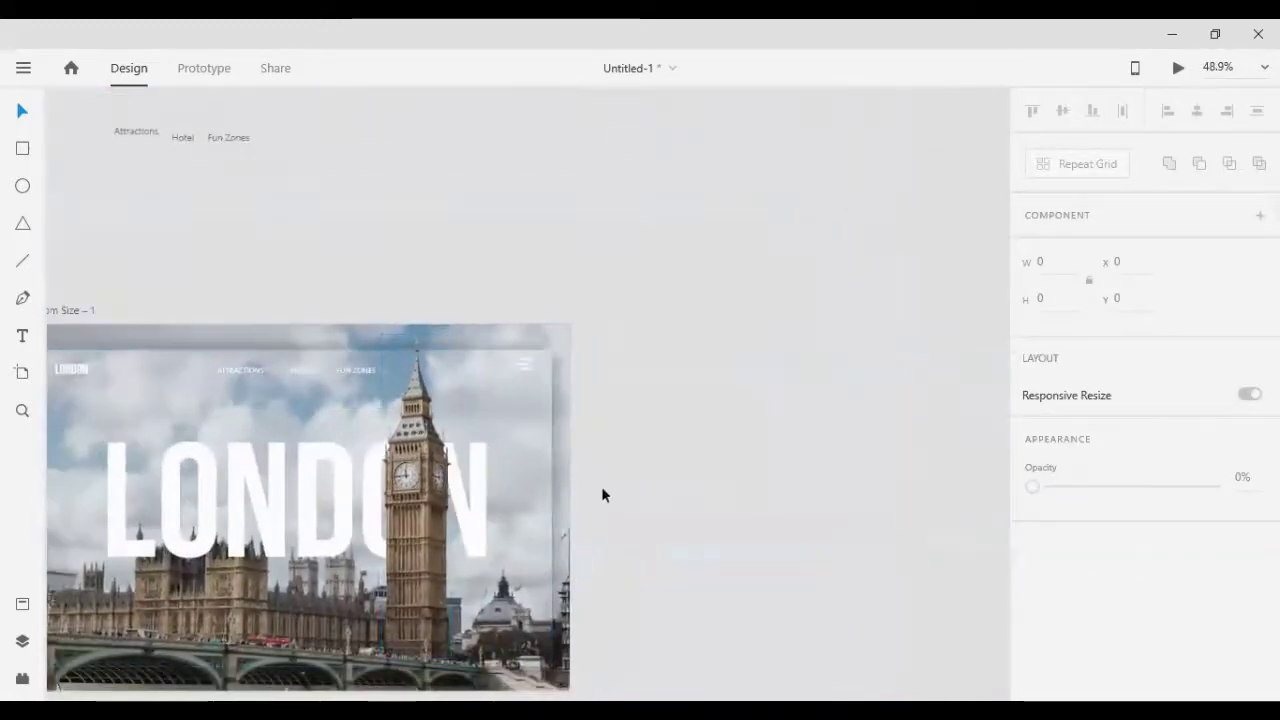
{"action": "scroll", "coordinate": [596, 501], "scroll_direction": "up", "scroll_amount": 2}
{"action": "scroll", "coordinate": [571, 430], "scroll_direction": "up", "scroll_amount": 1}
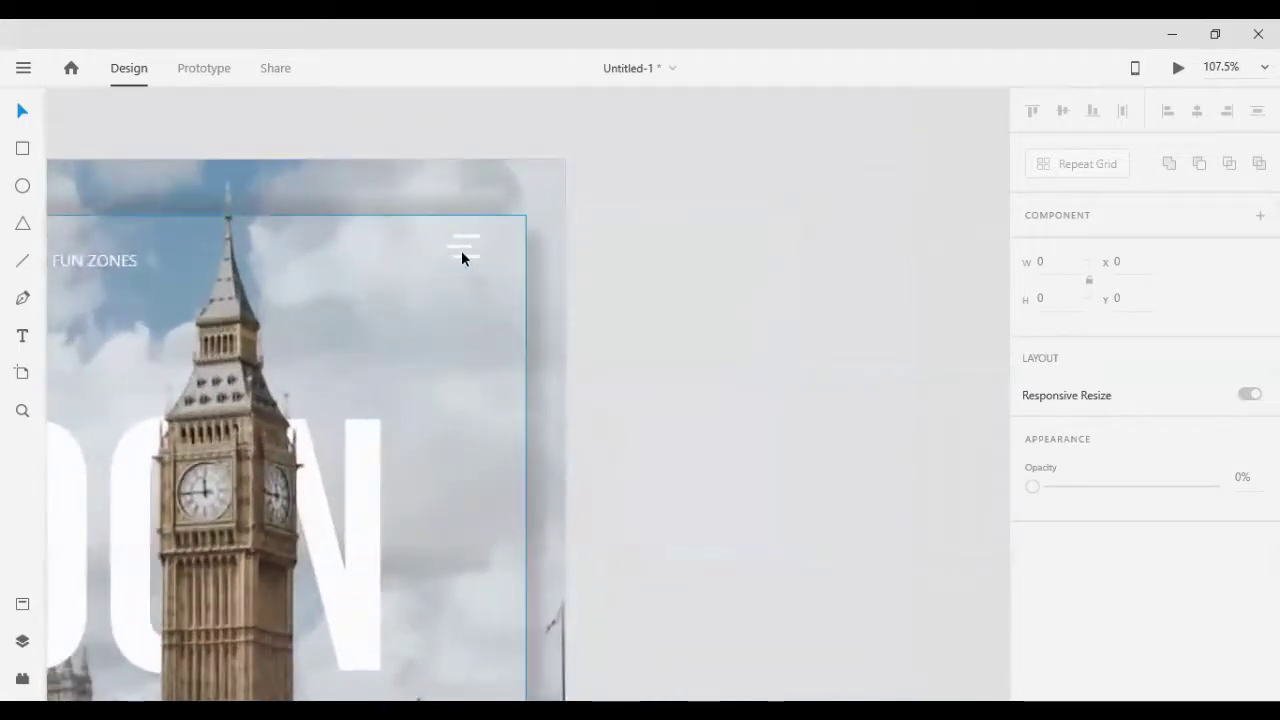
Step: Group the three hamburger lines and shrink the icon's width to about 23
{"action": "double_click", "coordinate": [461, 254]}
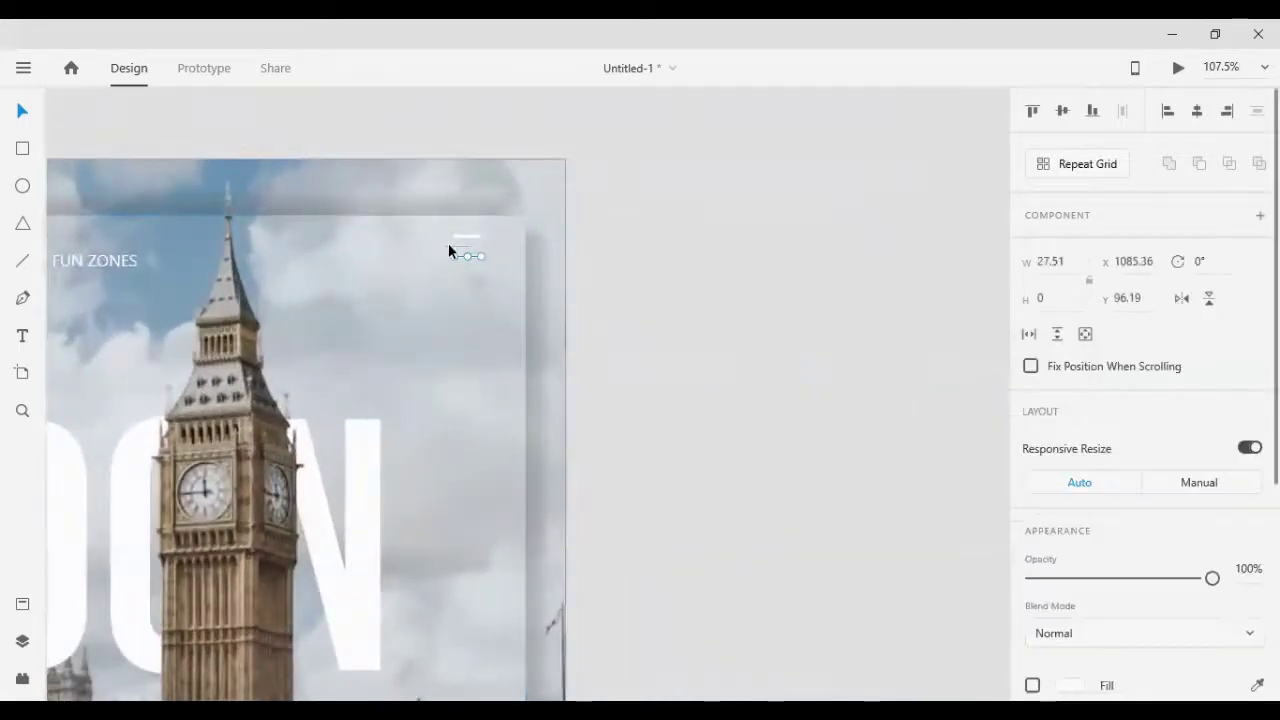
{"action": "left_click", "coordinate": [466, 243], "text": "shift"}
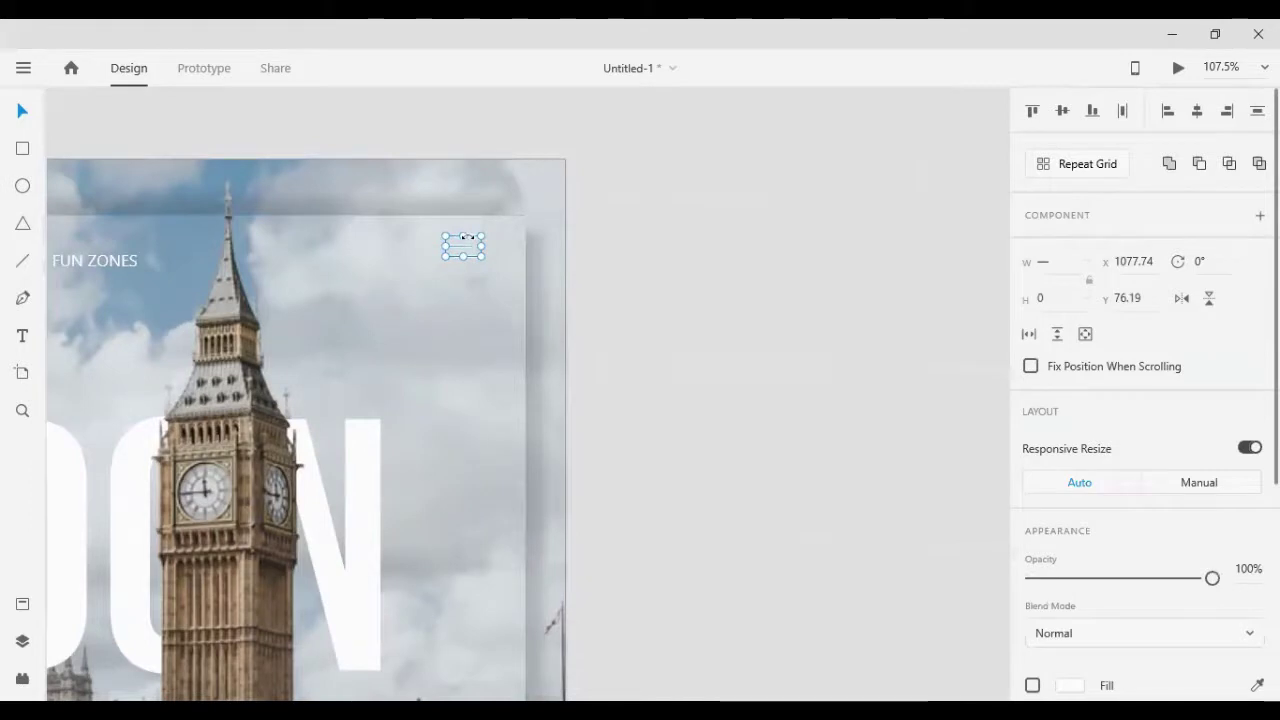
{"action": "key", "text": "ctrl+g"}
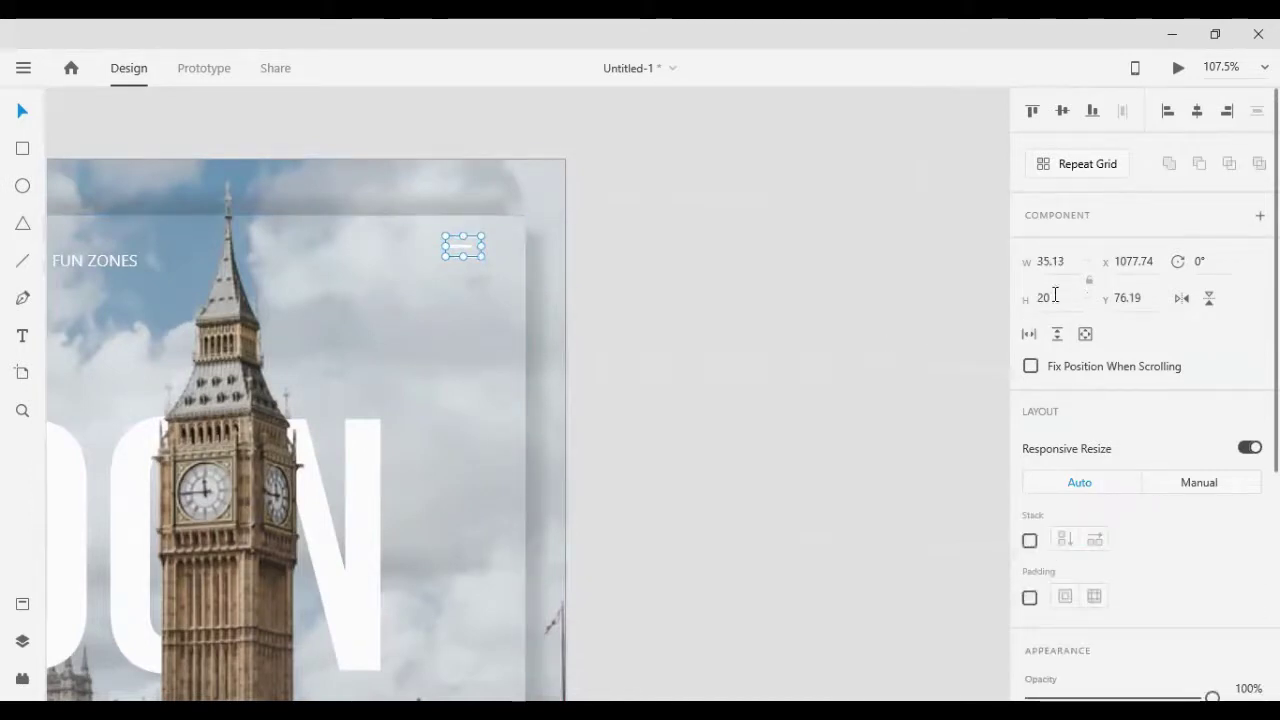
{"action": "left_click", "coordinate": [1078, 263]}
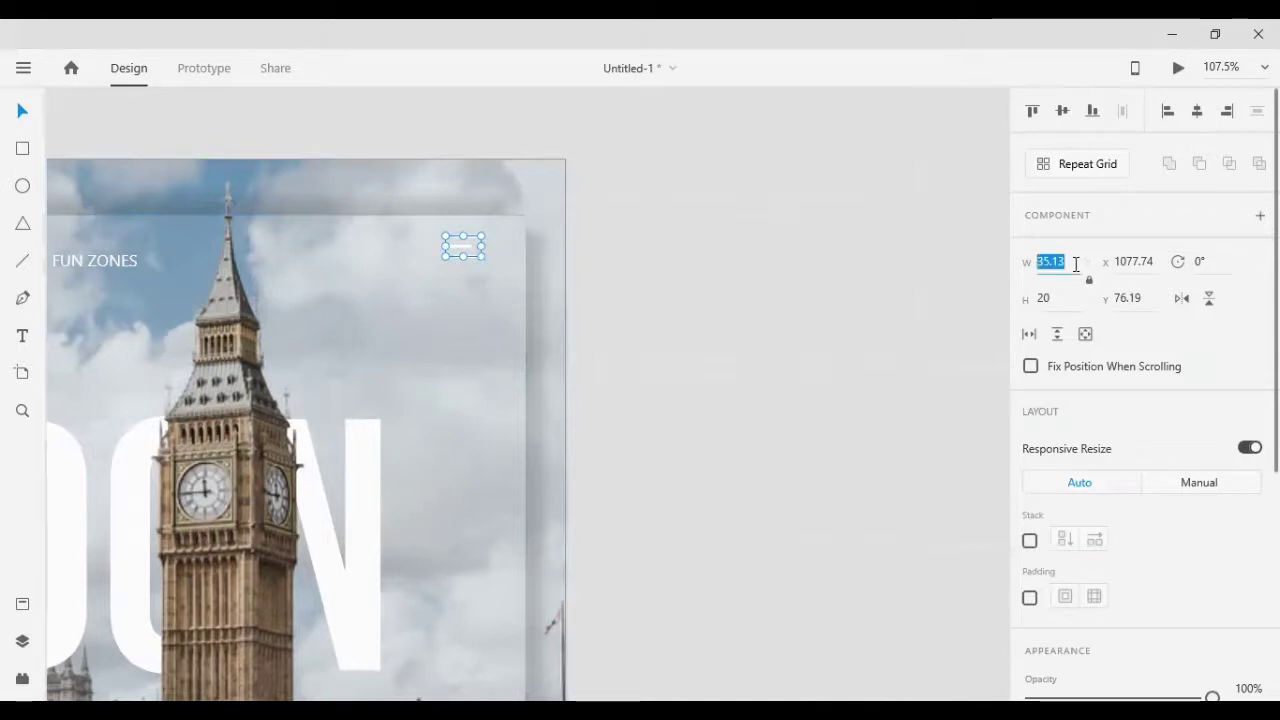
{"action": "type", "text": "28.13"}
{"action": "key", "text": "Return"}
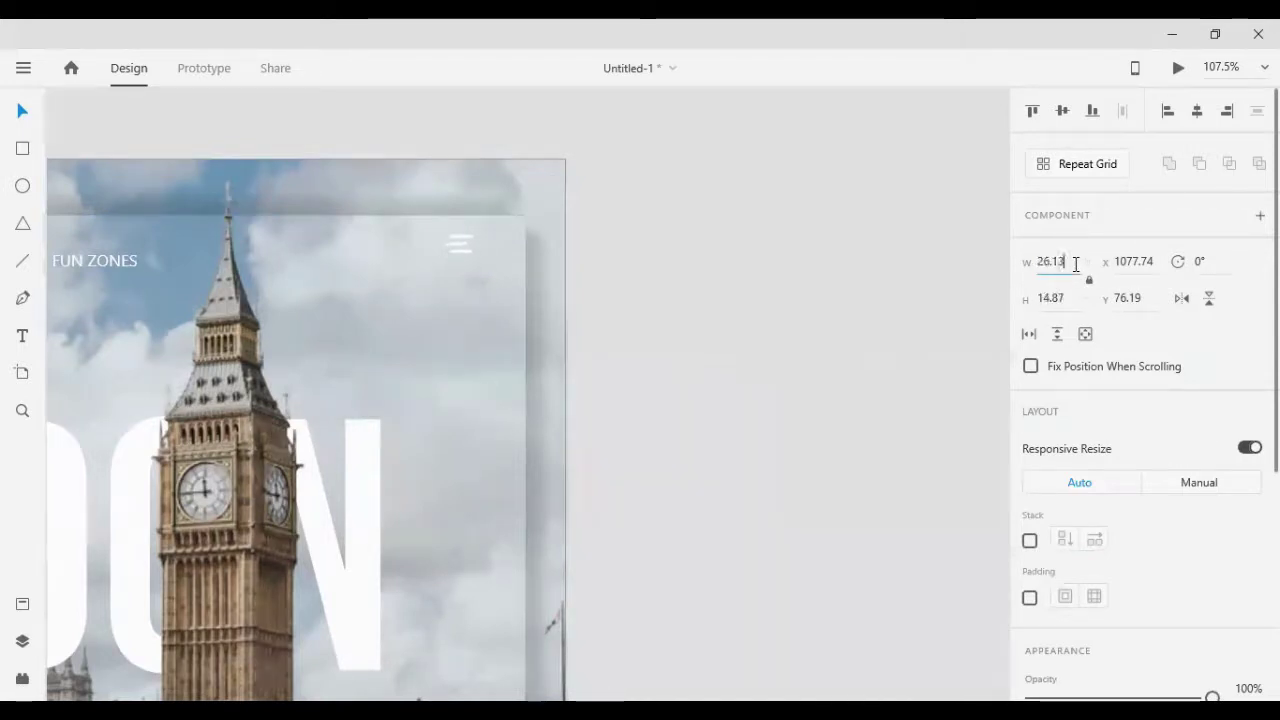
{"action": "key", "text": "Down"}
{"action": "key", "text": "Down"}
{"action": "key", "text": "Down"}
{"action": "key", "text": "Down"}
Step: Align the hamburger icon middle-to-middle with the FUN ZONES link
{"action": "left_click", "coordinate": [685, 333]}
{"action": "left_click", "coordinate": [457, 246]}
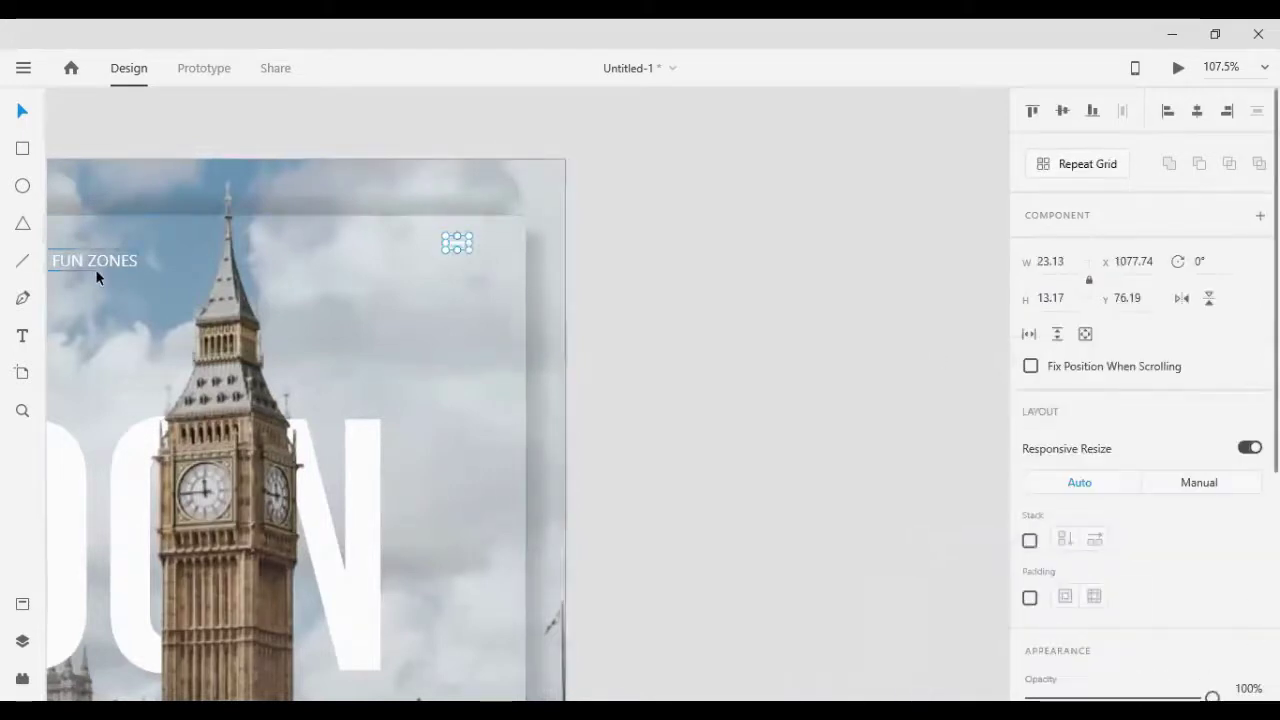
{"action": "left_click", "coordinate": [97, 277], "text": "shift"}
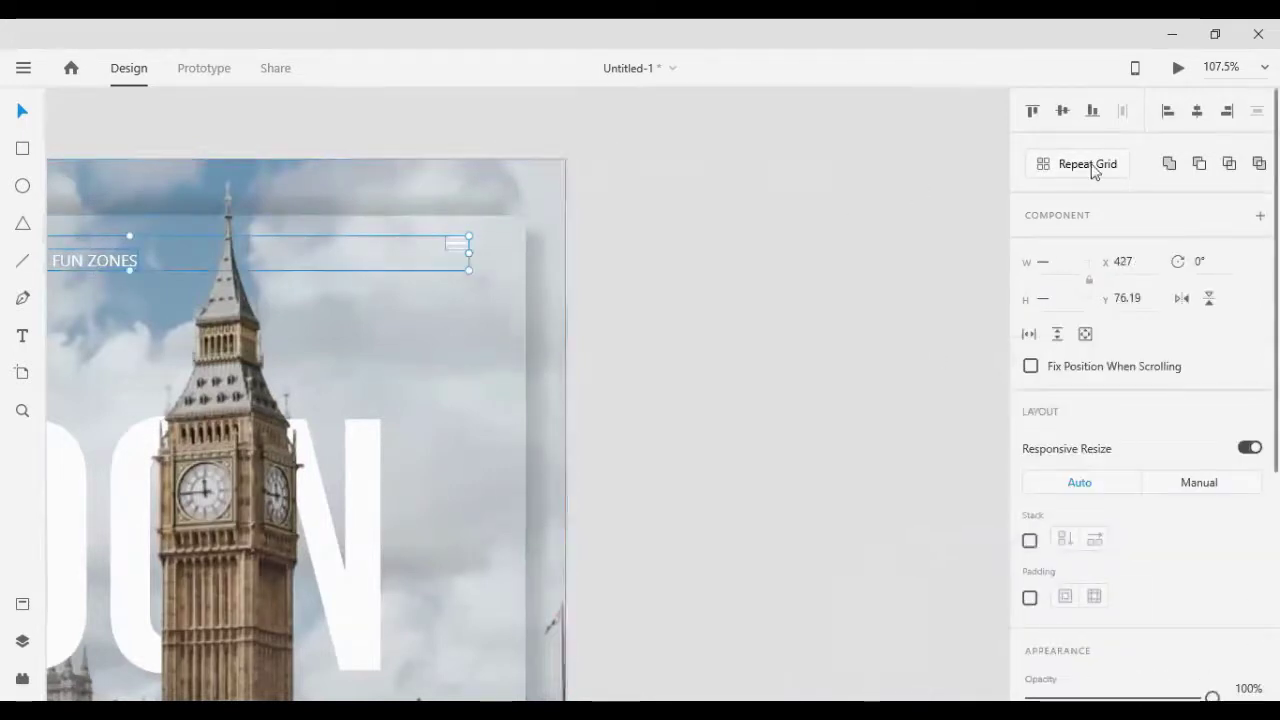
{"action": "left_click", "coordinate": [1062, 111]}
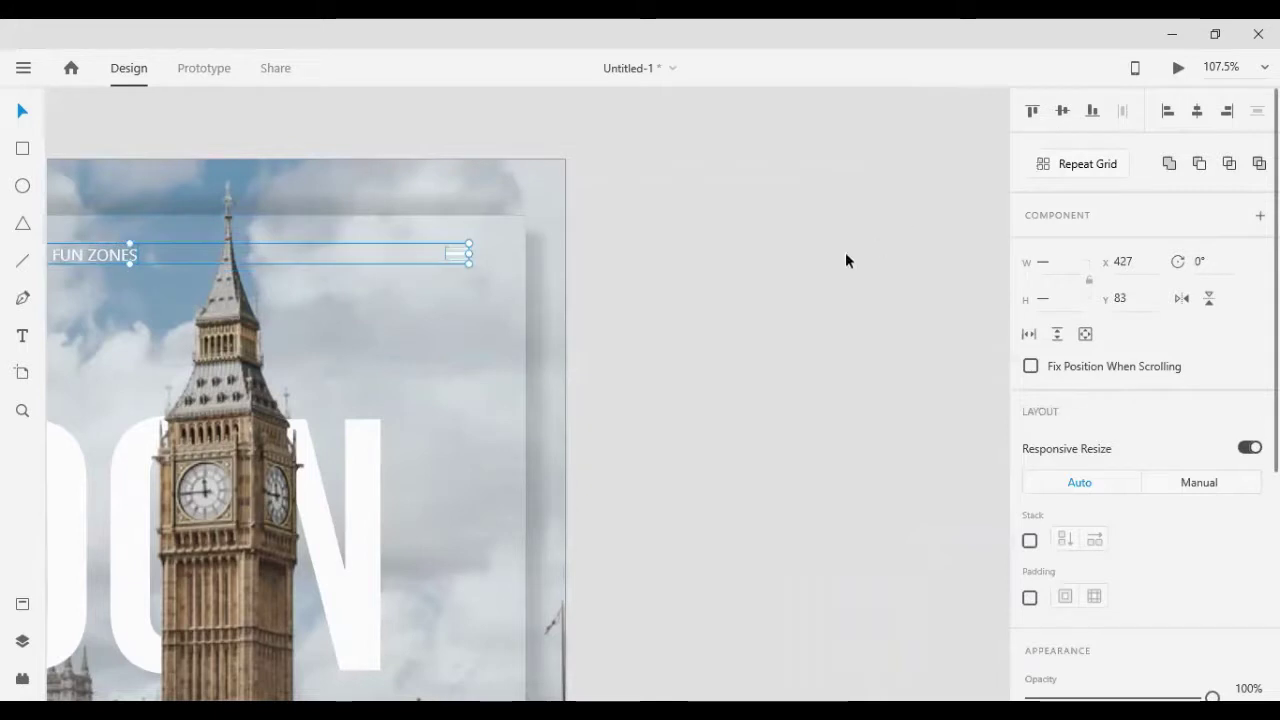
{"action": "left_click", "coordinate": [791, 260]}
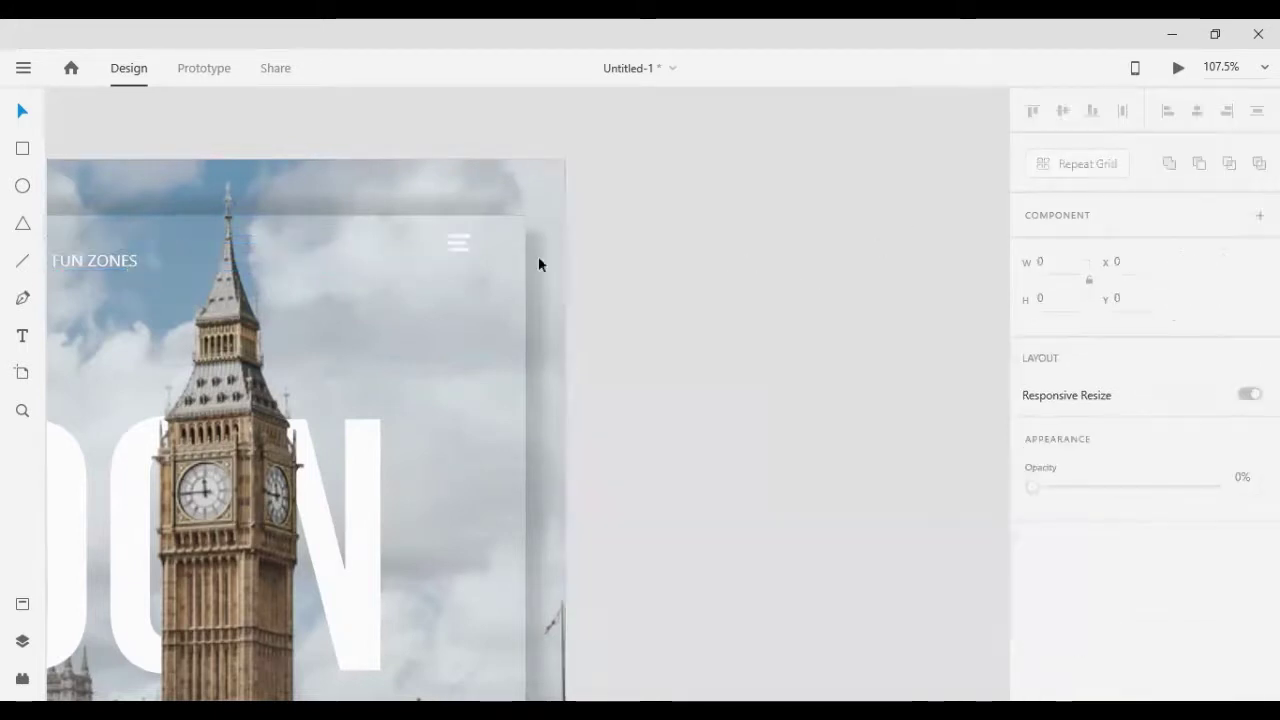
Step: Nudge the hamburger icon down and right into its final position
{"action": "left_click", "coordinate": [455, 241]}
{"action": "key", "text": "Down"}
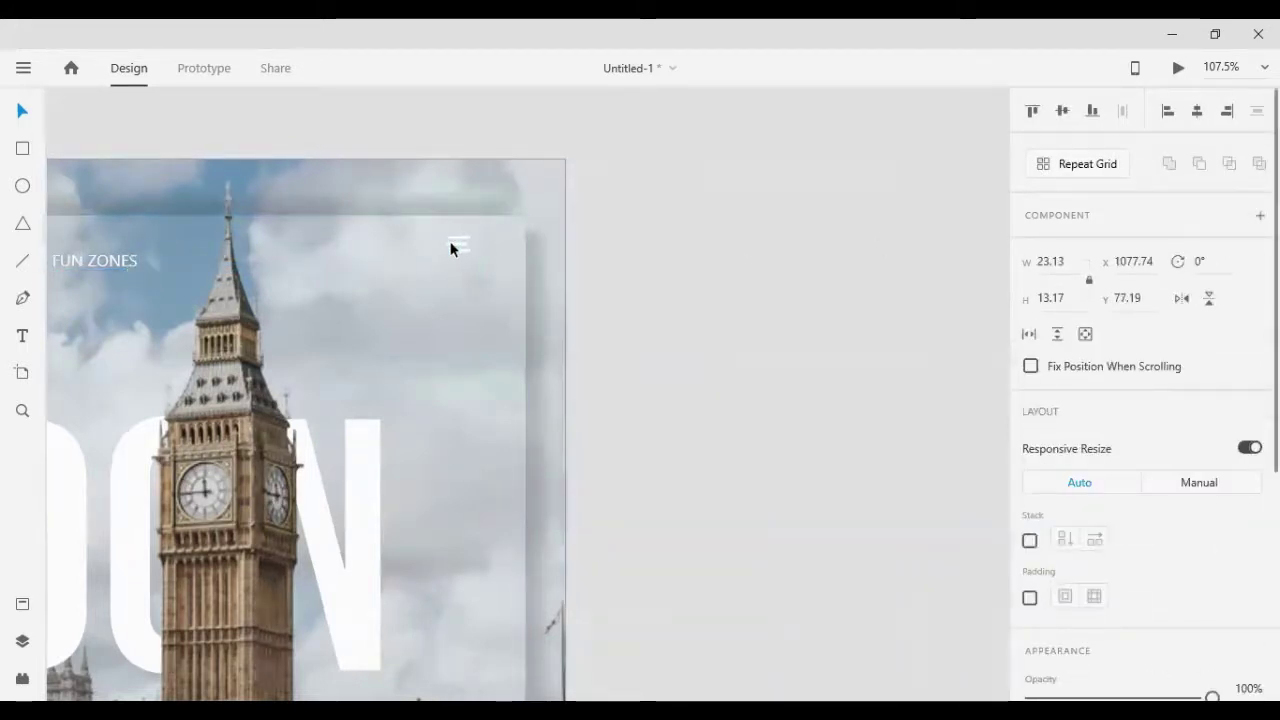
{"action": "key", "text": "Down"}
{"action": "key", "text": "Down"}
{"action": "key", "text": "Down"}
{"action": "key", "text": "Down"}
{"action": "key", "text": "Down"}
{"action": "key", "text": "Down"}
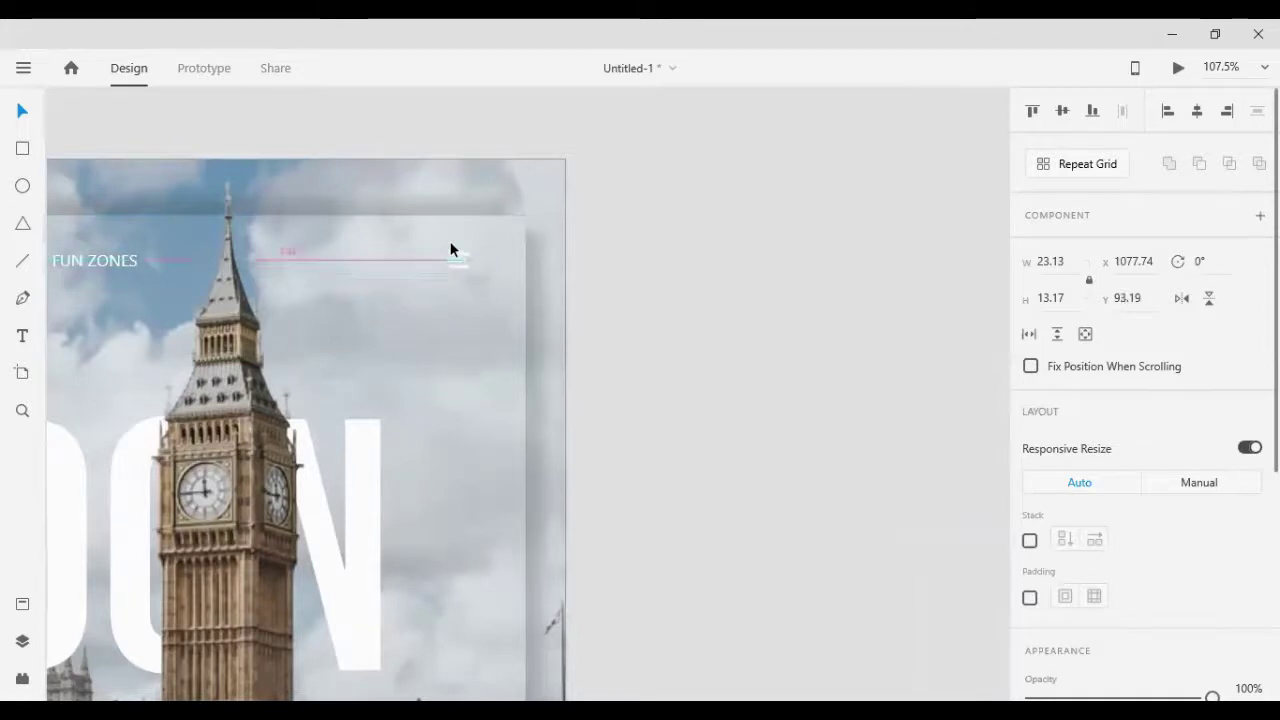
{"action": "key", "text": "shift+Right"}
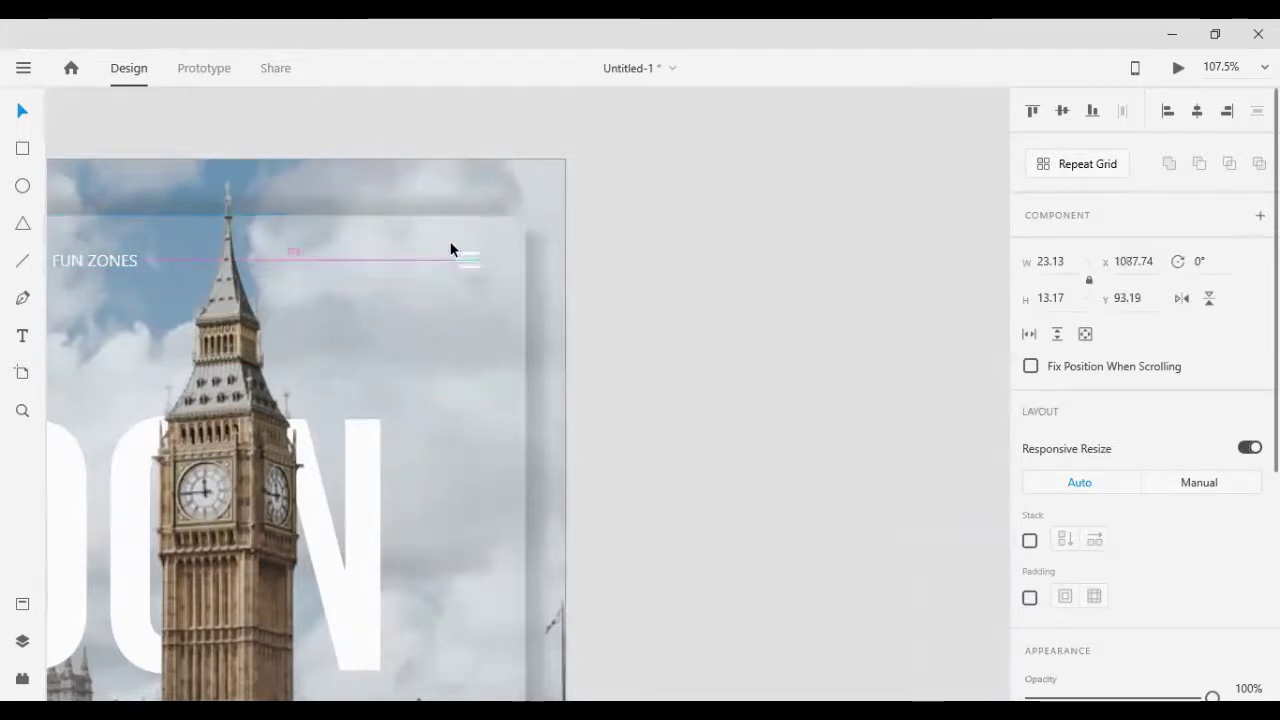
{"action": "key", "text": "shift+Right"}
{"action": "key", "text": "shift+Right"}
{"action": "key", "text": "shift+Right"}
{"action": "key", "text": "Right"}
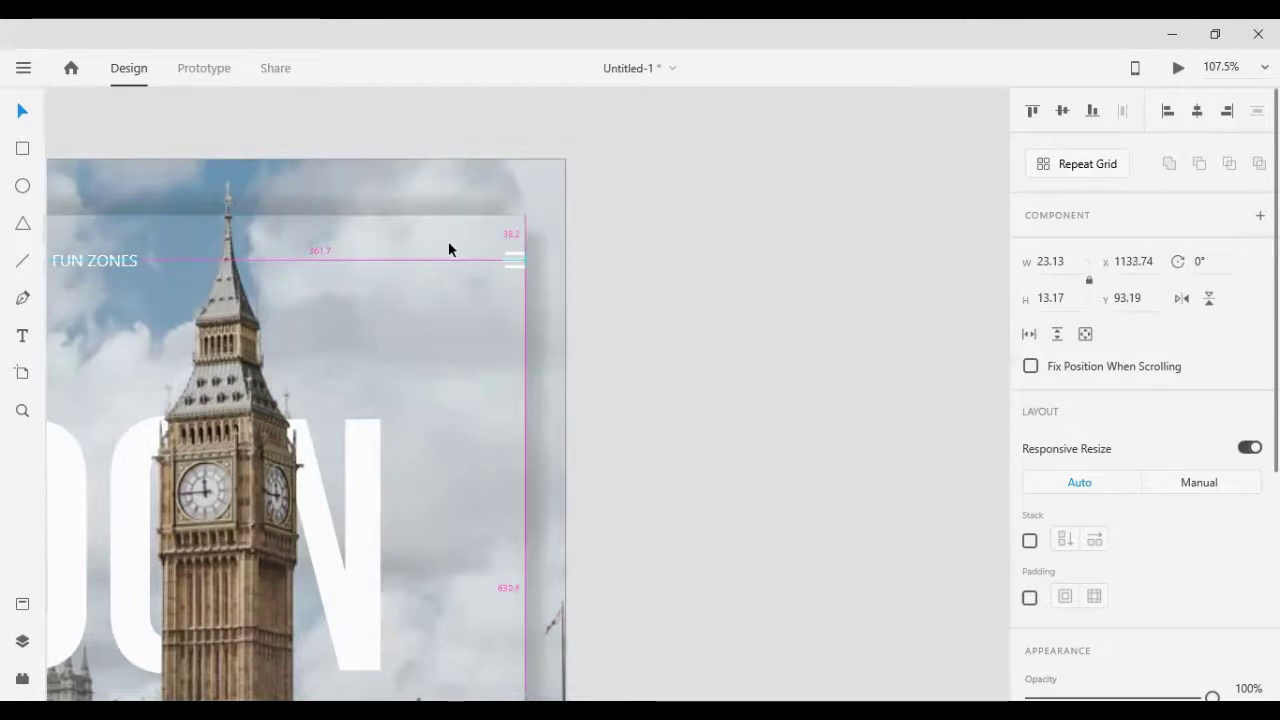
{"action": "key", "text": "shift+Left"}
{"action": "key", "text": "shift+Left"}
{"action": "key", "text": "shift+Left"}
{"action": "key", "text": "Left"}
{"action": "key", "text": "Left"}
{"action": "key", "text": "Left"}
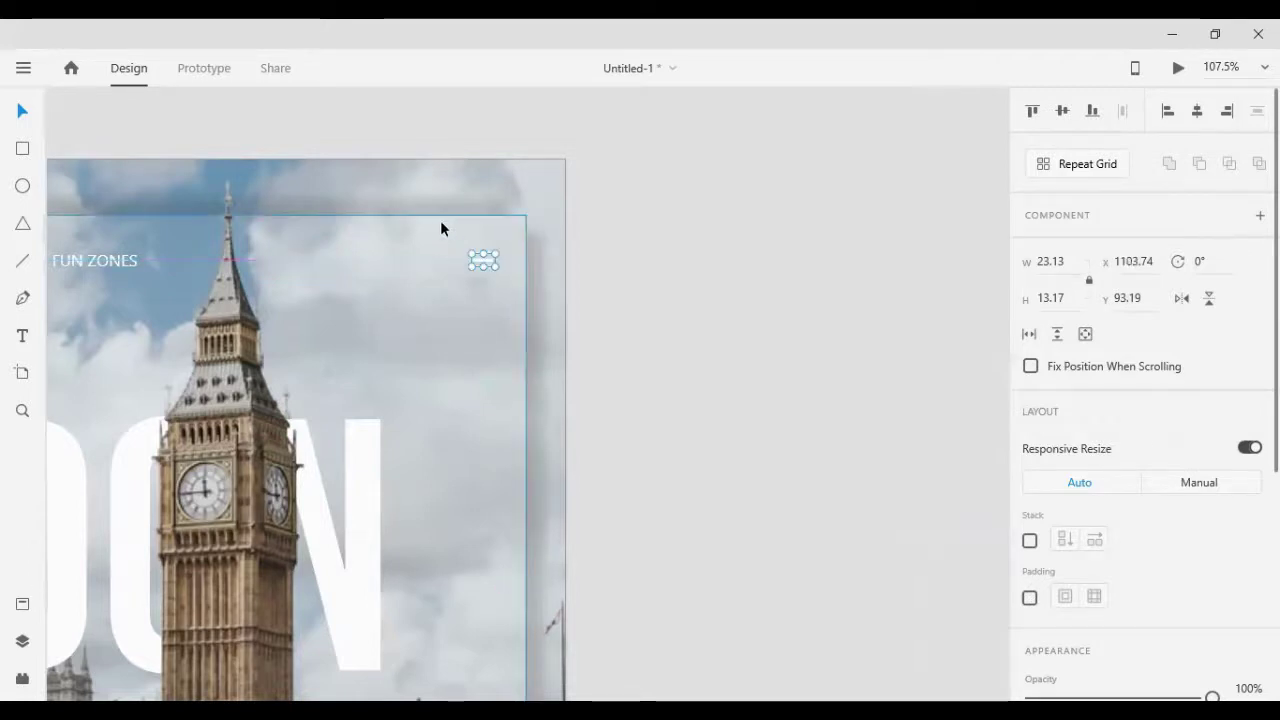
{"action": "left_click", "coordinate": [766, 320]}
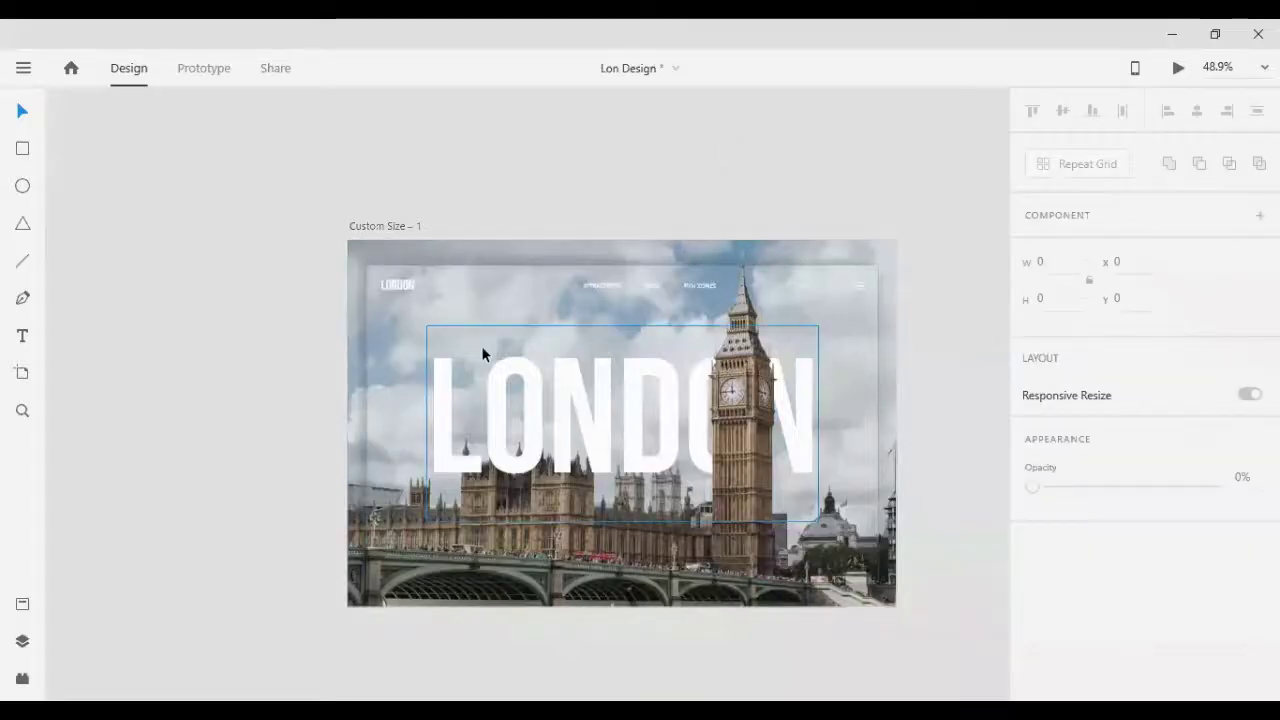
Step: Give the LONDON title a background blur with amount around 35
{"action": "left_click", "coordinate": [534, 368]}
{"action": "scroll", "coordinate": [1124, 386], "scroll_direction": "down", "scroll_amount": 3}
{"action": "scroll", "coordinate": [1140, 490], "scroll_direction": "down", "scroll_amount": 3}
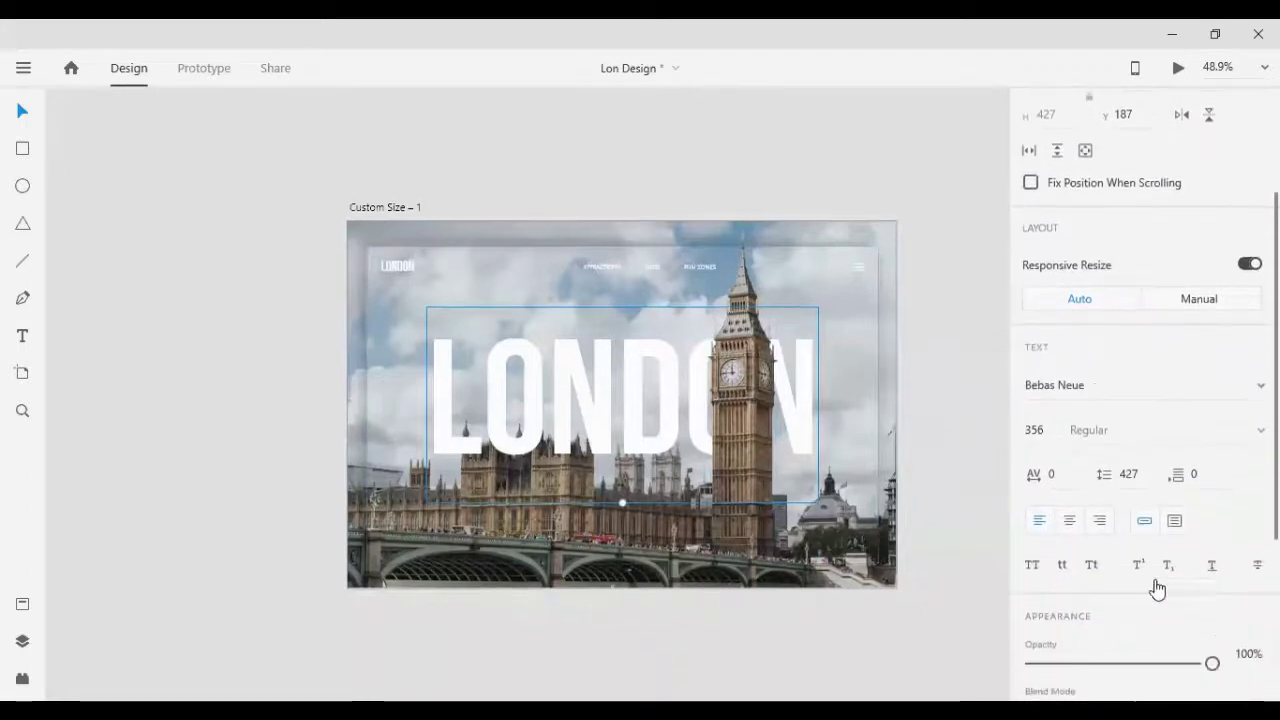
{"action": "scroll", "coordinate": [1160, 530], "scroll_direction": "down", "scroll_amount": 2}
{"action": "scroll", "coordinate": [1080, 600], "scroll_direction": "down", "scroll_amount": 1}
{"action": "left_click", "coordinate": [1033, 623]}
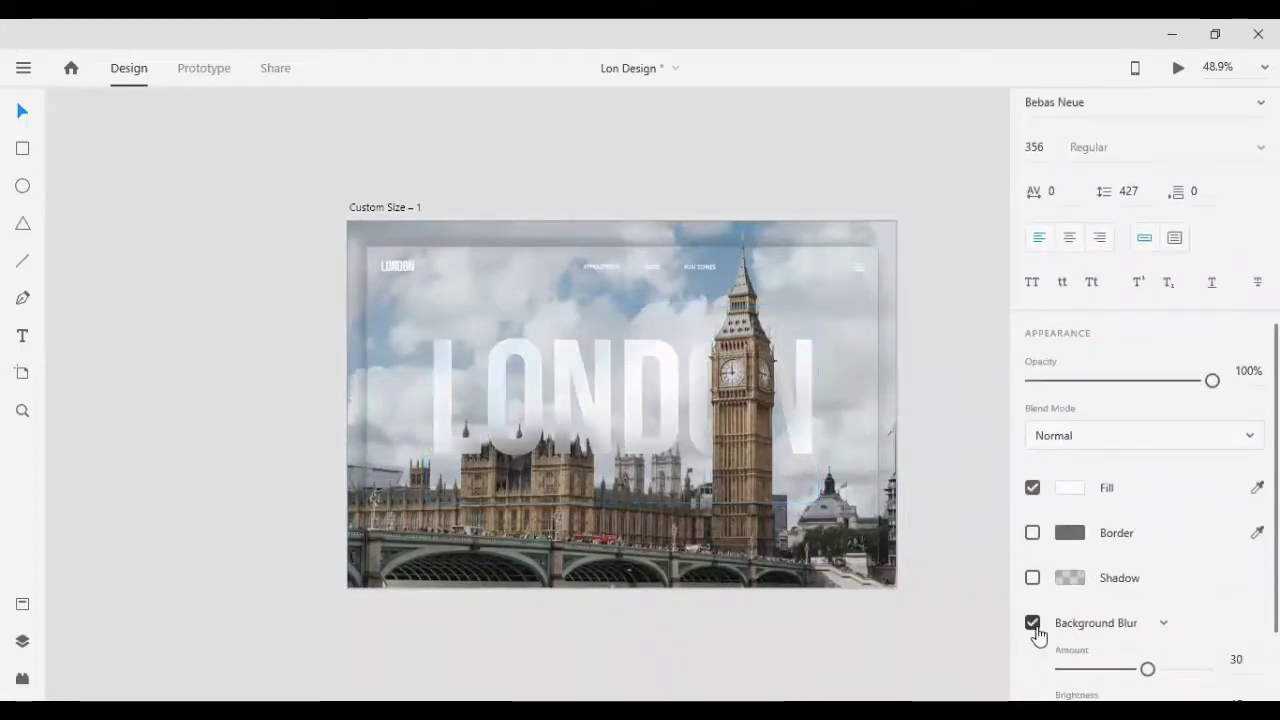
{"action": "left_click", "coordinate": [1125, 670]}
{"action": "left_click_drag", "start_coordinate": [1120, 670], "coordinate": [1161, 669]}
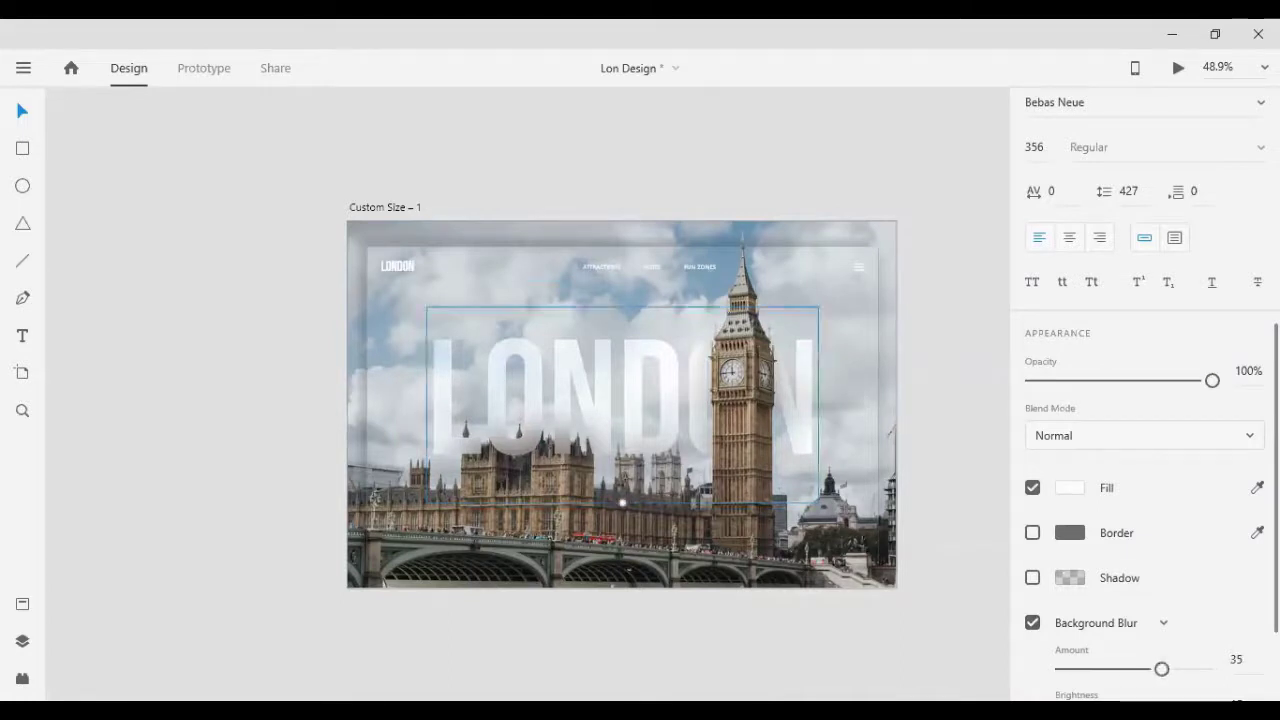
Step: Set the blur brightness to 12 and opacity to 20
{"action": "scroll", "coordinate": [1163, 625], "scroll_direction": "down", "scroll_amount": 3}
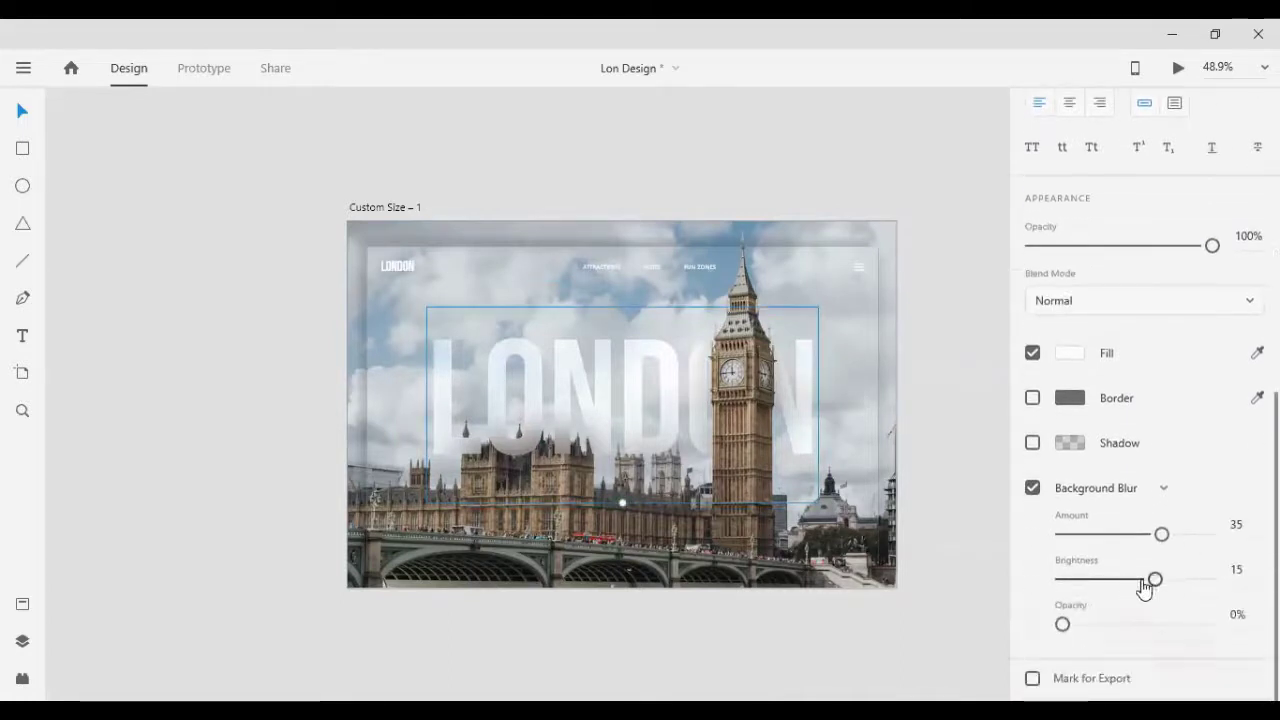
{"action": "mouse_move", "coordinate": [1157, 582]}
{"action": "left_mouse_down"}
{"action": "mouse_move", "coordinate": [1169, 585]}
{"action": "mouse_move", "coordinate": [1157, 581]}
{"action": "left_mouse_up"}
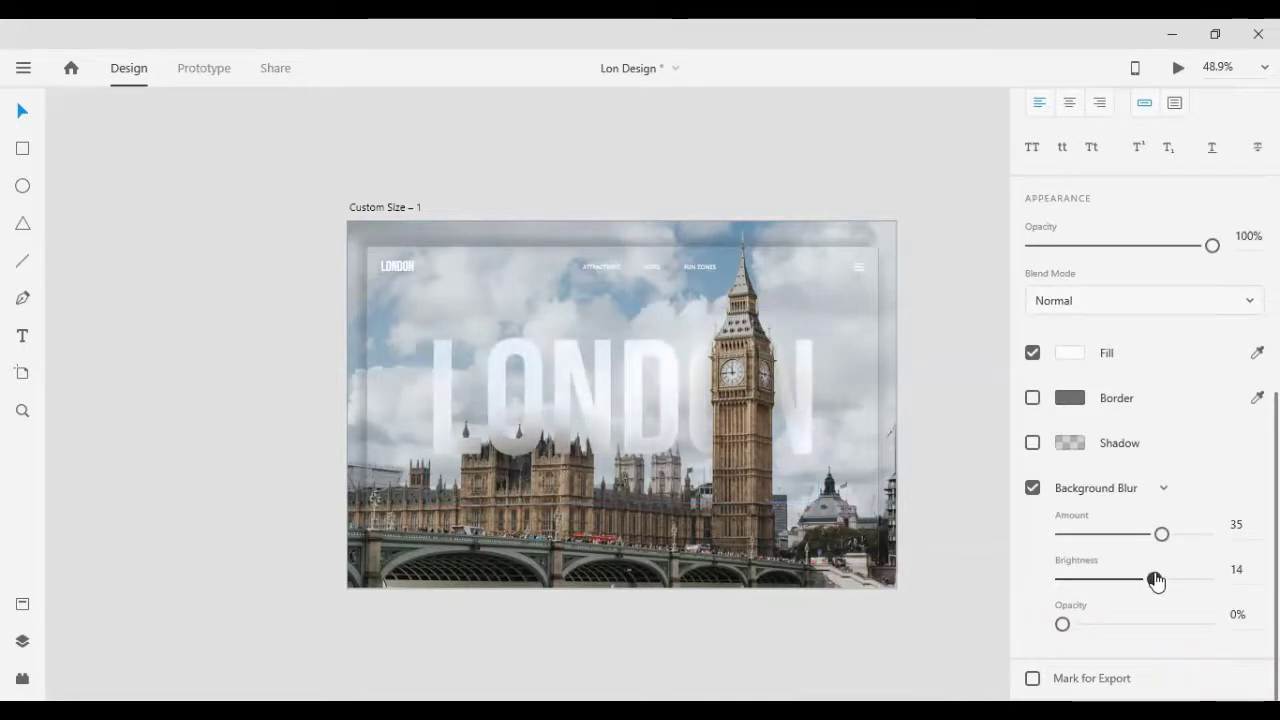
{"action": "left_click", "coordinate": [1236, 570]}
{"action": "type", "text": "12"}
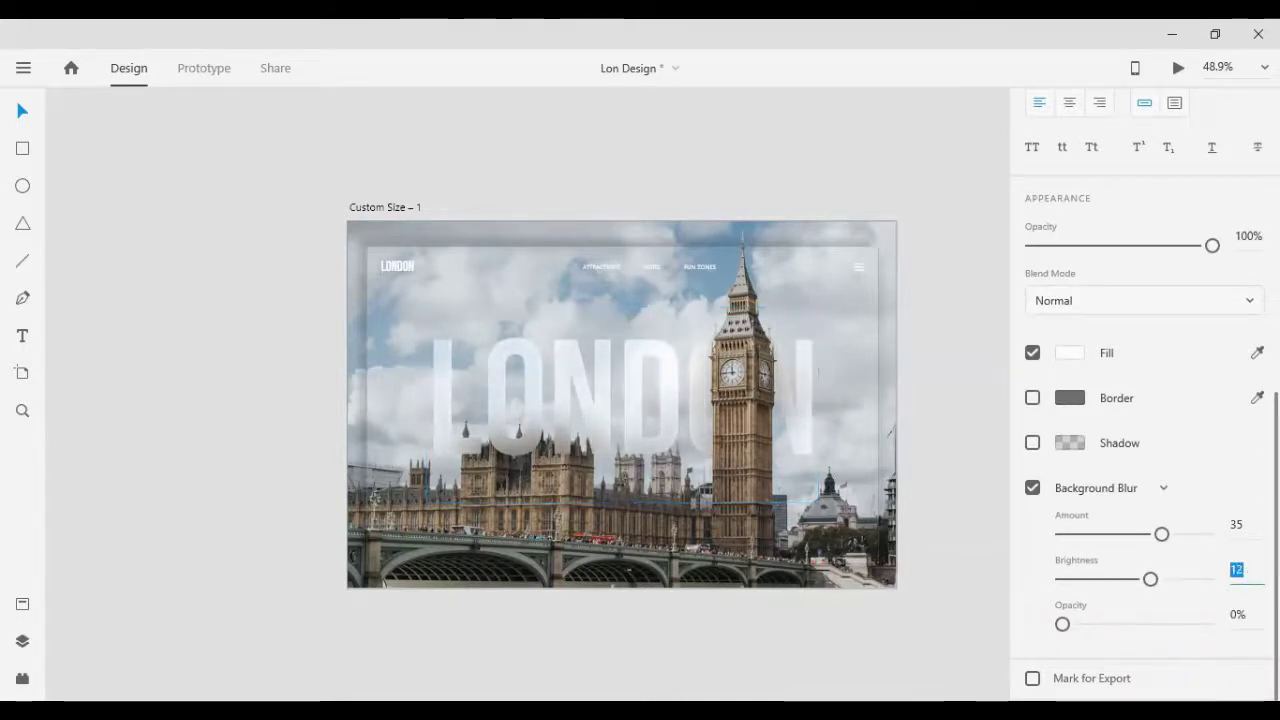
{"action": "left_click", "coordinate": [1235, 614]}
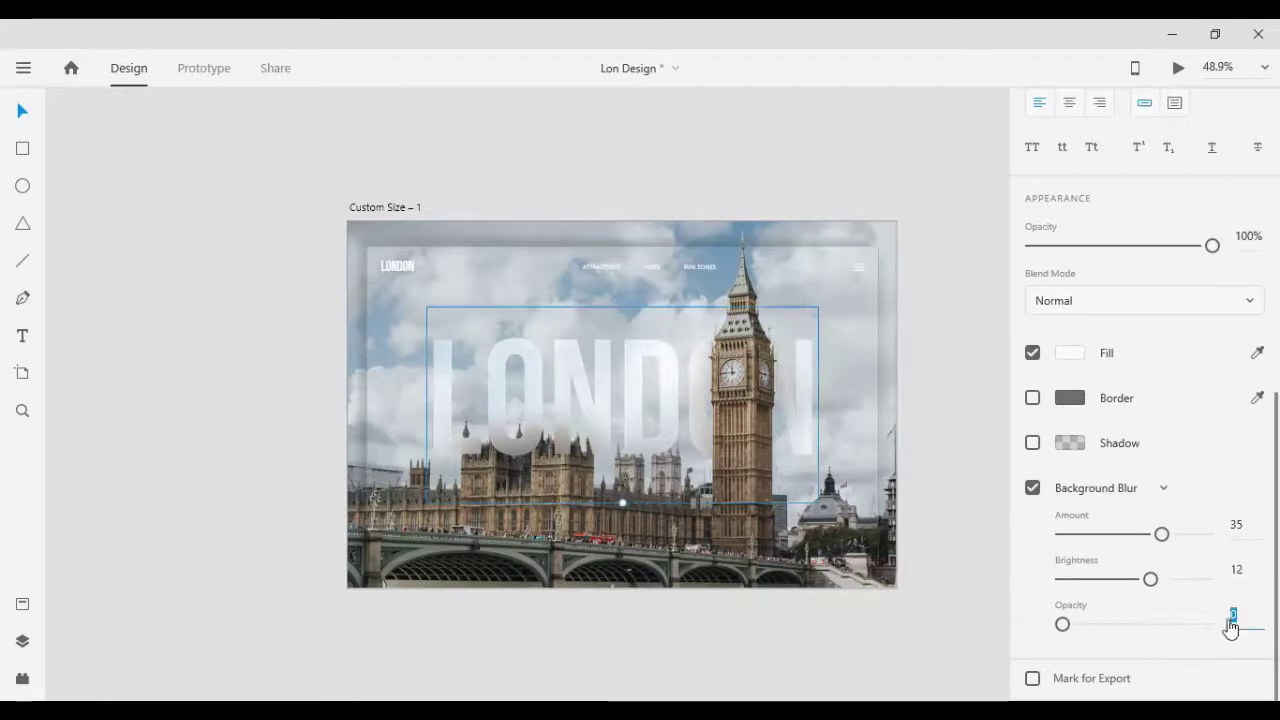
{"action": "left_click_drag", "start_coordinate": [1064, 625], "coordinate": [1098, 630]}
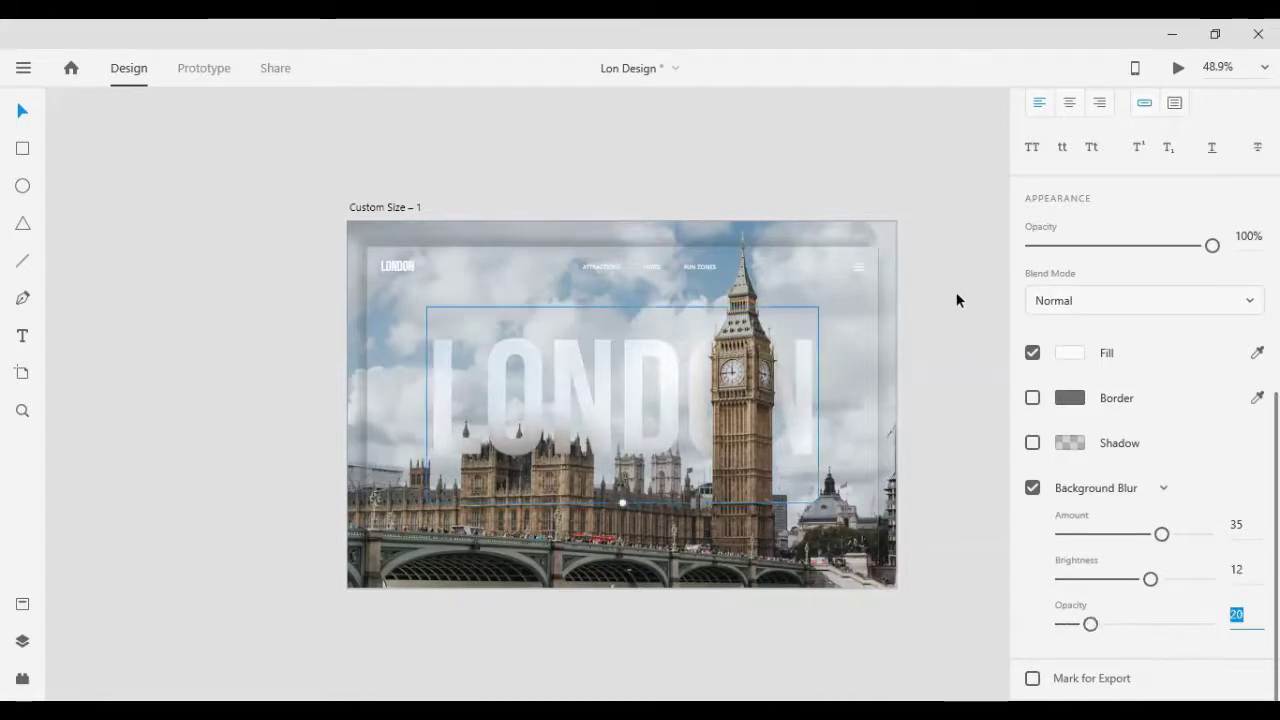
{"action": "key", "text": "Return"}
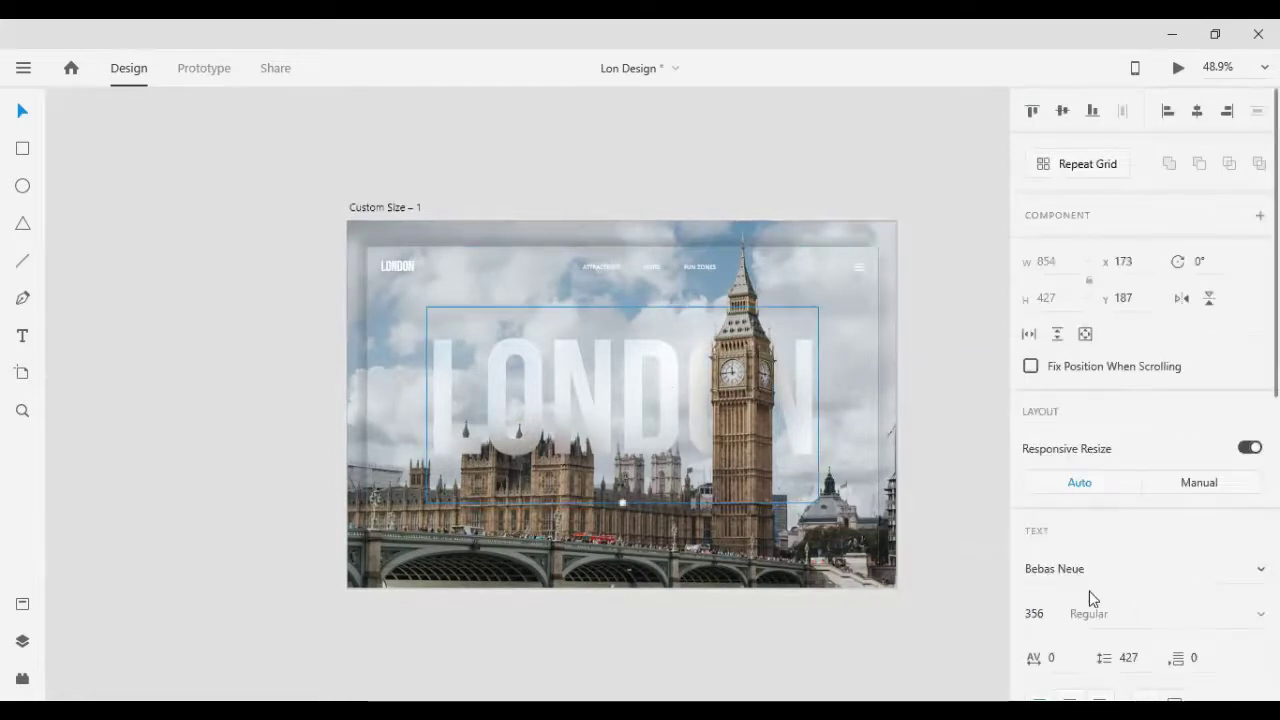
Step: Raise the blur brightness to 15 and lower the blur amount to 30
{"action": "scroll", "coordinate": [1093, 598], "scroll_direction": "down", "scroll_amount": 2}
{"action": "scroll", "coordinate": [1149, 613], "scroll_direction": "down", "scroll_amount": 3}
{"action": "scroll", "coordinate": [1145, 600], "scroll_direction": "down", "scroll_amount": 3}
{"action": "scroll", "coordinate": [1148, 605], "scroll_direction": "down", "scroll_amount": 3}
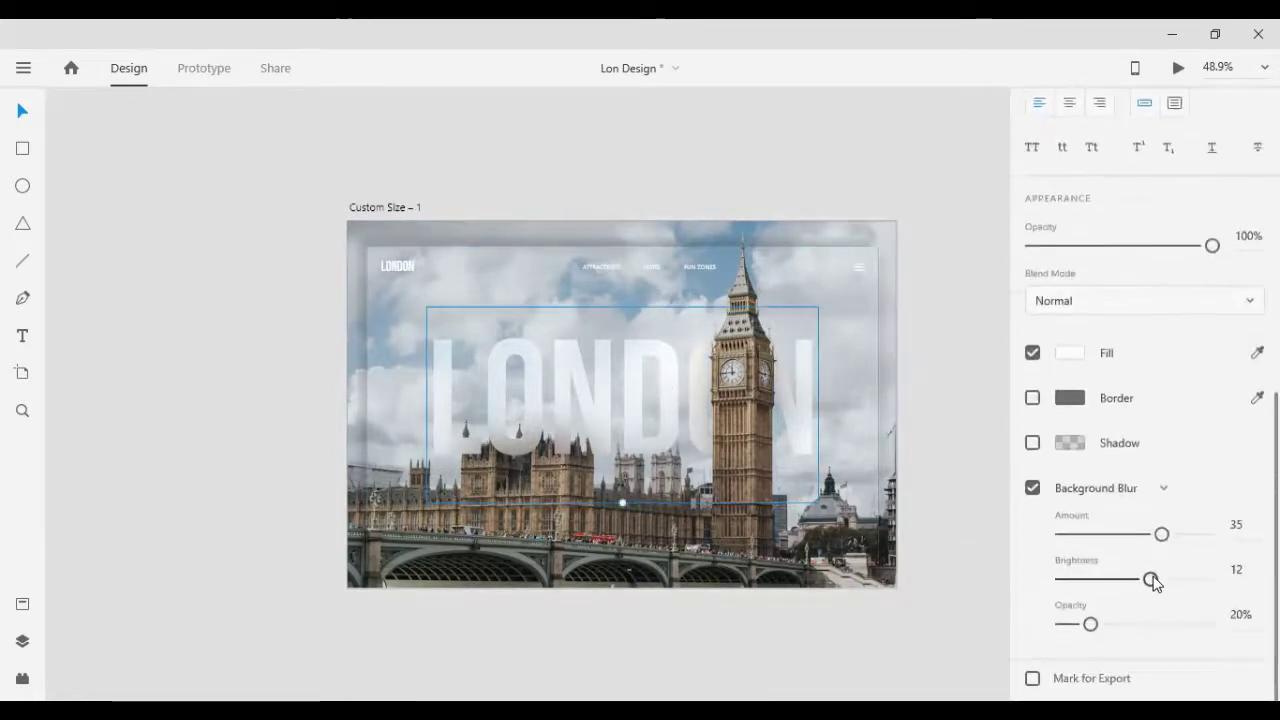
{"action": "left_click_drag", "start_coordinate": [1153, 582], "coordinate": [1156, 582]}
{"action": "left_click", "coordinate": [1236, 569]}
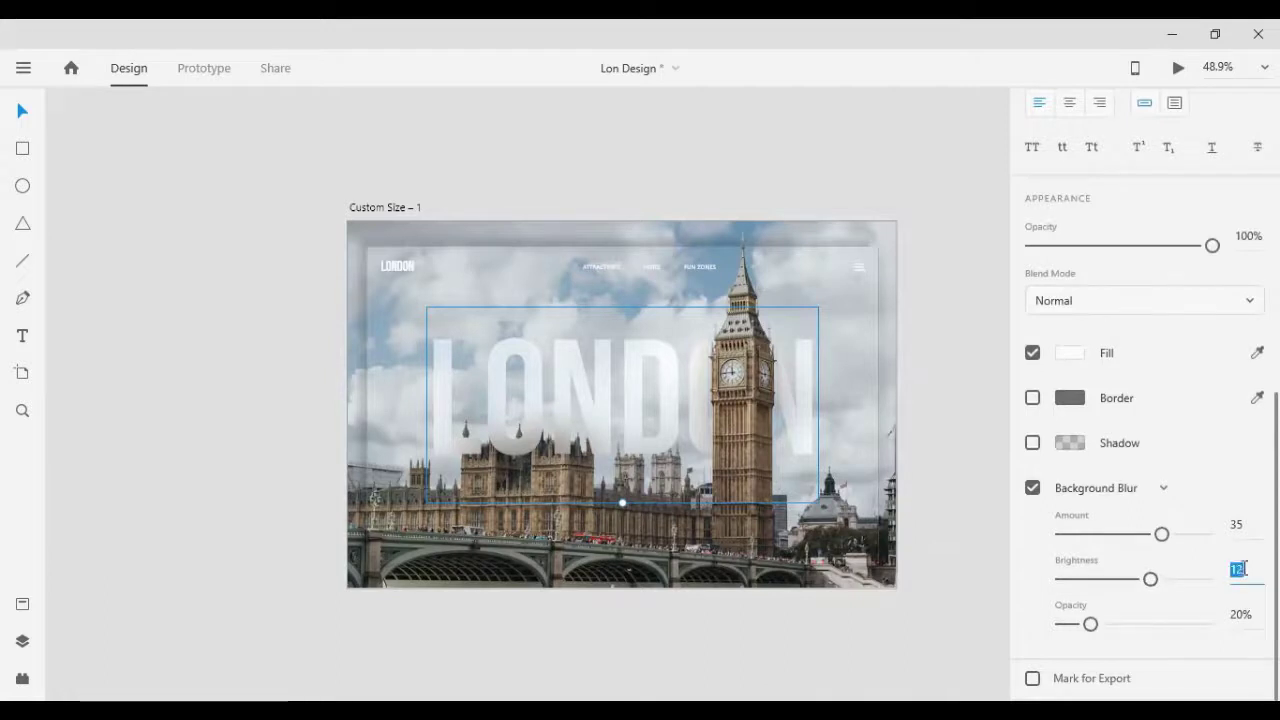
{"action": "key", "text": "Up"}
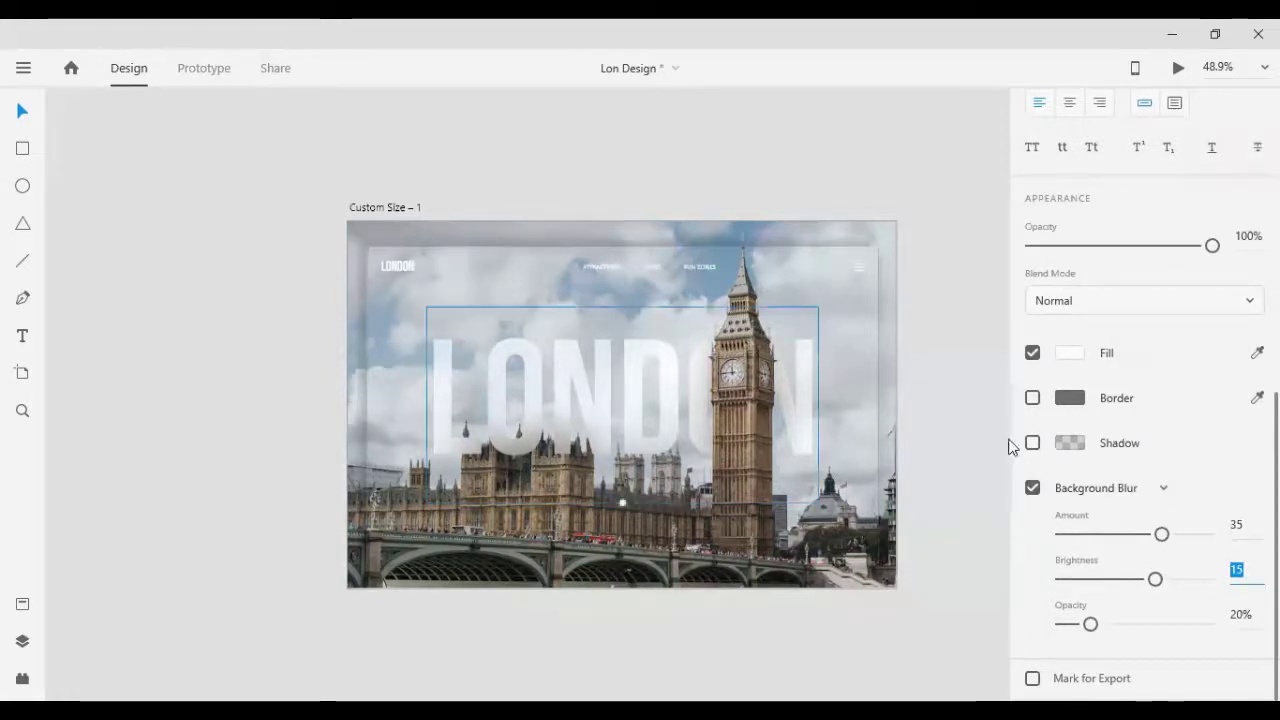
{"action": "left_click", "coordinate": [1243, 527]}
{"action": "key", "text": "Down"}
{"action": "key", "text": "Down"}
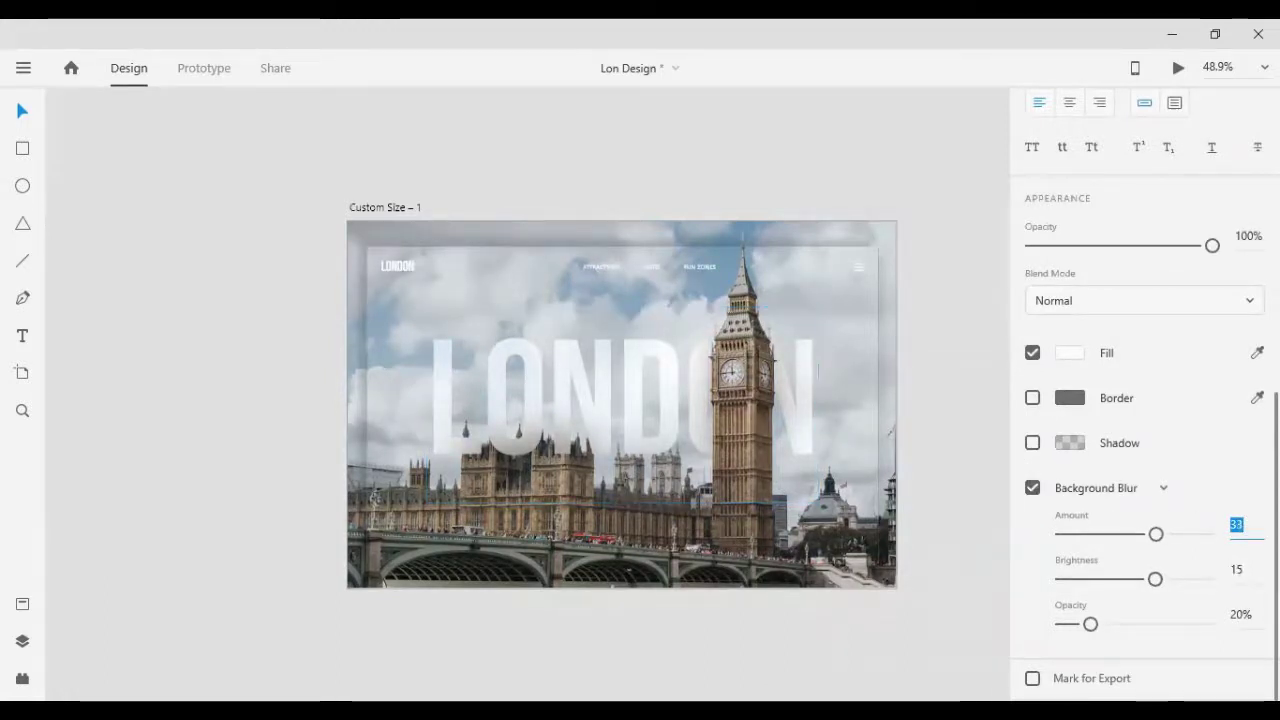
{"action": "key", "text": "Down"}
{"action": "key", "text": "Down"}
{"action": "key", "text": "Down"}
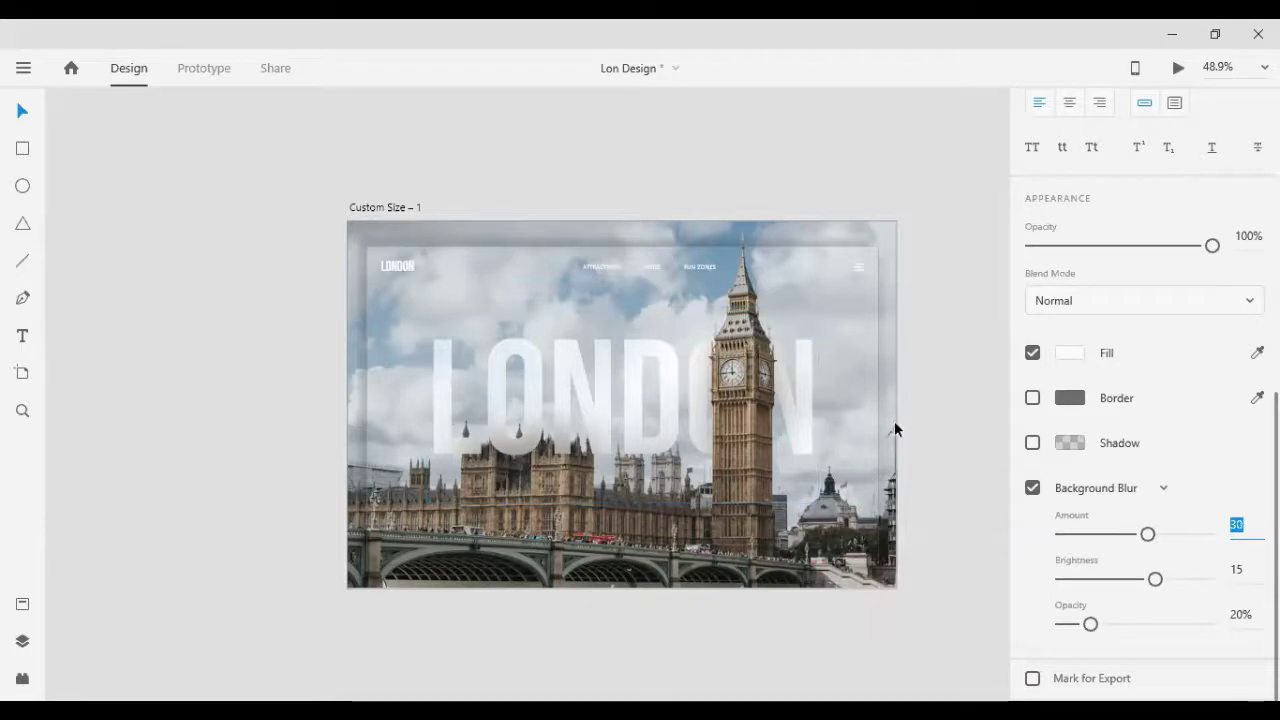
{"action": "left_click", "coordinate": [946, 350]}
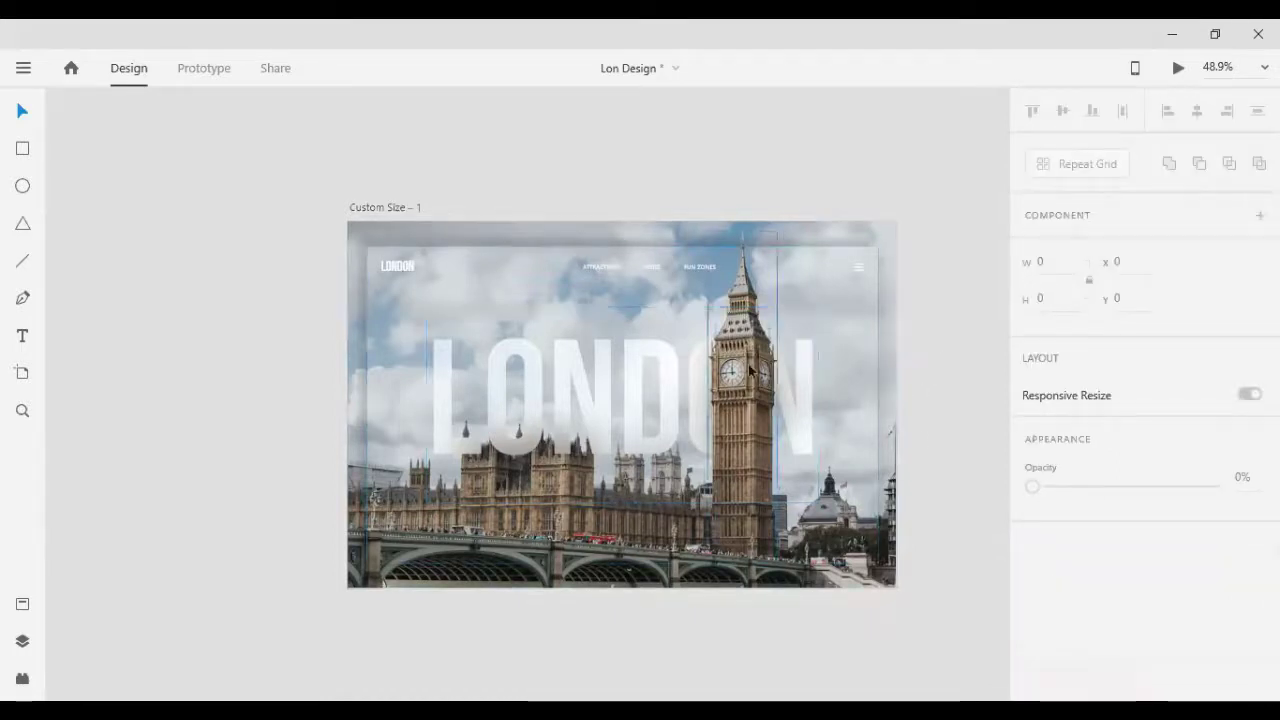
{"action": "scroll", "coordinate": [521, 544], "scroll_direction": "up", "scroll_amount": 3}
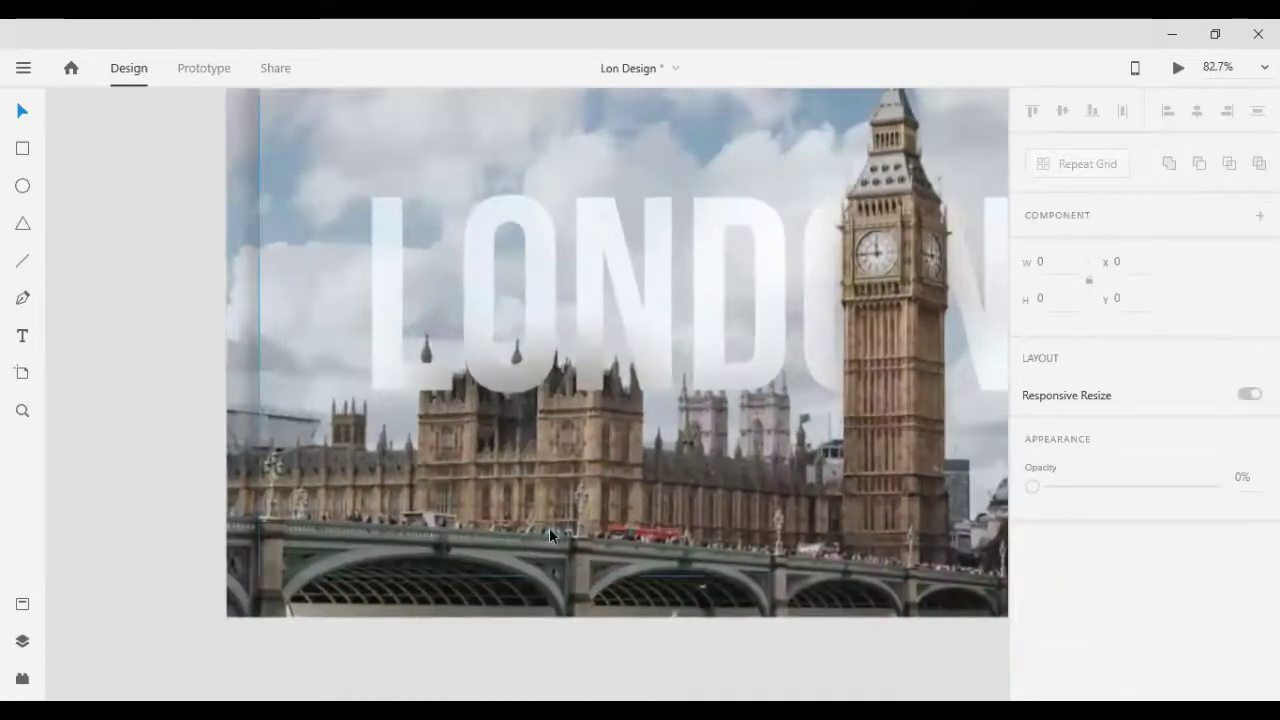
{"action": "scroll", "coordinate": [549, 527], "scroll_direction": "right", "scroll_amount": 2}
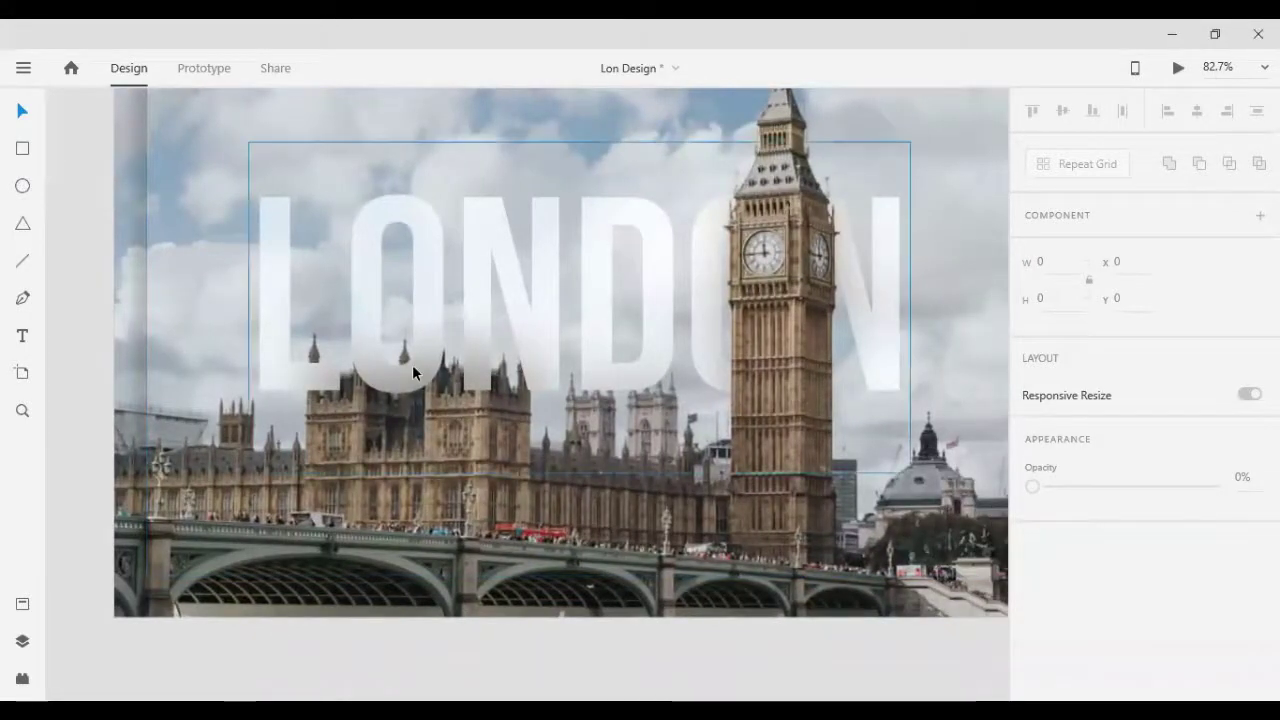
{"action": "scroll", "coordinate": [306, 257], "scroll_direction": "up", "scroll_amount": 2}
{"action": "scroll", "coordinate": [450, 200], "scroll_direction": "up", "scroll_amount": 2}
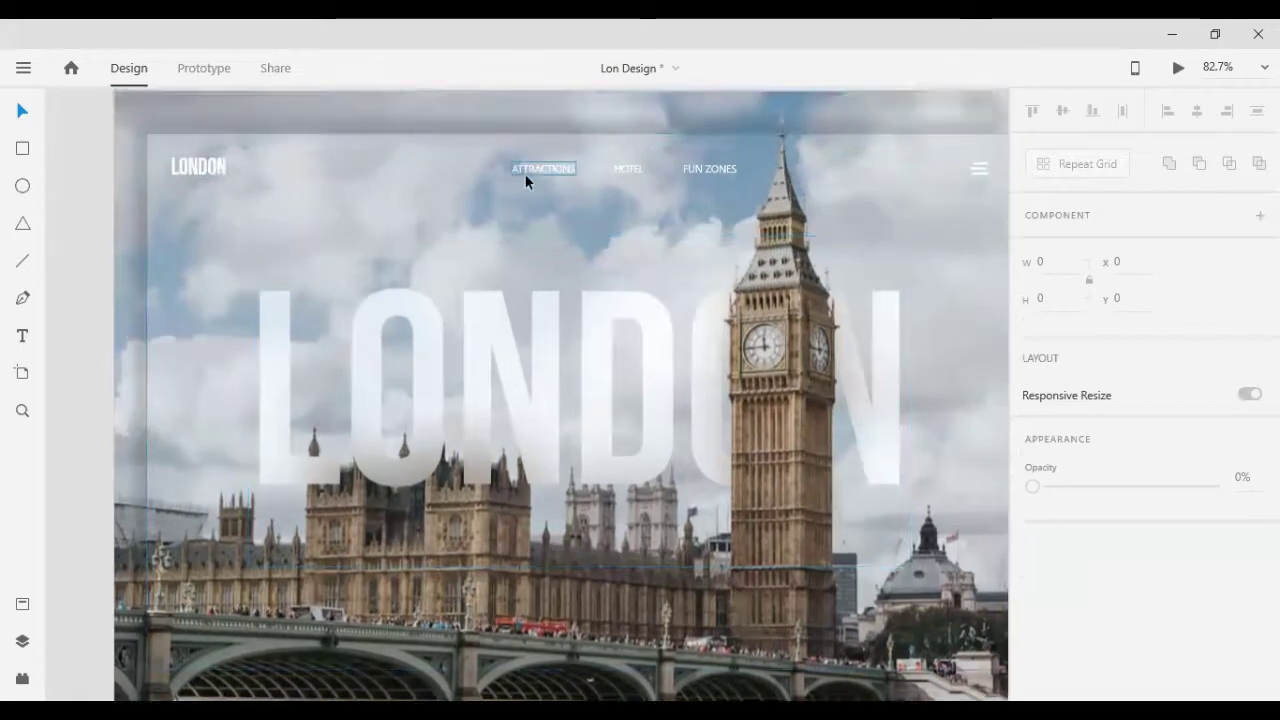
{"action": "left_click", "coordinate": [524, 171]}
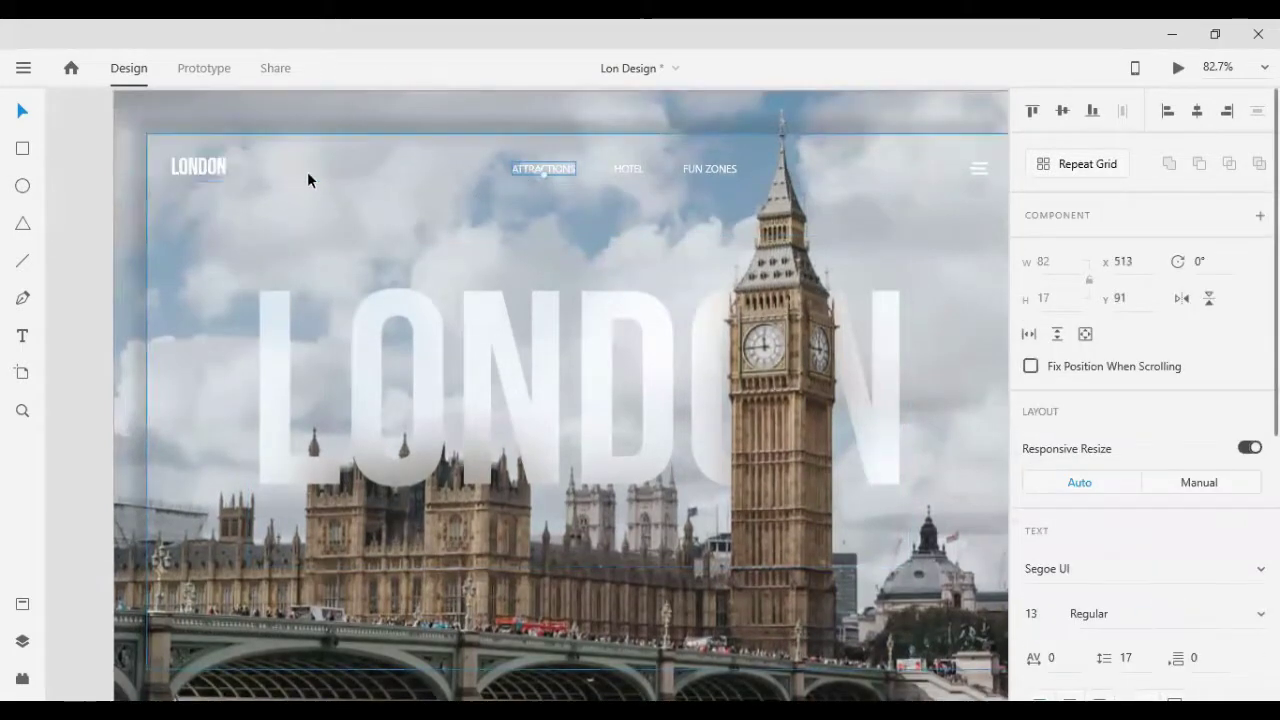
Step: Duplicate the LONDON logo text below the title and retype it as 'WHY CHOOSE LONDON?'
{"action": "left_click", "coordinate": [195, 169]}
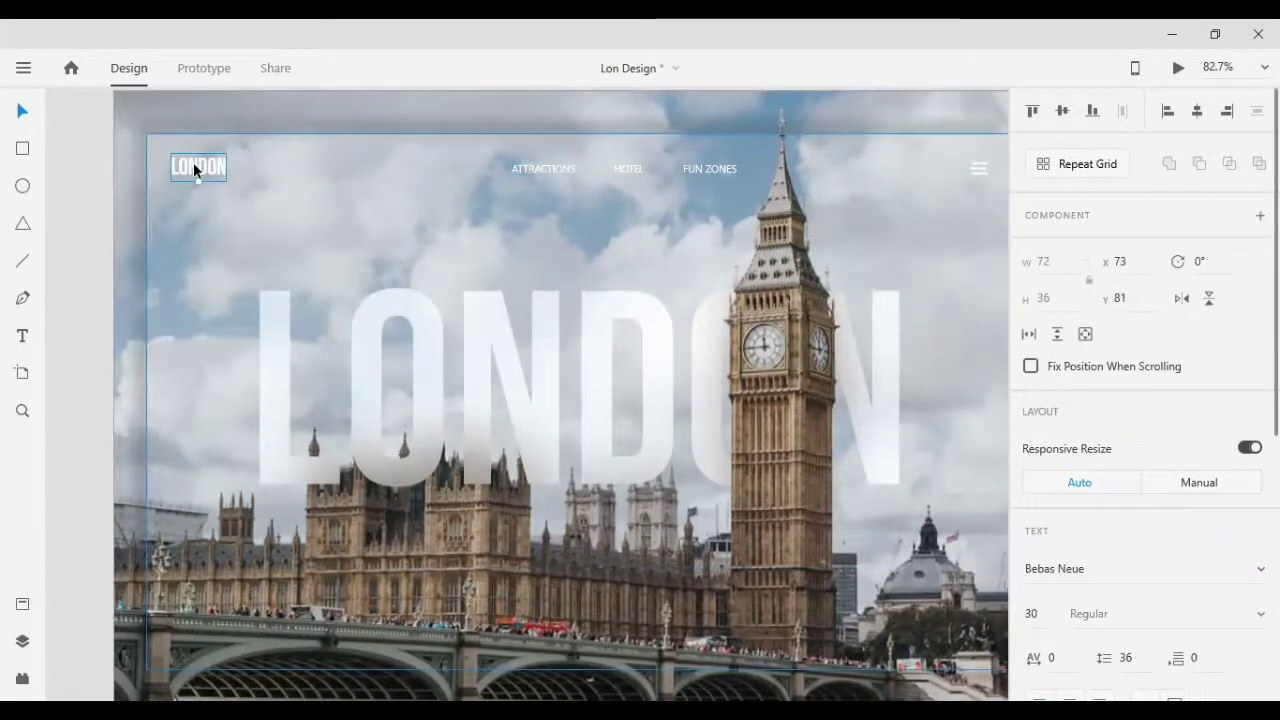
{"action": "mouse_move", "coordinate": [195, 169]}
{"action": "left_mouse_down"}
{"action": "mouse_move", "coordinate": [557, 485]}
{"action": "mouse_move", "coordinate": [550, 524]}
{"action": "left_mouse_up"}
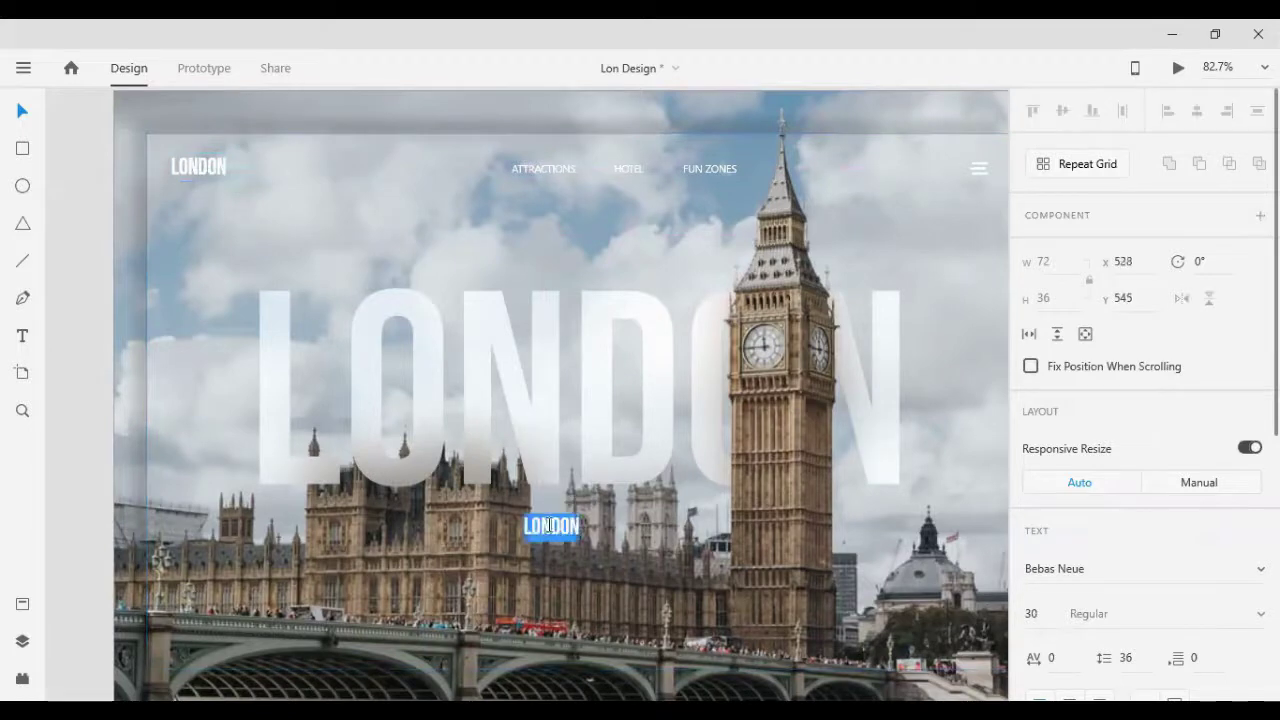
{"action": "key", "text": "BackSpace"}
{"action": "type", "text": "WH"}
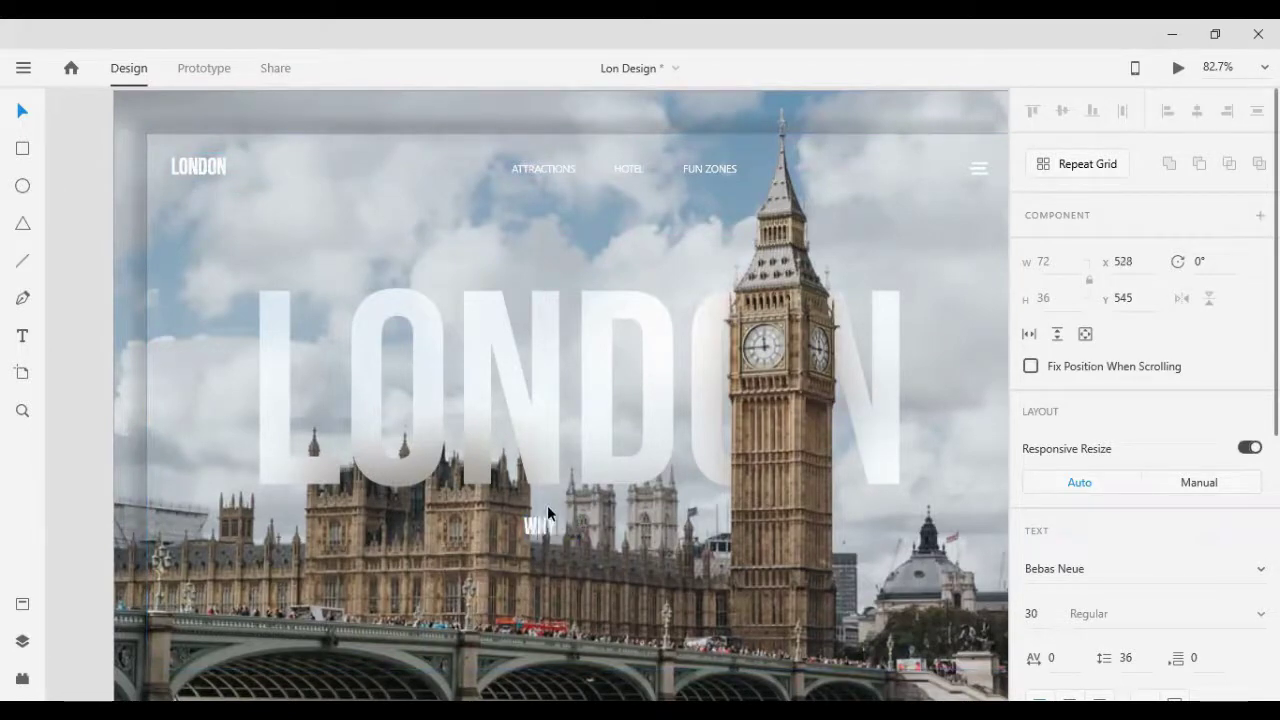
{"action": "type", "text": "Y CHOO"}
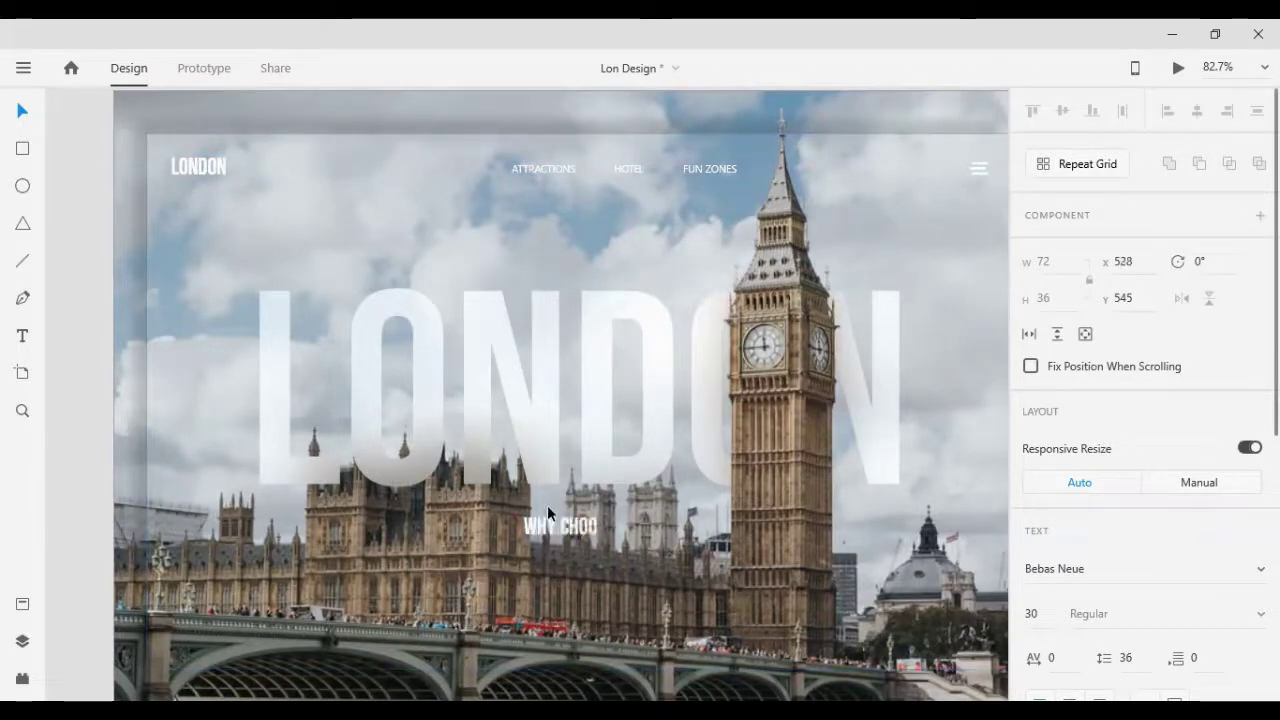
{"action": "type", "text": "SE LO"}
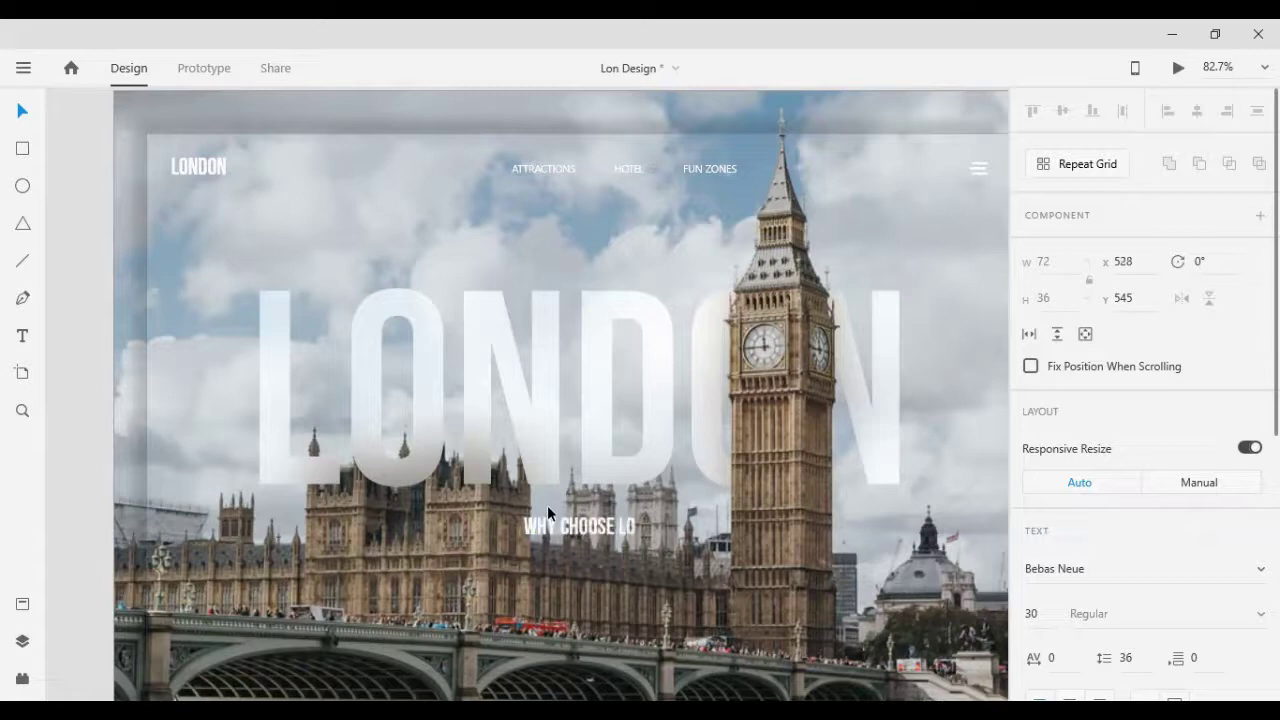
{"action": "type", "text": "NDON"}
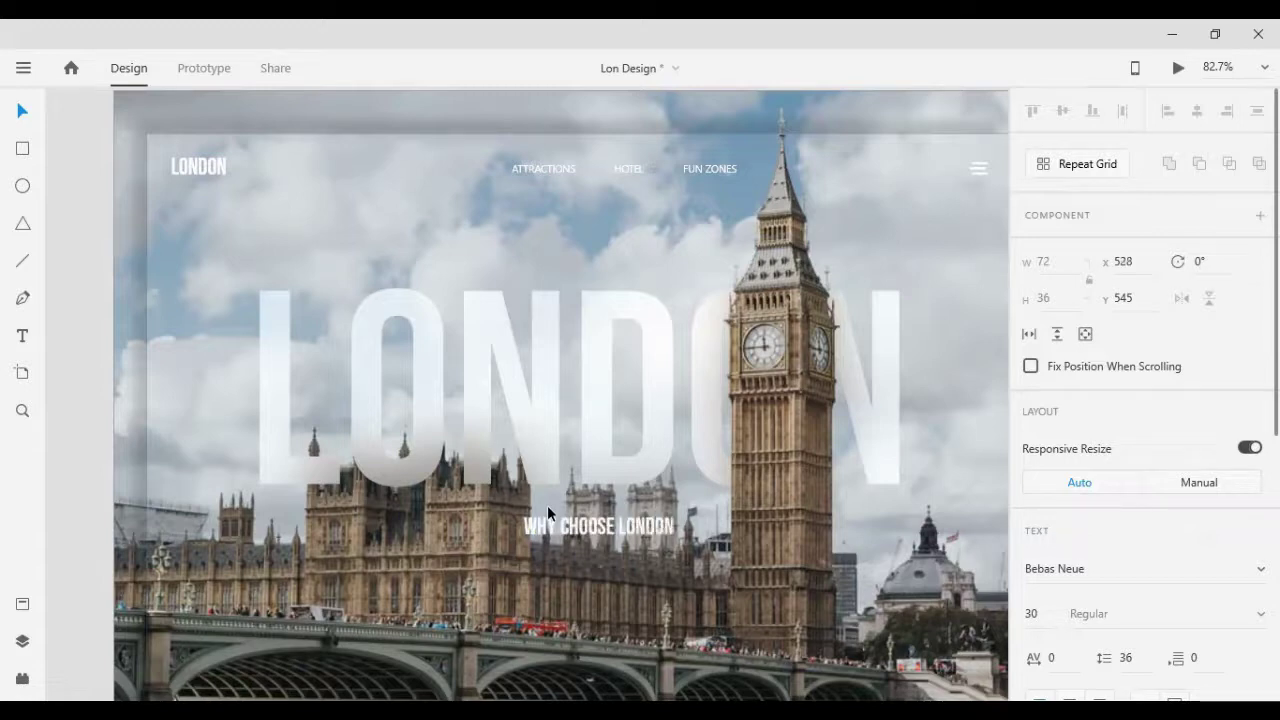
{"action": "type", "text": "?"}
{"action": "key", "text": "Escape"}
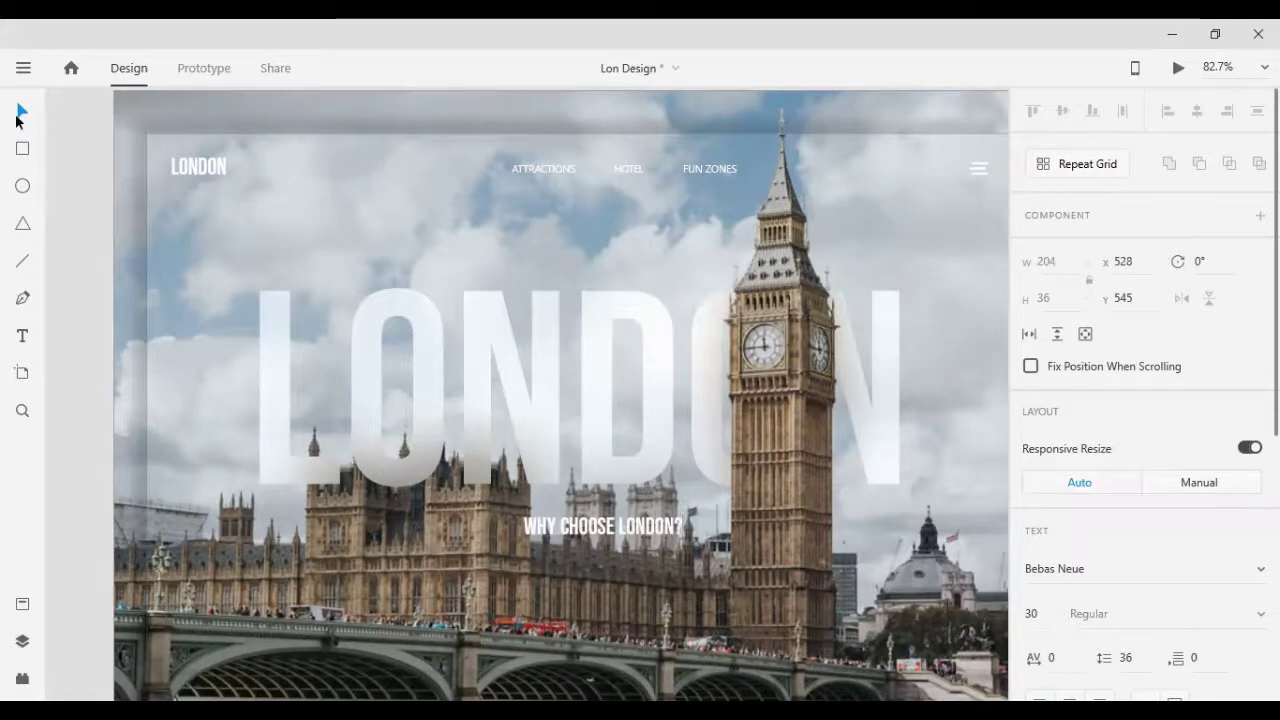
Step: Centre the heading horizontally and nudge it just beneath the LONDON title
{"action": "left_click_drag", "start_coordinate": [621, 525], "coordinate": [589, 515]}
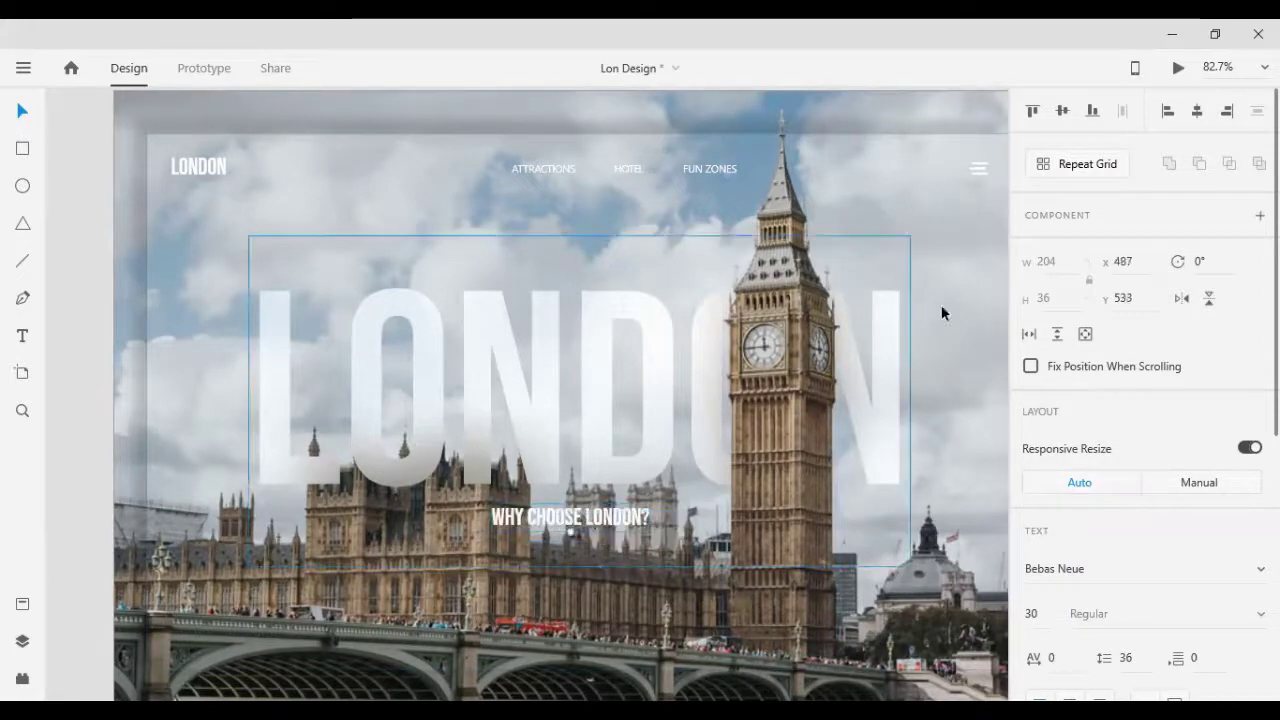
{"action": "left_click", "coordinate": [1198, 112]}
{"action": "key", "text": "shift+Up"}
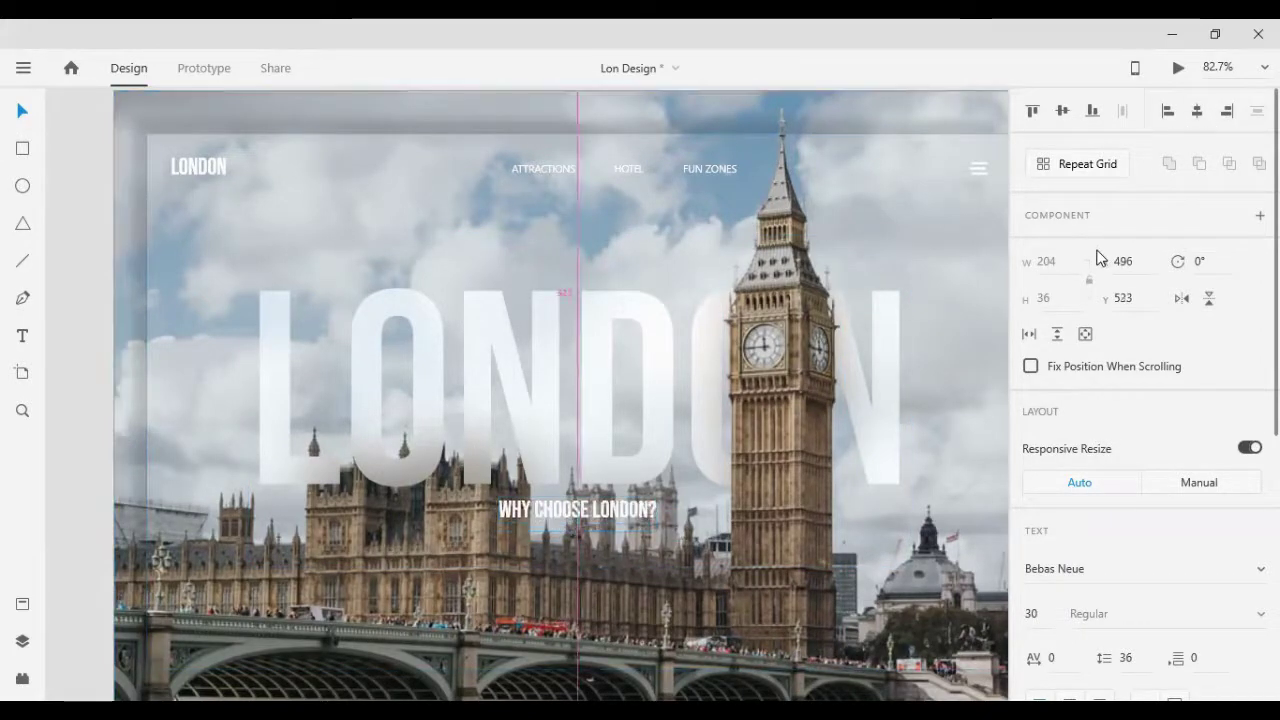
{"action": "key", "text": "shift+Up"}
{"action": "key", "text": "shift+Up"}
{"action": "key", "text": "Down"}
{"action": "key", "text": "Down"}
{"action": "key", "text": "Down"}
{"action": "key", "text": "Down"}
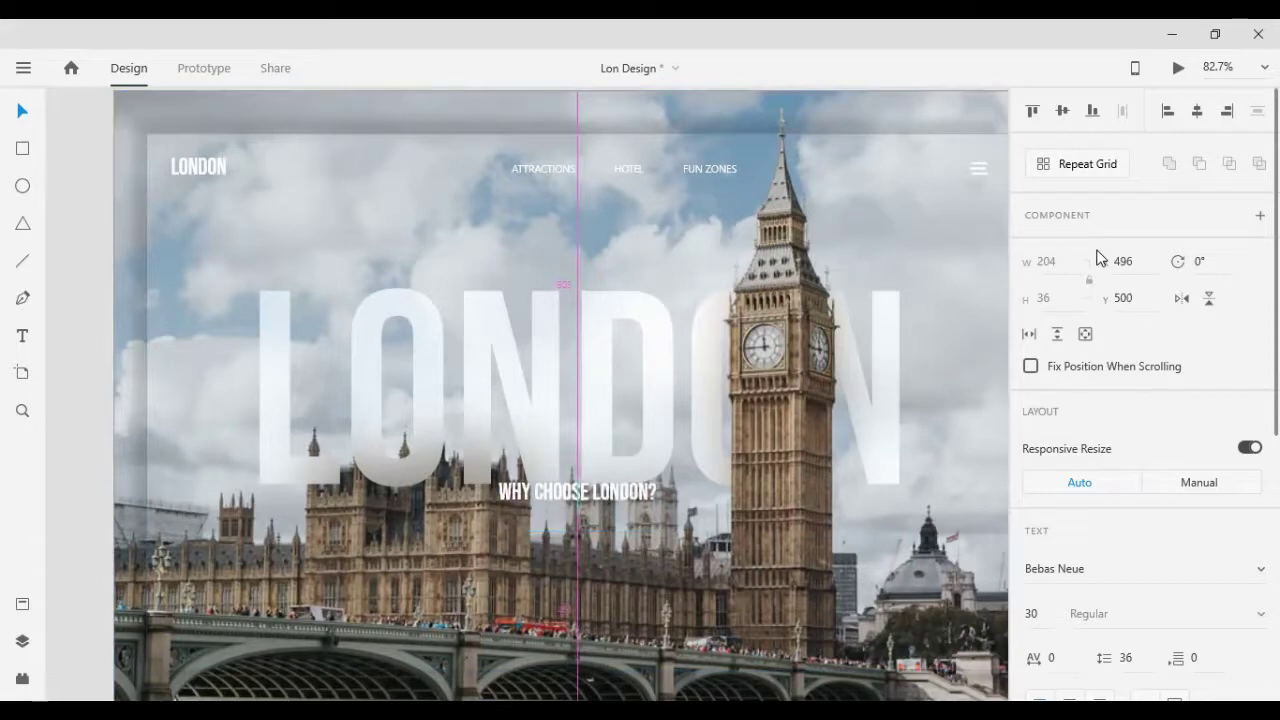
{"action": "key", "text": "Down"}
{"action": "key", "text": "Down"}
{"action": "key", "text": "Down"}
{"action": "key", "text": "Down"}
{"action": "key", "text": "Down"}
{"action": "key", "text": "Down"}
{"action": "key", "text": "Down"}
{"action": "key", "text": "Down"}
{"action": "key", "text": "Down"}
{"action": "key", "text": "Down"}
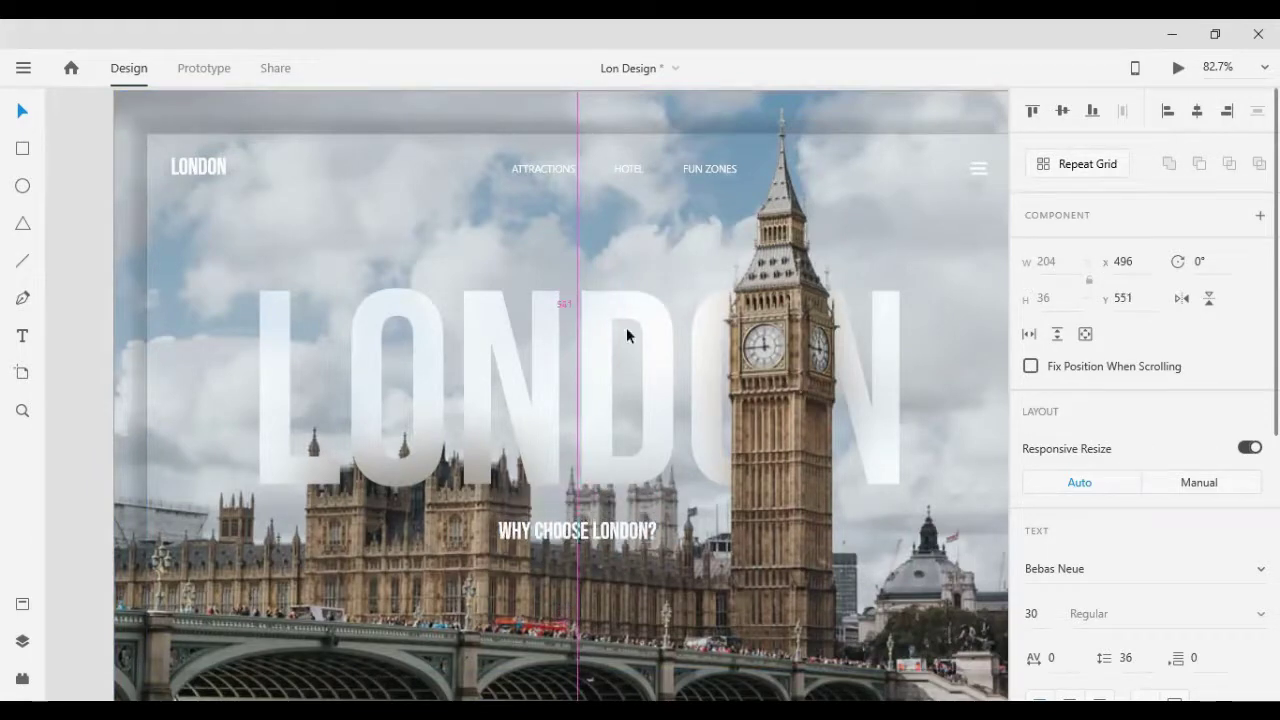
{"action": "key", "text": "Down"}
{"action": "key", "text": "Down"}
{"action": "key", "text": "Down"}
{"action": "left_click", "coordinate": [80, 336]}
Step: Draw a white rectangle below the heading and round its corners into a pill
{"action": "scroll", "coordinate": [400, 250], "scroll_direction": "down", "scroll_amount": 1}
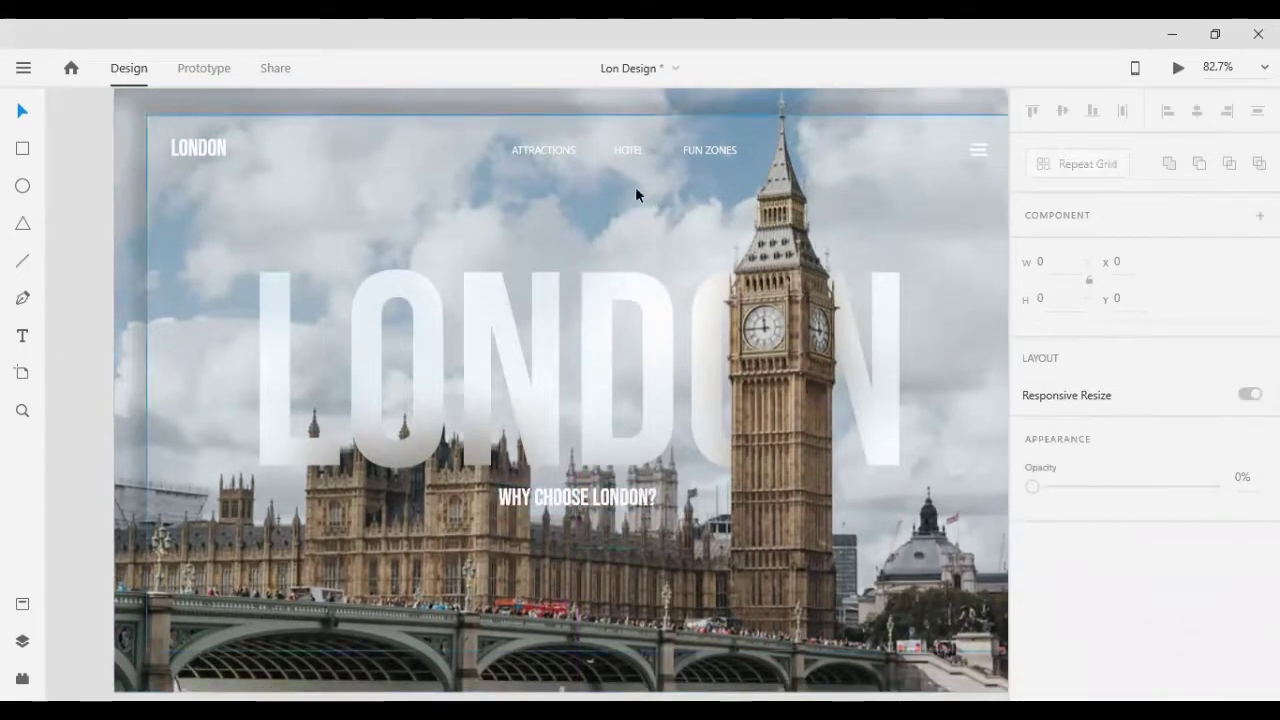
{"action": "scroll", "coordinate": [54, 212], "scroll_direction": "down", "scroll_amount": 4}
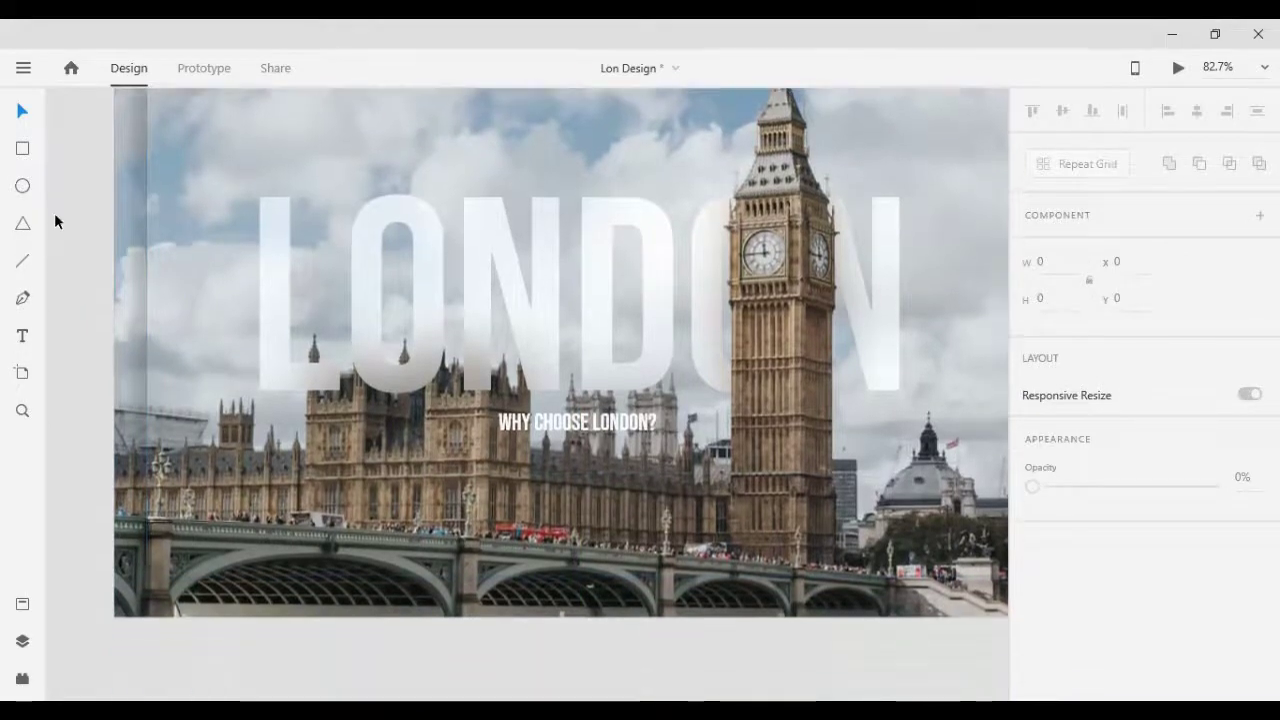
{"action": "left_click", "coordinate": [22, 148]}
{"action": "left_click_drag", "start_coordinate": [524, 449], "coordinate": [648, 488]}
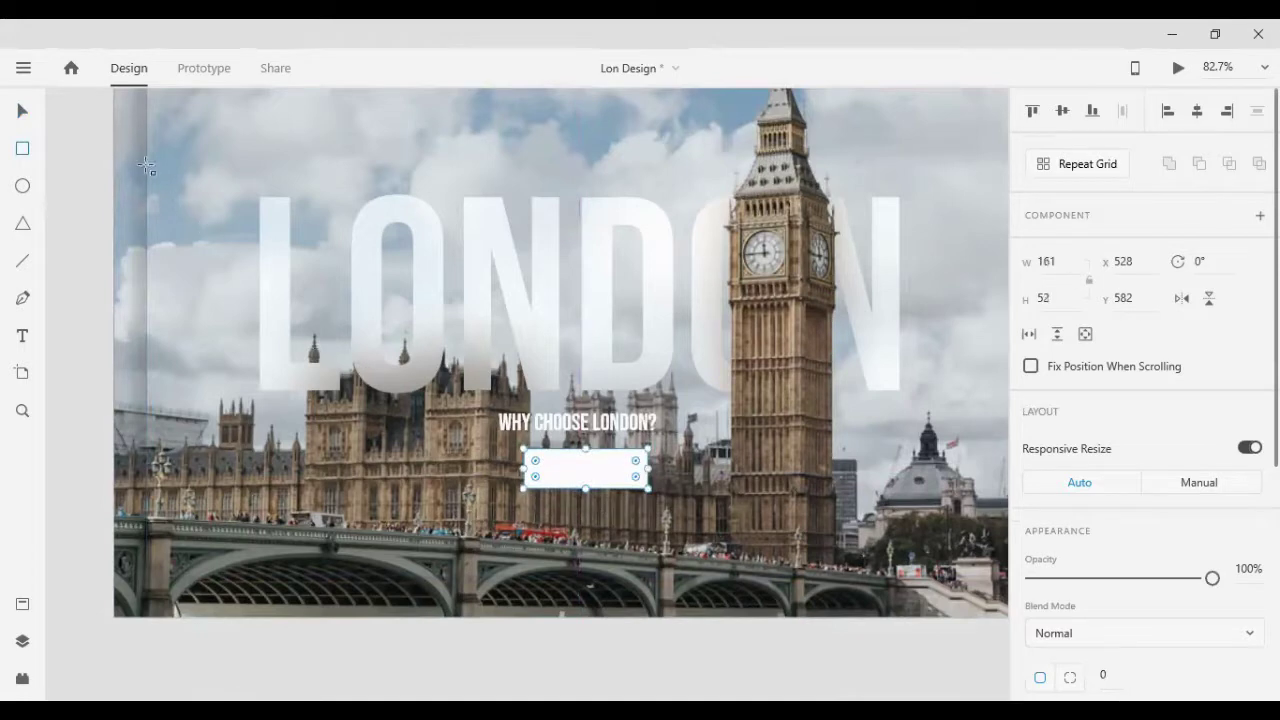
{"action": "left_click", "coordinate": [22, 112]}
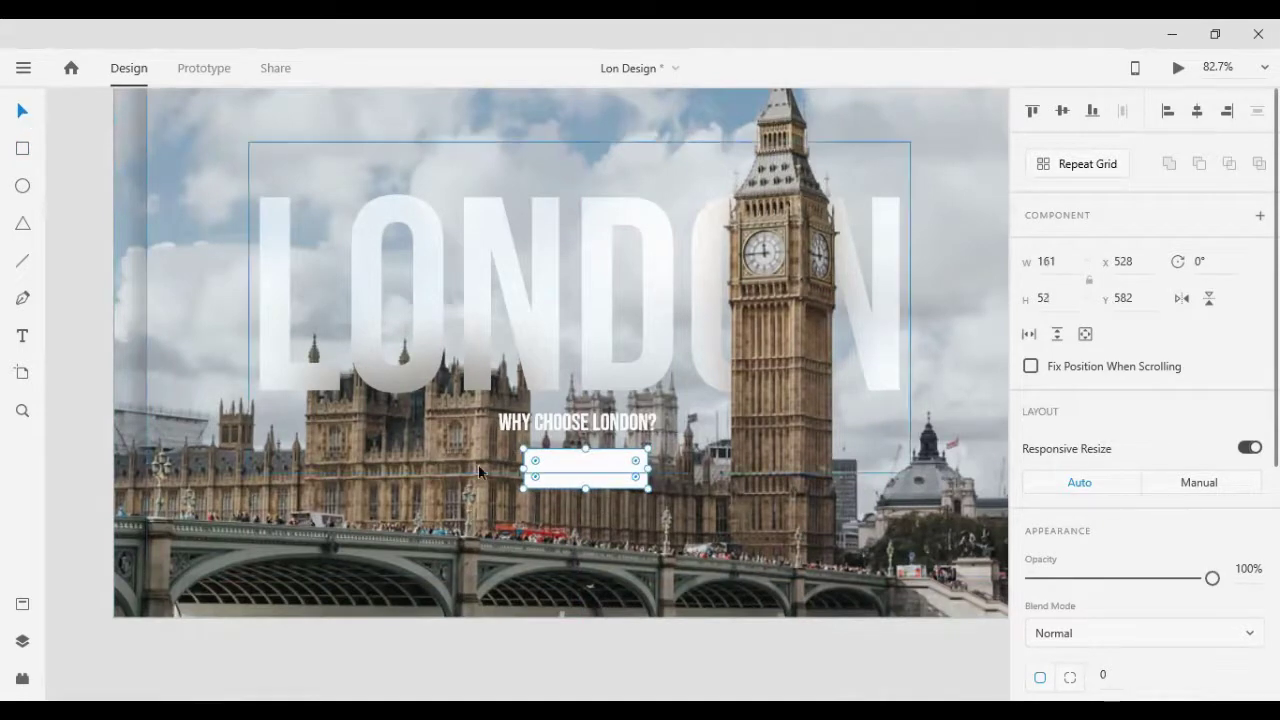
{"action": "left_click_drag", "start_coordinate": [535, 461], "coordinate": [592, 469]}
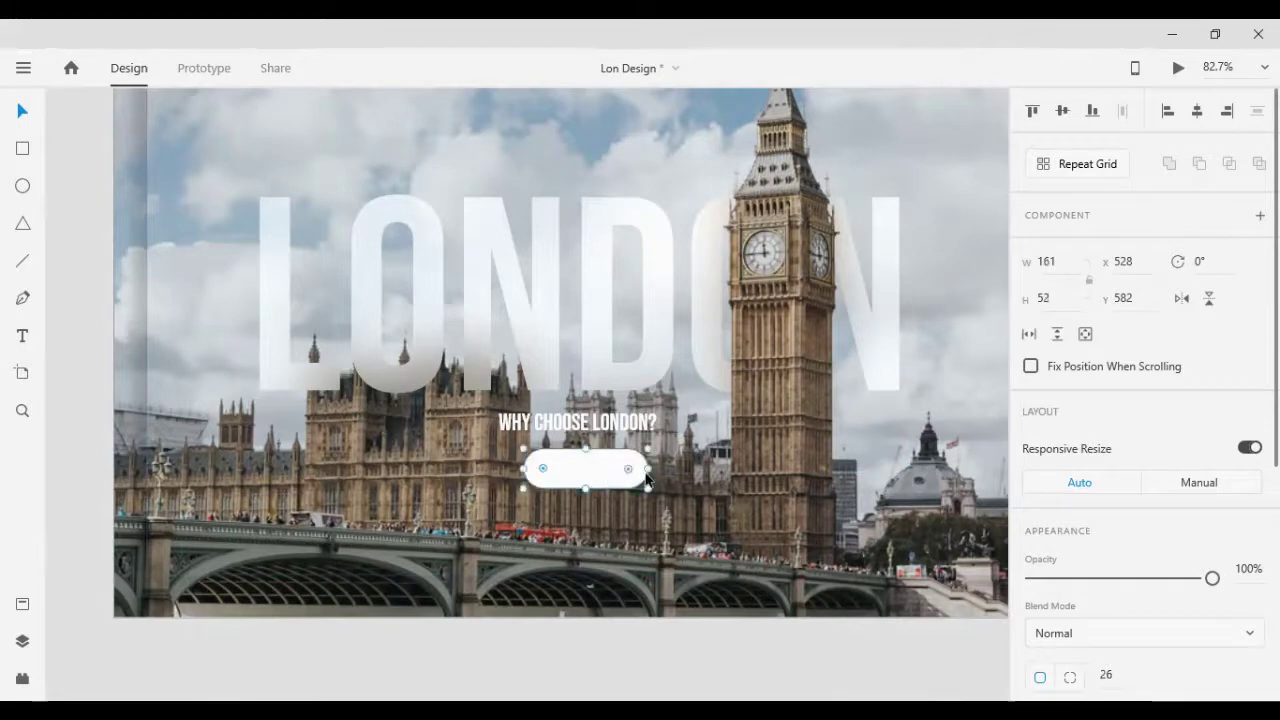
{"action": "left_click", "coordinate": [586, 660]}
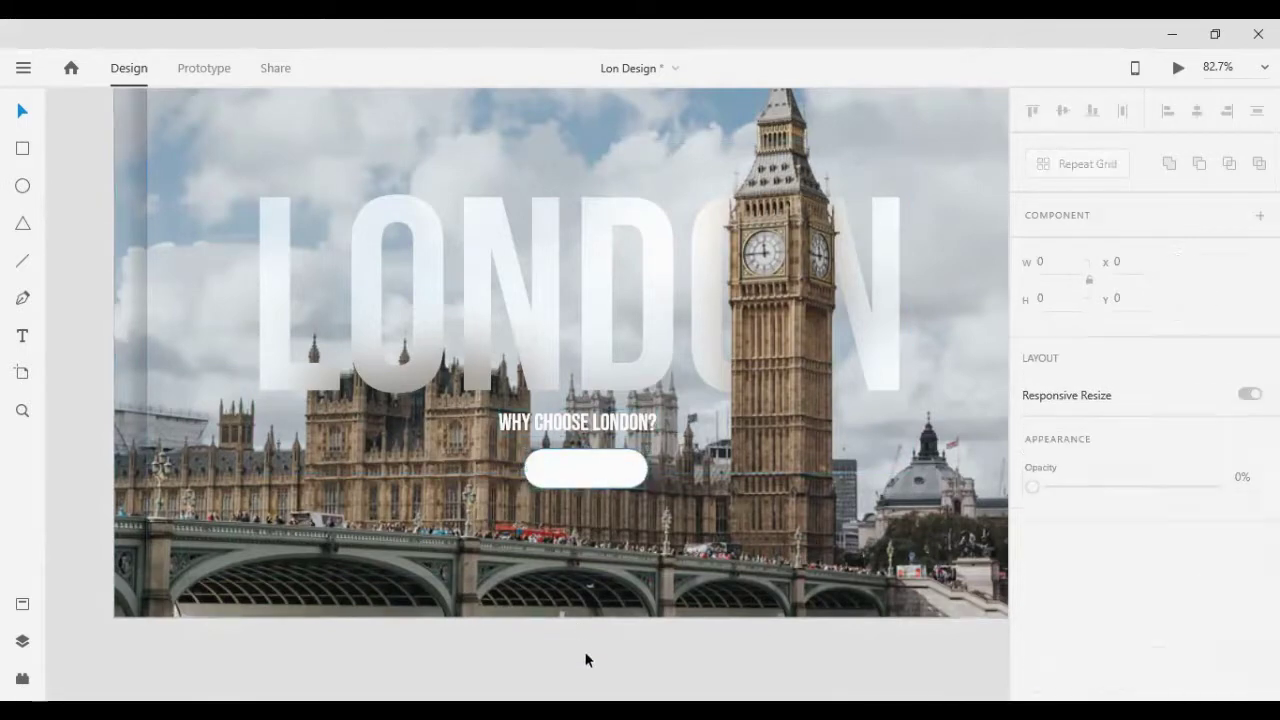
Step: Duplicate the heading as an EXPLORE label and place it on the pill shape
{"action": "left_click", "coordinate": [563, 416]}
{"action": "left_click_drag", "start_coordinate": [563, 416], "coordinate": [617, 546]}
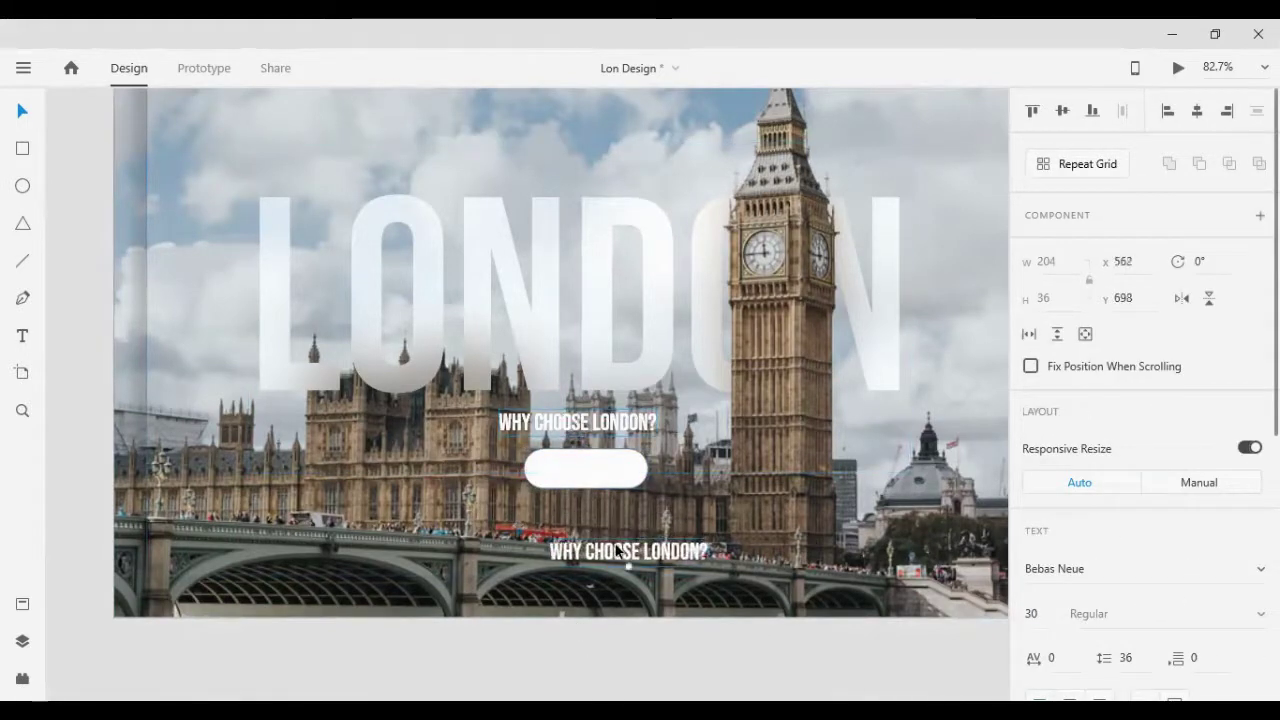
{"action": "key", "text": "BackSpace"}
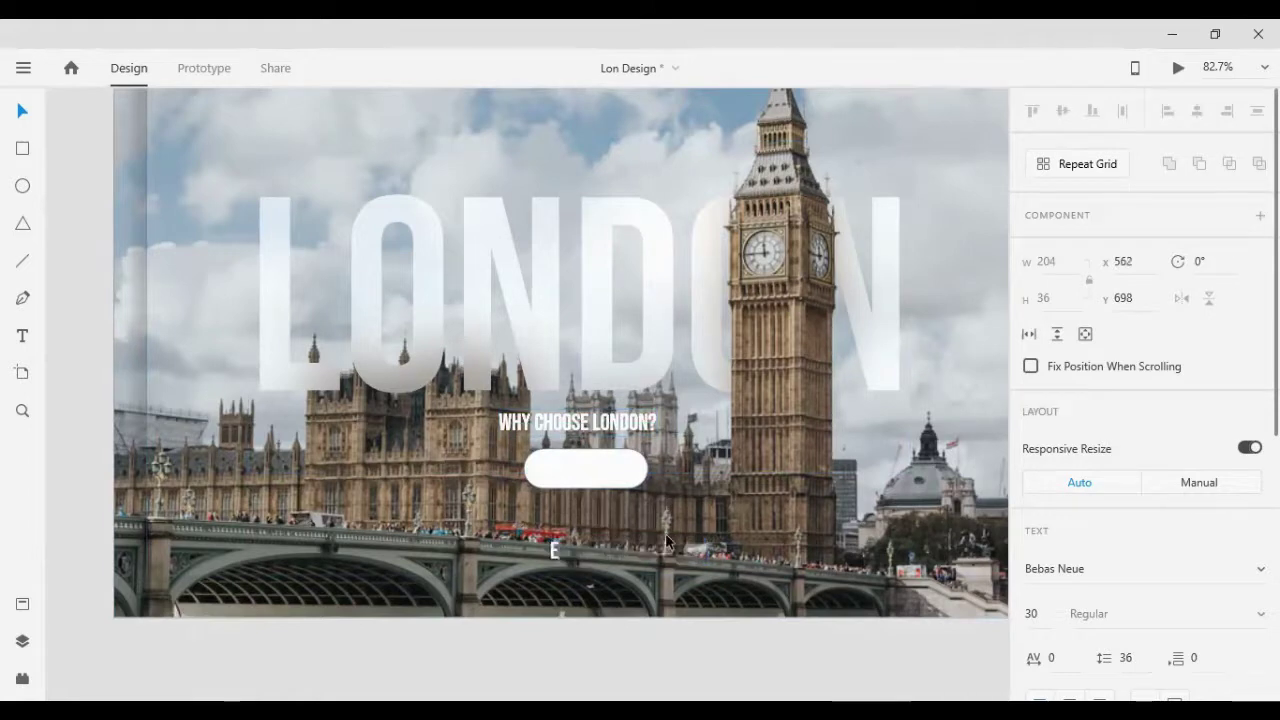
{"action": "type", "text": "EXPLORE"}
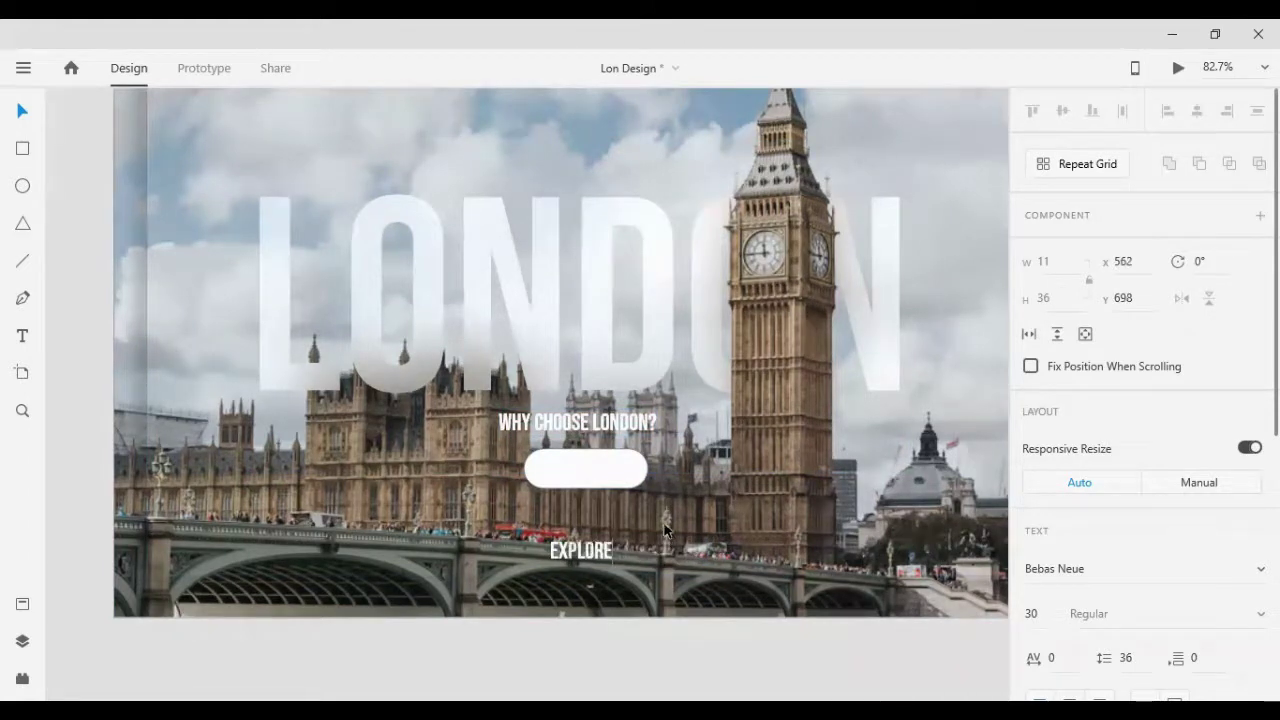
{"action": "left_click", "coordinate": [26, 117]}
{"action": "left_click_drag", "start_coordinate": [590, 558], "coordinate": [594, 473]}
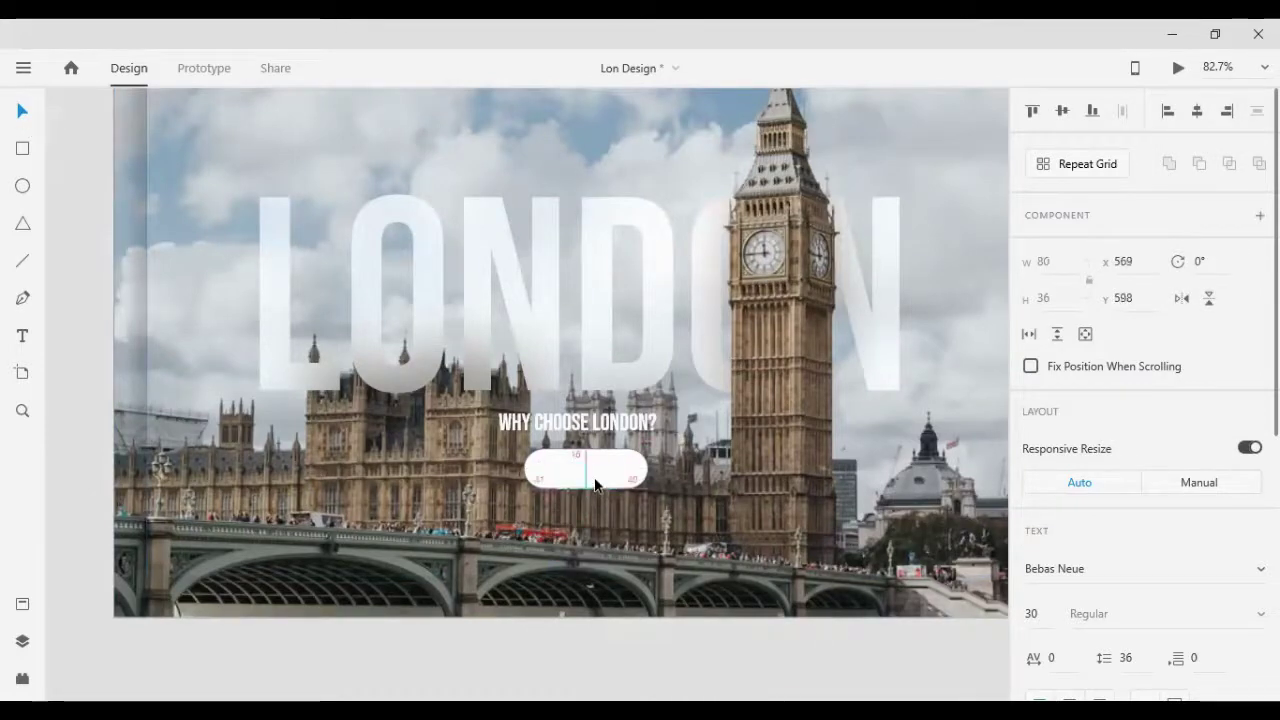
{"action": "left_click", "coordinate": [553, 460]}
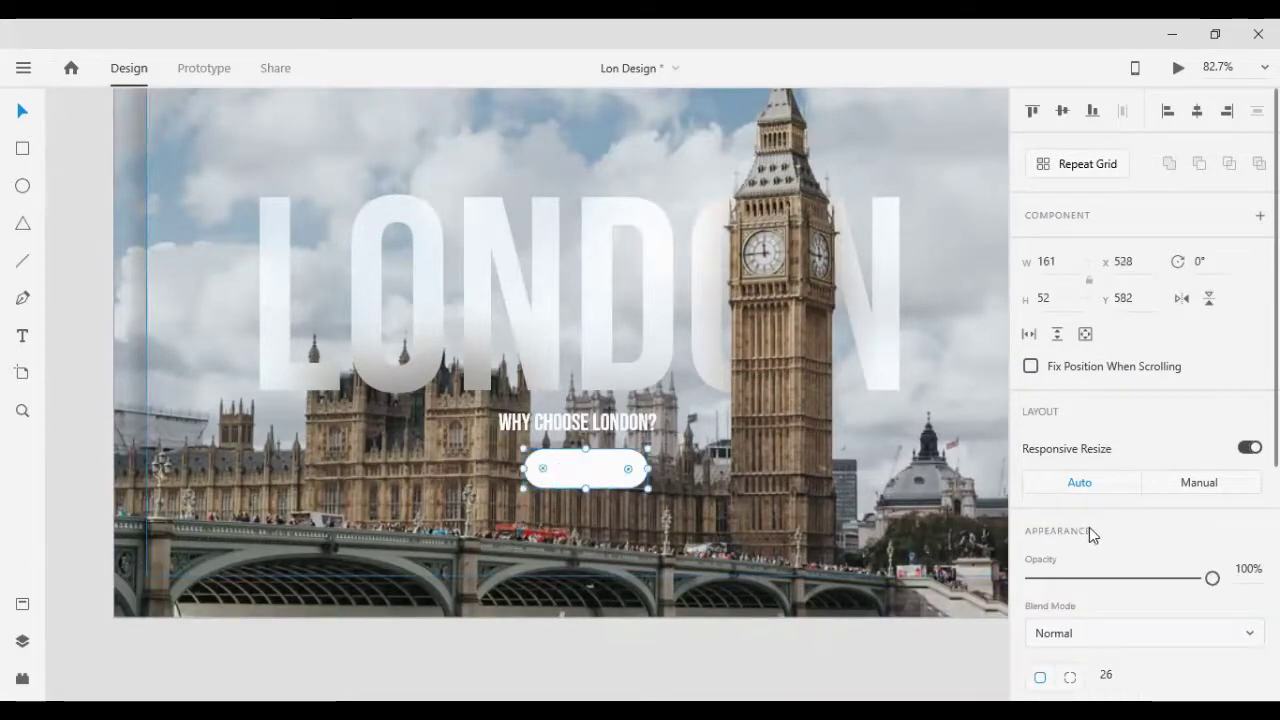
{"action": "scroll", "coordinate": [1088, 530], "scroll_direction": "down", "scroll_amount": 3}
Step: Fill the pill button dark blue (#324E7D) and remove its border
{"action": "left_click", "coordinate": [1065, 455]}
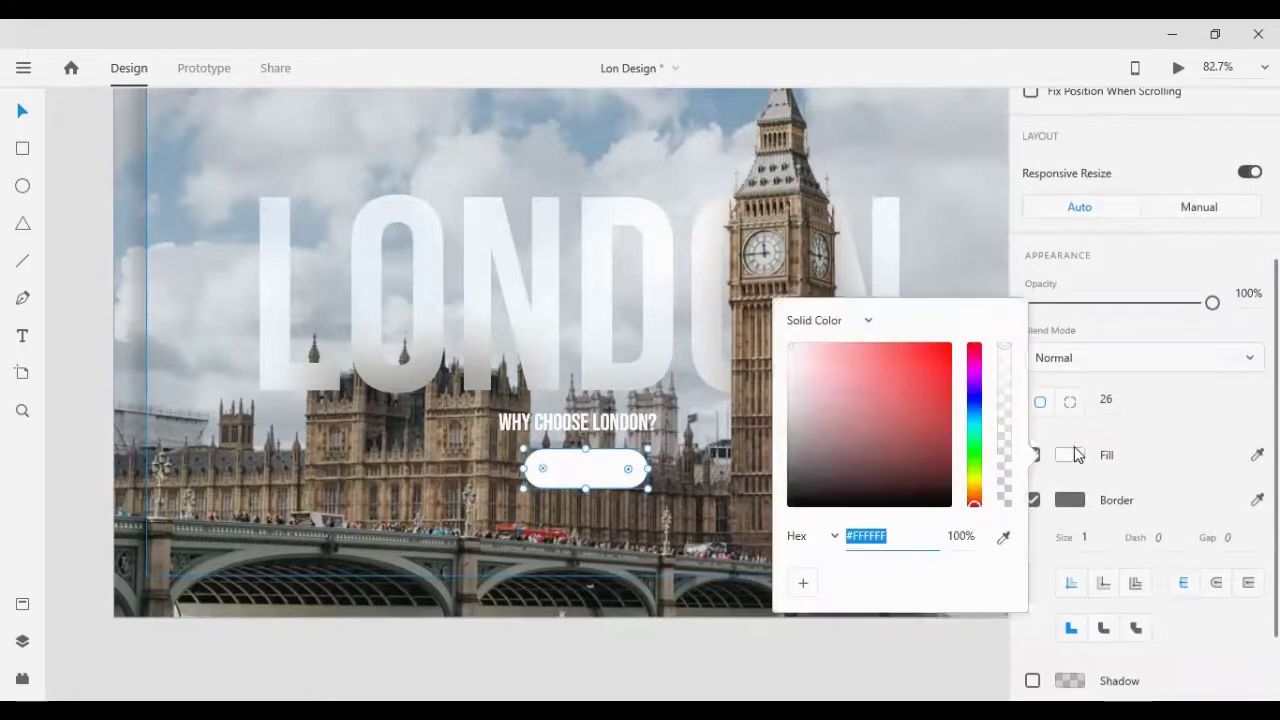
{"action": "left_click", "coordinate": [885, 426]}
{"action": "left_click", "coordinate": [975, 409]}
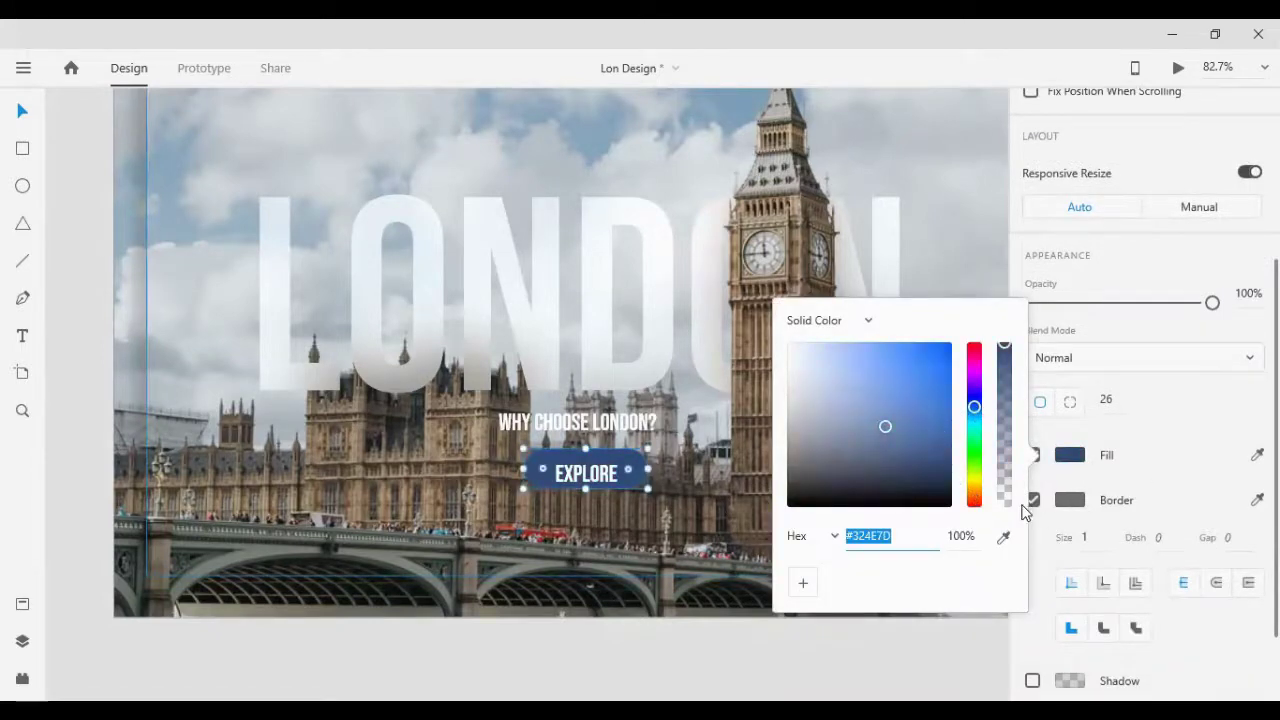
{"action": "left_click", "coordinate": [1043, 503]}
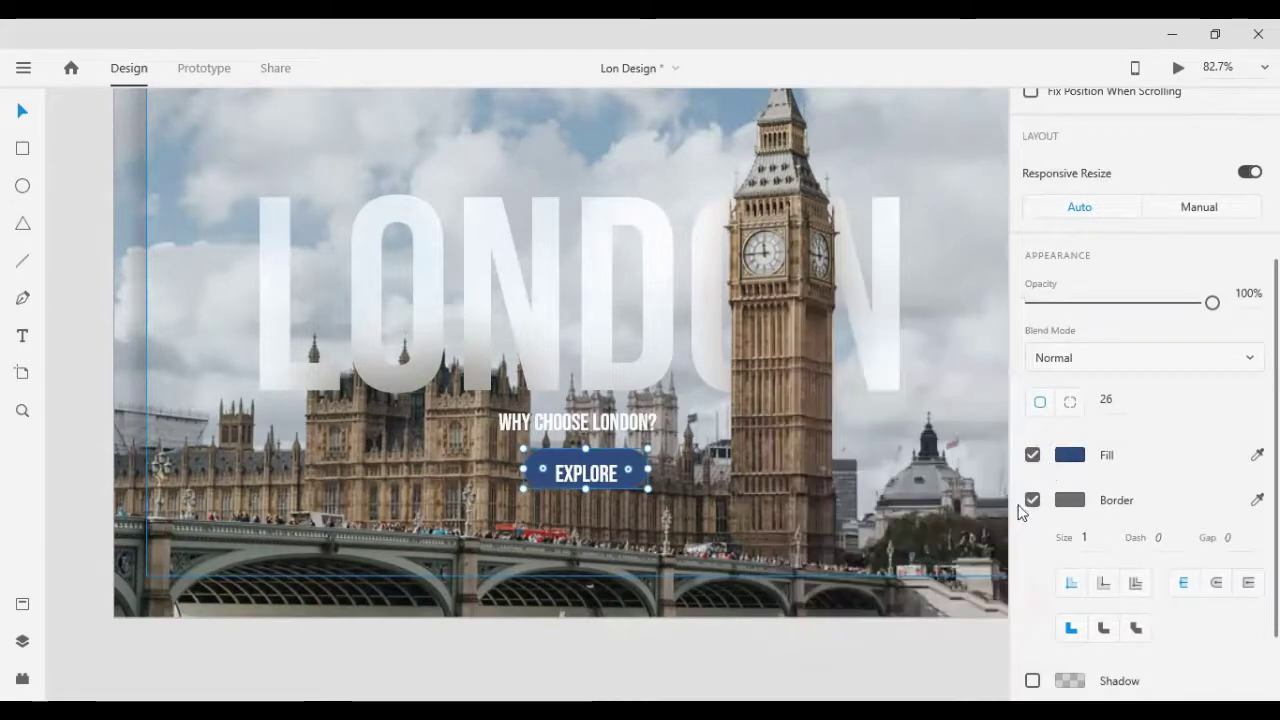
{"action": "left_click", "coordinate": [1033, 501]}
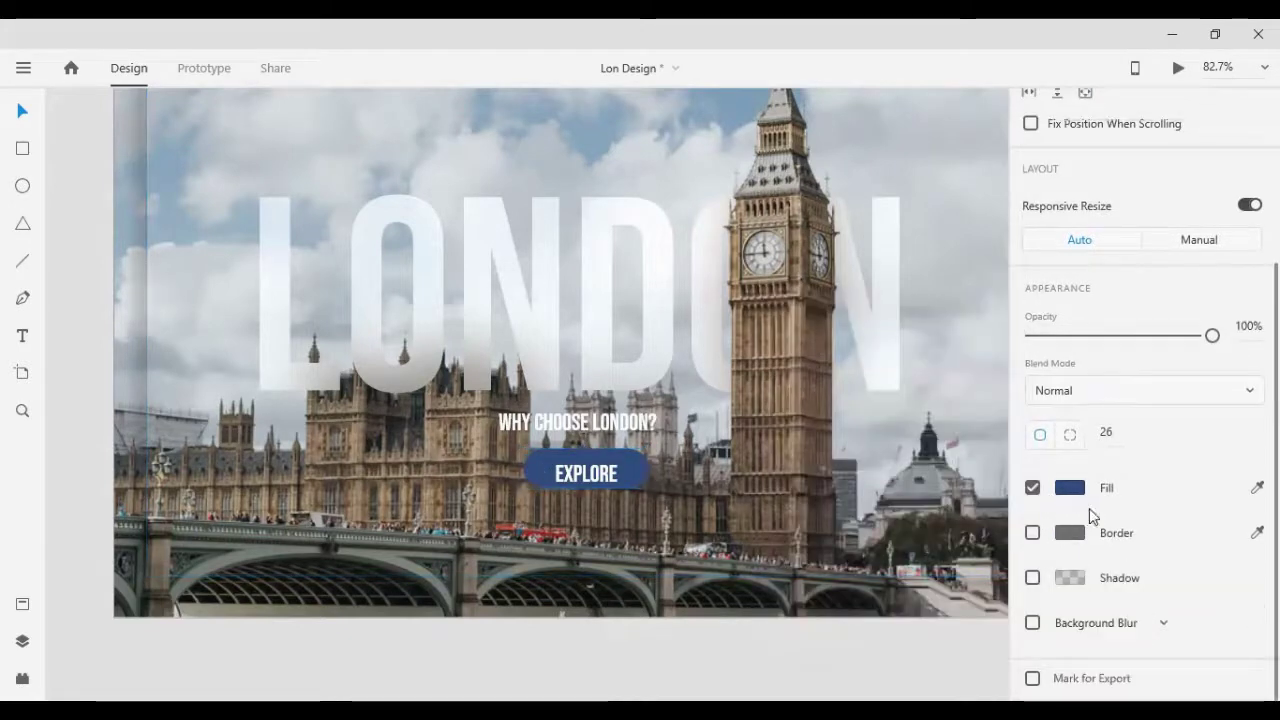
Step: Reduce the EXPLORE label's font size by two steps
{"action": "double_click", "coordinate": [598, 486]}
{"action": "scroll", "coordinate": [1070, 553], "scroll_direction": "down", "scroll_amount": 3}
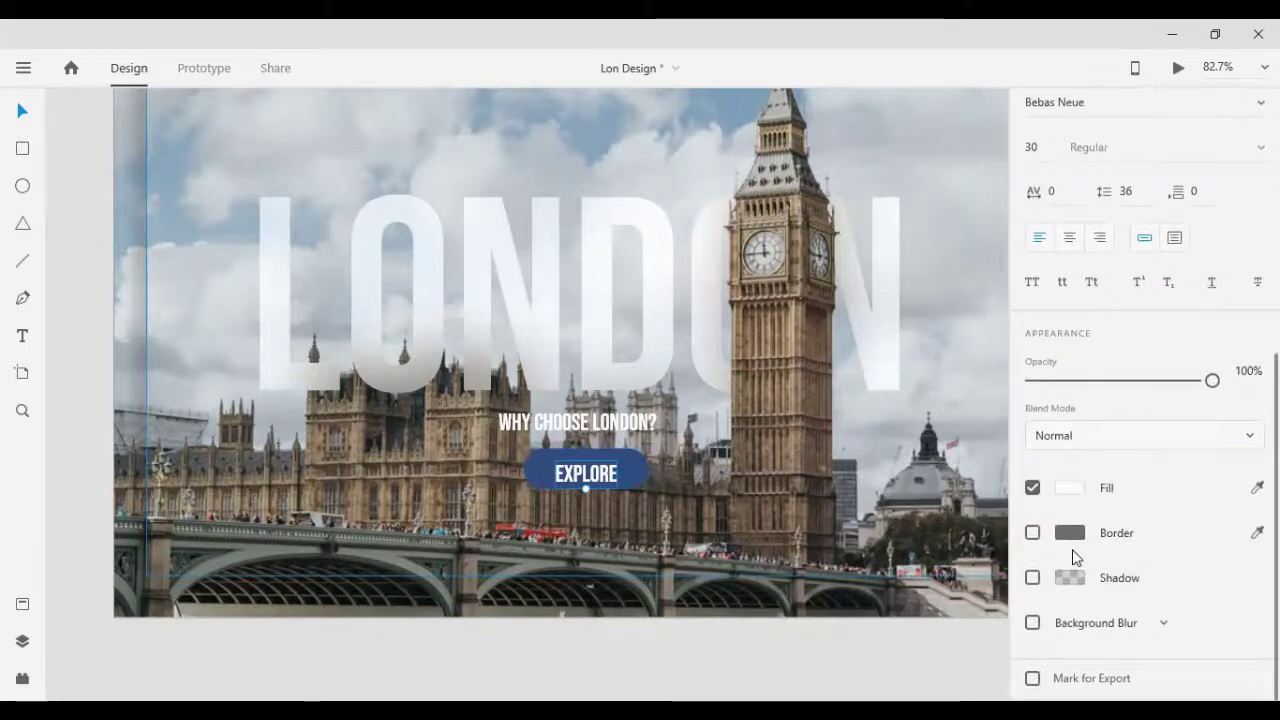
{"action": "scroll", "coordinate": [1049, 374], "scroll_direction": "up", "scroll_amount": 3}
{"action": "left_click", "coordinate": [1040, 331]}
{"action": "key", "text": "Down"}
{"action": "key", "text": "Down"}
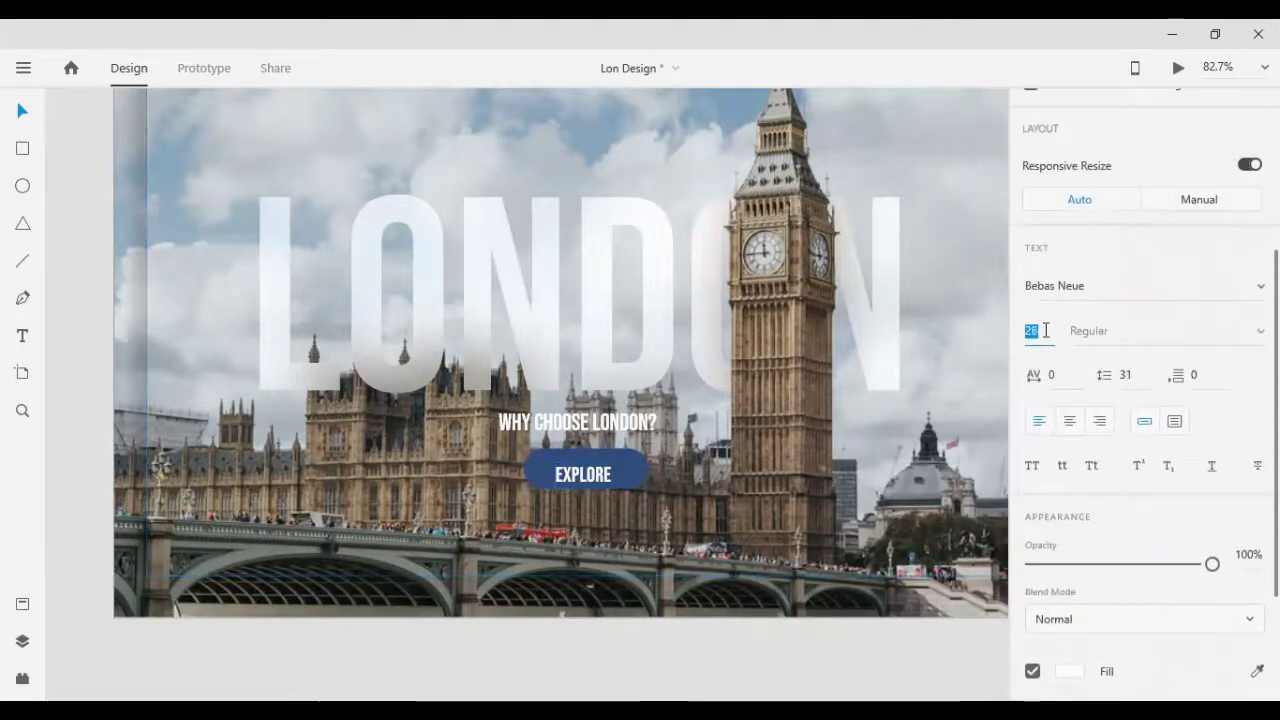
{"action": "key", "text": "Down"}
{"action": "key", "text": "Down"}
{"action": "key", "text": "Down"}
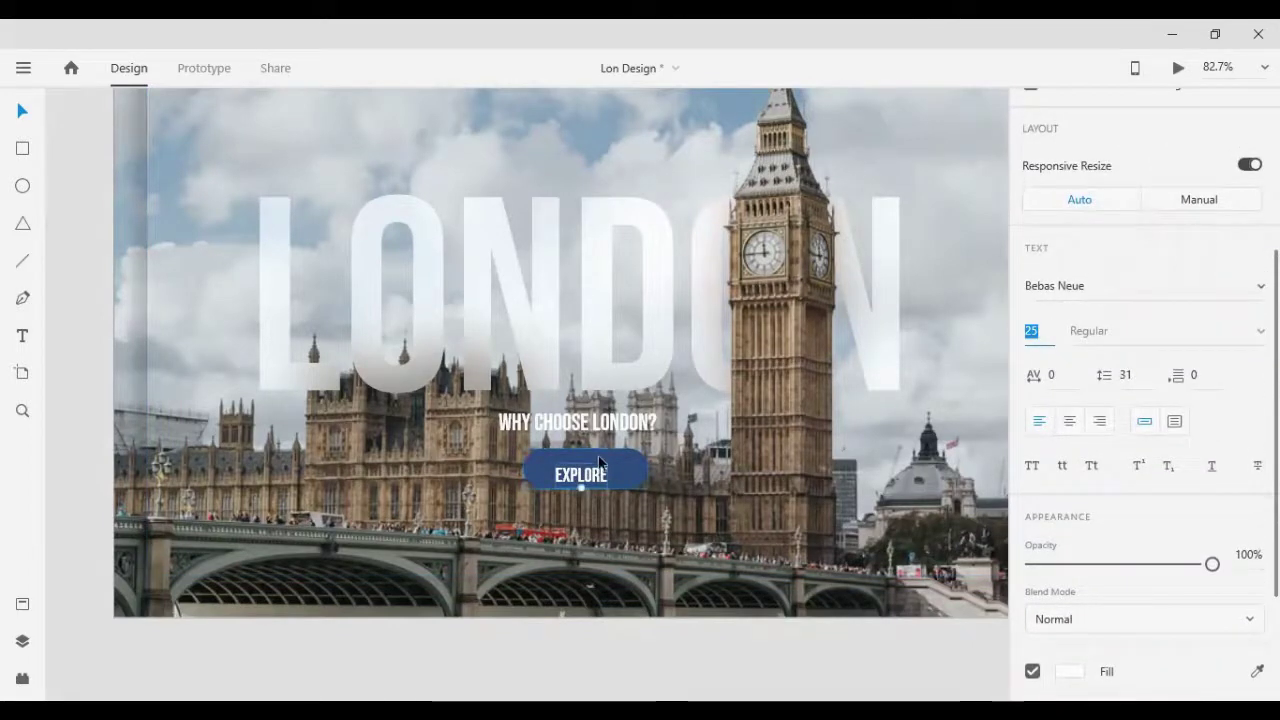
{"action": "left_click", "coordinate": [615, 462]}
Step: Centre the Explore button horizontally and position it below the heading
{"action": "scroll", "coordinate": [1166, 127], "scroll_direction": "up", "scroll_amount": 3}
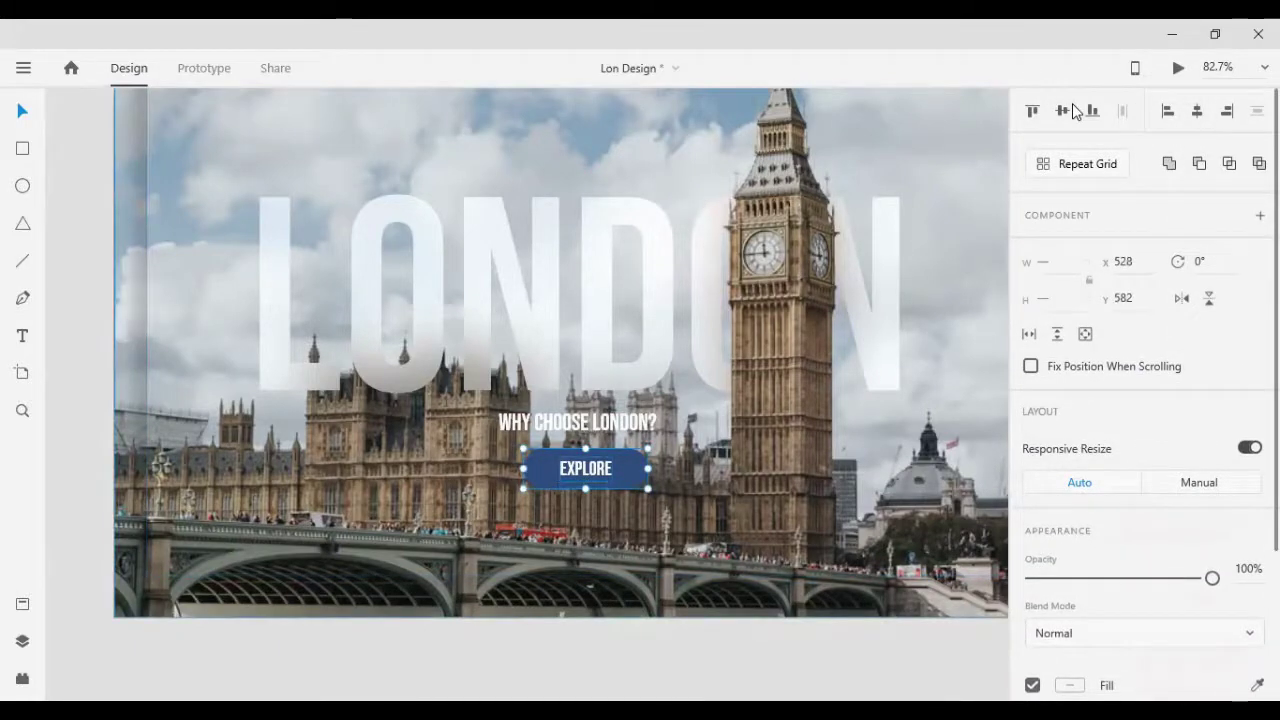
{"action": "left_click", "coordinate": [1190, 128]}
{"action": "left_click", "coordinate": [736, 662]}
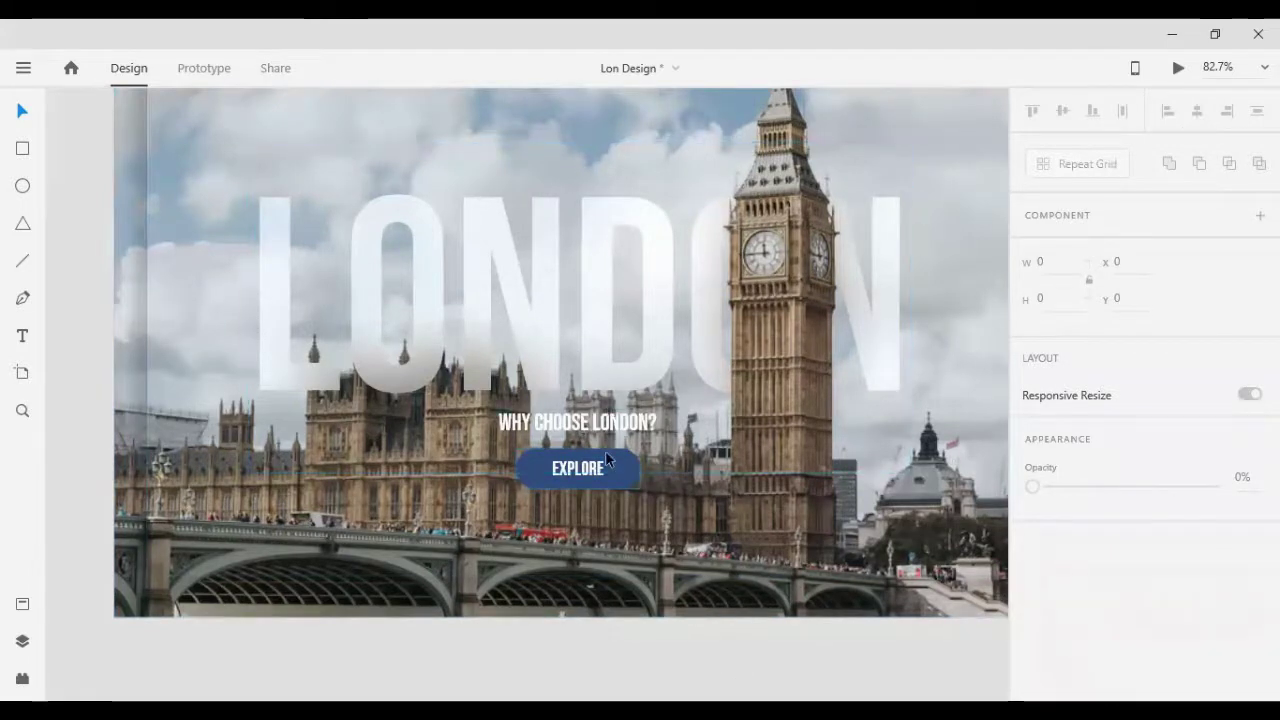
{"action": "left_click_drag", "start_coordinate": [610, 468], "coordinate": [609, 461]}
{"action": "key", "text": "Up"}
{"action": "key", "text": "Up"}
{"action": "key", "text": "Up"}
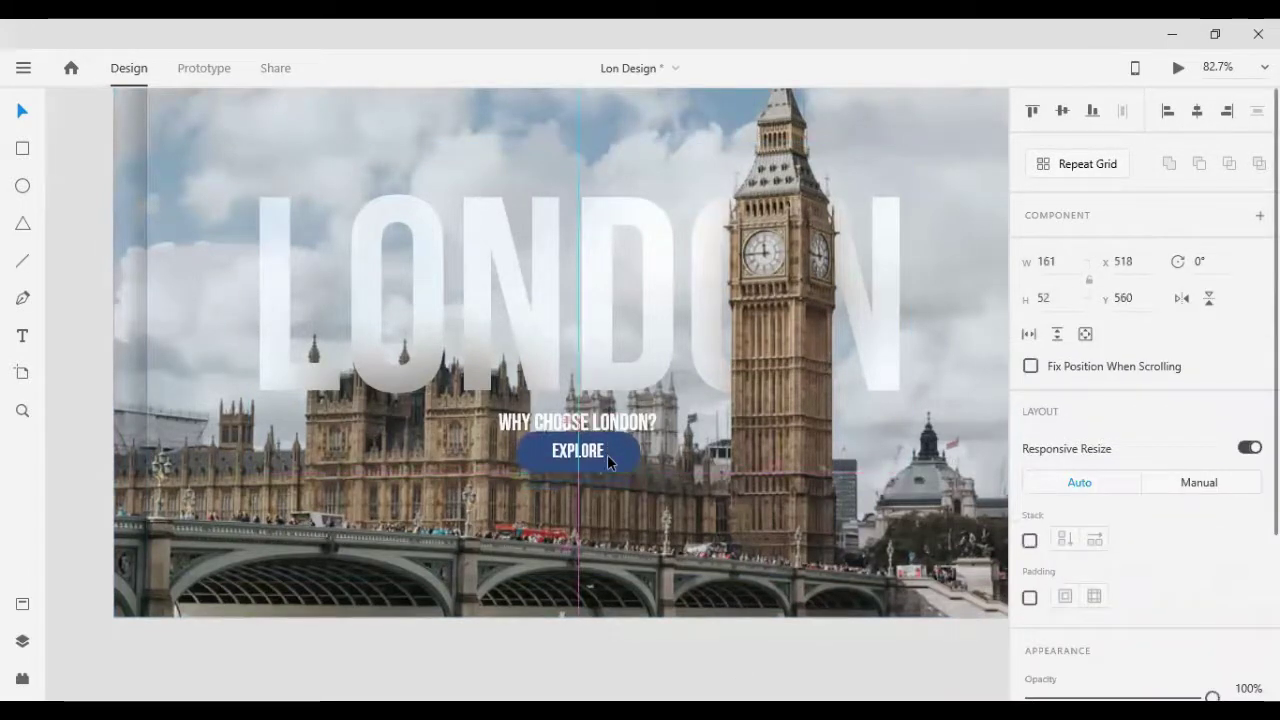
{"action": "key", "text": "Up"}
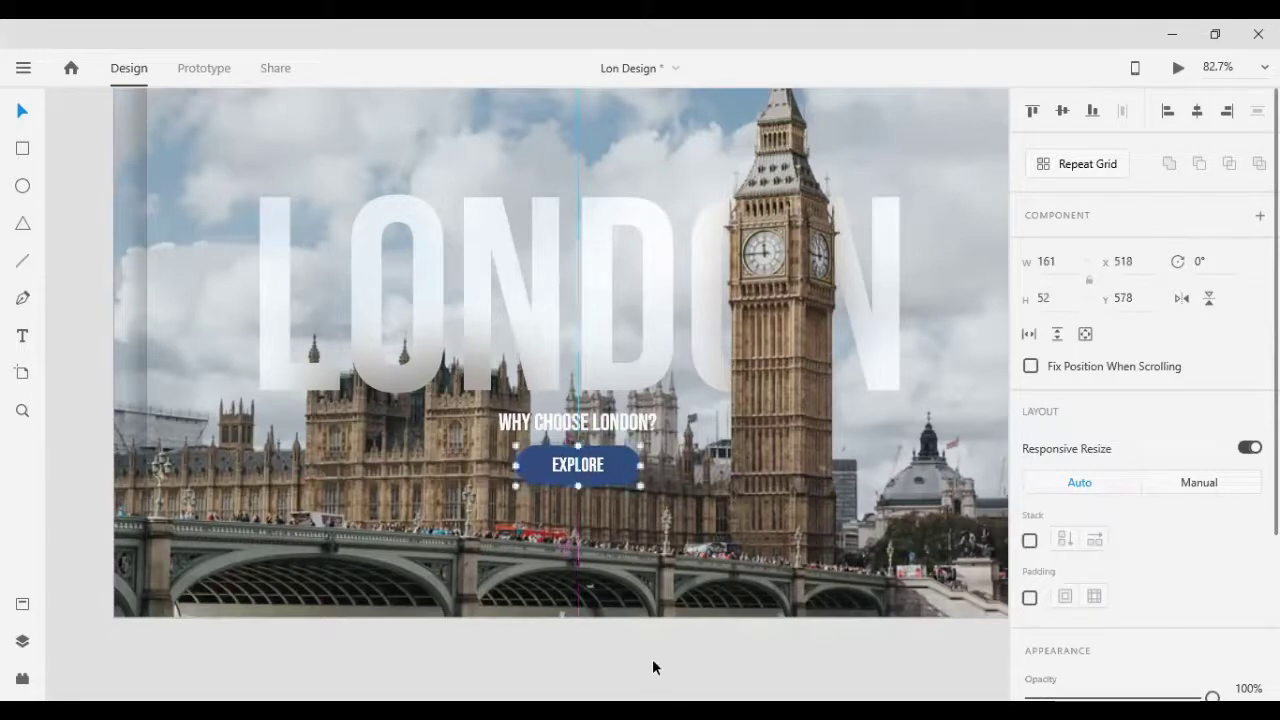
{"action": "left_click_drag", "start_coordinate": [652, 658], "coordinate": [641, 607]}
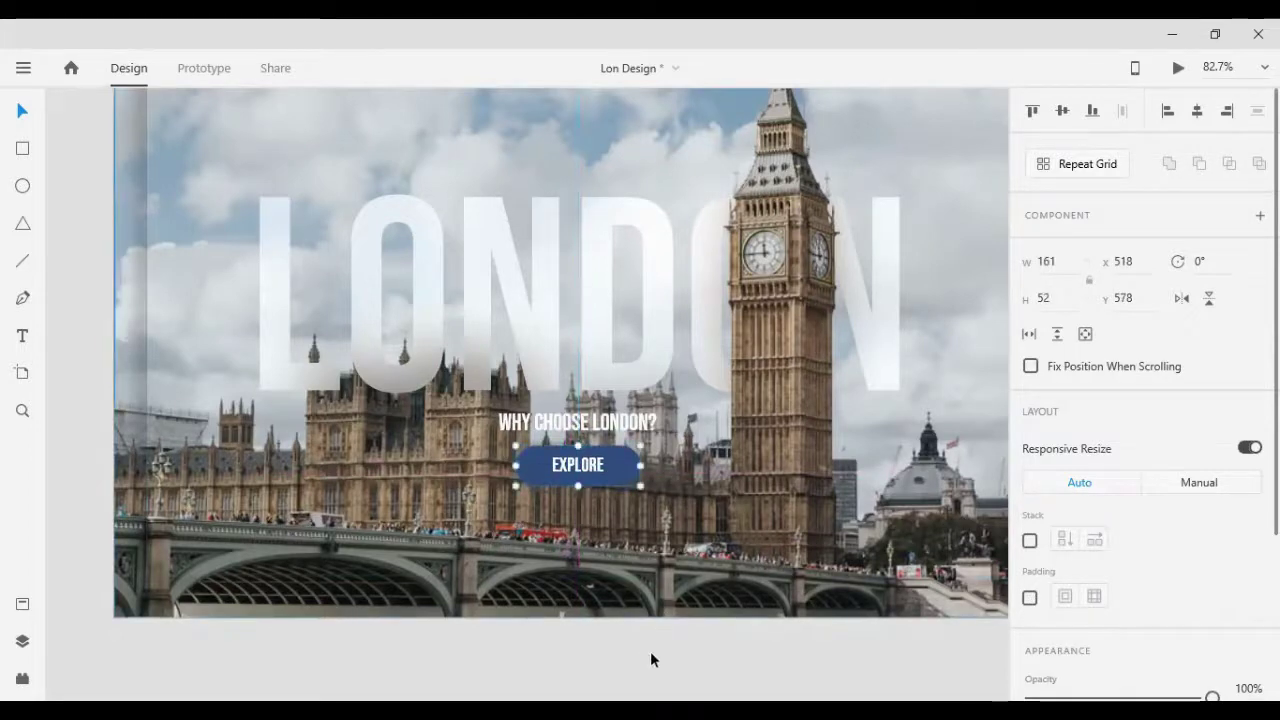
{"action": "key", "text": "shift+Down"}
{"action": "key", "text": "shift+Down"}
{"action": "key", "text": "shift+Down"}
Step: Copy the ATTRACTIONS text below the heading, type the London intro, wrap it to two lines
{"action": "scroll", "coordinate": [660, 655], "scroll_direction": "up", "scroll_amount": 3}
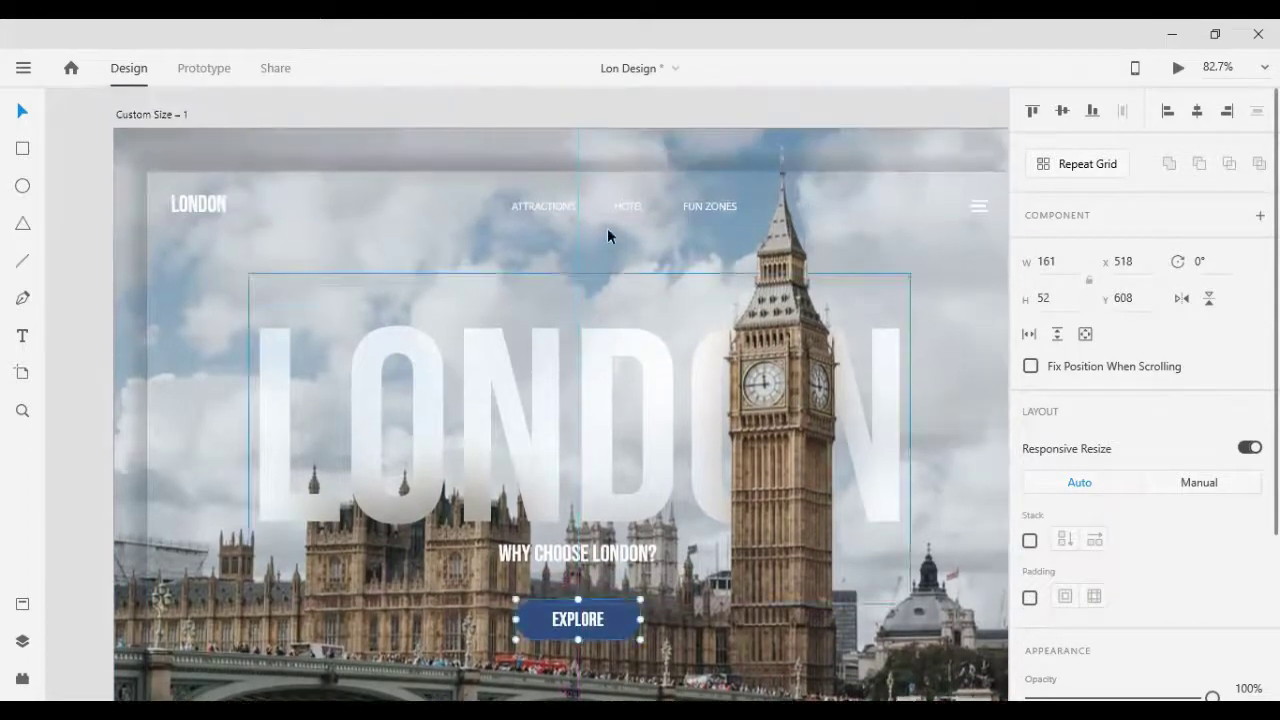
{"action": "left_click", "coordinate": [538, 209]}
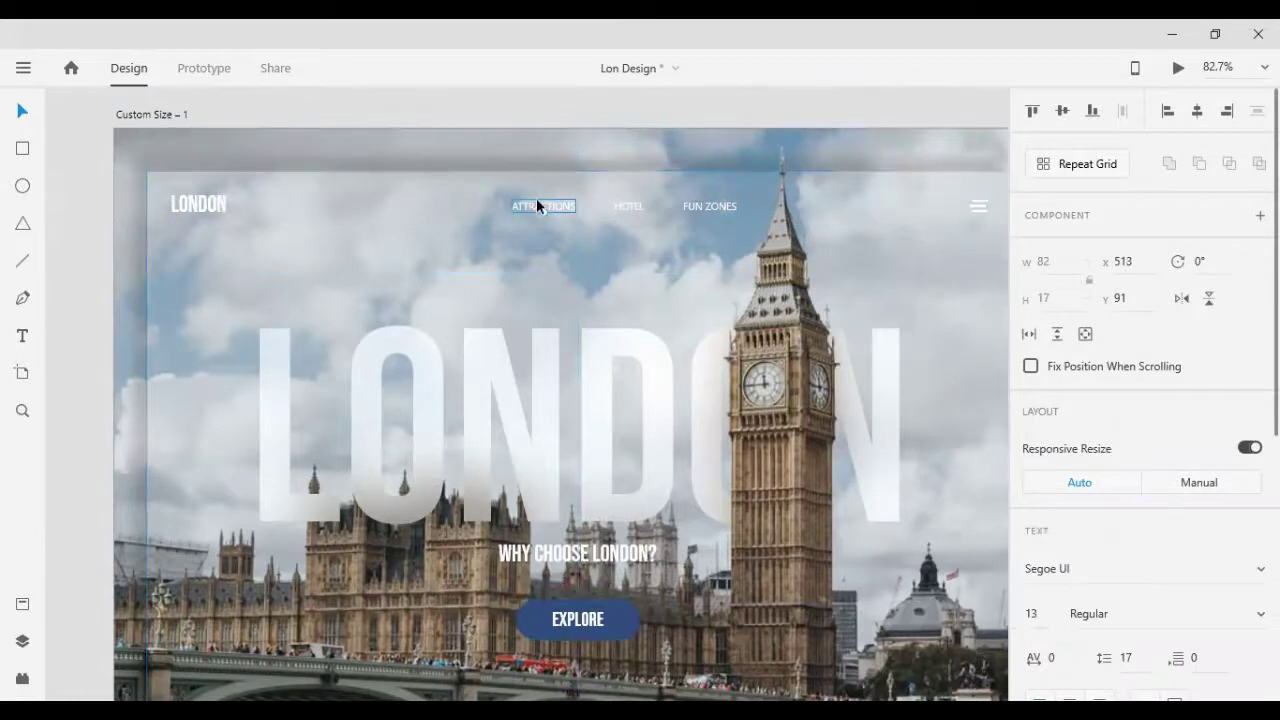
{"action": "left_click_drag", "start_coordinate": [538, 210], "coordinate": [576, 576]}
{"action": "double_click", "coordinate": [577, 575]}
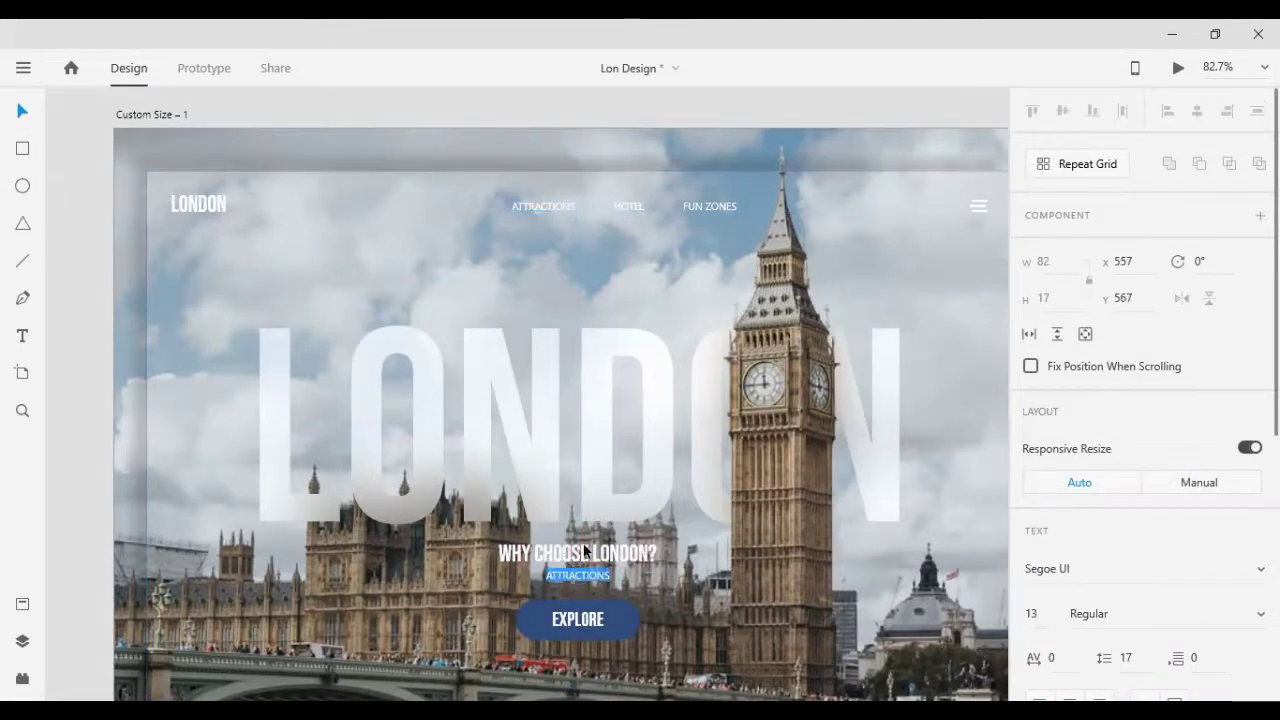
{"action": "type", "text": "London is a city full of attractions and with some of t"}
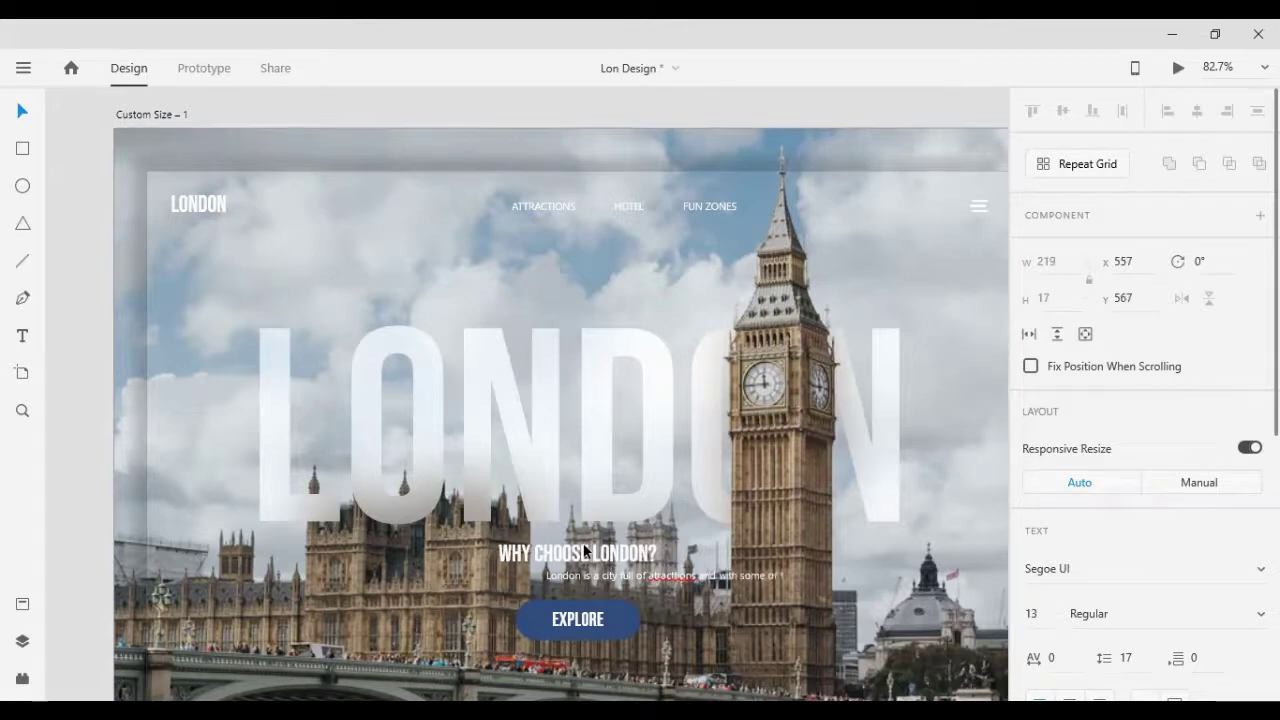
{"action": "type", "text": "he best di"}
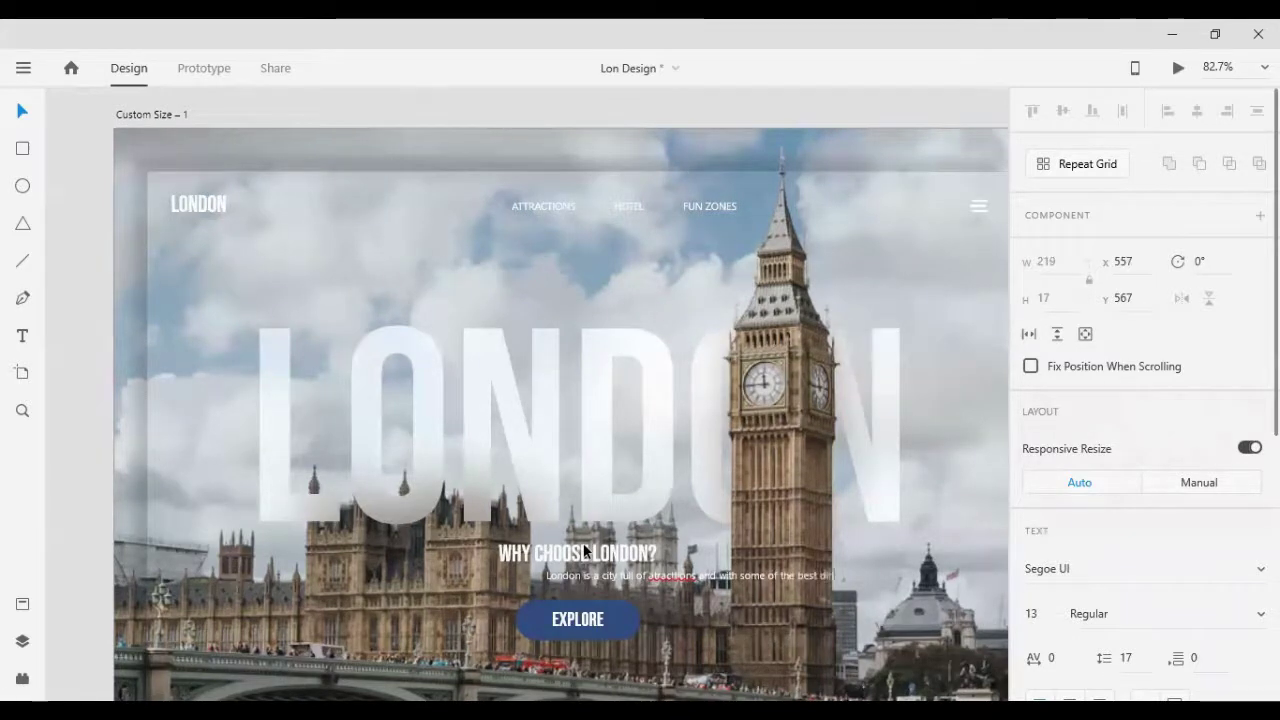
{"action": "type", "text": "niotles"}
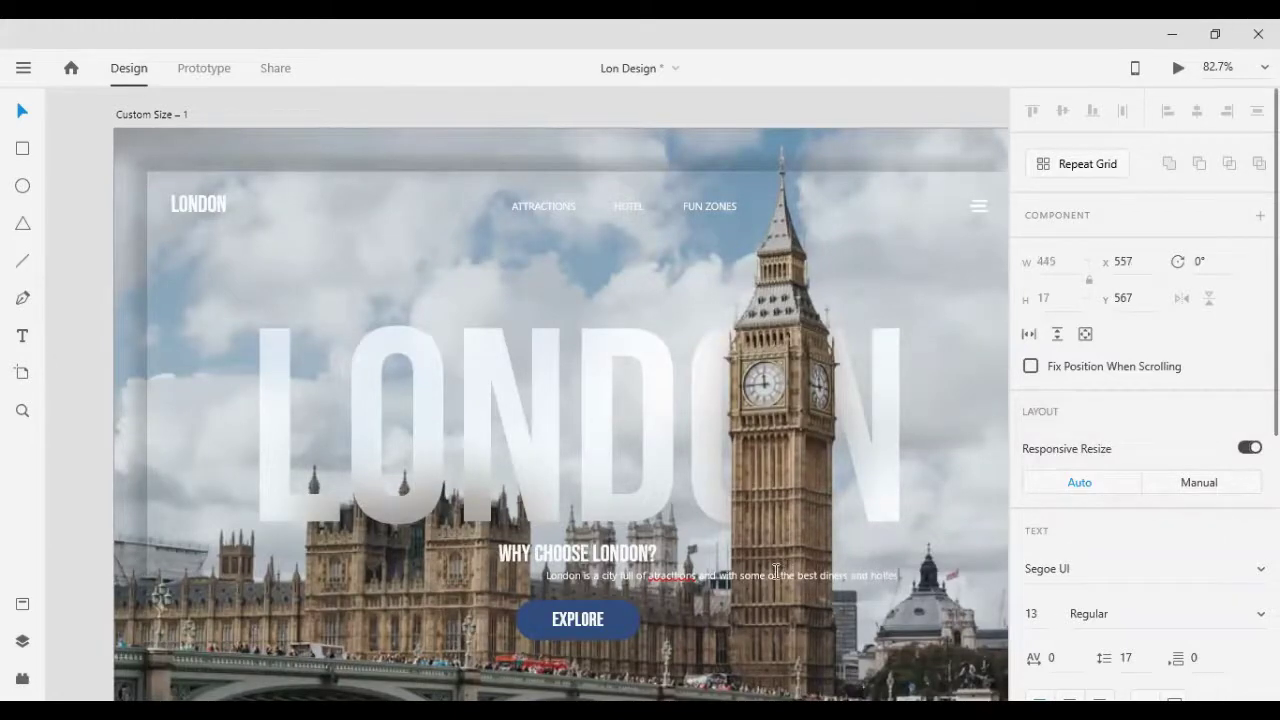
{"action": "left_click_drag", "start_coordinate": [900, 576], "coordinate": [772, 576]}
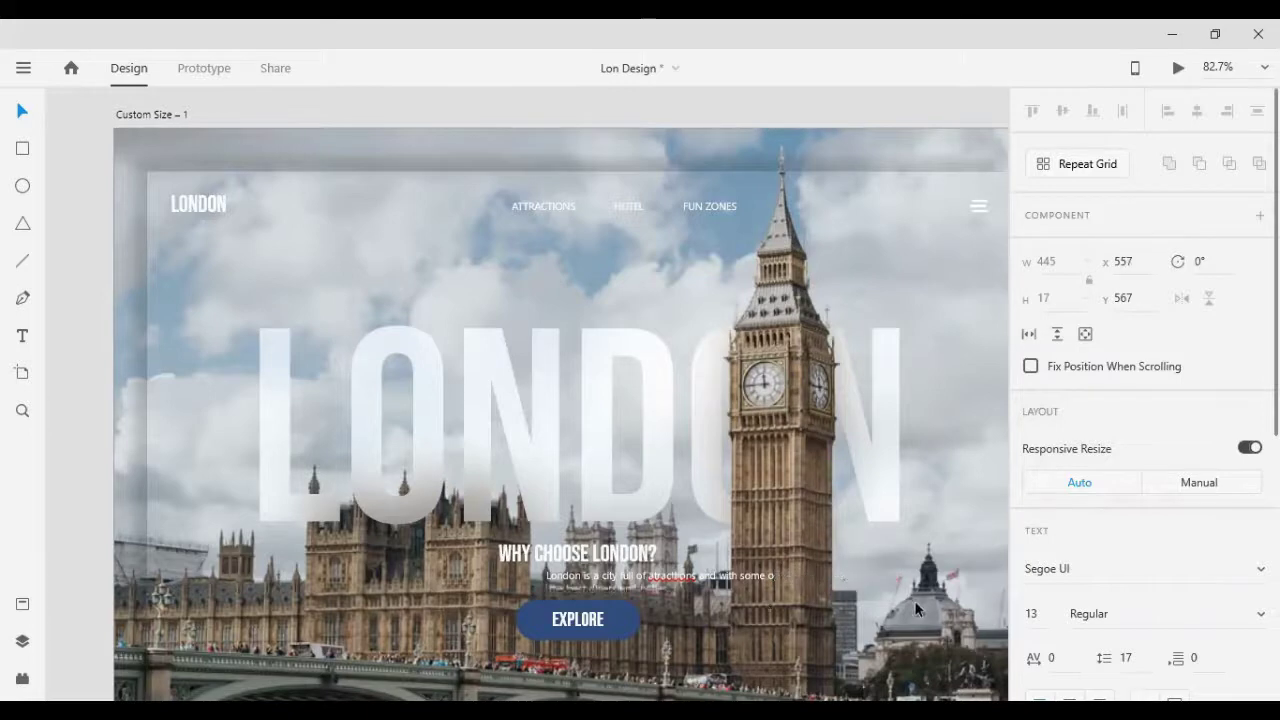
Step: Correct the misspellings to 'attractions' and 'hotels' using spelling suggestions
{"action": "right_click", "coordinate": [664, 577]}
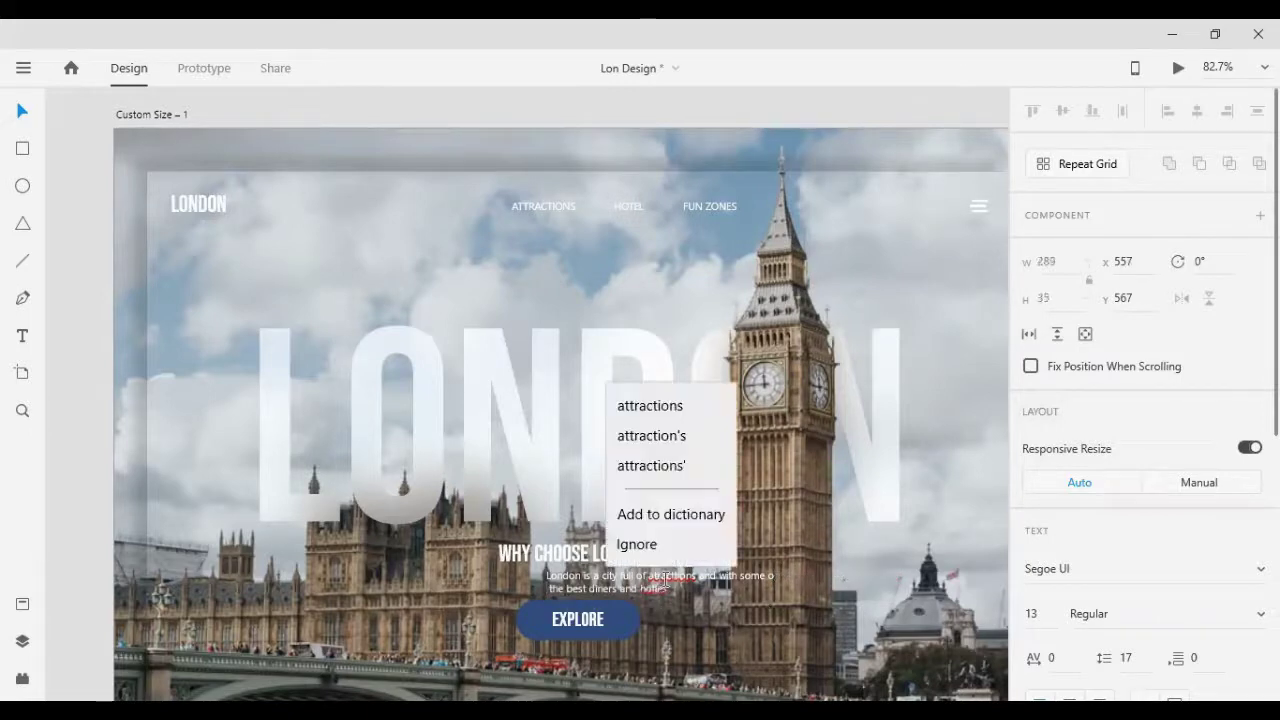
{"action": "left_click", "coordinate": [650, 405]}
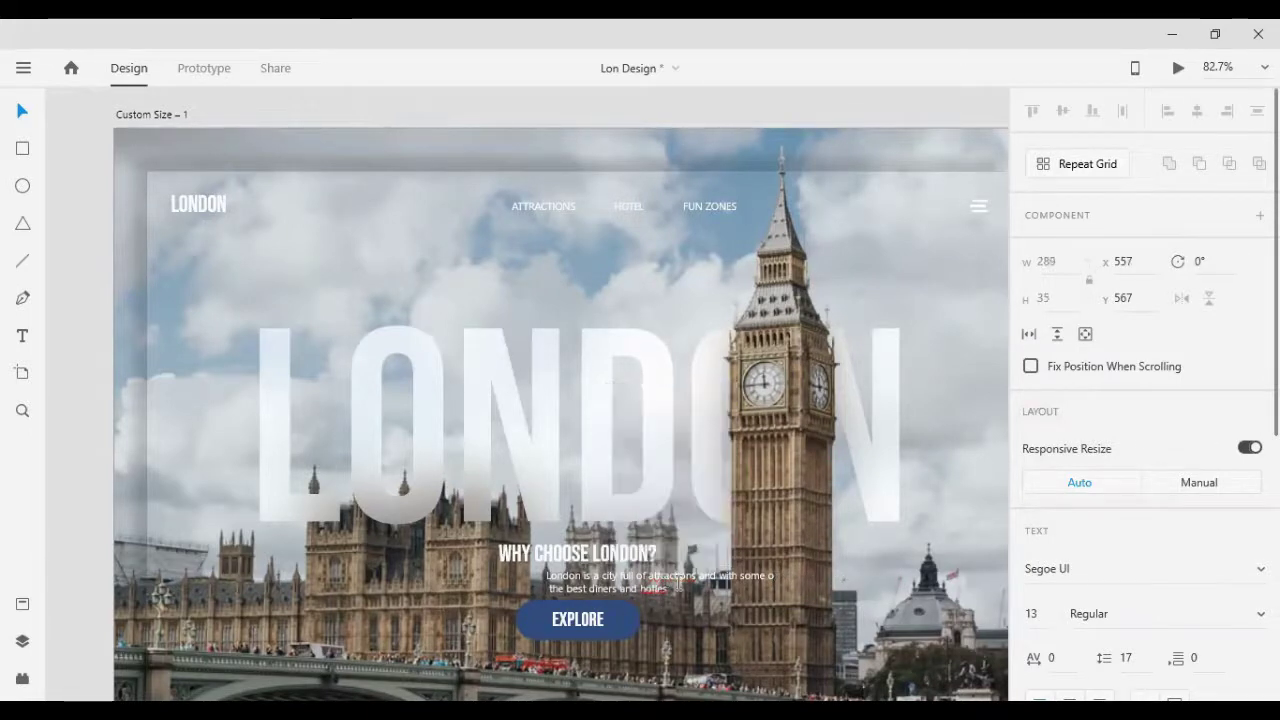
{"action": "right_click", "coordinate": [657, 591]}
{"action": "left_click", "coordinate": [662, 420]}
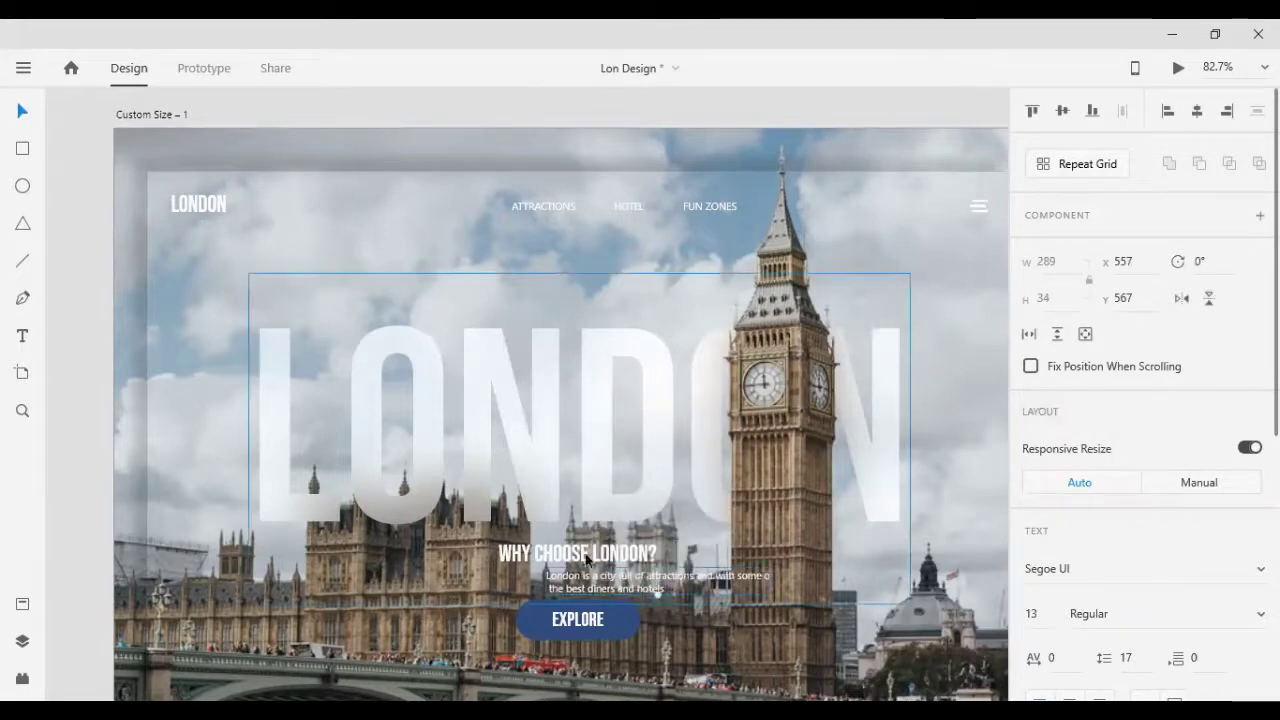
{"action": "triple_click", "coordinate": [563, 590]}
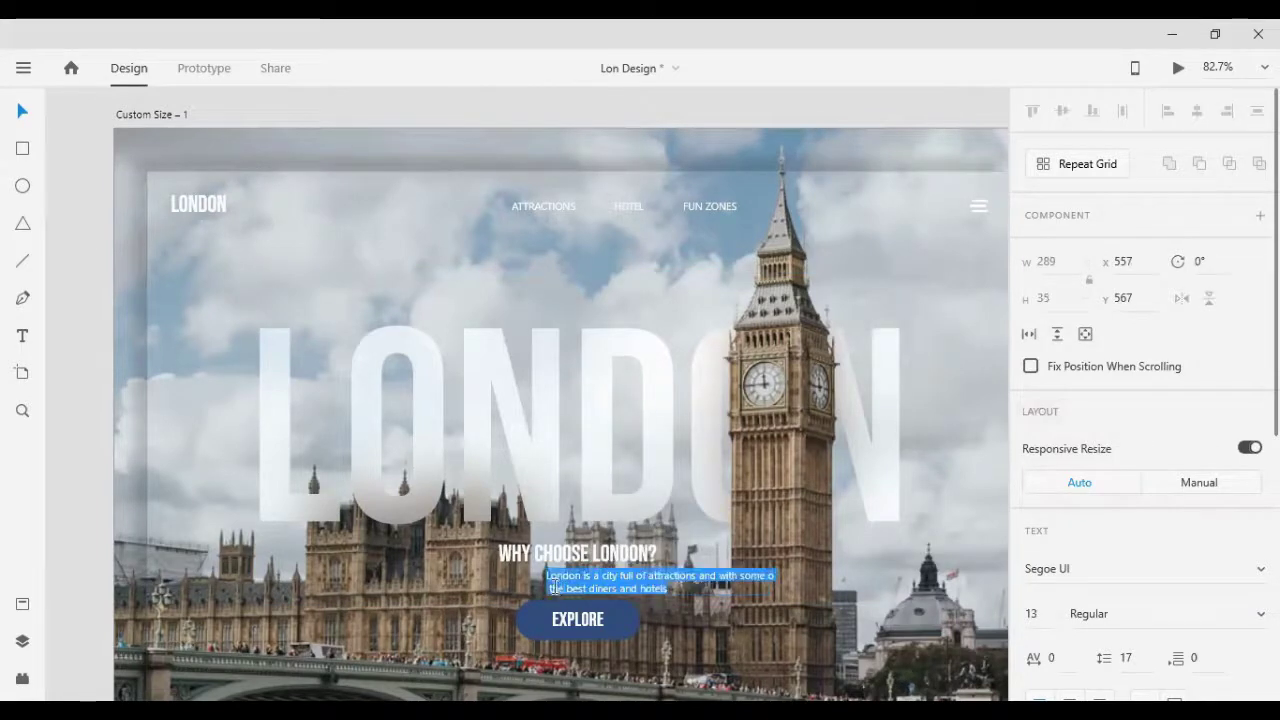
{"action": "left_click", "coordinate": [555, 585]}
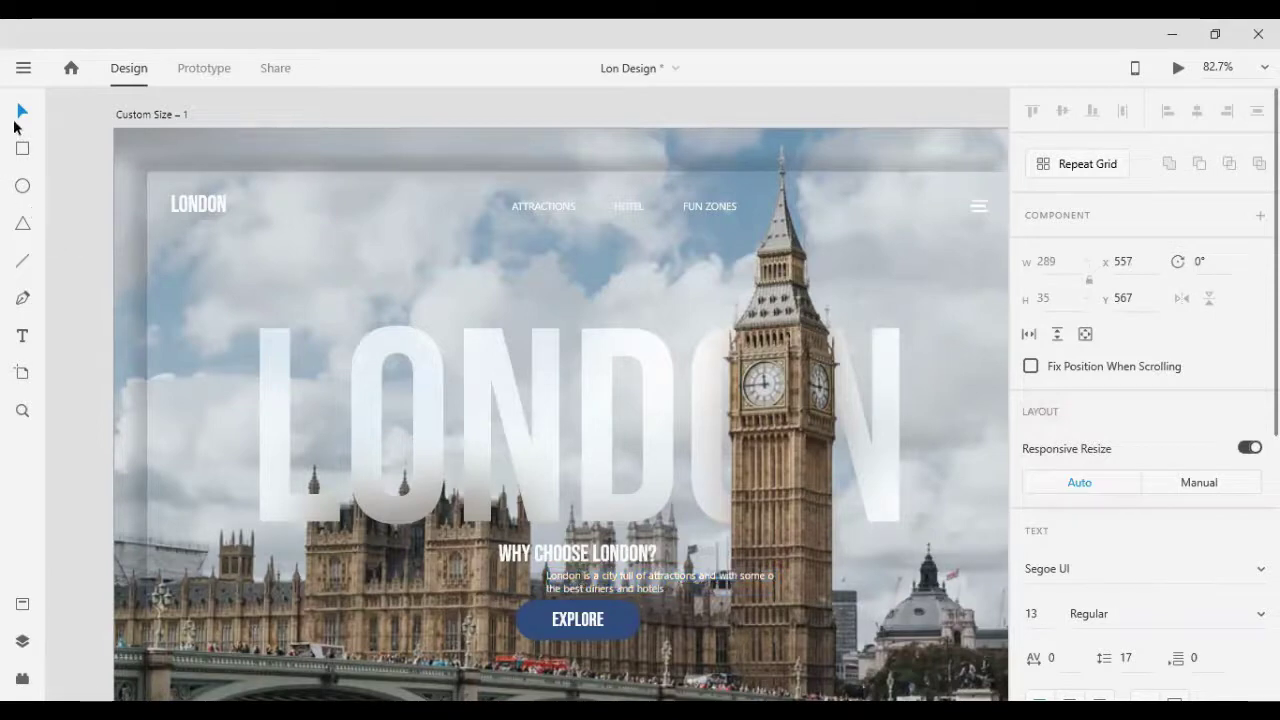
{"action": "left_click", "coordinate": [22, 111]}
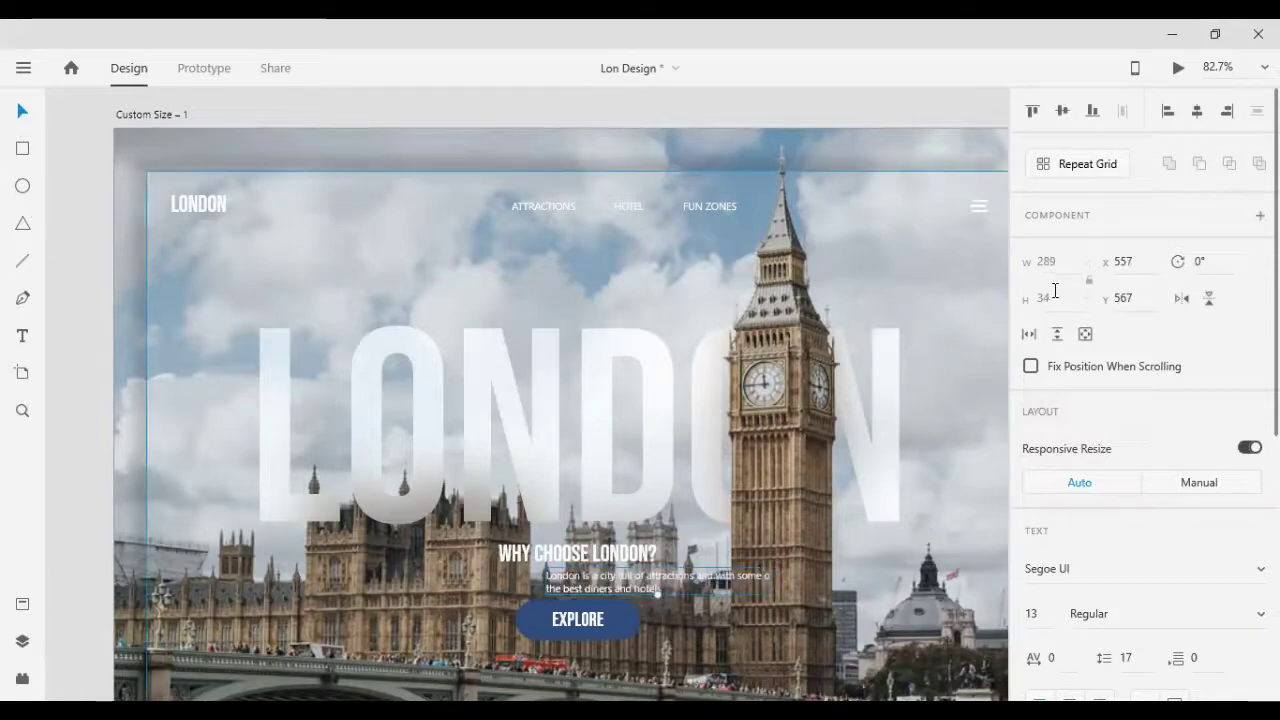
Step: Nudge the intro paragraph up under the heading and select the EXPLORE button
{"action": "scroll", "coordinate": [1060, 400], "scroll_direction": "down", "scroll_amount": 3}
{"action": "scroll", "coordinate": [1066, 477], "scroll_direction": "down", "scroll_amount": 2}
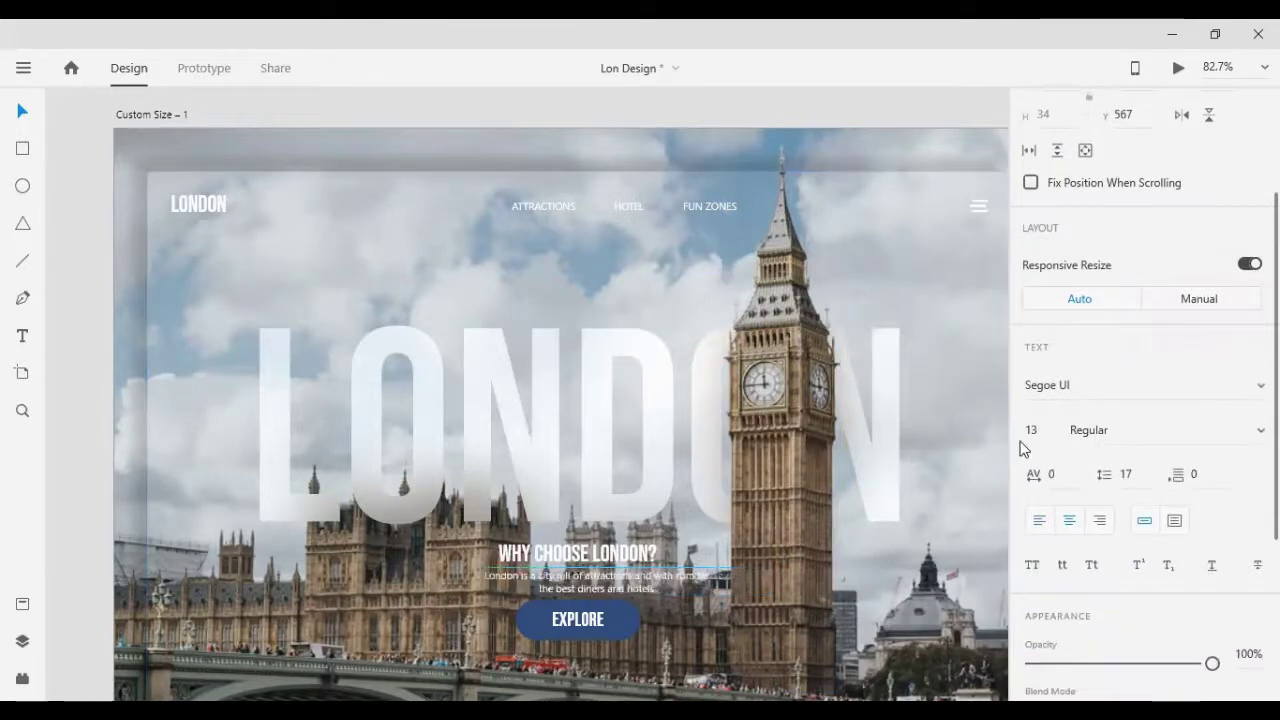
{"action": "scroll", "coordinate": [879, 516], "scroll_direction": "down", "scroll_amount": 2}
{"action": "scroll", "coordinate": [850, 500], "scroll_direction": "down", "scroll_amount": 2}
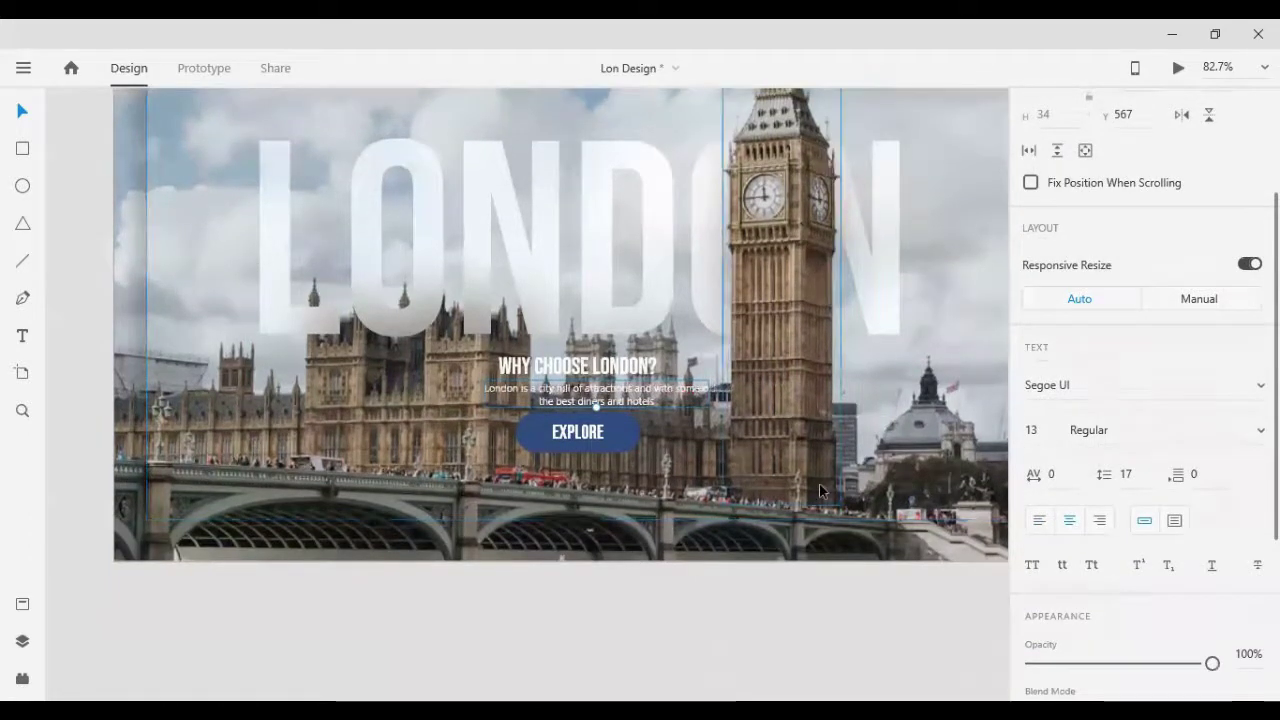
{"action": "key", "text": "shift+Up"}
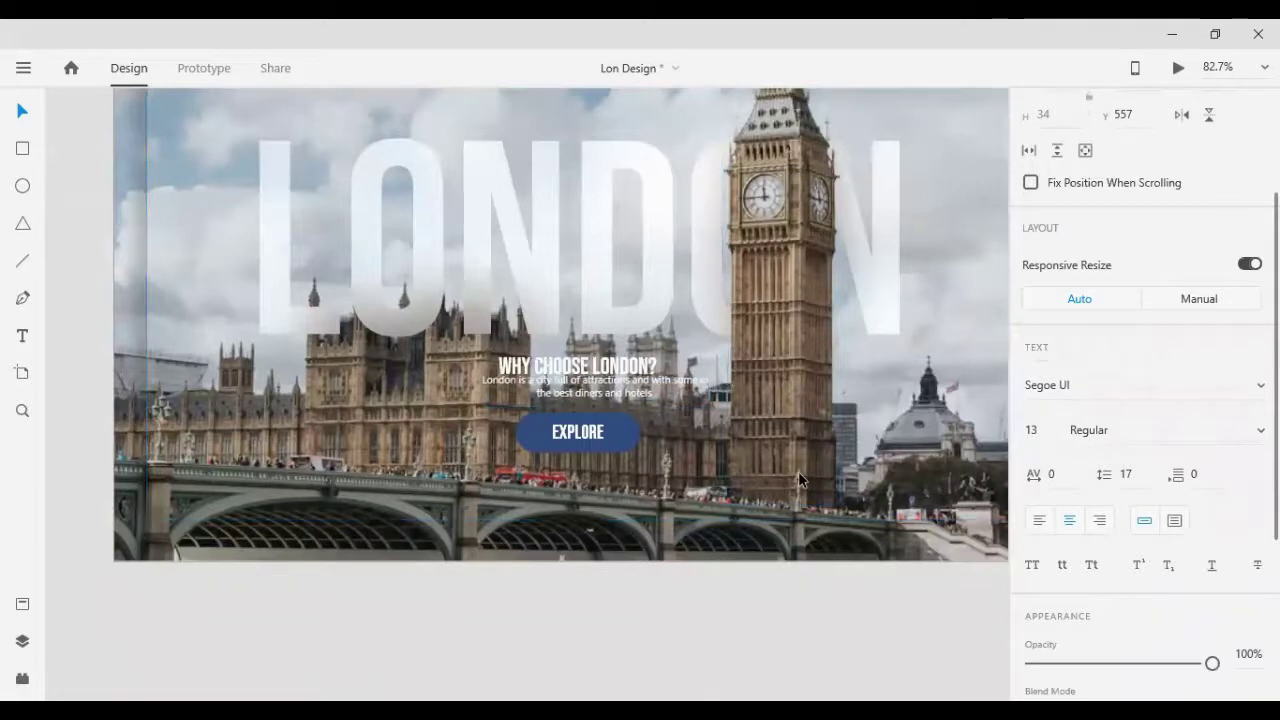
{"action": "key", "text": "shift+Up"}
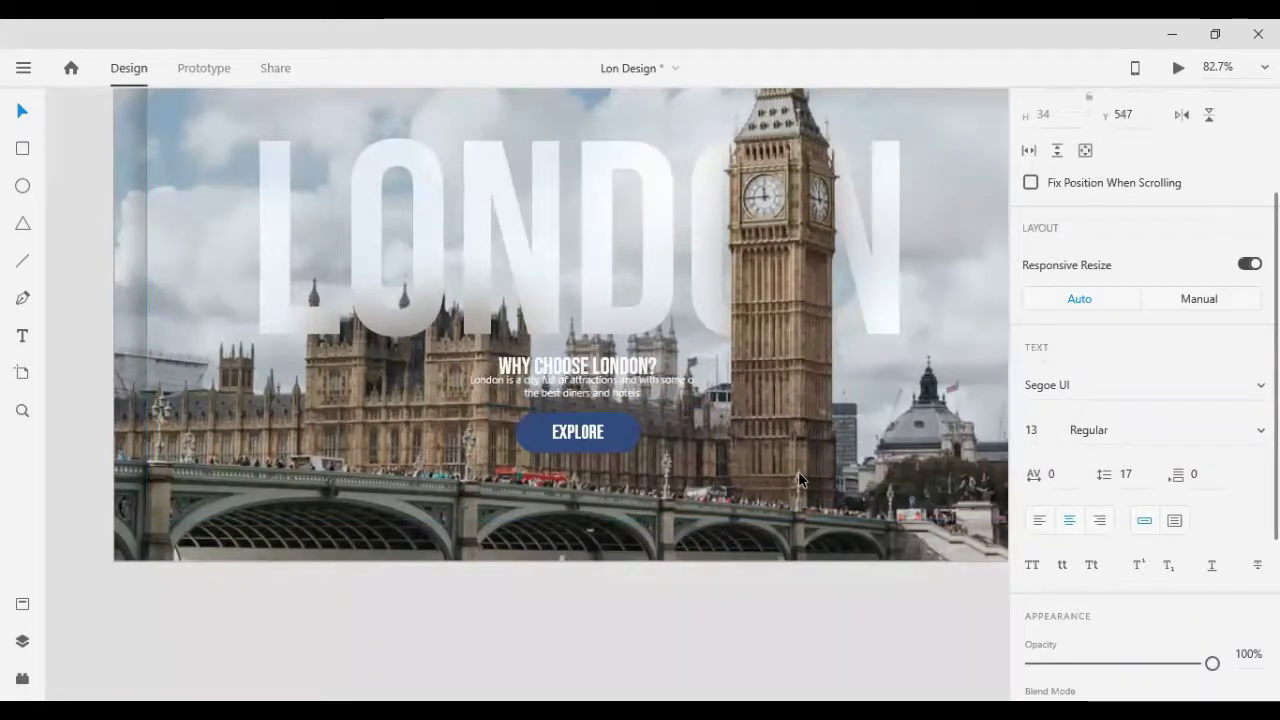
{"action": "key", "text": "Down"}
{"action": "key", "text": "Down"}
{"action": "key", "text": "Down"}
{"action": "key", "text": "Down"}
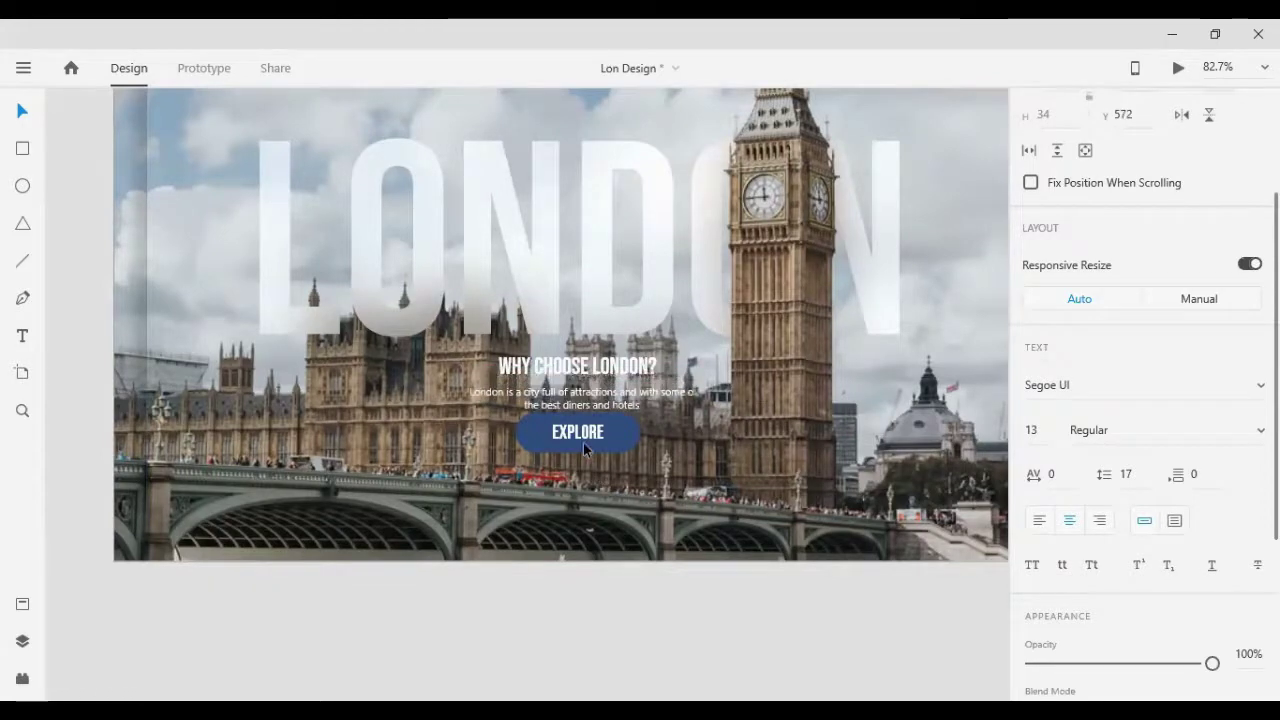
{"action": "left_click_drag", "start_coordinate": [583, 441], "coordinate": [577, 455]}
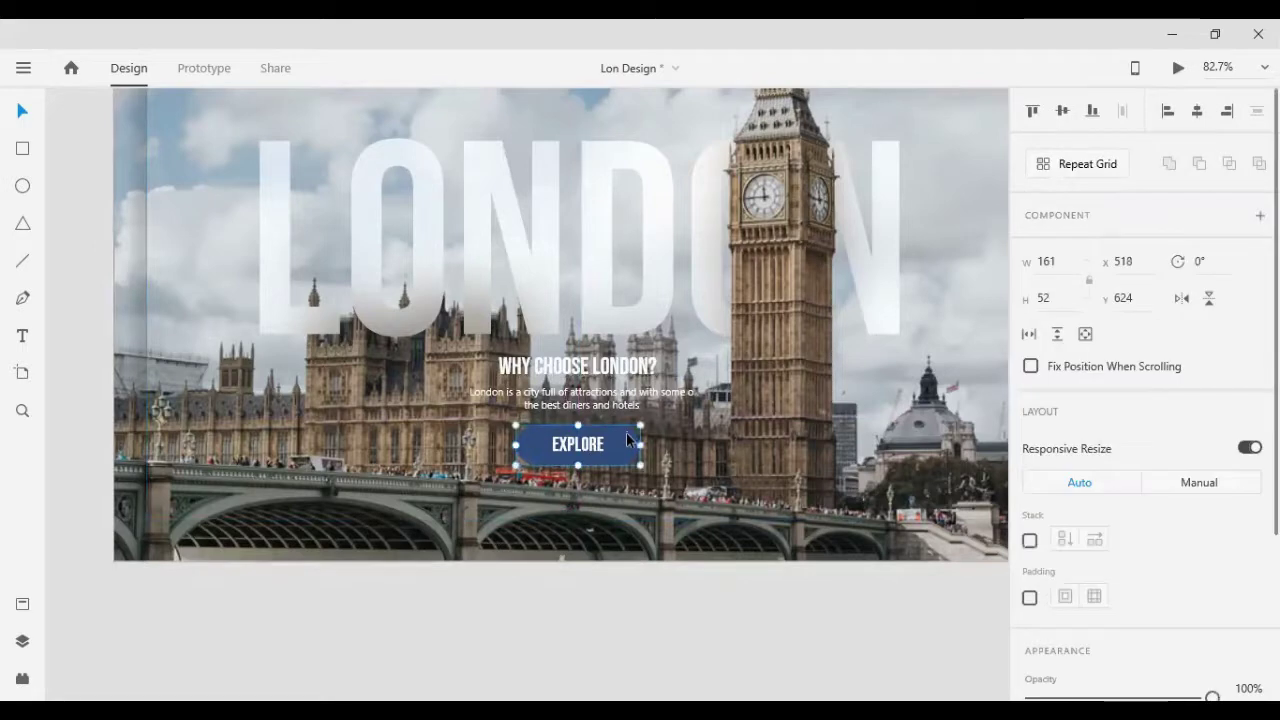
Step: Turn on a background blur of amount 30 for the EXPLORE button
{"action": "scroll", "coordinate": [1100, 551], "scroll_direction": "down", "scroll_amount": 1}
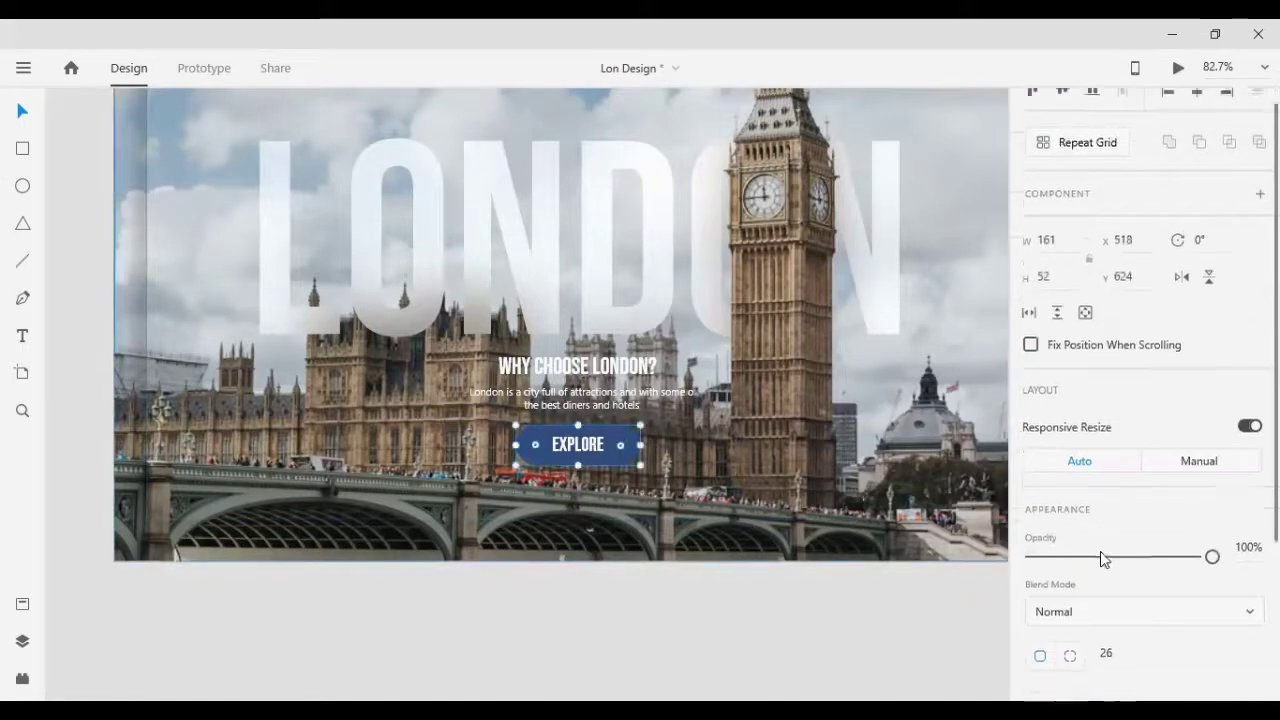
{"action": "scroll", "coordinate": [1100, 551], "scroll_direction": "down", "scroll_amount": 4}
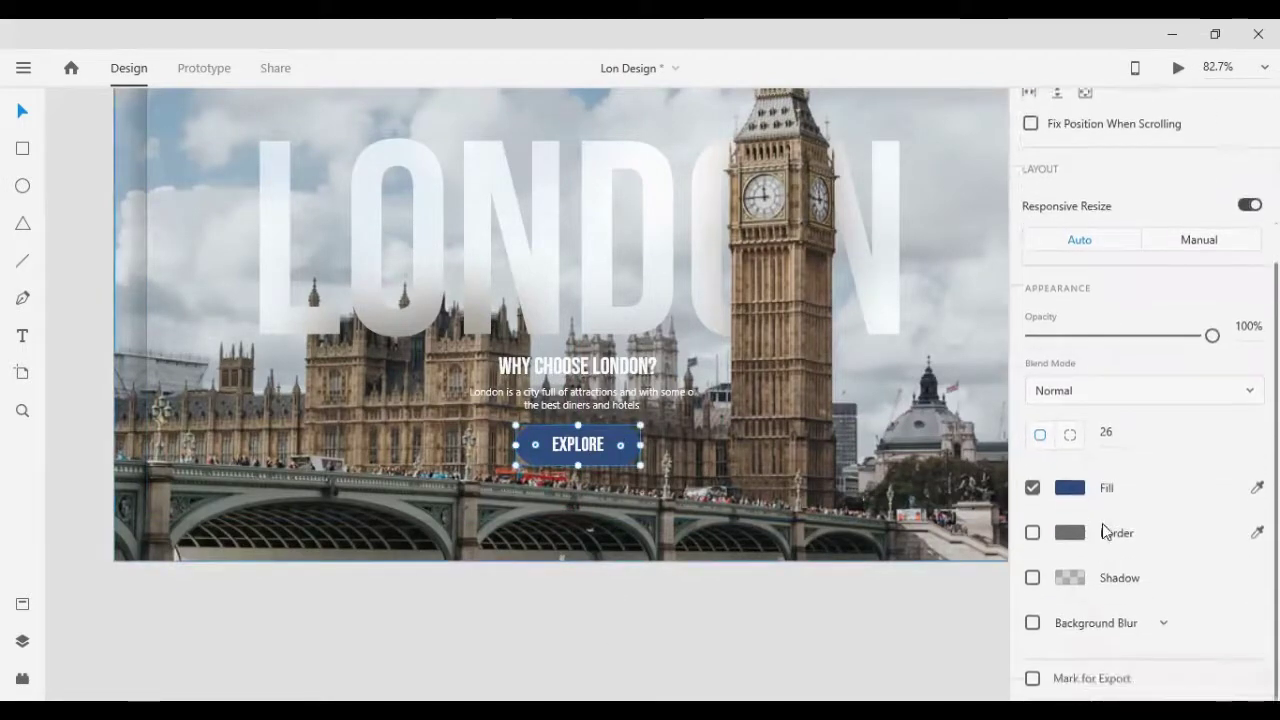
{"action": "left_click", "coordinate": [1031, 625]}
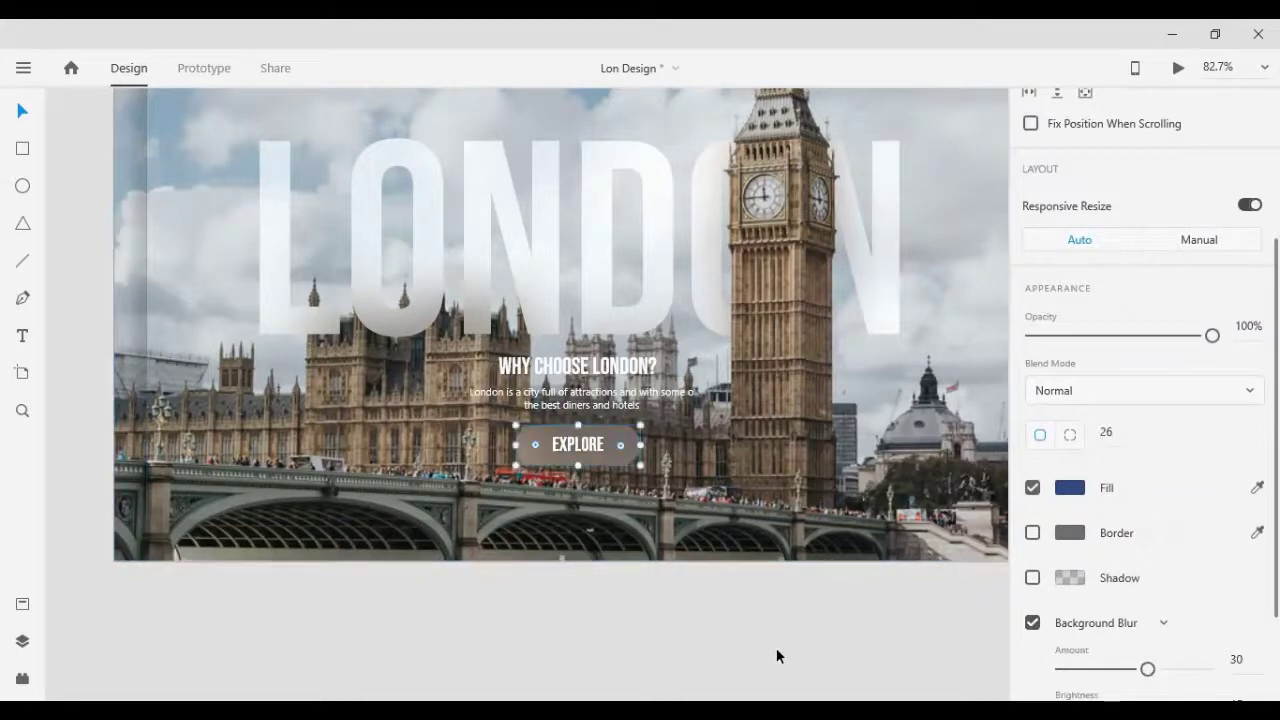
{"action": "double_click", "coordinate": [578, 446]}
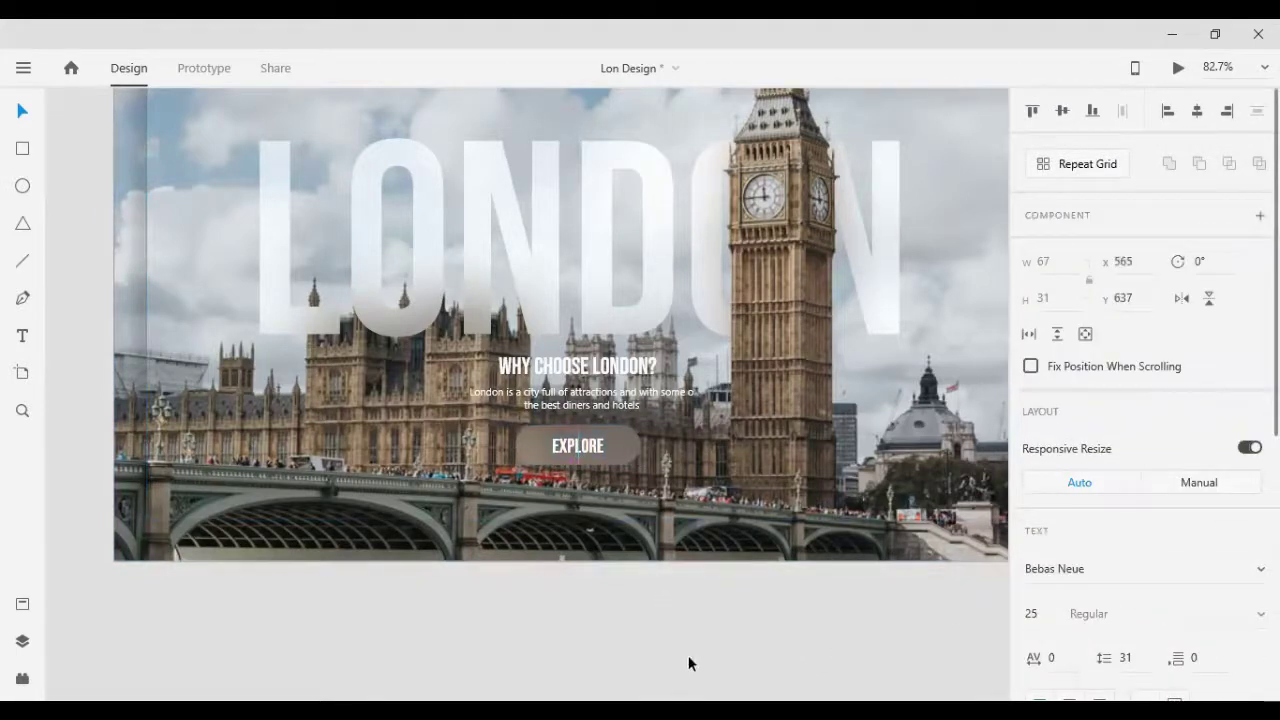
{"action": "key", "text": "Escape"}
{"action": "scroll", "coordinate": [691, 645], "scroll_direction": "up", "scroll_amount": 1}
{"action": "left_click", "coordinate": [611, 456]}
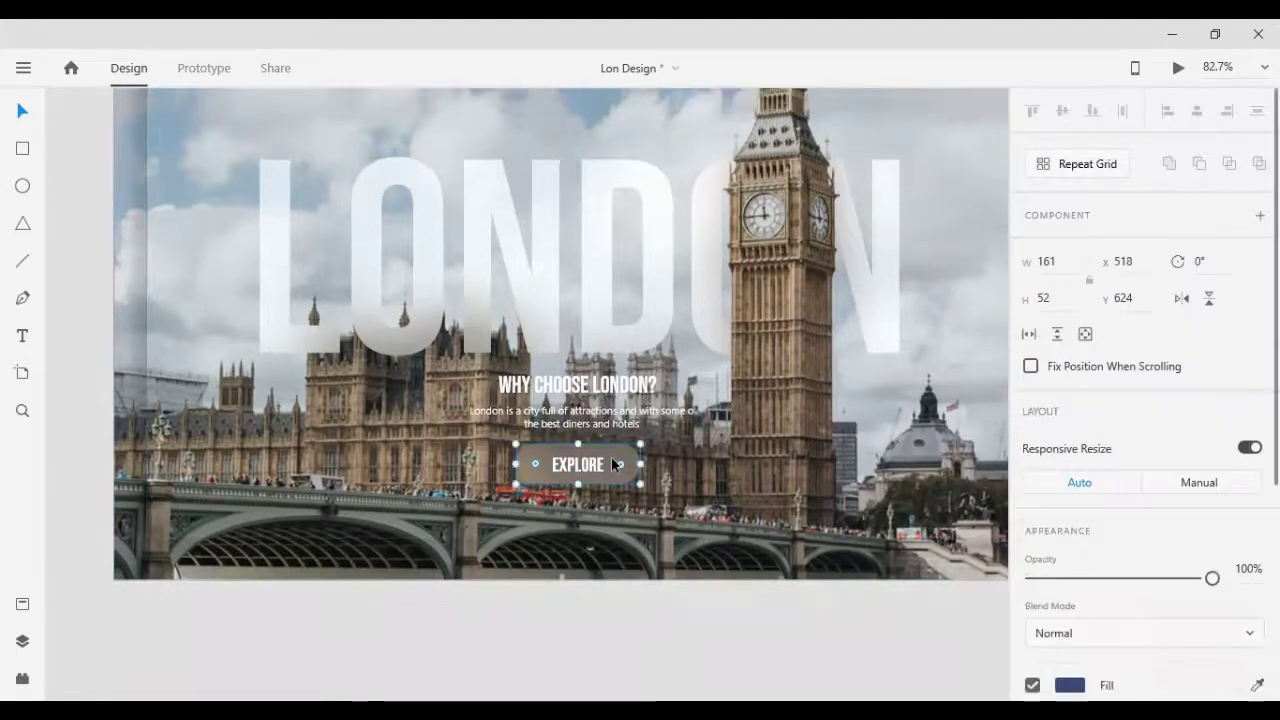
{"action": "double_click", "coordinate": [613, 462]}
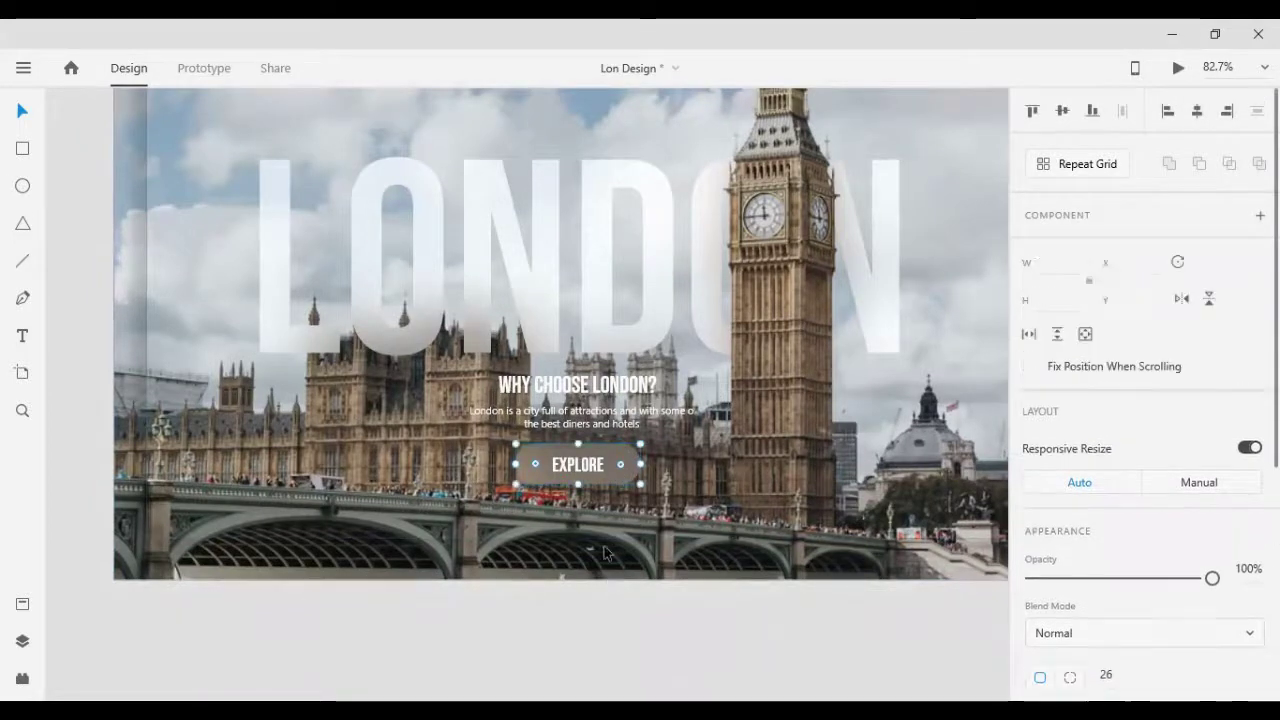
{"action": "left_click", "coordinate": [631, 608]}
{"action": "scroll", "coordinate": [631, 608], "scroll_direction": "up", "scroll_amount": 3}
Step: Save the London hero design
{"action": "scroll", "coordinate": [620, 589], "scroll_direction": "up", "scroll_amount": 3}
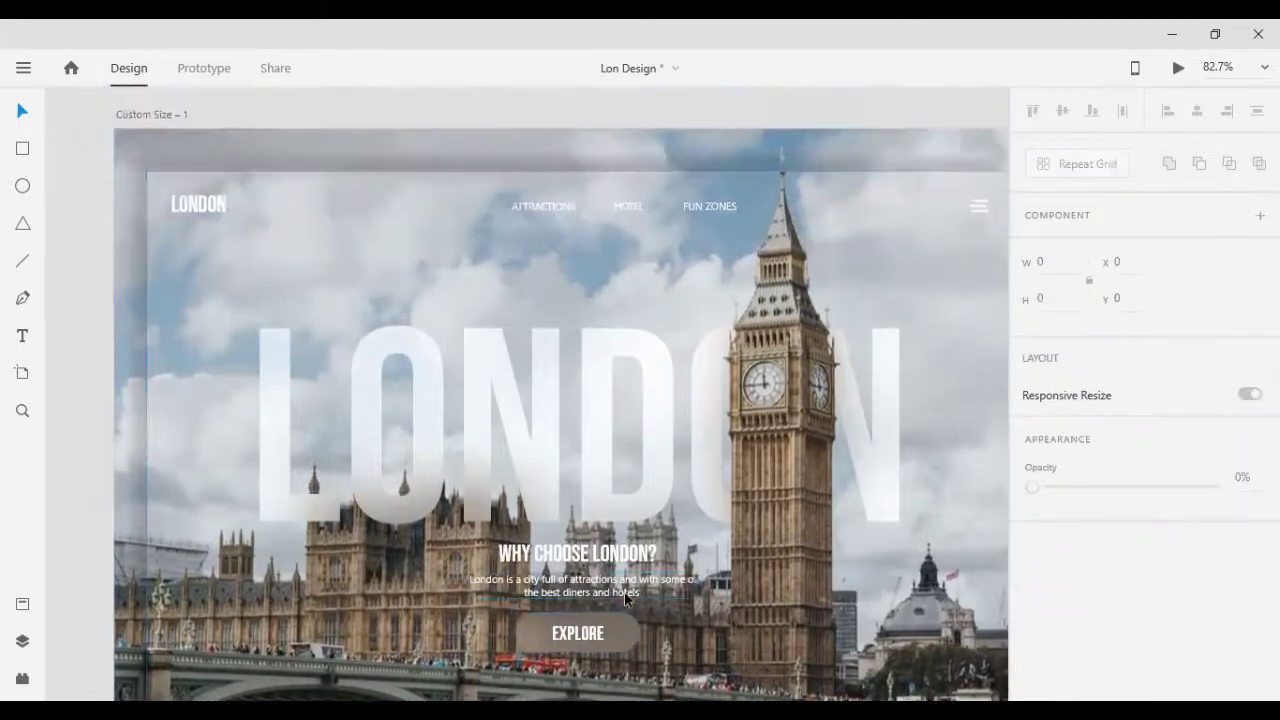
{"action": "scroll", "coordinate": [625, 594], "scroll_direction": "down", "scroll_amount": 5}
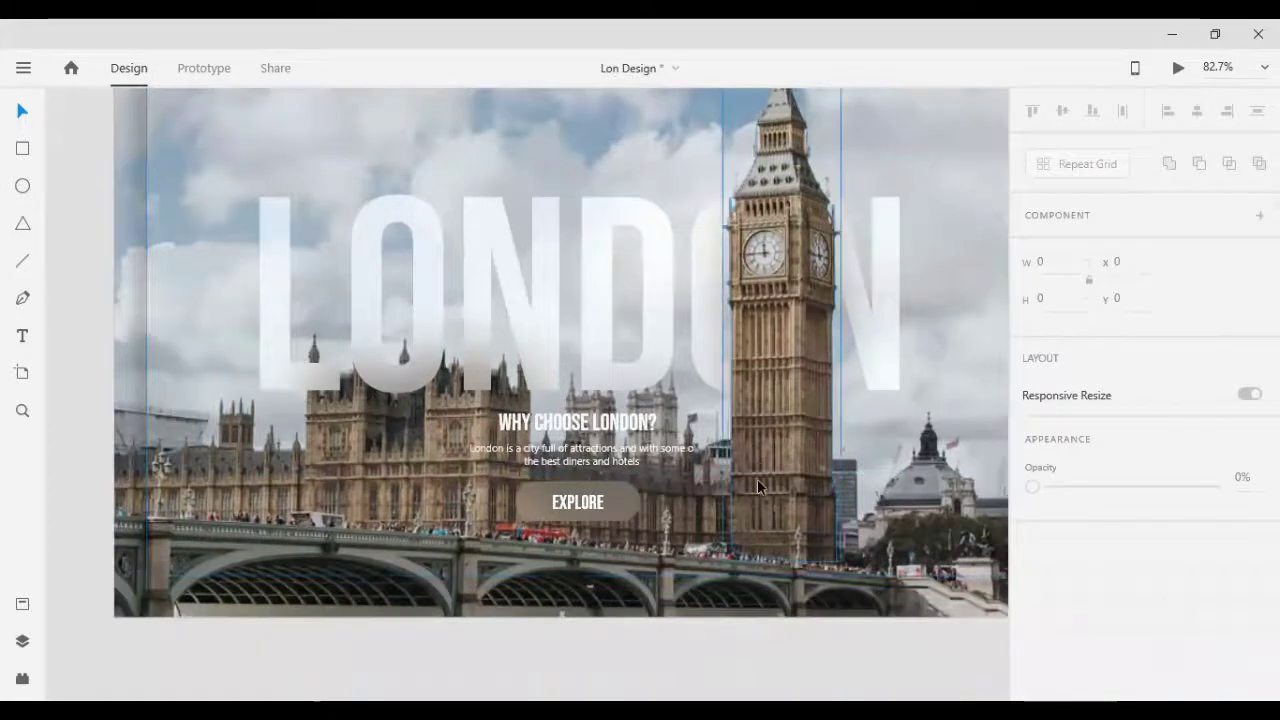
{"action": "key", "text": "ctrl+s"}
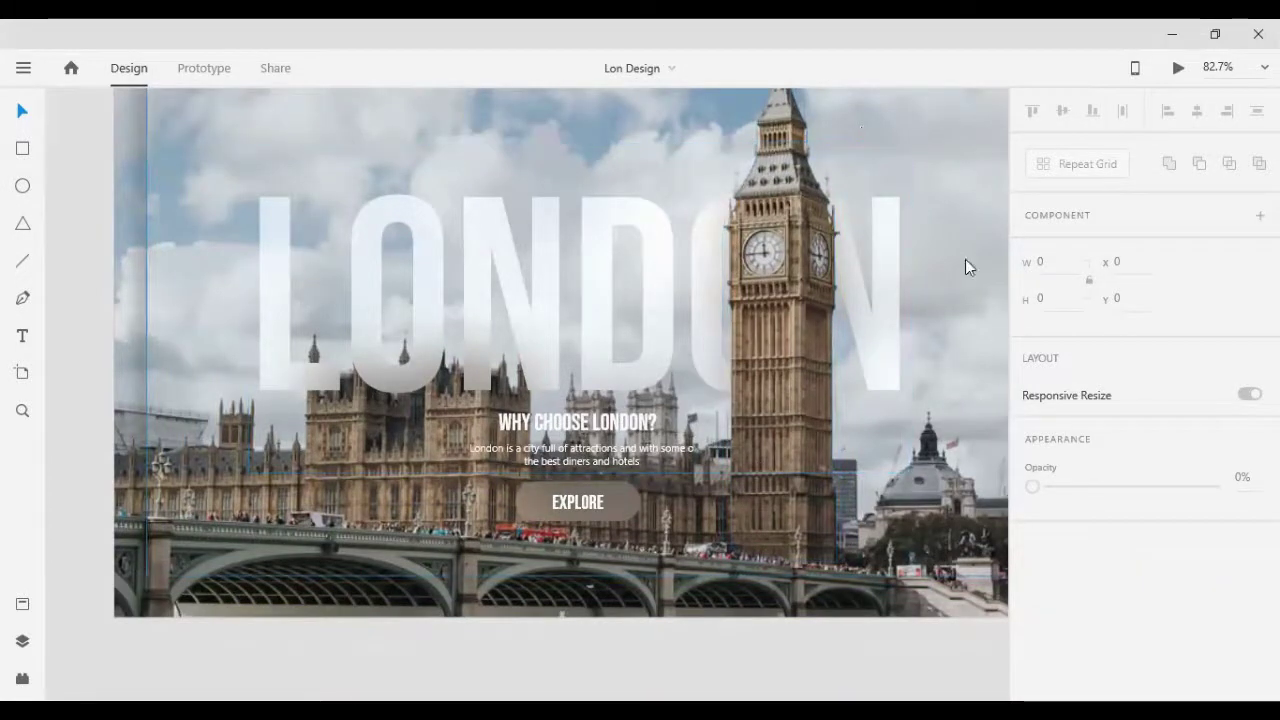
Step: Draw a down-arrow chevron path with the Pen tool below the EXPLORE button
{"action": "key", "text": "p"}
{"action": "scroll", "coordinate": [573, 586], "scroll_direction": "up", "scroll_amount": 5}
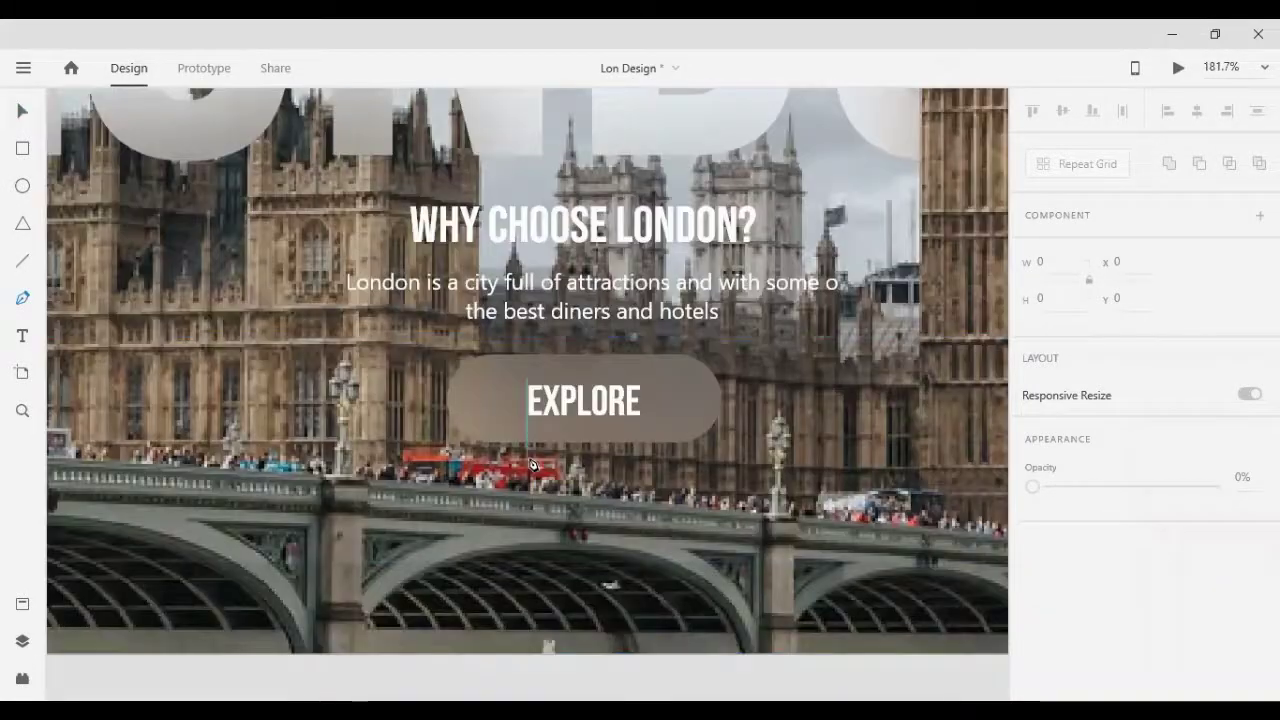
{"action": "left_click", "coordinate": [530, 462]}
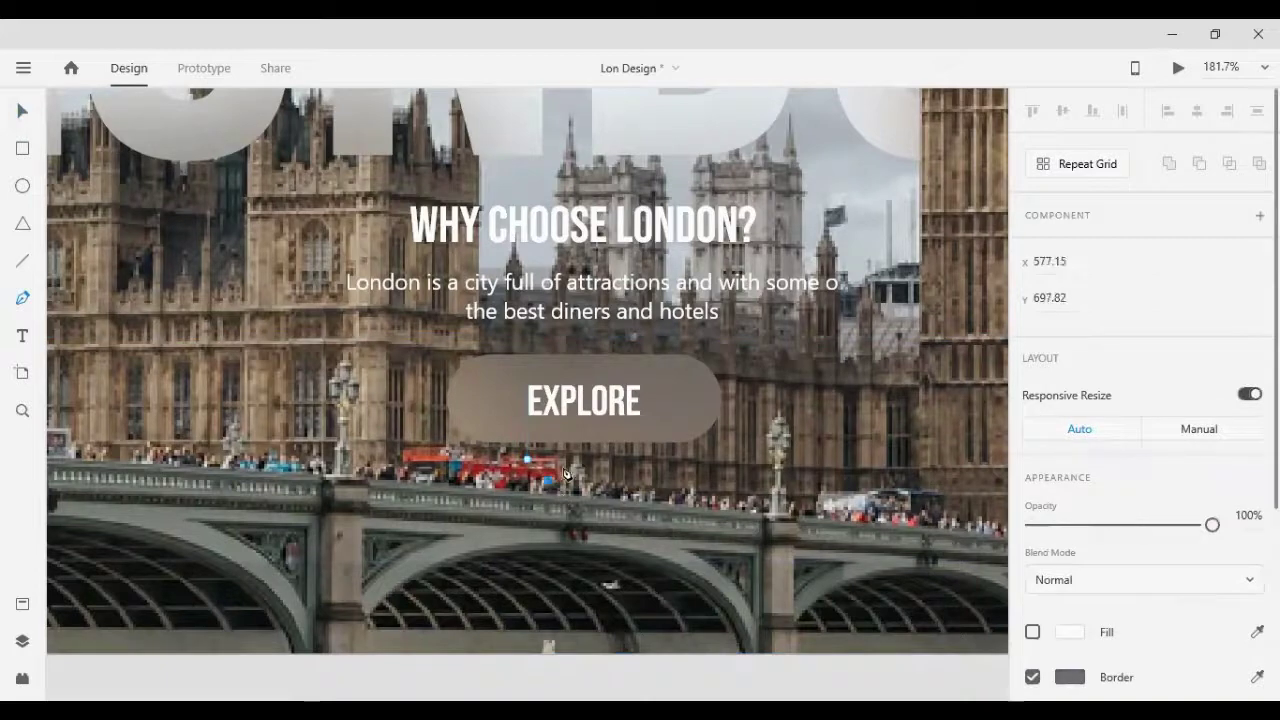
{"action": "left_click", "coordinate": [567, 461]}
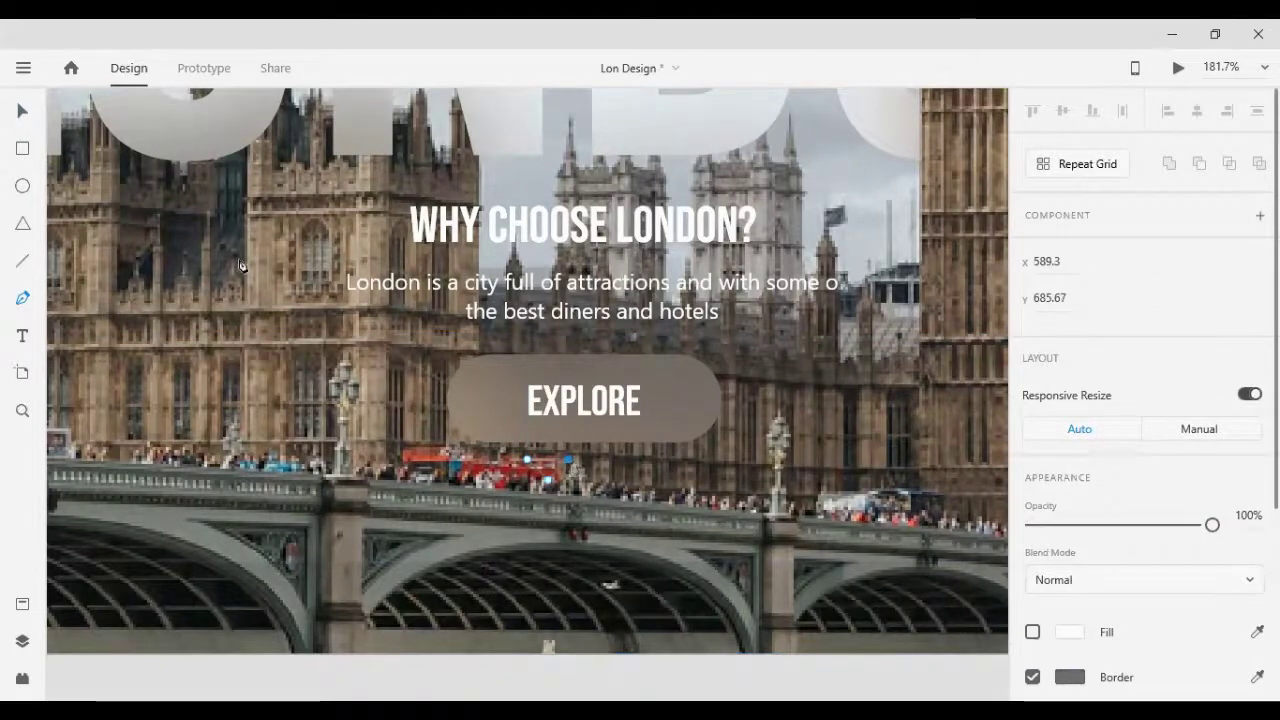
{"action": "left_click", "coordinate": [24, 122]}
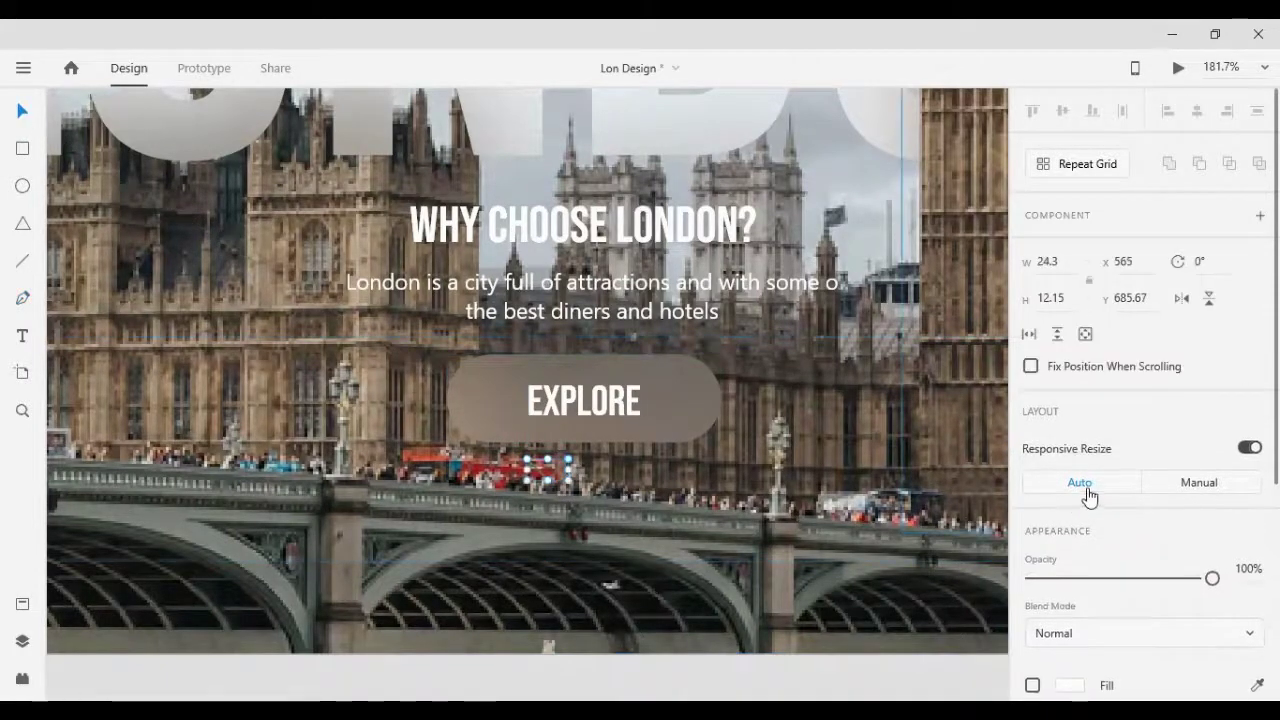
{"action": "scroll", "coordinate": [1086, 500], "scroll_direction": "down", "scroll_amount": 1}
{"action": "scroll", "coordinate": [1063, 623], "scroll_direction": "down", "scroll_amount": 5}
Step: Give the chevron a 2 px border in #FBFBFB white
{"action": "left_click", "coordinate": [1084, 434]}
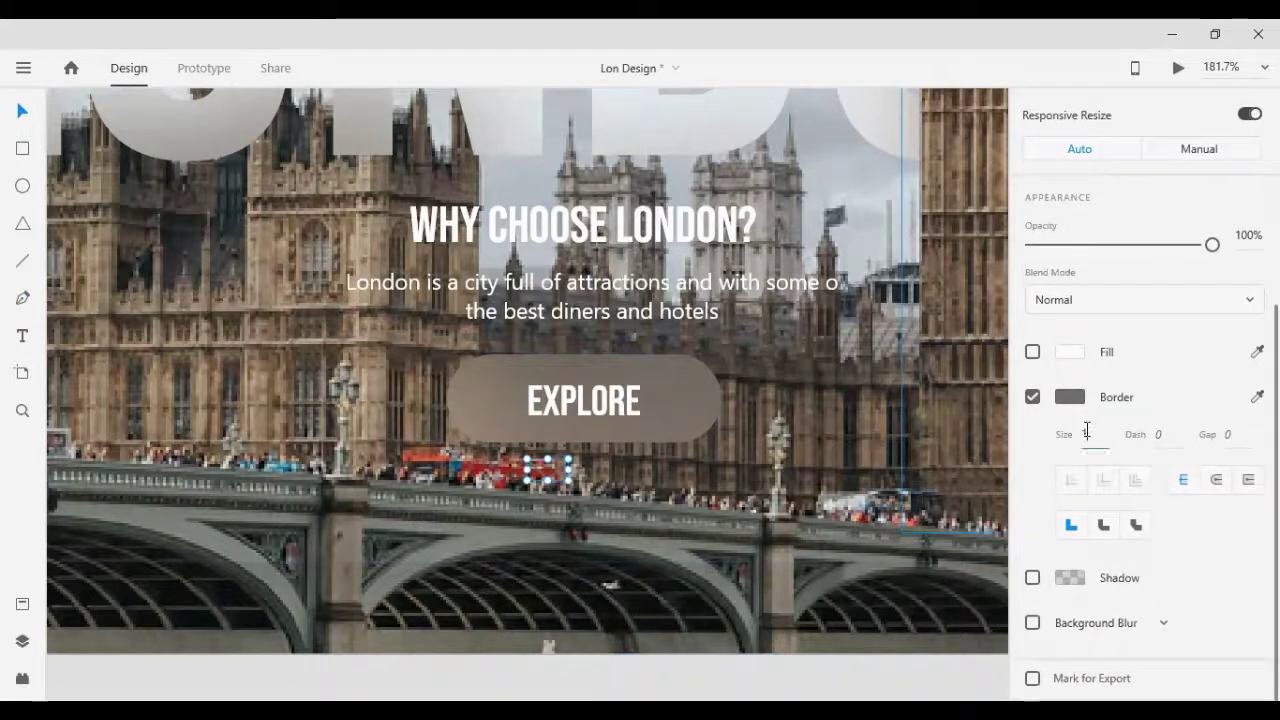
{"action": "key", "text": "Up"}
{"action": "left_click", "coordinate": [1068, 400]}
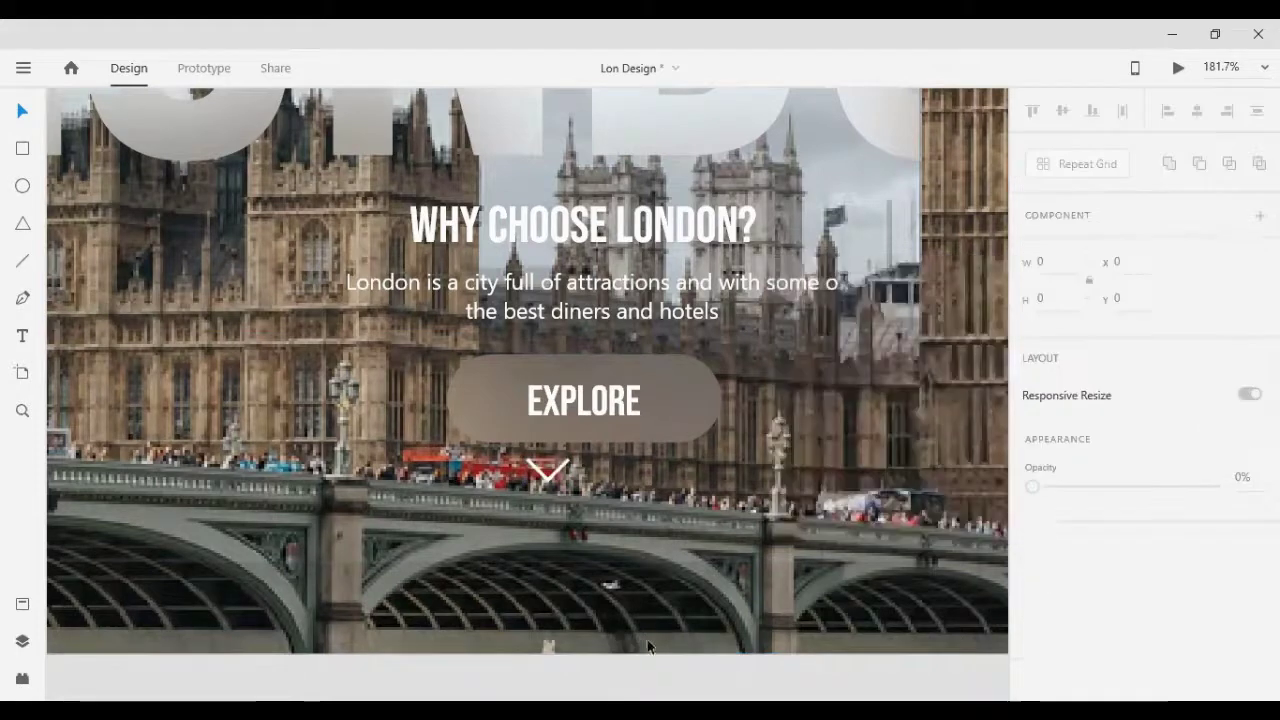
{"action": "key", "text": "Escape"}
Step: Centre the chevron horizontally and nudge it lower beneath the EXPLORE button
{"action": "left_click", "coordinate": [559, 473]}
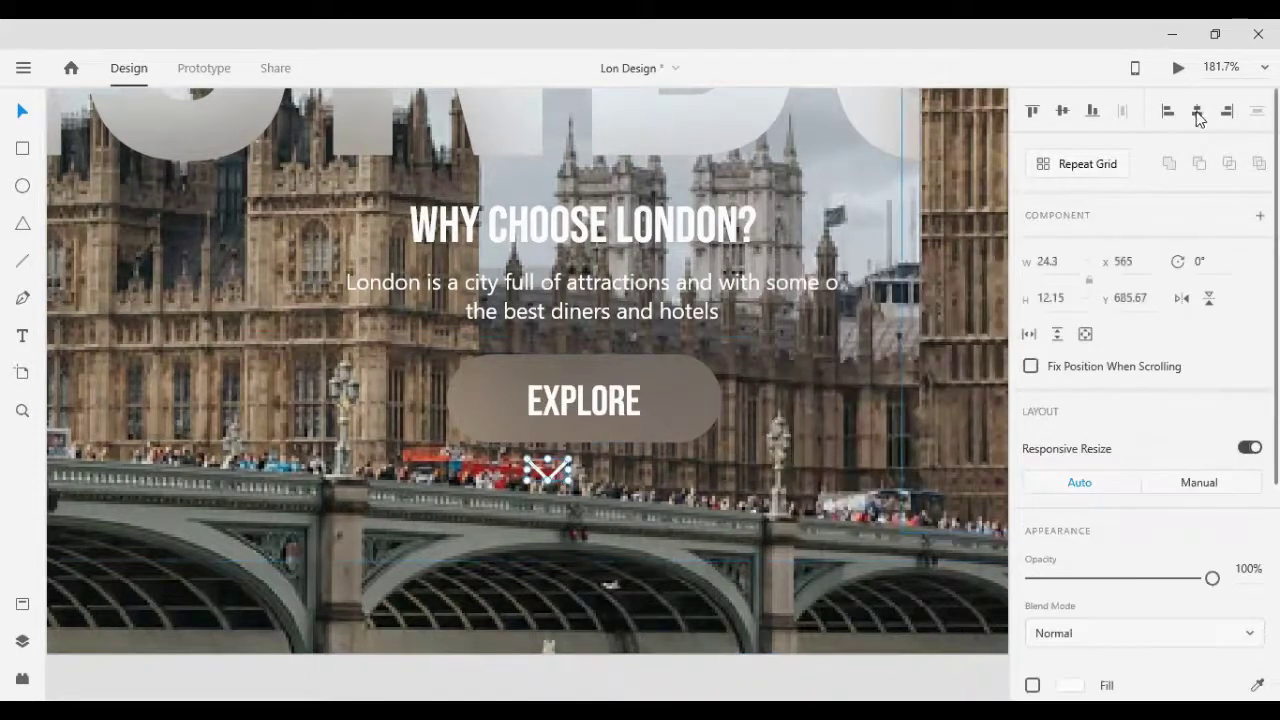
{"action": "left_click", "coordinate": [1197, 111]}
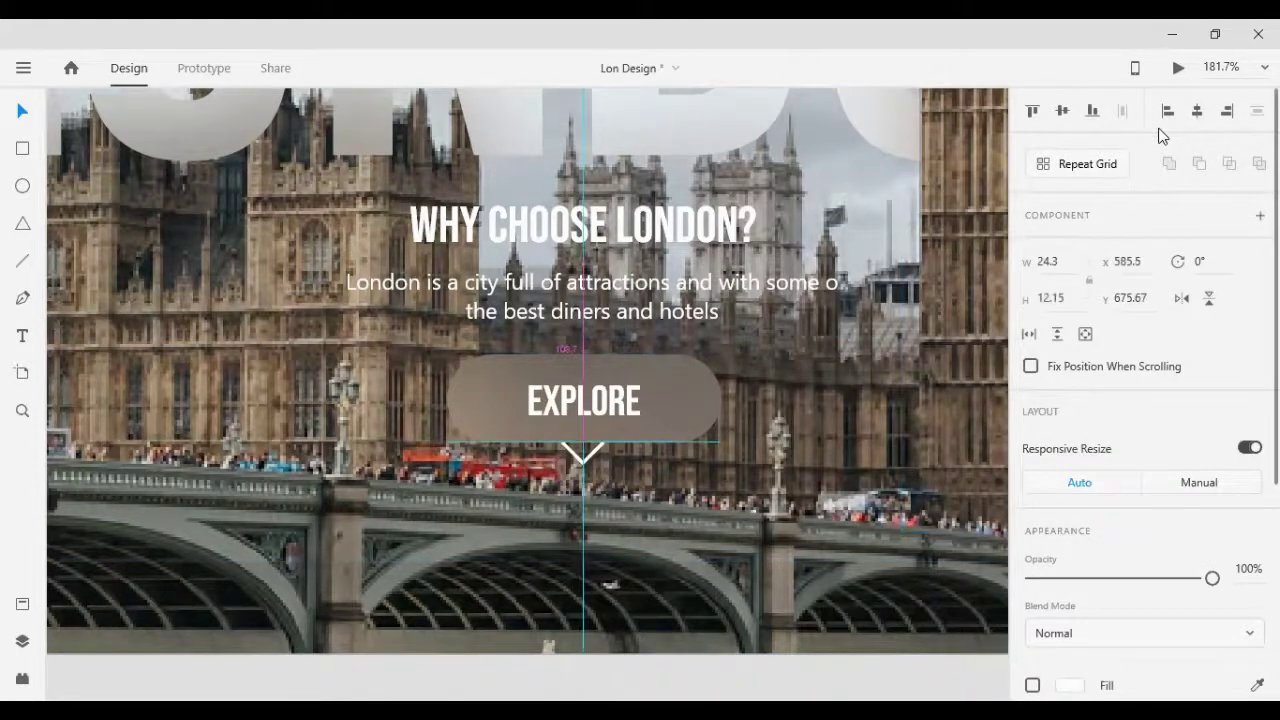
{"action": "key", "text": "shift+Down"}
{"action": "key", "text": "shift+Down"}
{"action": "scroll", "coordinate": [630, 210], "scroll_direction": "down", "scroll_amount": 2}
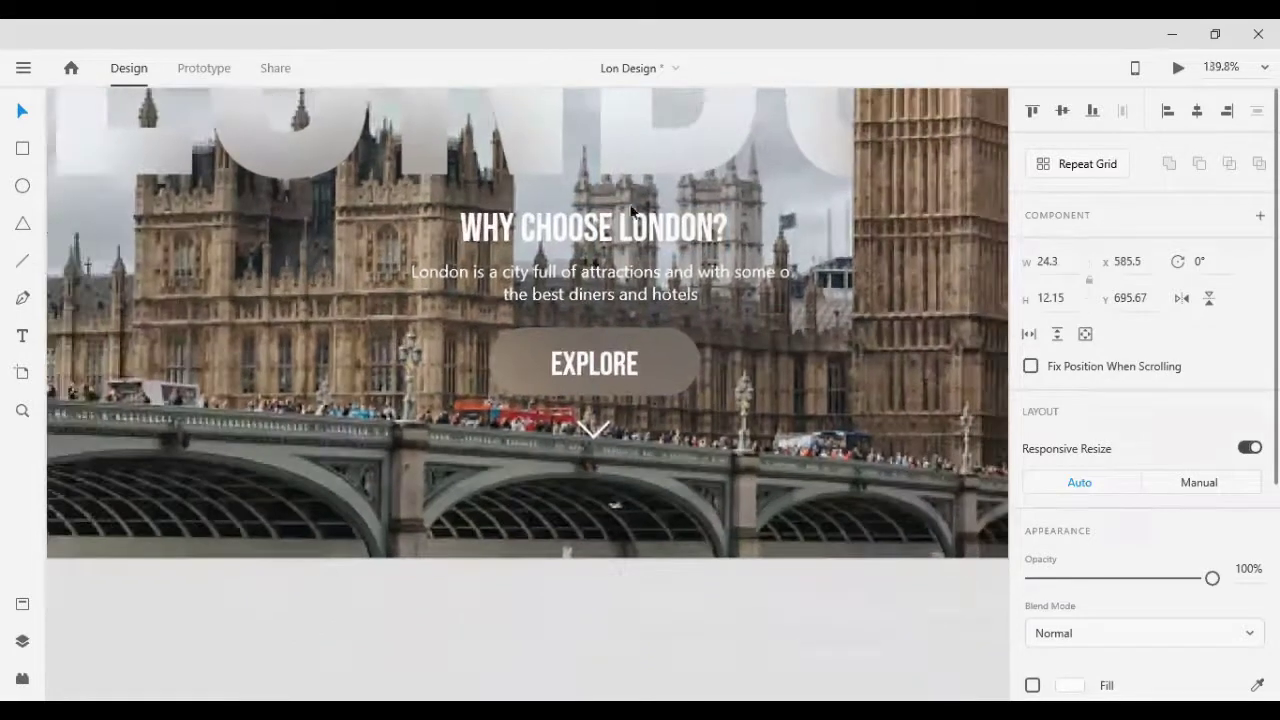
{"action": "scroll", "coordinate": [630, 210], "scroll_direction": "up", "scroll_amount": 1}
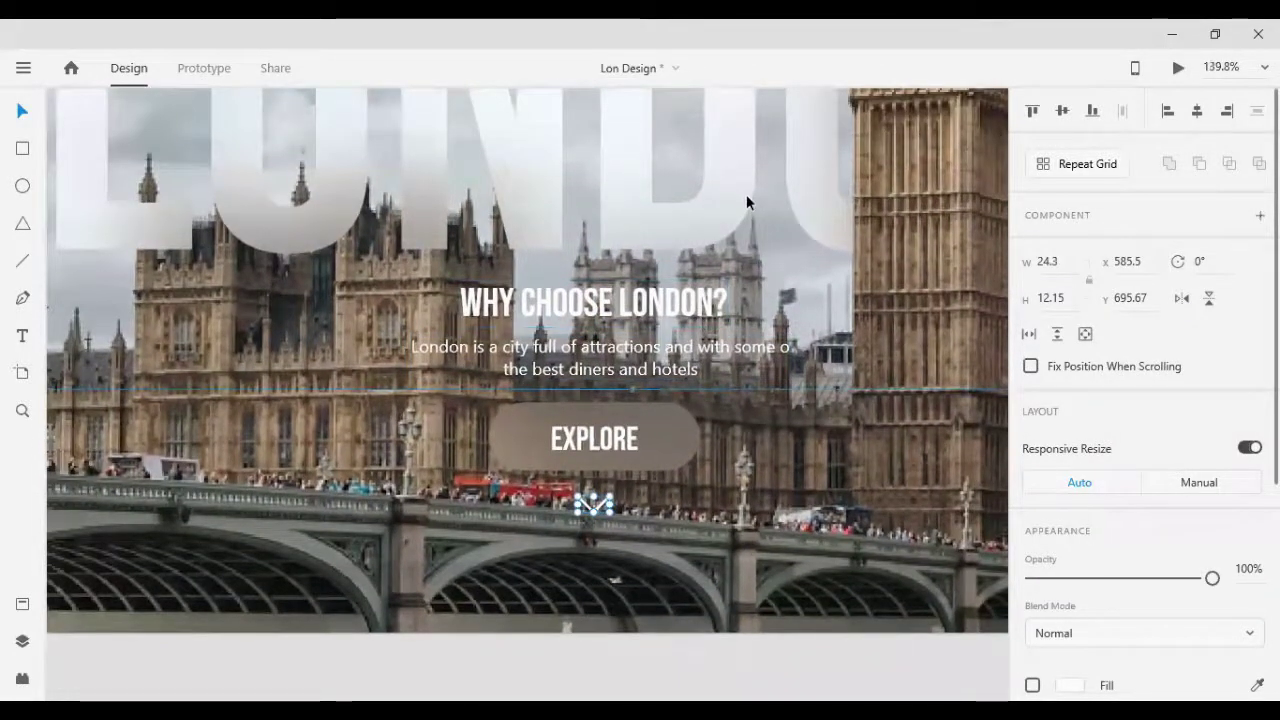
{"action": "scroll", "coordinate": [746, 194], "scroll_direction": "down", "scroll_amount": 5}
{"action": "scroll", "coordinate": [790, 220], "scroll_direction": "up", "scroll_amount": 1}
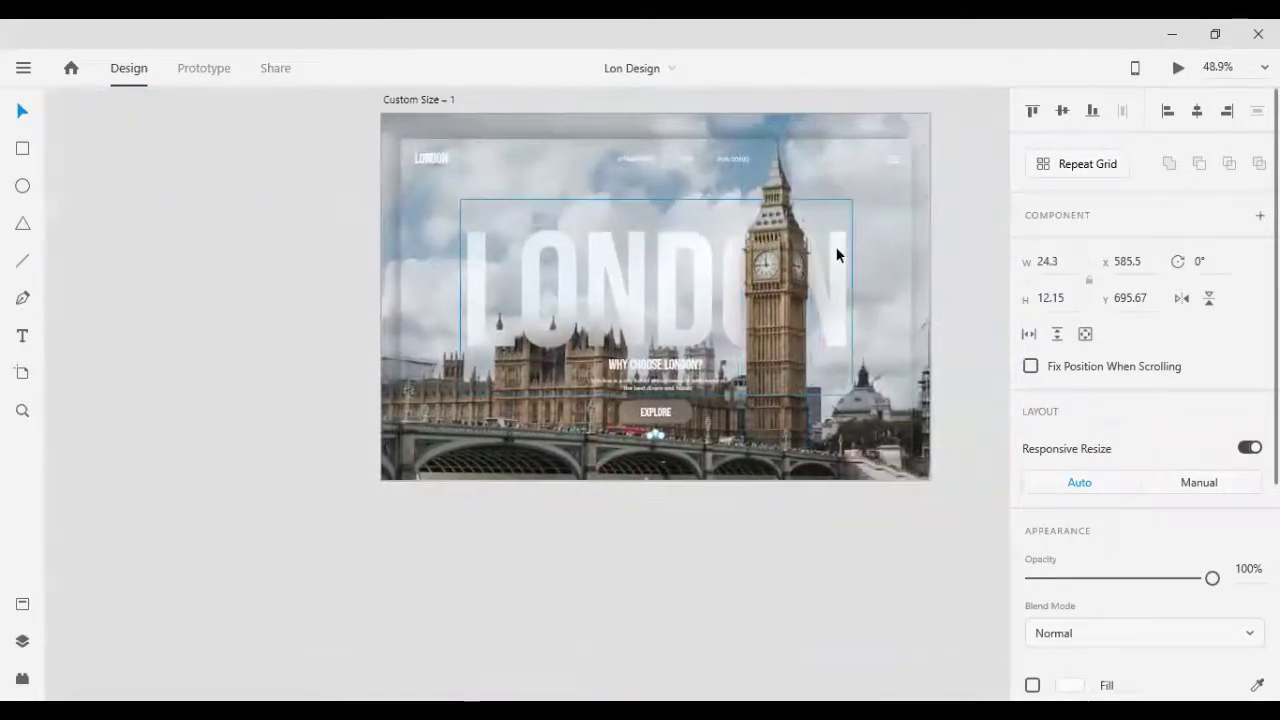
{"action": "left_click", "coordinate": [857, 520]}
{"action": "scroll", "coordinate": [757, 478], "scroll_direction": "up", "scroll_amount": 1}
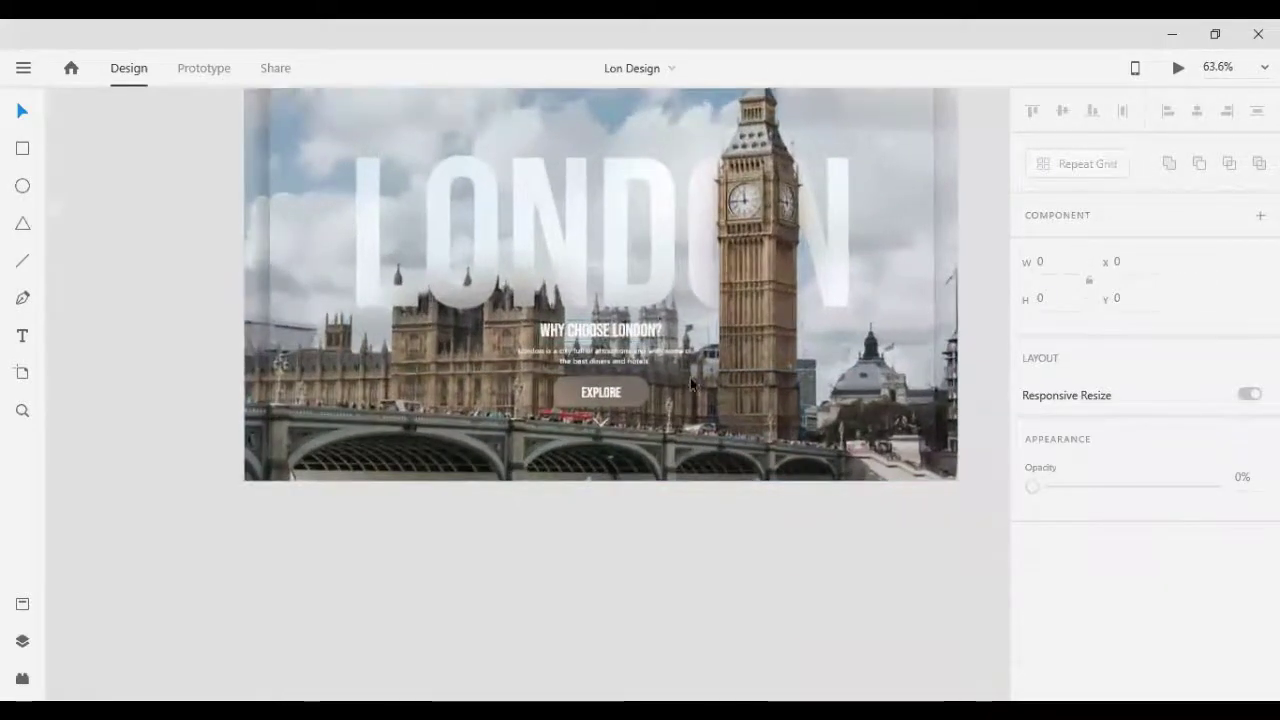
{"action": "scroll", "coordinate": [685, 350], "scroll_direction": "up", "scroll_amount": 1}
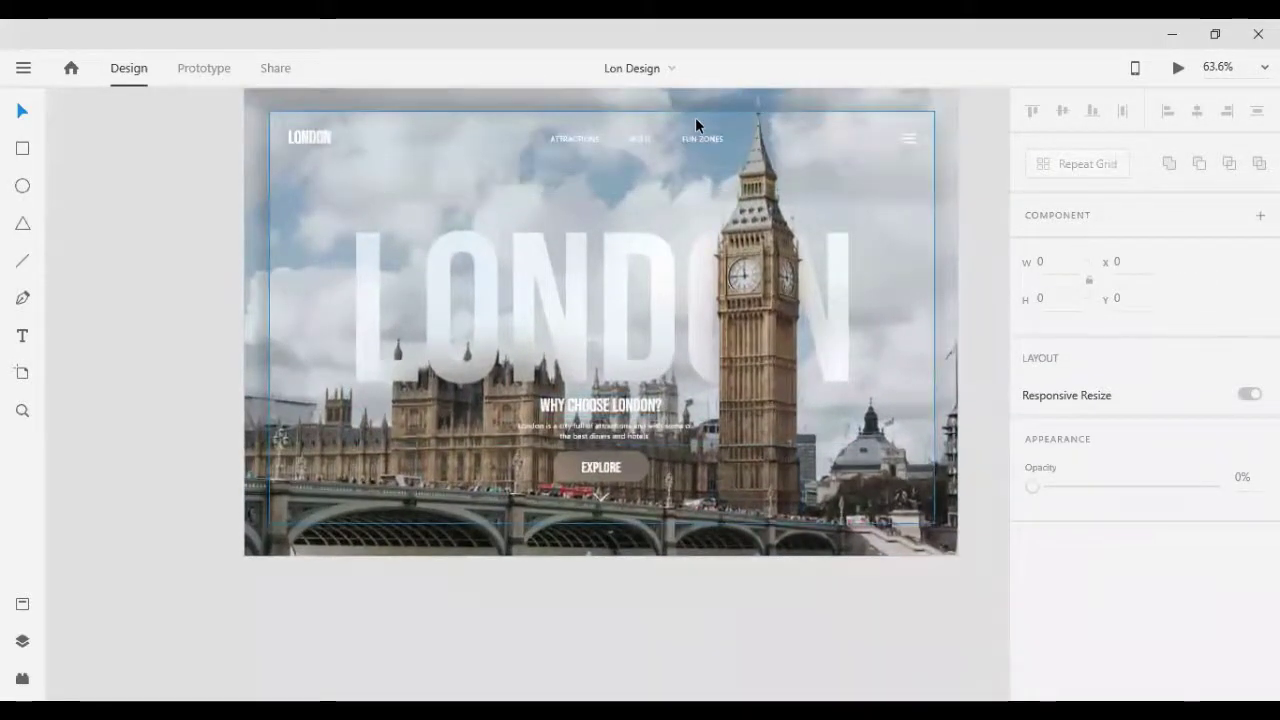